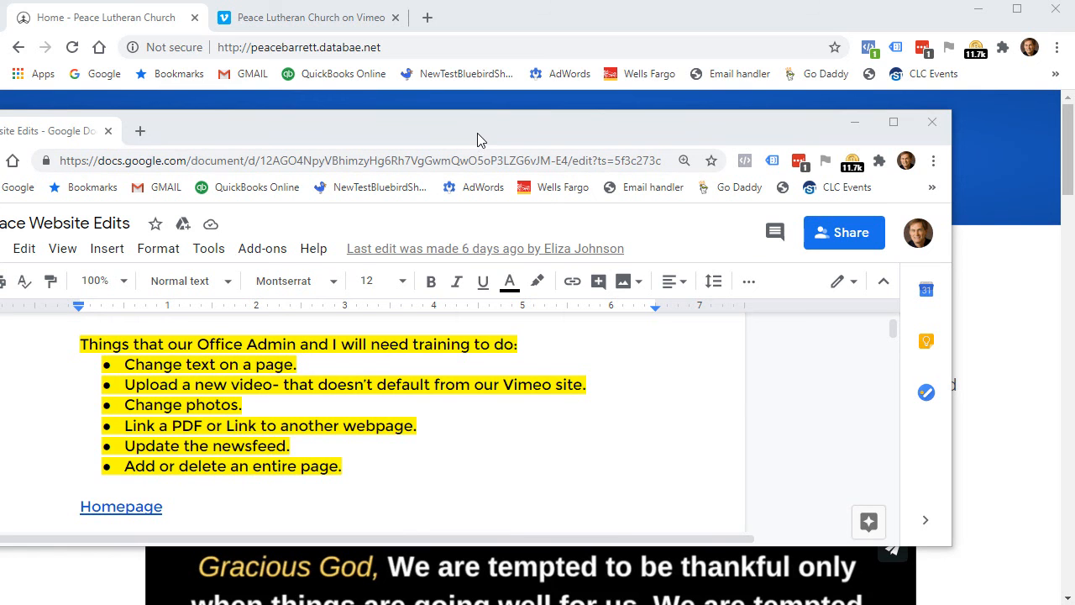
# Move the Docs window aside, switch to the Notepad login notes, and select parts of the wp-admin address.
pyautogui.moveTo(478, 130); pyautogui.dragTo(0, 76)
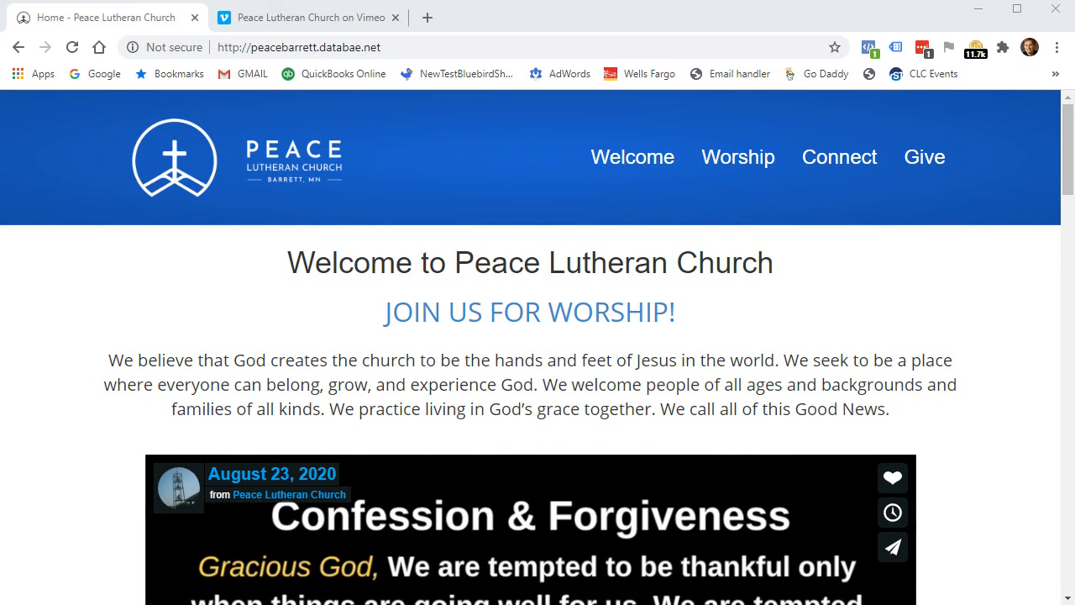
pyautogui.hotkey('alt', 'Tab')
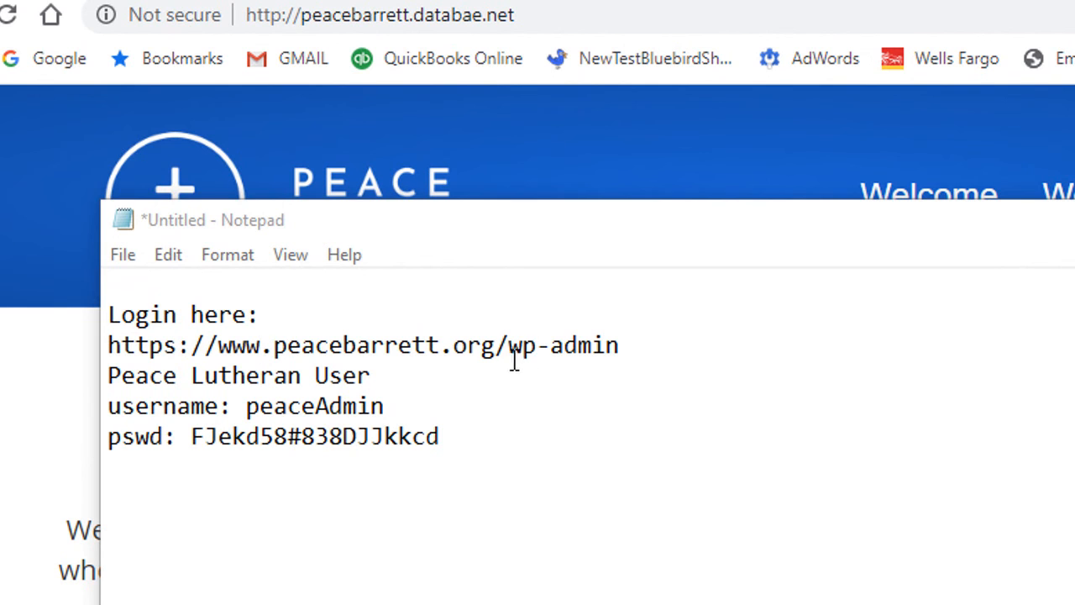
pyautogui.moveTo(508, 344); pyautogui.dragTo(630, 343)
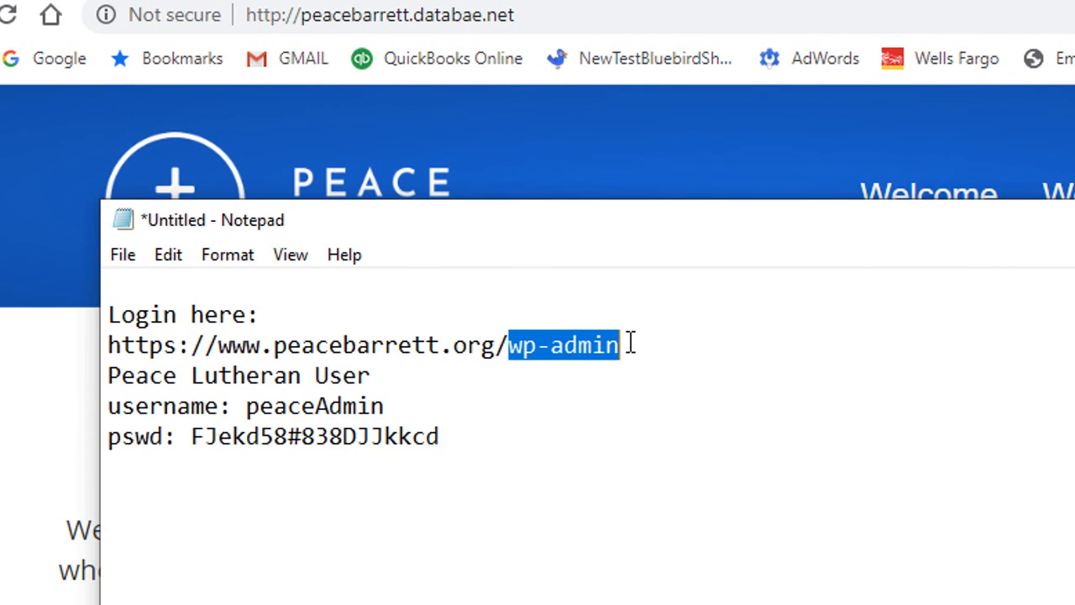
pyautogui.click(651, 334)
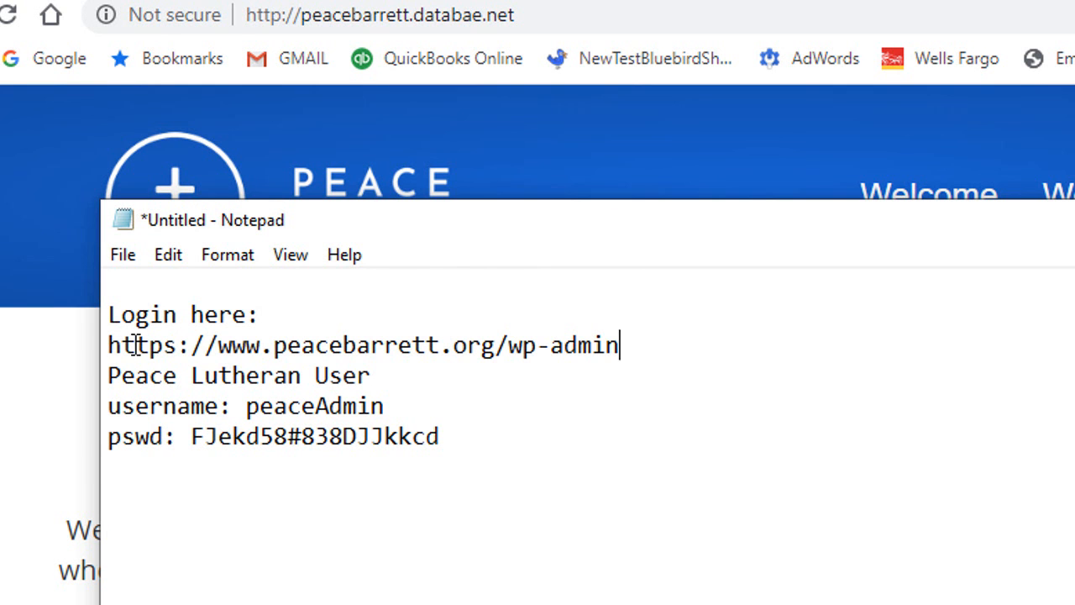
pyautogui.moveTo(109, 346); pyautogui.dragTo(499, 346)
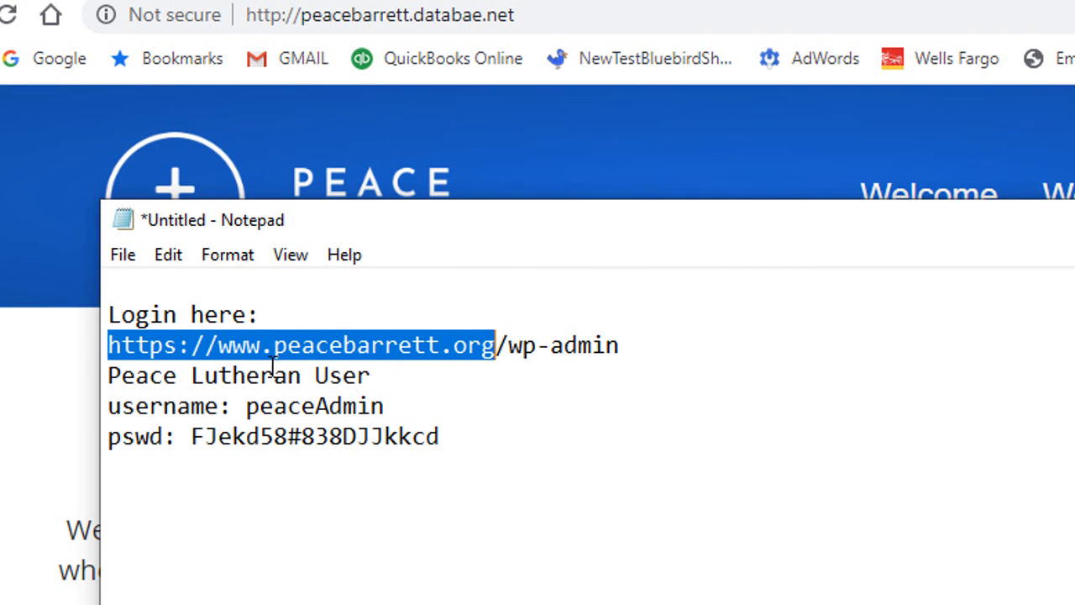
pyautogui.moveTo(275, 346); pyautogui.dragTo(500, 346)
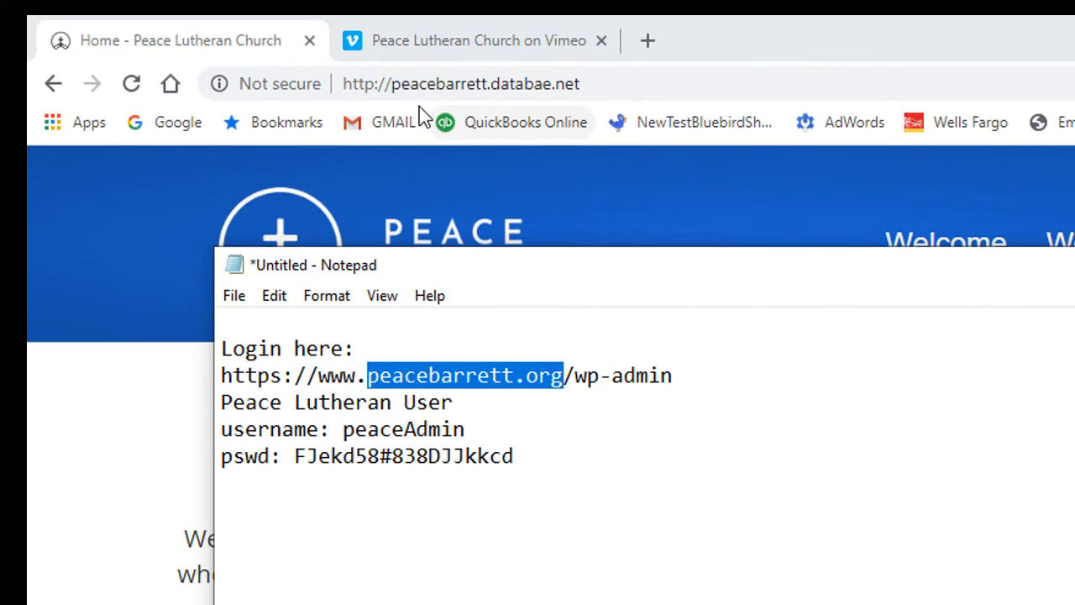
# Append /wp-admin to the site address in Chrome and load the WordPress login page.
pyautogui.click(436, 90)
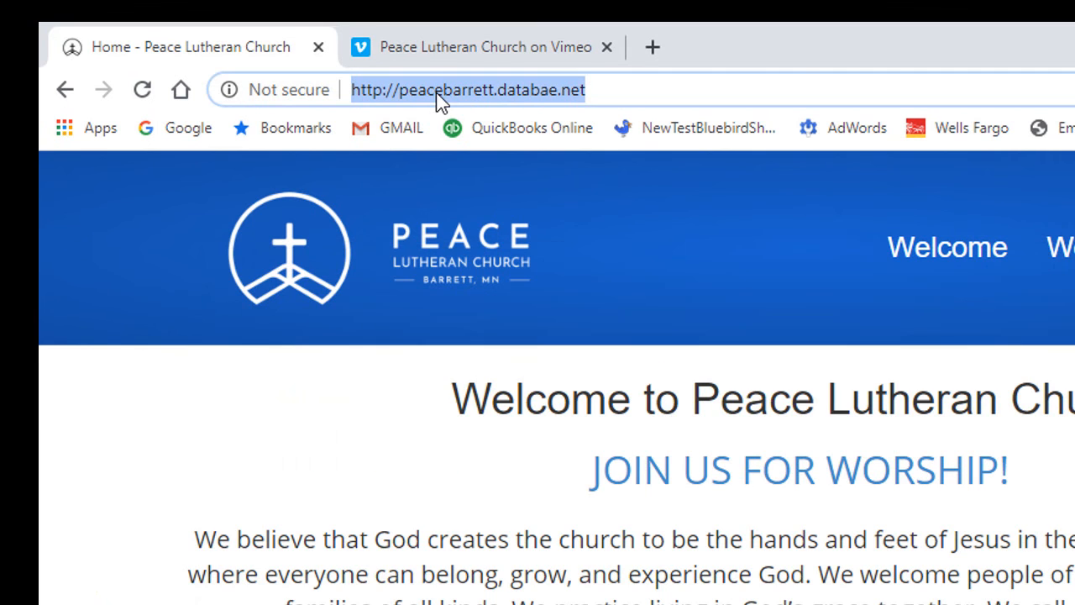
pyautogui.click(620, 90)
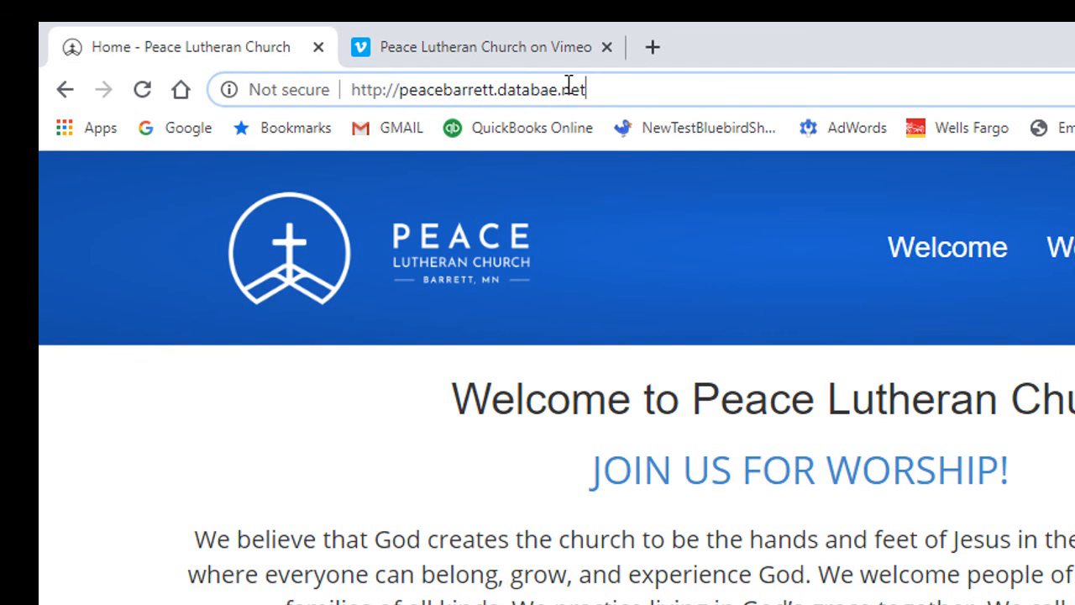
pyautogui.moveTo(595, 89); pyautogui.dragTo(344, 82)
pyautogui.hotkey('alt', 'Tab')
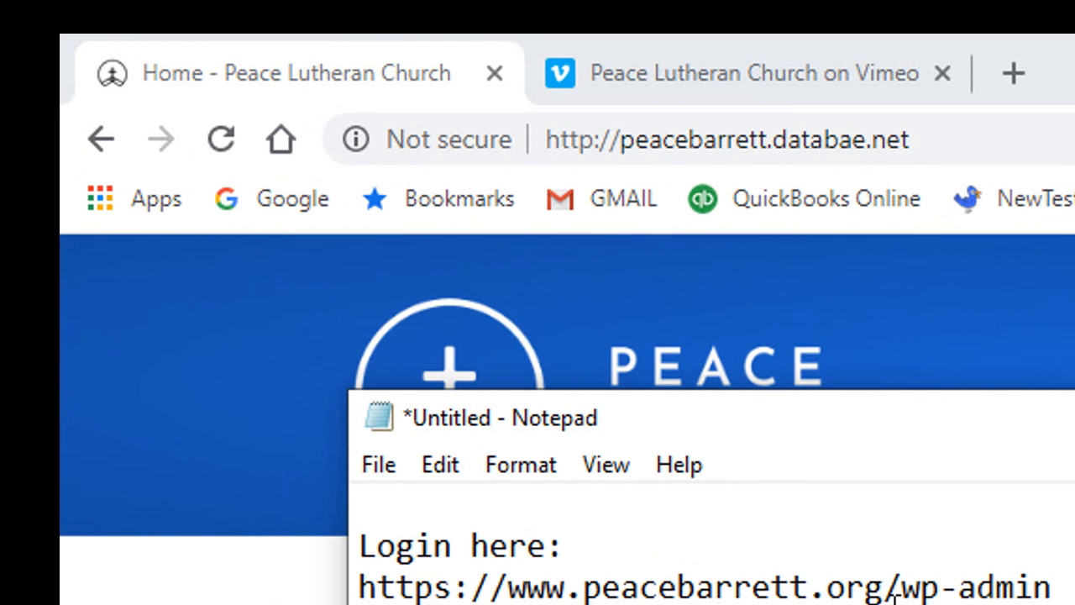
pyautogui.moveTo(884, 586); pyautogui.dragTo(359, 590)
pyautogui.click(363, 600)
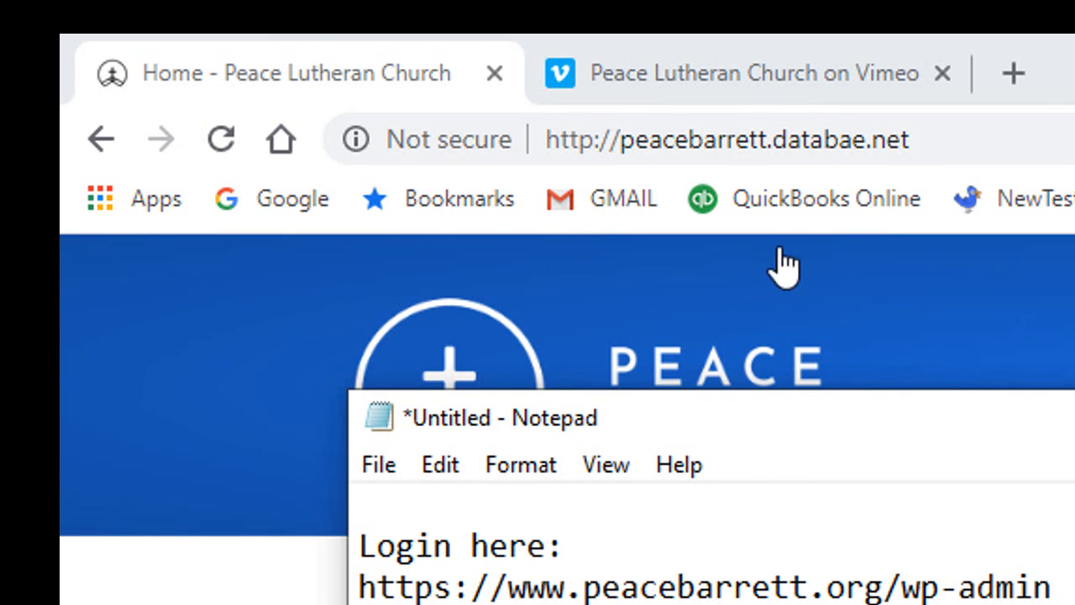
pyautogui.click(936, 144)
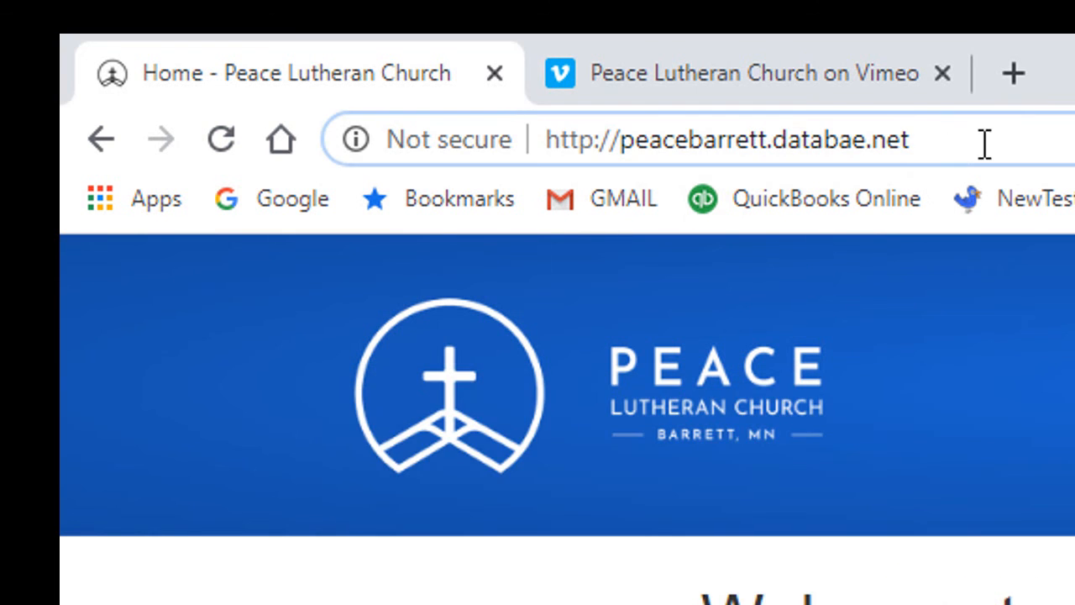
pyautogui.write('/wp-ad')
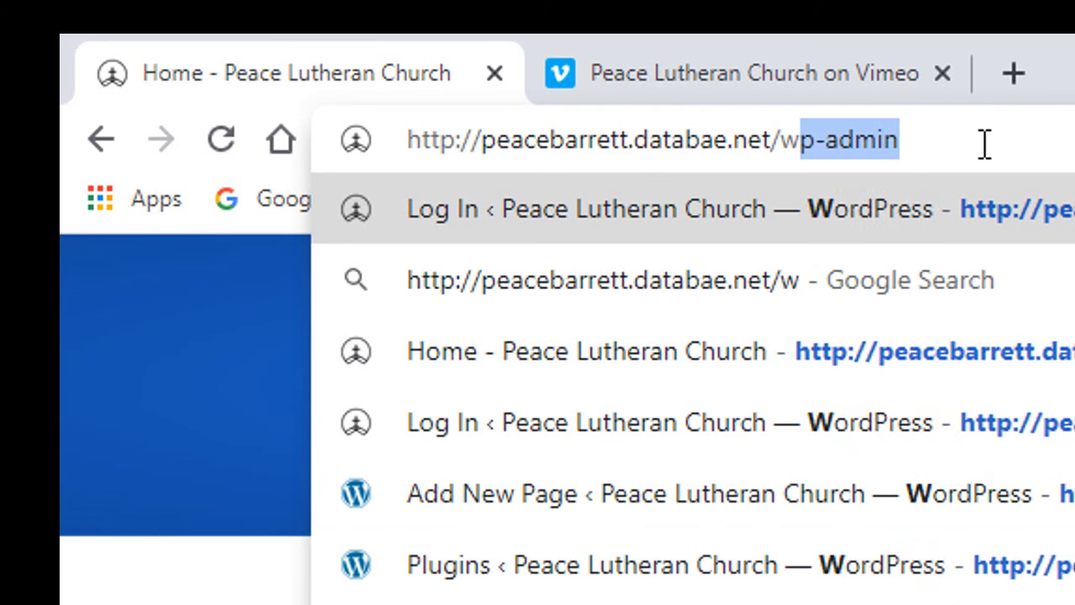
pyautogui.write('min')
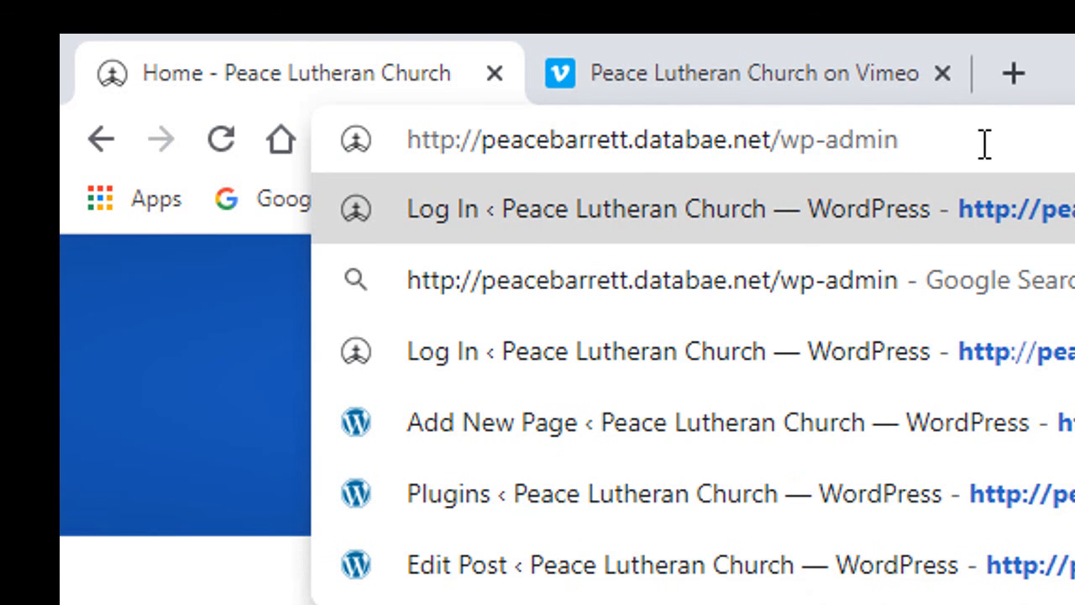
pyautogui.press('Return')
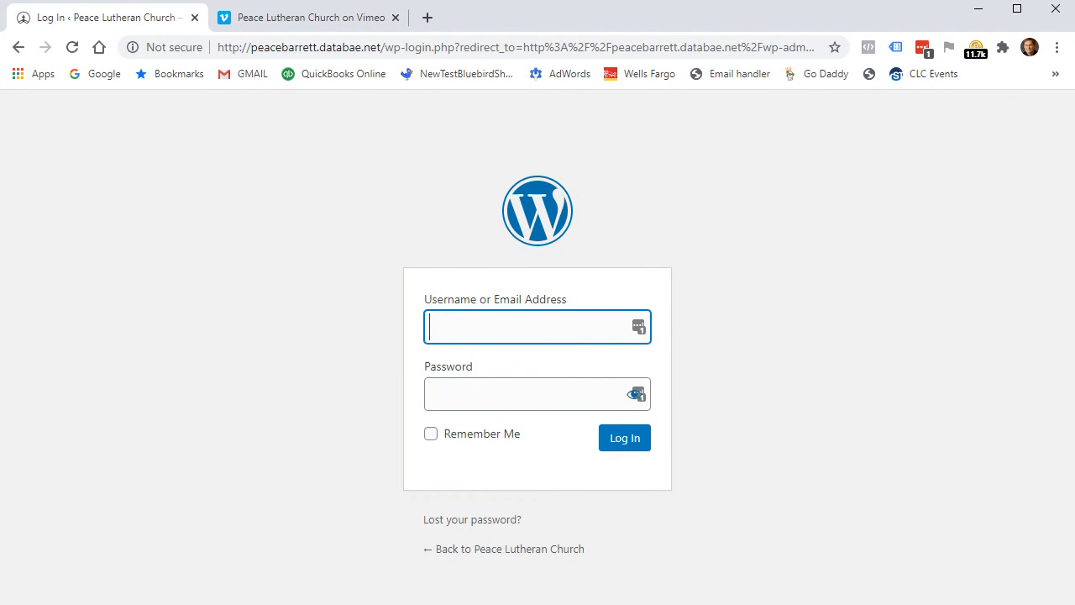
# Copy the admin username from the notes into the login form's username field.
pyautogui.hotkey('alt', 'Tab')
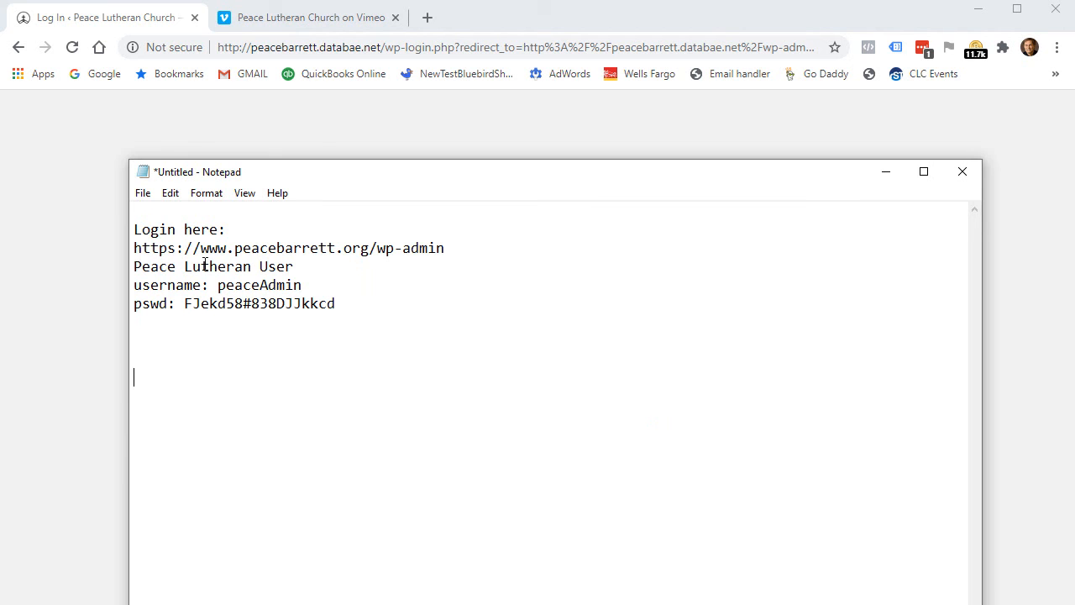
pyautogui.doubleClick(261, 285)
pyautogui.hotkey('ctrl', 'c')
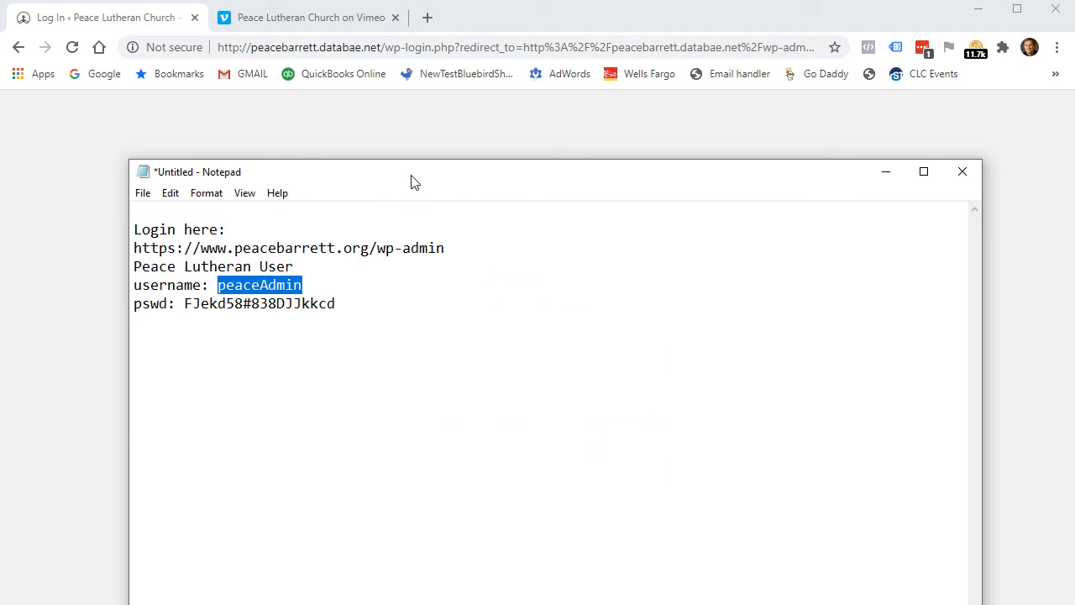
pyautogui.moveTo(438, 183); pyautogui.dragTo(434, 400)
pyautogui.click(464, 334)
pyautogui.hotkey('ctrl', 'v')
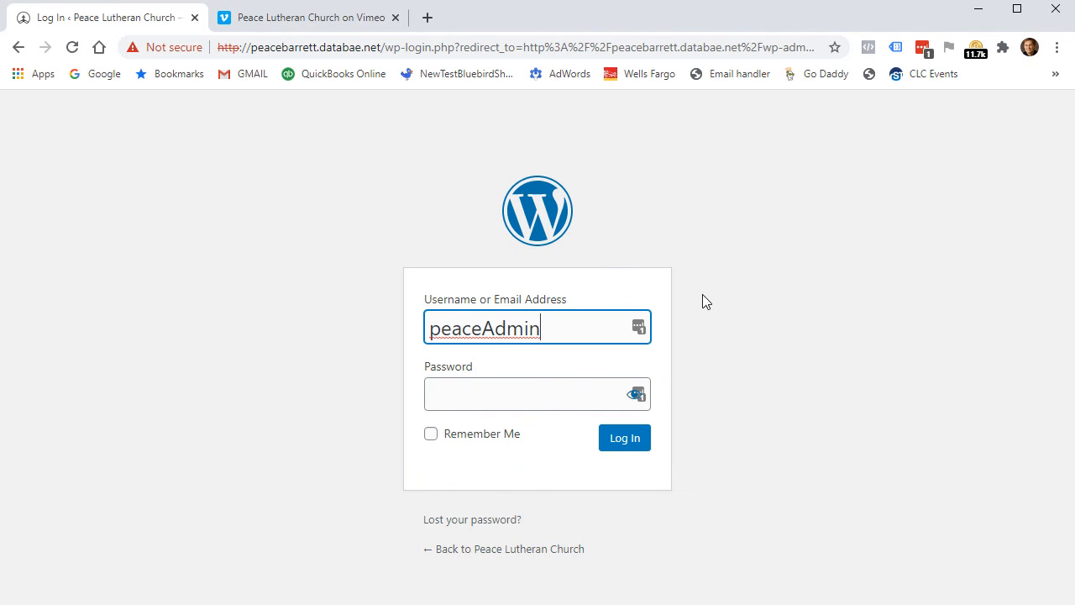
# Paste the account password from the notes into the password field and log in.
pyautogui.hotkey('alt', 'Tab')
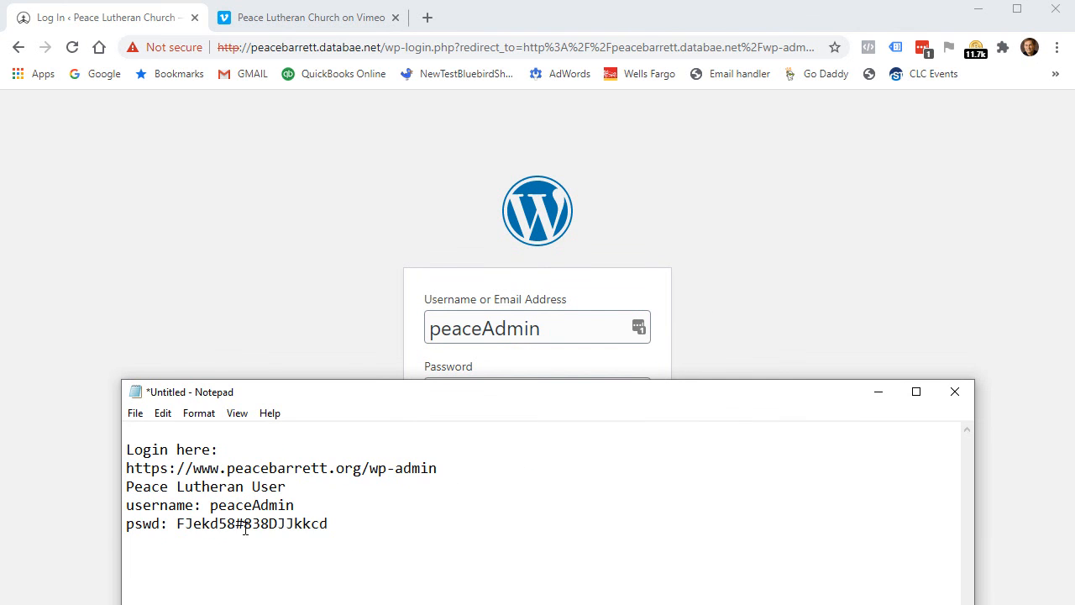
pyautogui.doubleClick(238, 525)
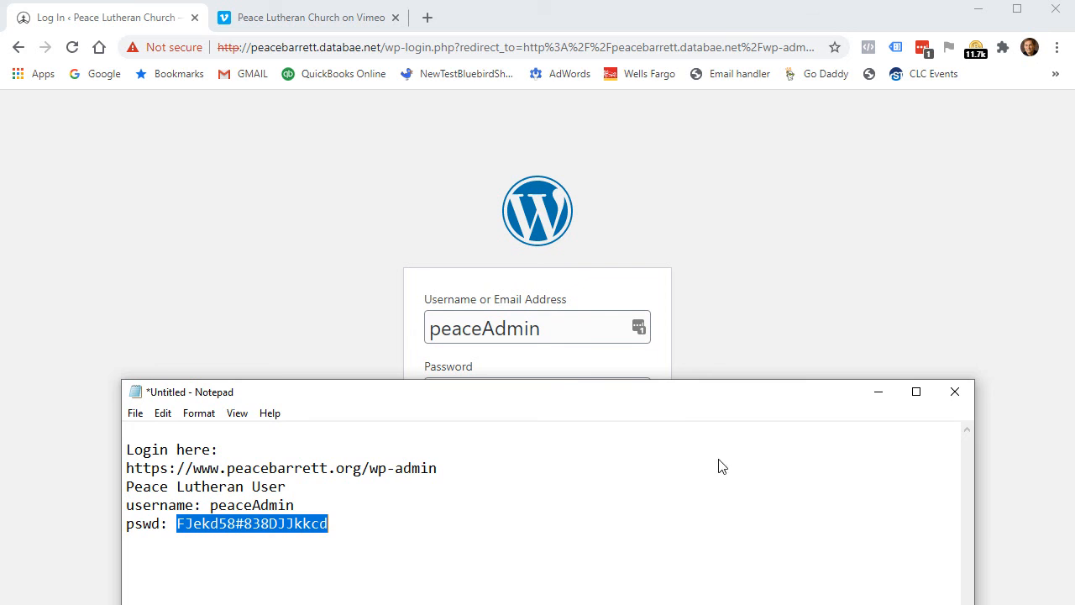
pyautogui.moveTo(712, 401); pyautogui.dragTo(685, 467)
pyautogui.click(528, 396)
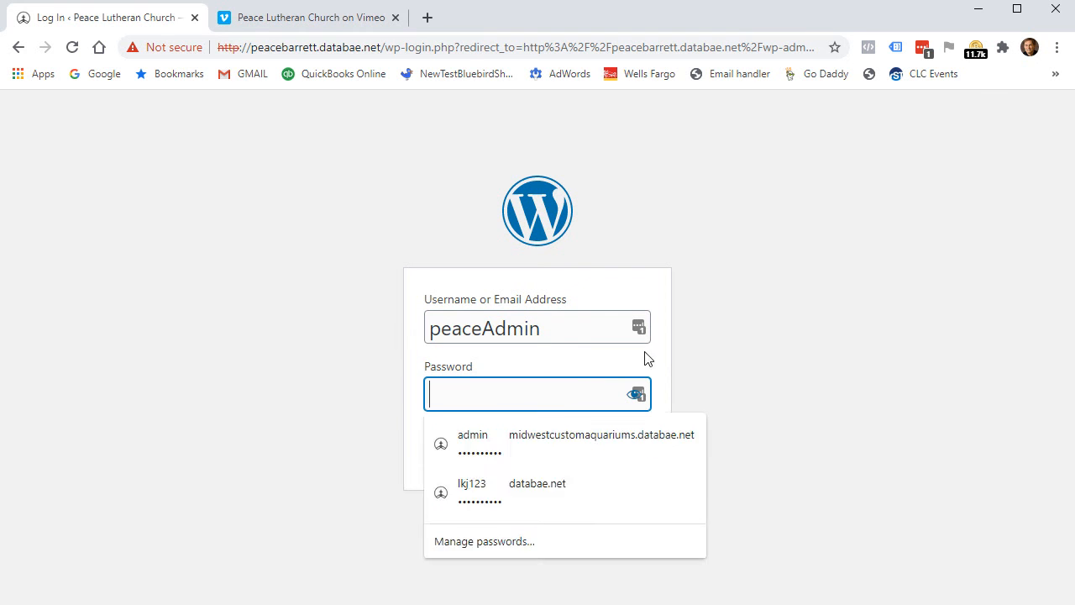
pyautogui.hotkey('ctrl', 'v')
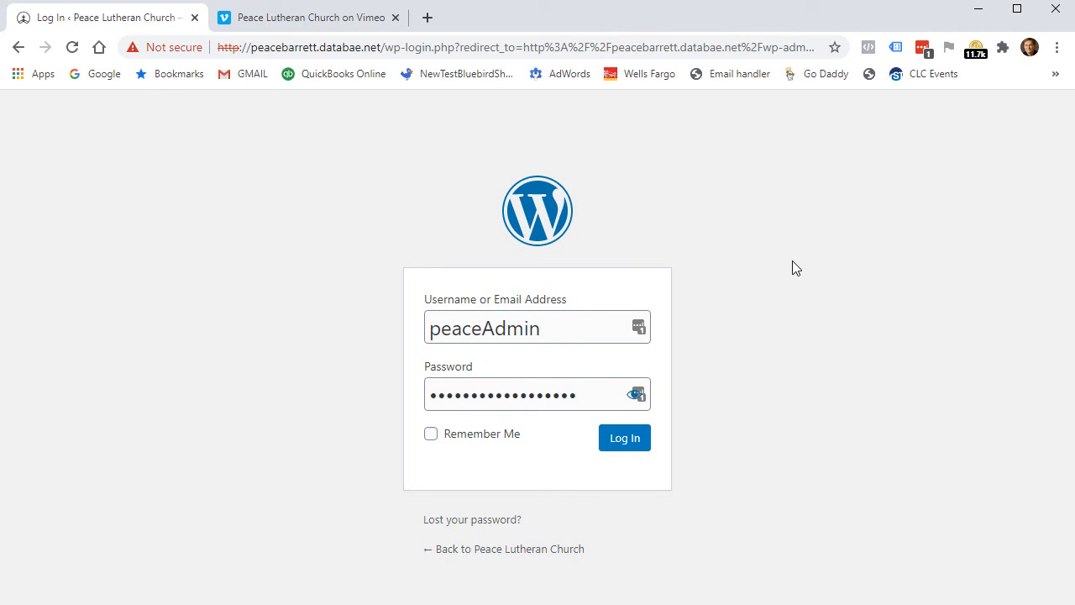
pyautogui.click(631, 445)
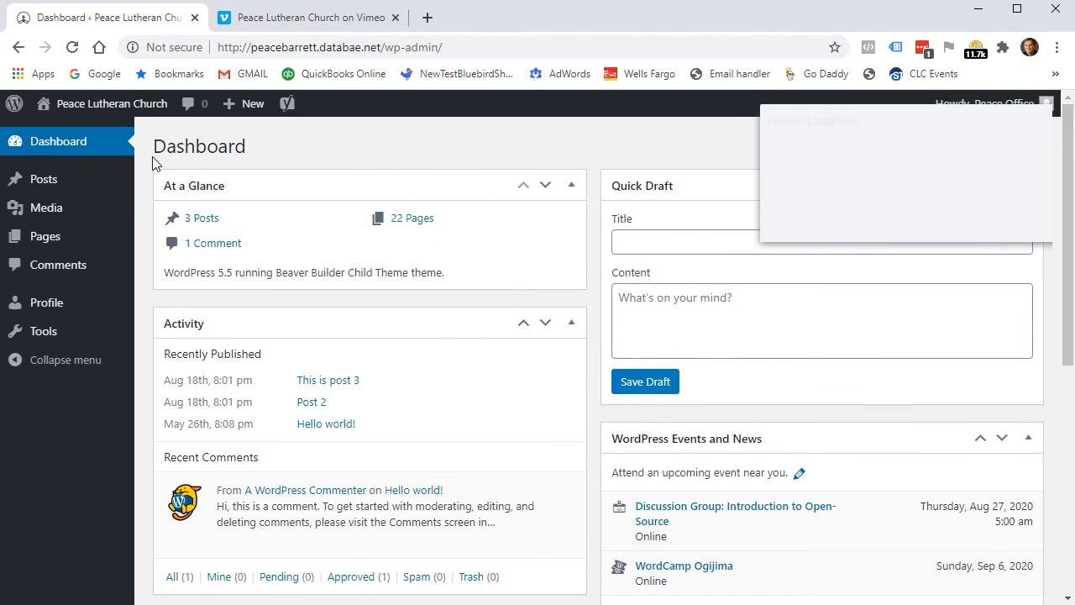
# Decline the LastPass save-password prompt and choose Visit Site from the admin bar's site menu.
pyautogui.click(911, 220)
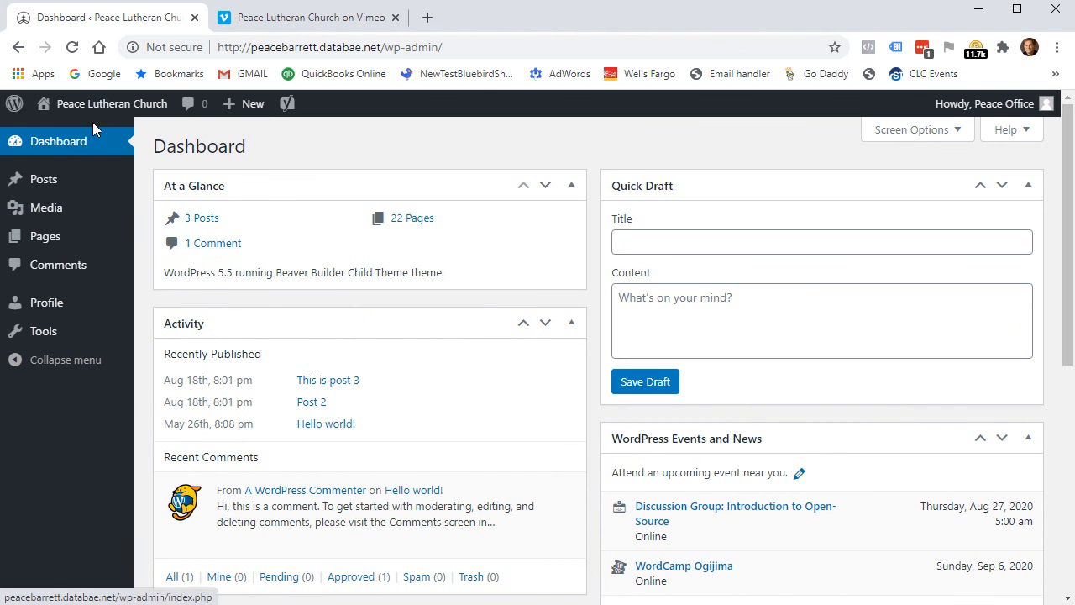
pyautogui.moveTo(87, 107)
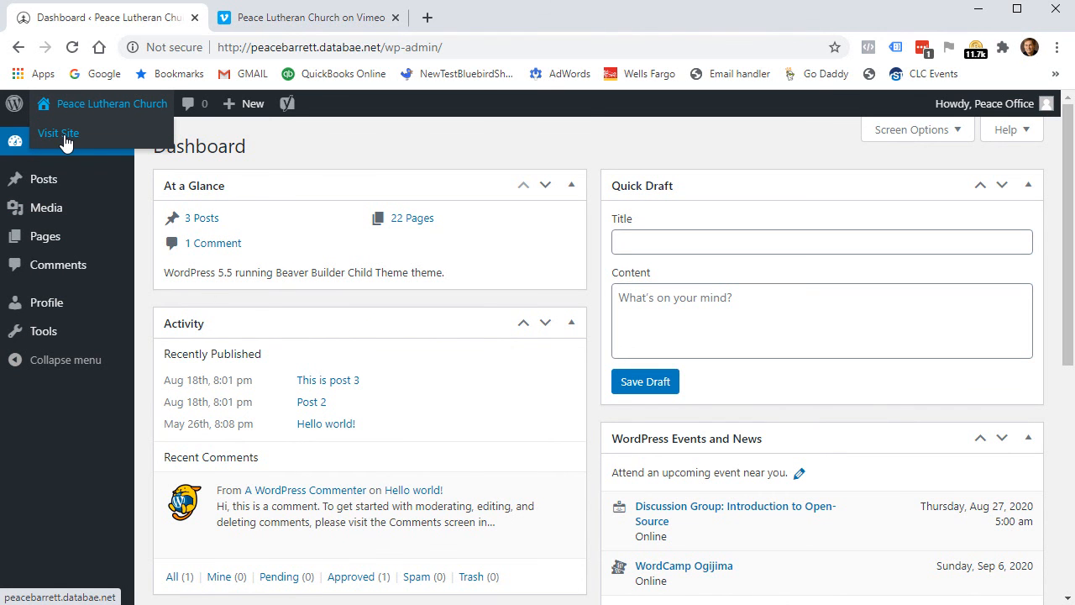
pyautogui.click(65, 136)
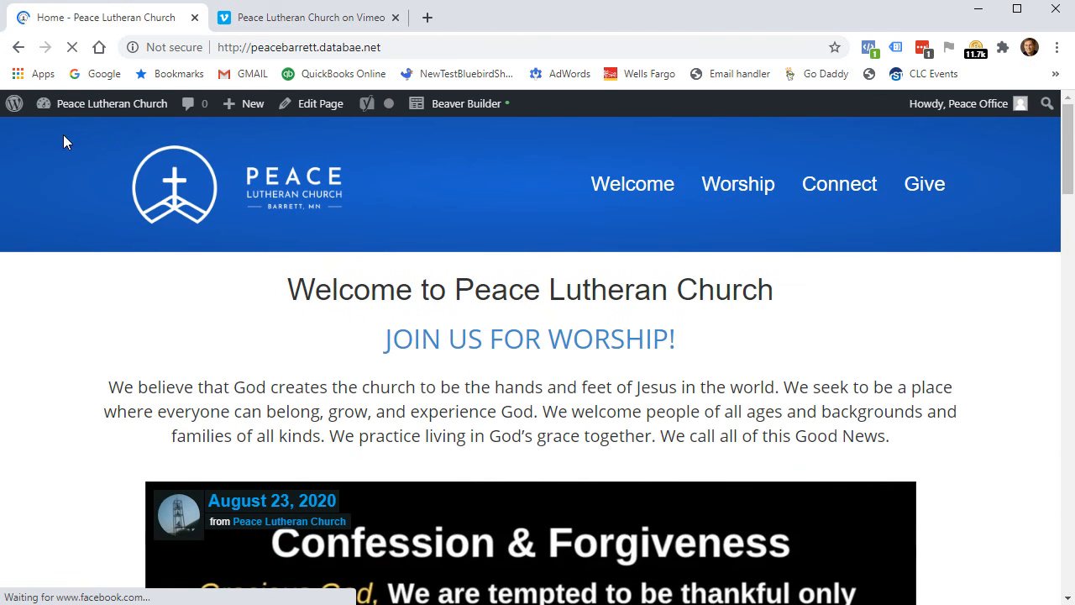
# Reload the church homepage and launch Beaver Builder on the Home page from the admin bar.
pyautogui.scroll(-1, 242, 368)
pyautogui.scroll(-3, 243, 368)
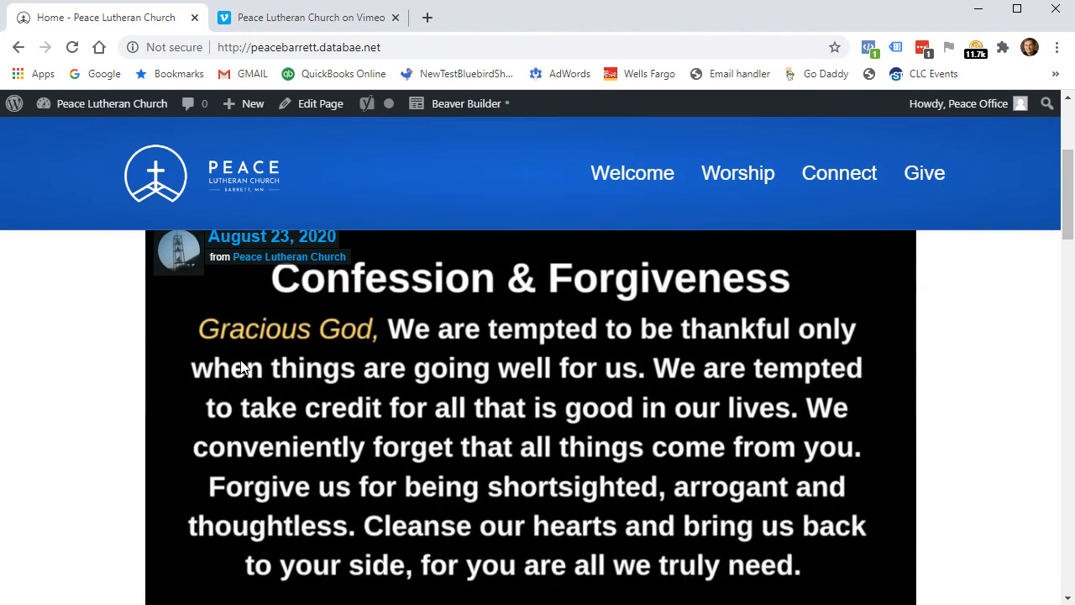
pyautogui.scroll(4, 244, 370)
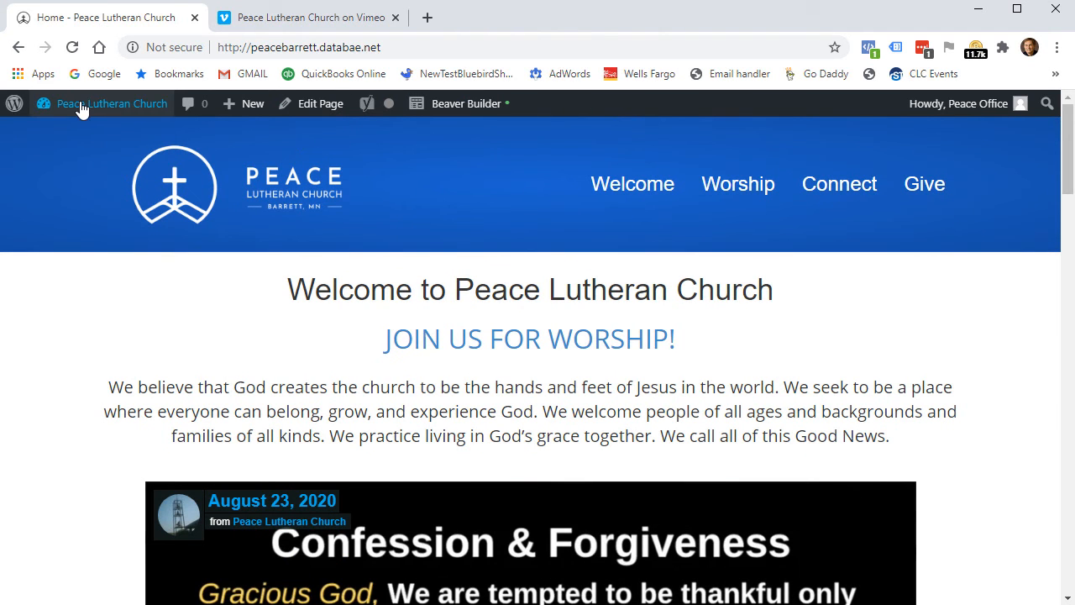
pyautogui.click(73, 48)
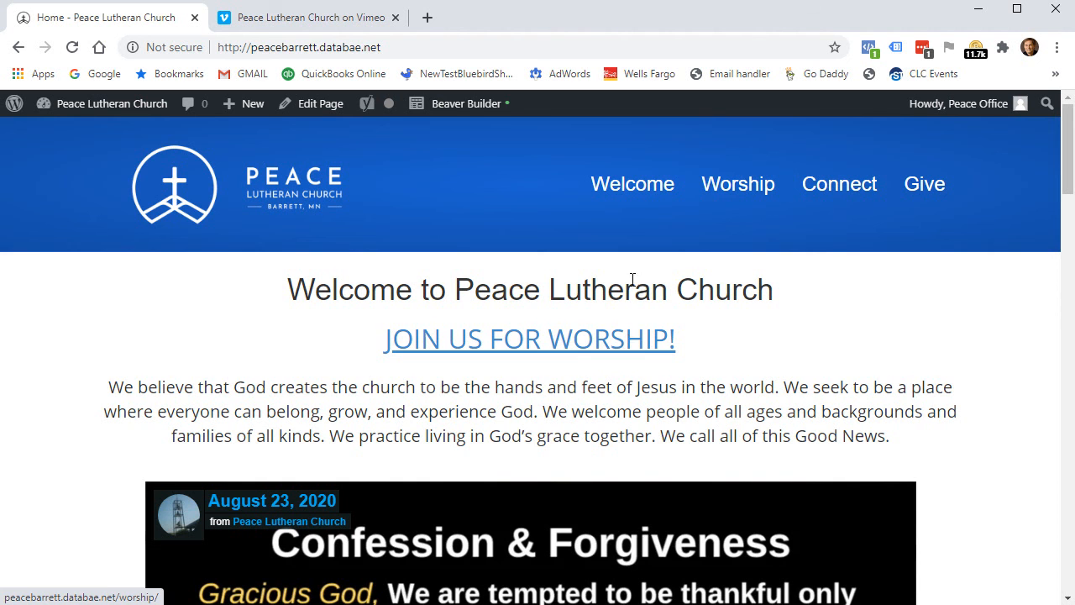
pyautogui.click(458, 104)
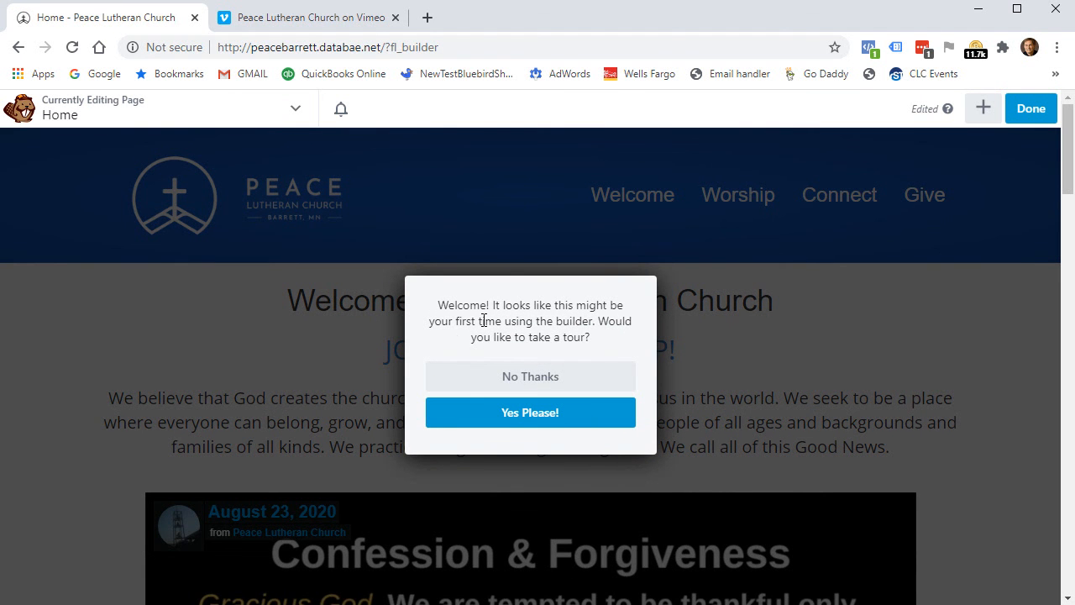
# Skip the tour, then view and cancel the welcome Heading and JOIN US FOR WORSHIP! text settings.
pyautogui.click(579, 388)
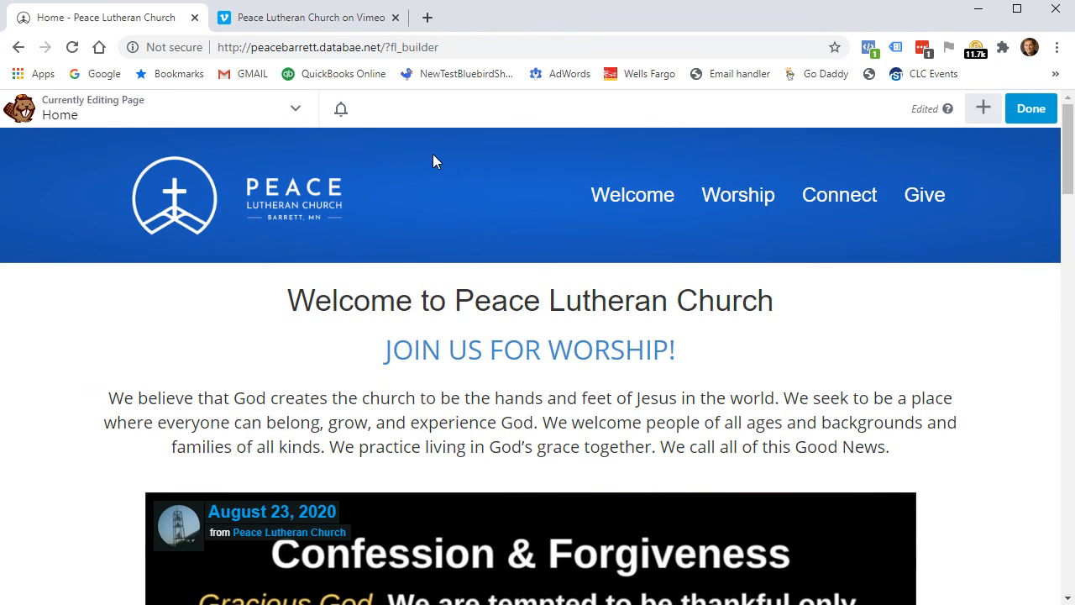
pyautogui.moveTo(314, 417)
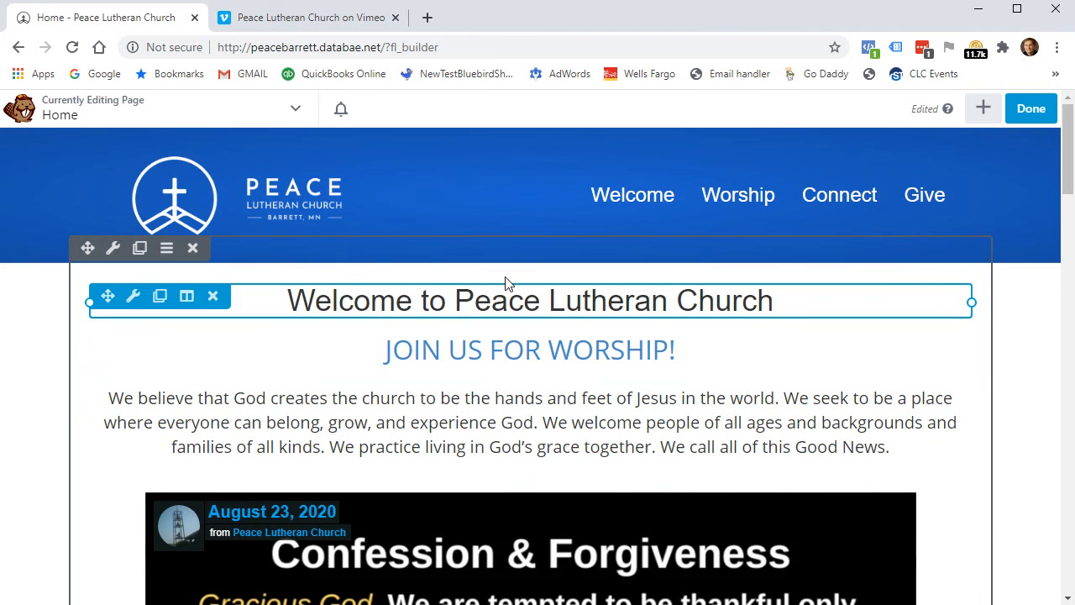
pyautogui.click(564, 304)
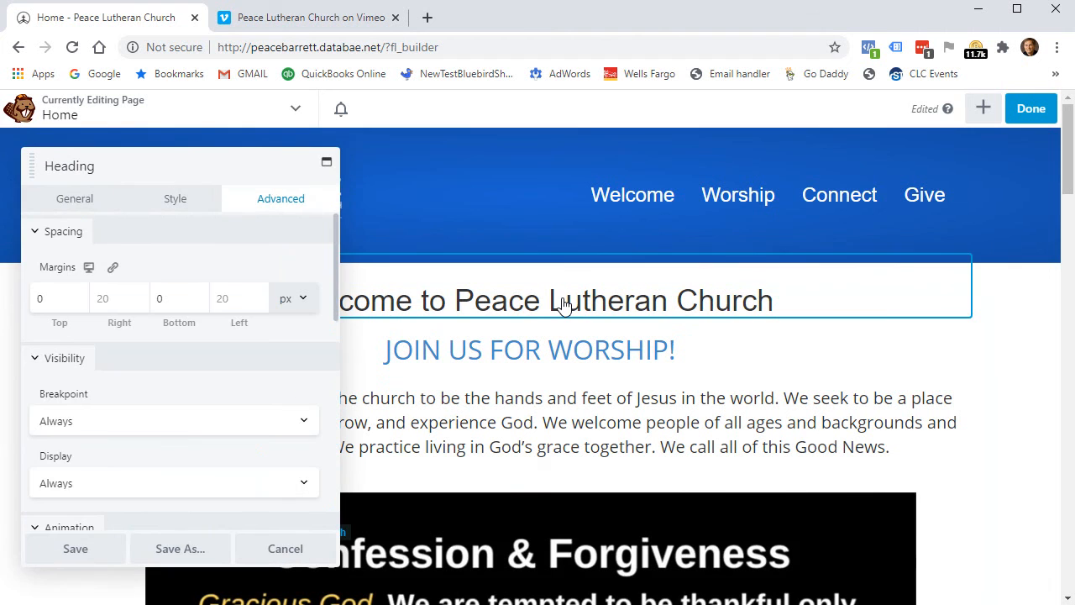
pyautogui.moveTo(178, 175); pyautogui.dragTo(302, 166)
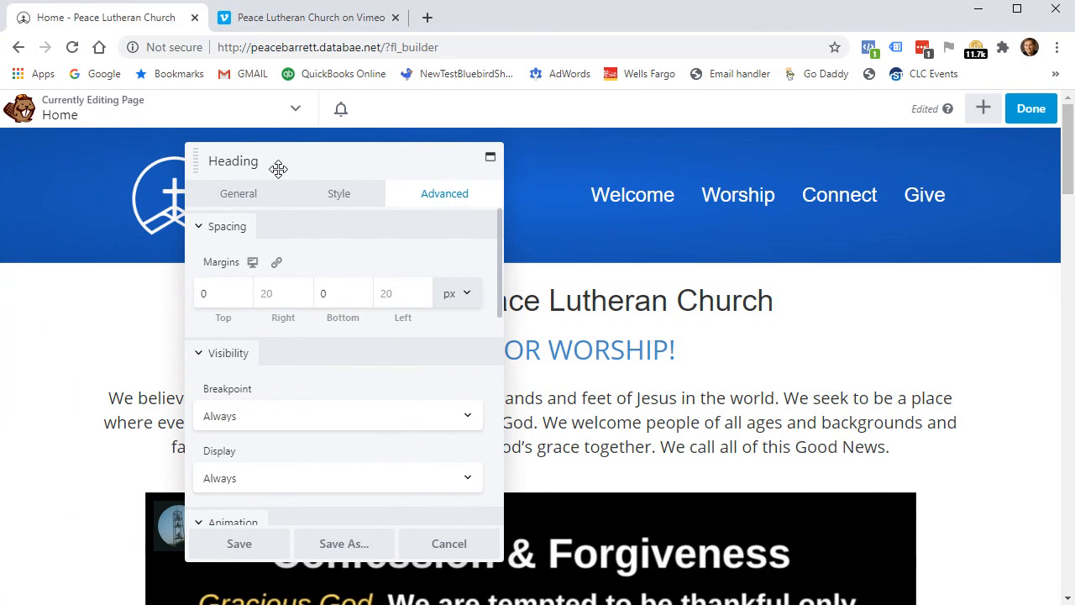
pyautogui.click(469, 546)
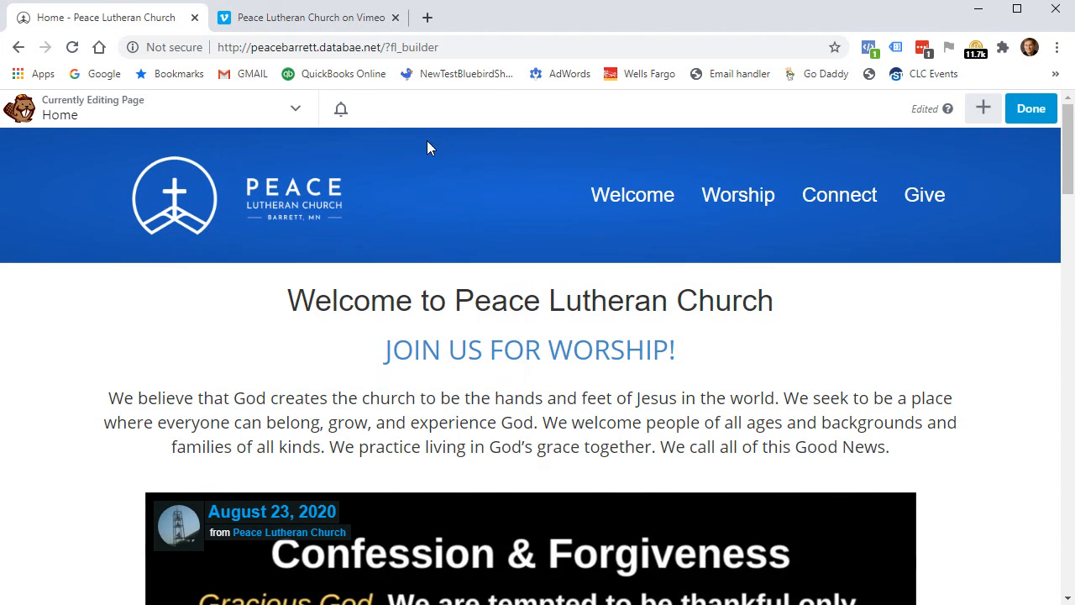
pyautogui.click(513, 361)
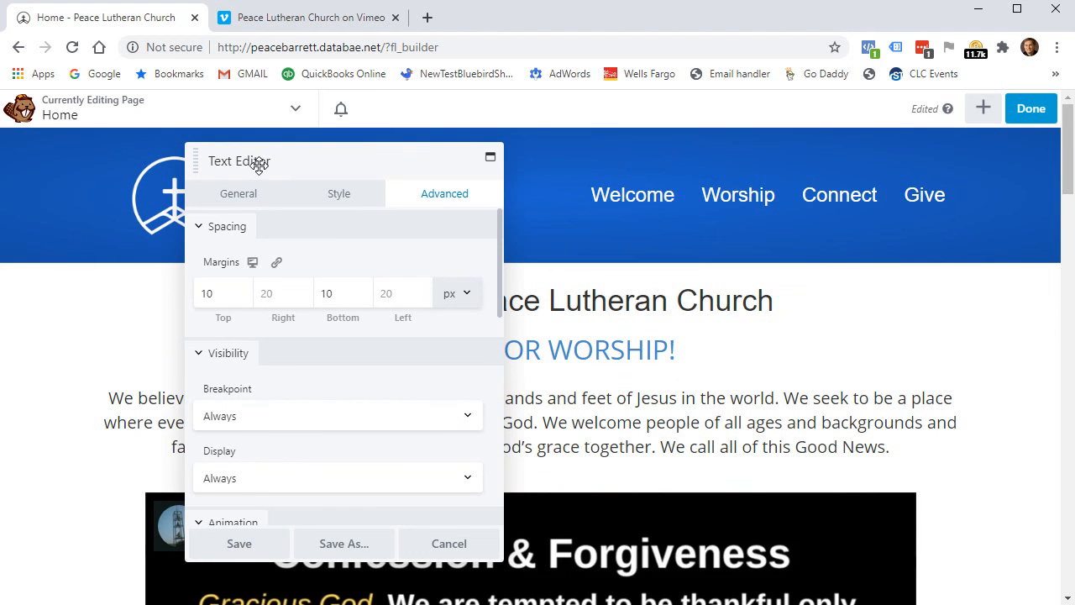
pyautogui.click(232, 199)
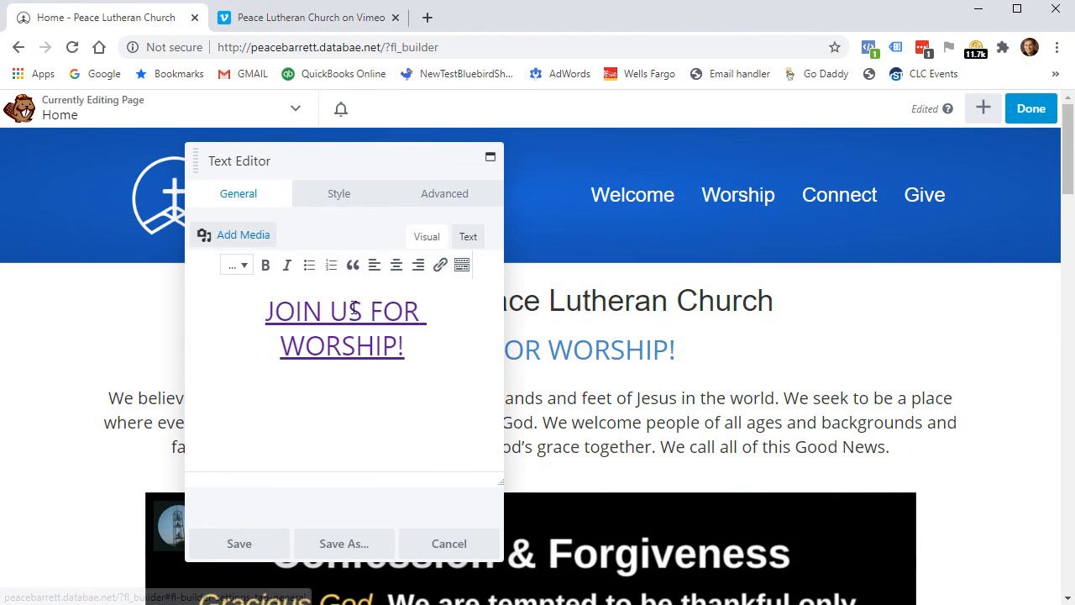
pyautogui.click(454, 544)
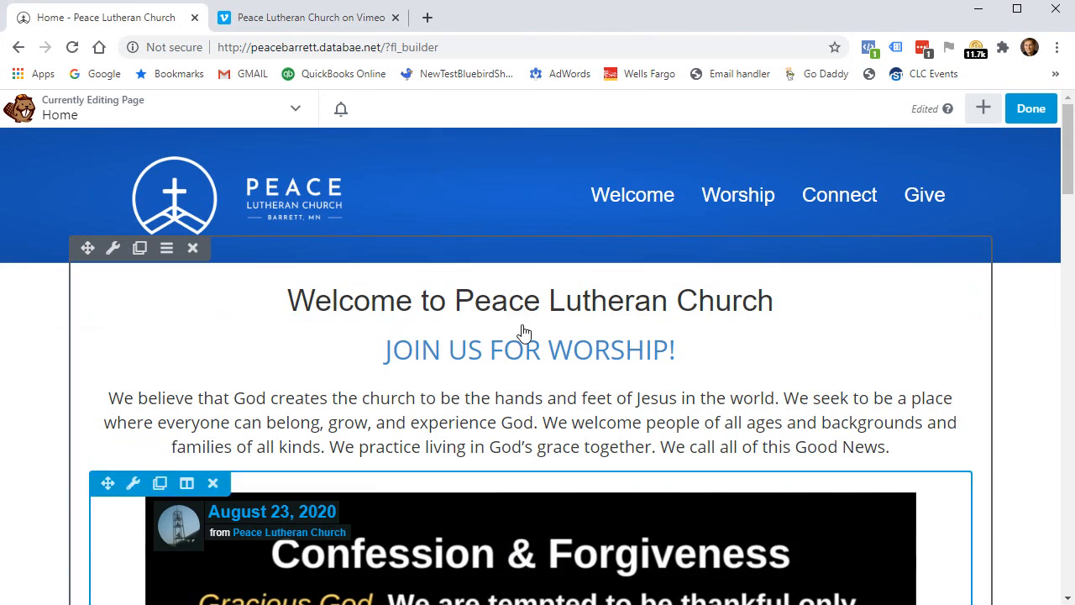
# Open the welcome paragraph's Text Editor, compare Text and Visual views, and show the full toolbar.
pyautogui.click(521, 430)
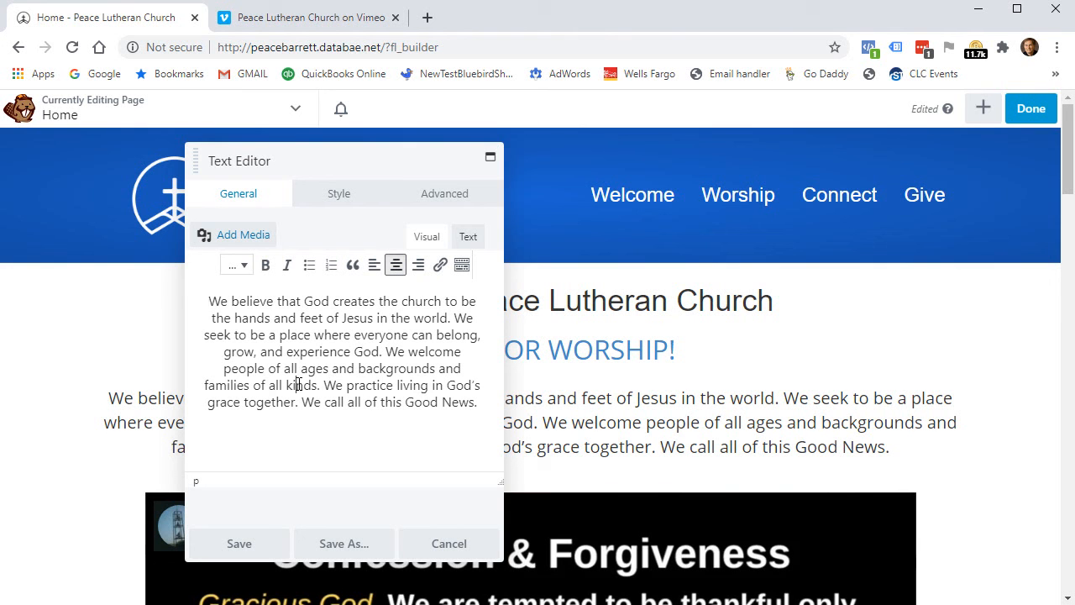
pyautogui.click(467, 239)
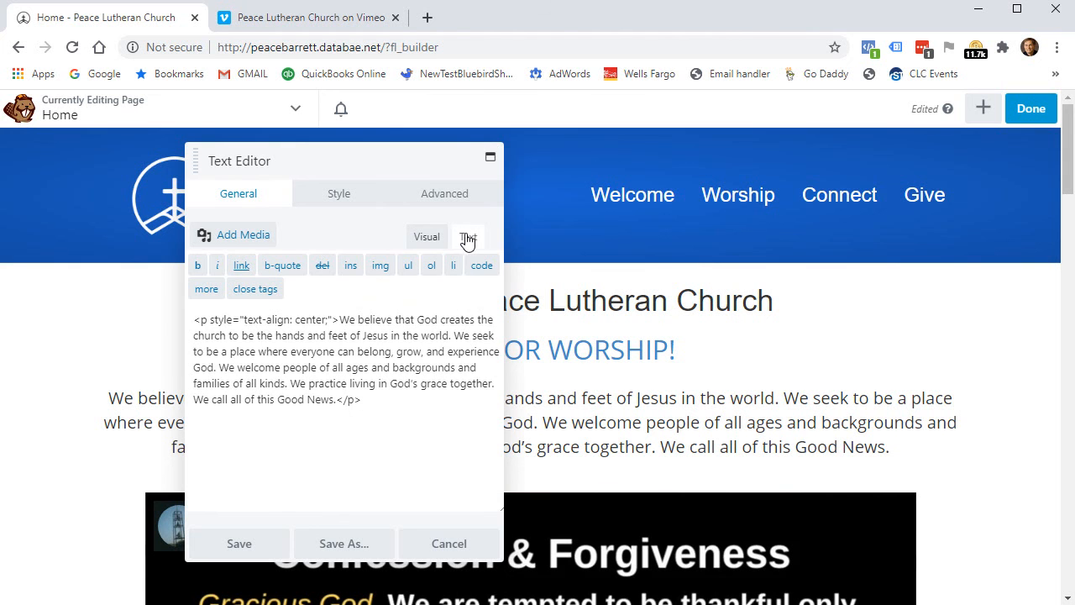
pyautogui.click(423, 237)
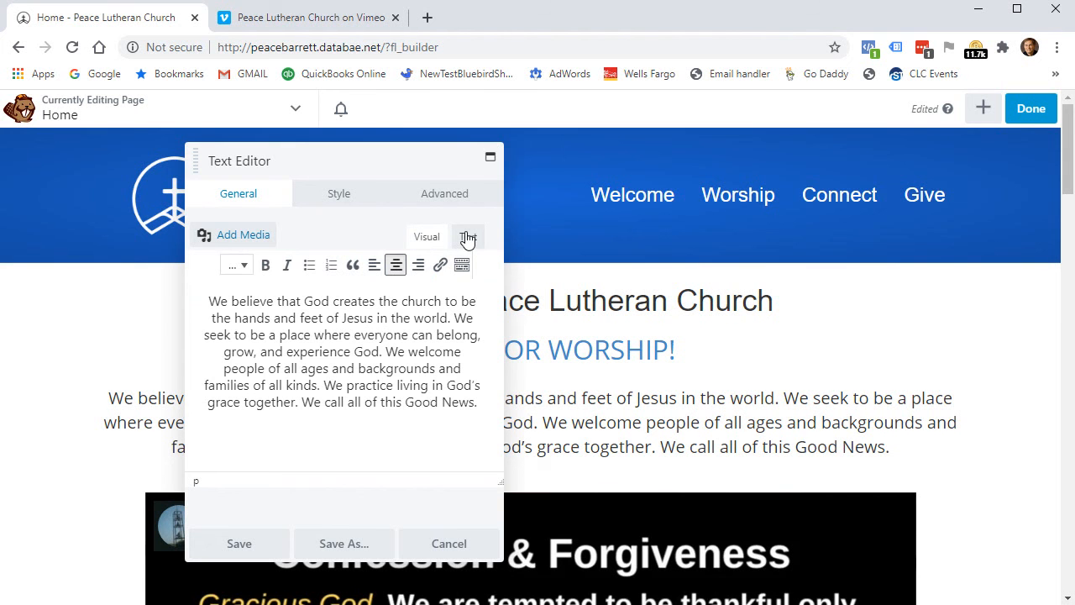
pyautogui.click(468, 239)
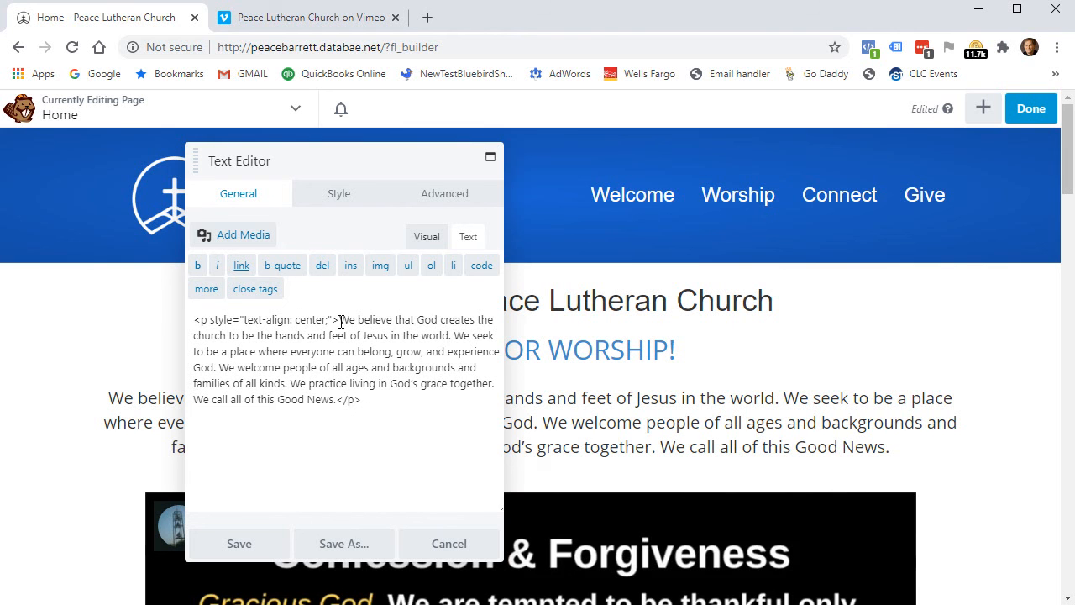
pyautogui.moveTo(194, 323); pyautogui.dragTo(331, 320)
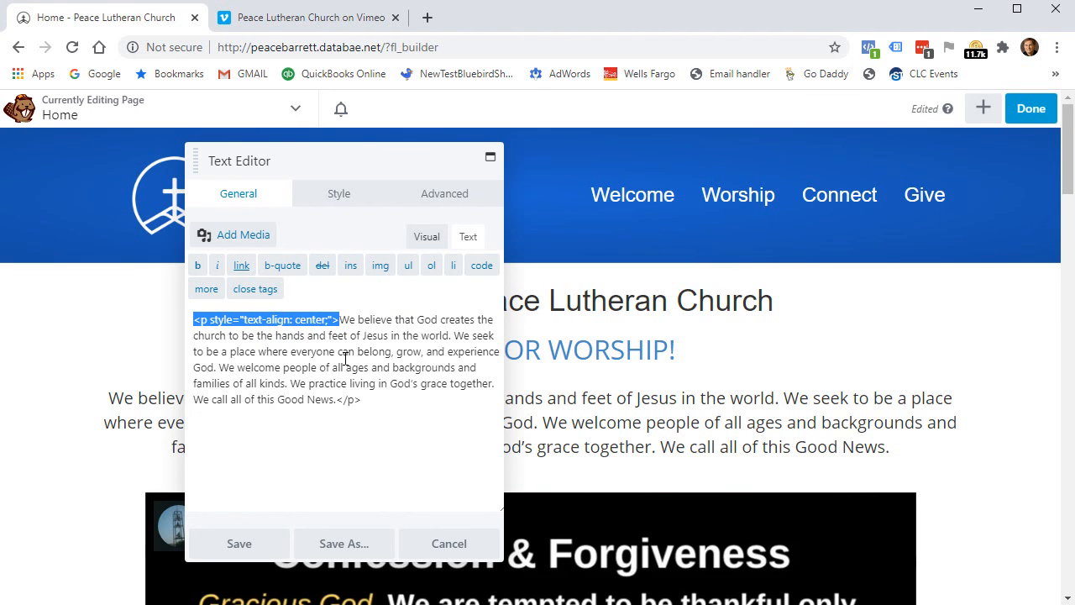
pyautogui.moveTo(335, 159)
pyautogui.mouseDown()
pyautogui.moveTo(543, 193)
pyautogui.moveTo(600, 427)
pyautogui.moveTo(599, 523)
pyautogui.moveTo(526, 449)
pyautogui.moveTo(528, 467)
pyautogui.moveTo(311, 101)
pyautogui.moveTo(331, 115)
pyautogui.moveTo(337, 146)
pyautogui.mouseUp()
pyautogui.click(374, 320)
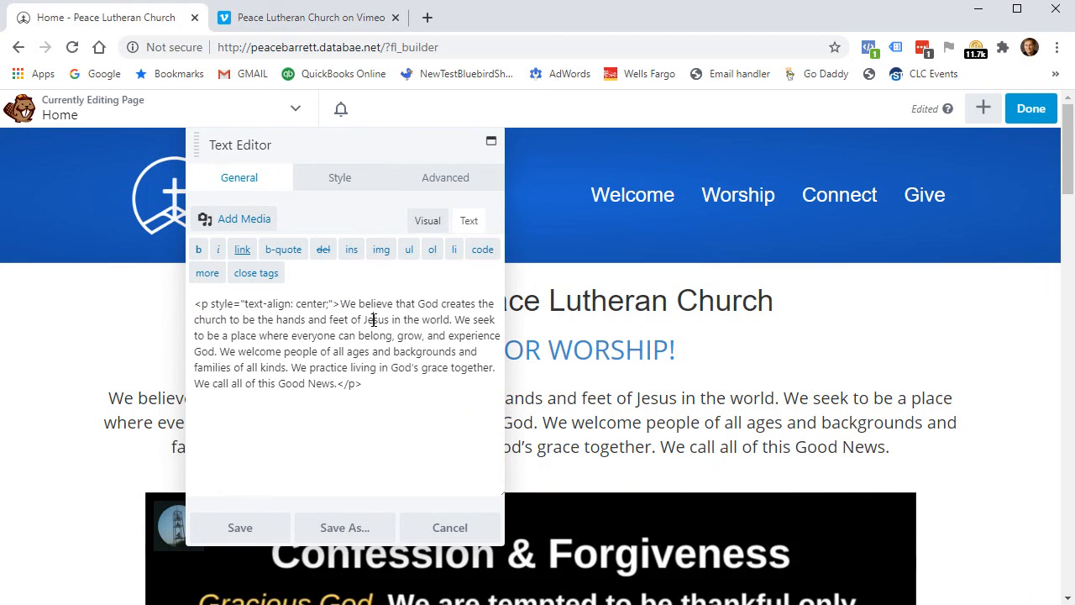
pyautogui.click(430, 225)
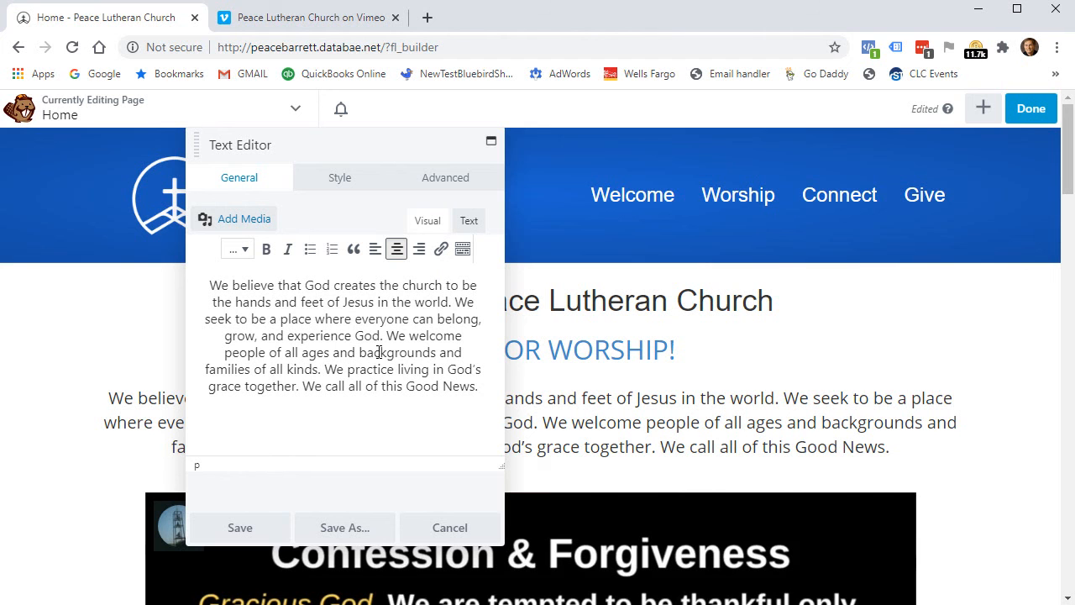
pyautogui.click(470, 221)
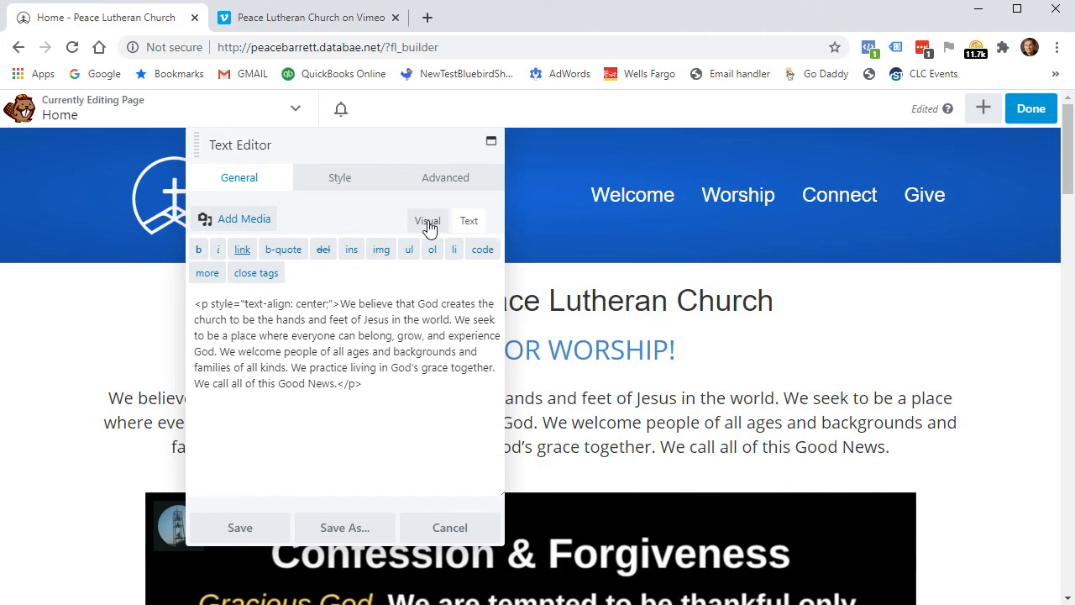
pyautogui.click(428, 223)
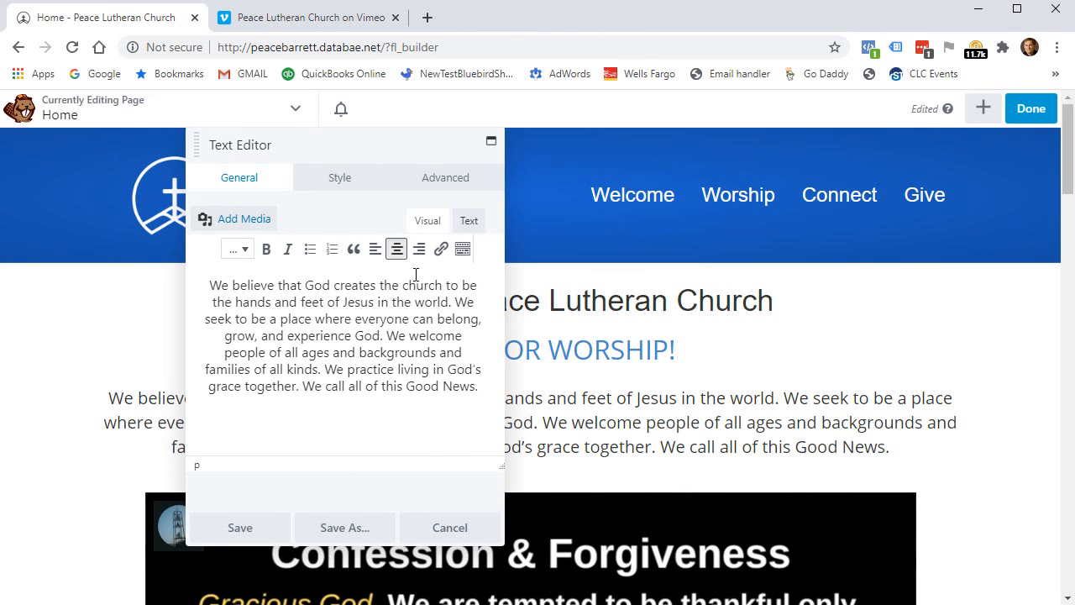
pyautogui.click(462, 248)
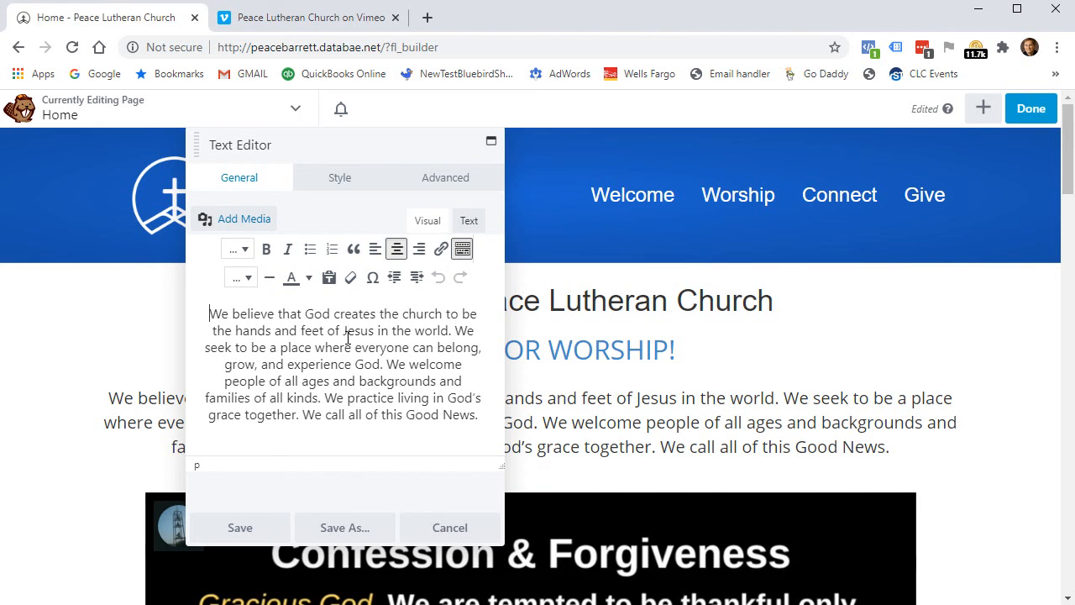
# Bold then unbold "and feet of Jesus" and save the paragraph without formatting changes.
pyautogui.moveTo(281, 334); pyautogui.dragTo(383, 331)
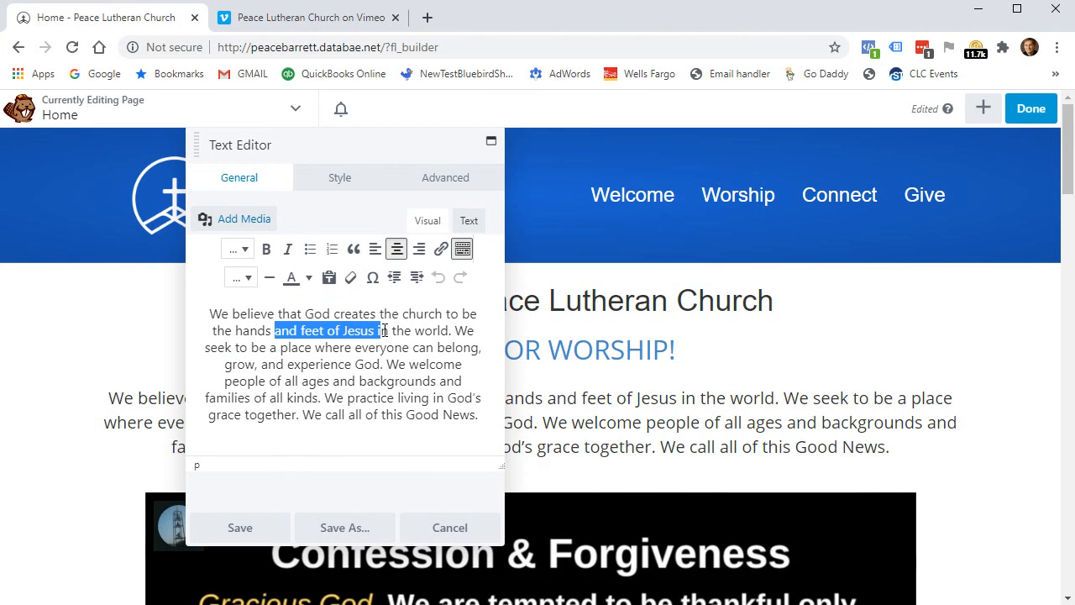
pyautogui.click(266, 250)
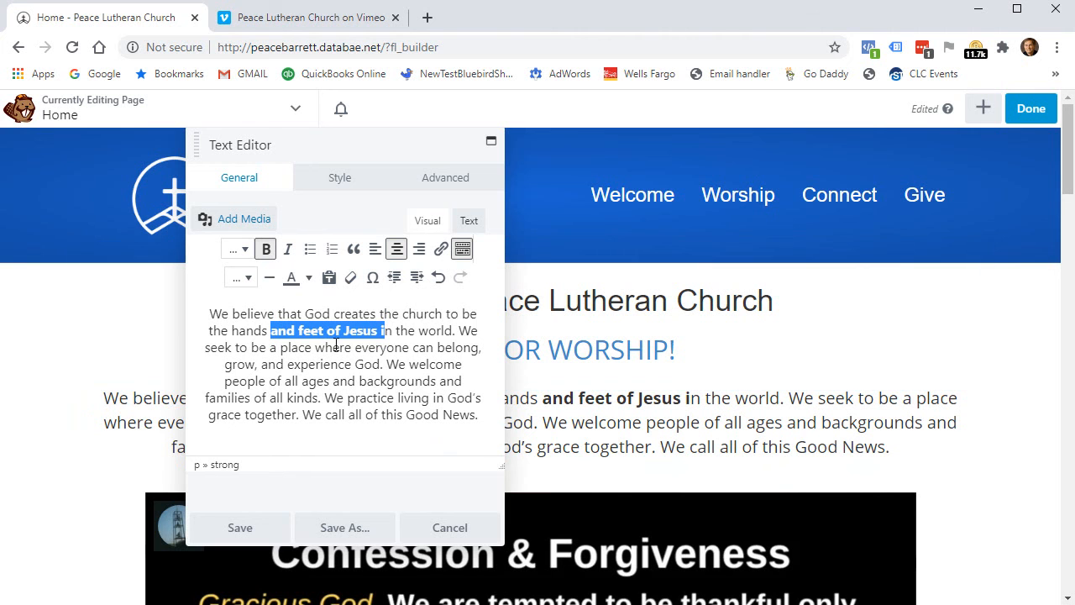
pyautogui.click(267, 249)
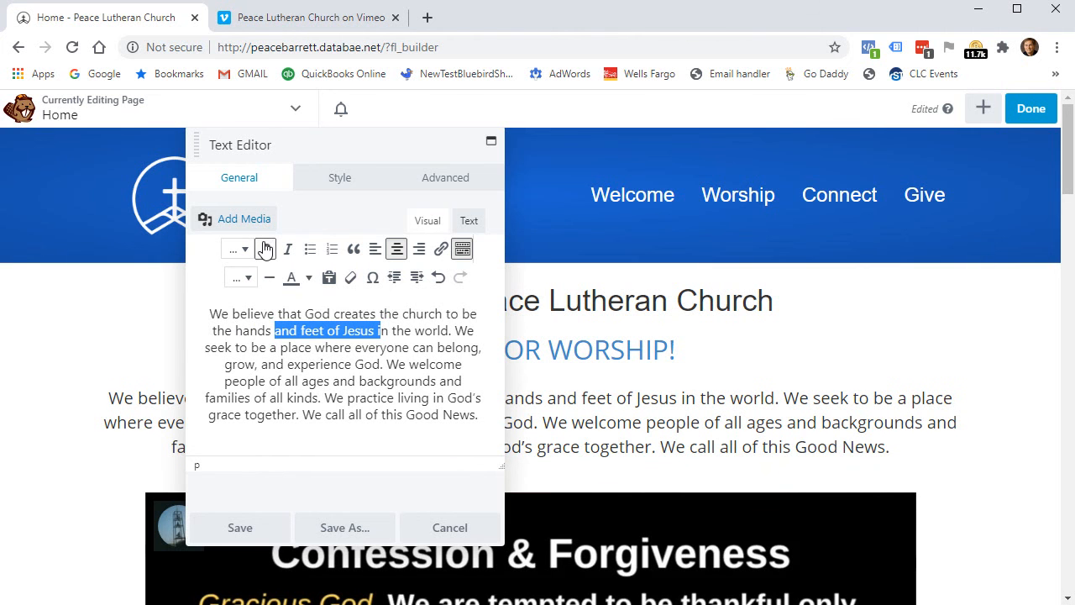
pyautogui.click(330, 417)
pyautogui.moveTo(342, 142); pyautogui.dragTo(734, 155)
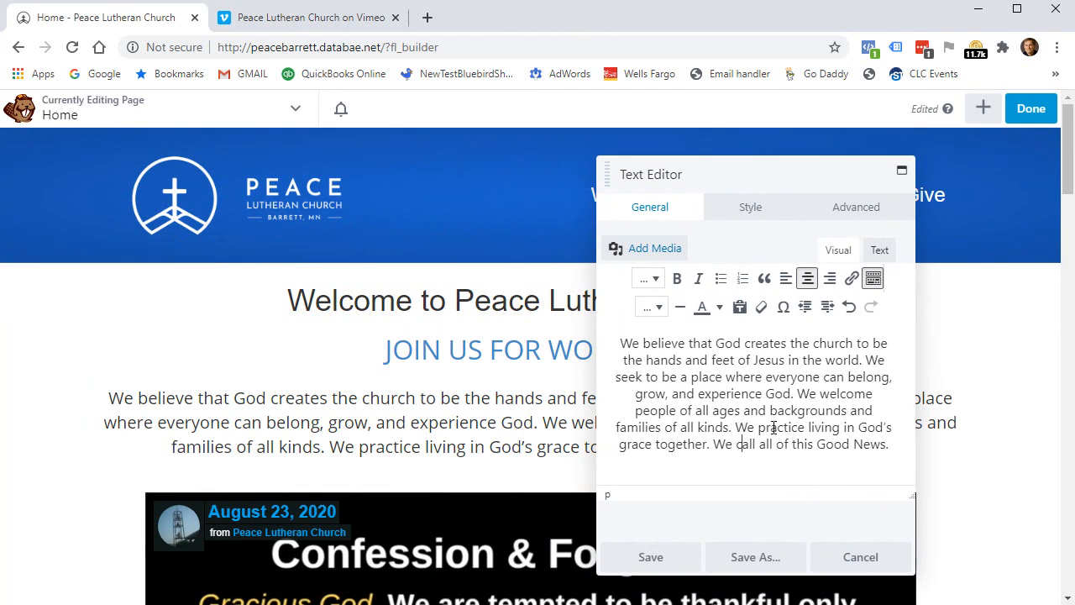
pyautogui.moveTo(761, 175); pyautogui.dragTo(643, 161)
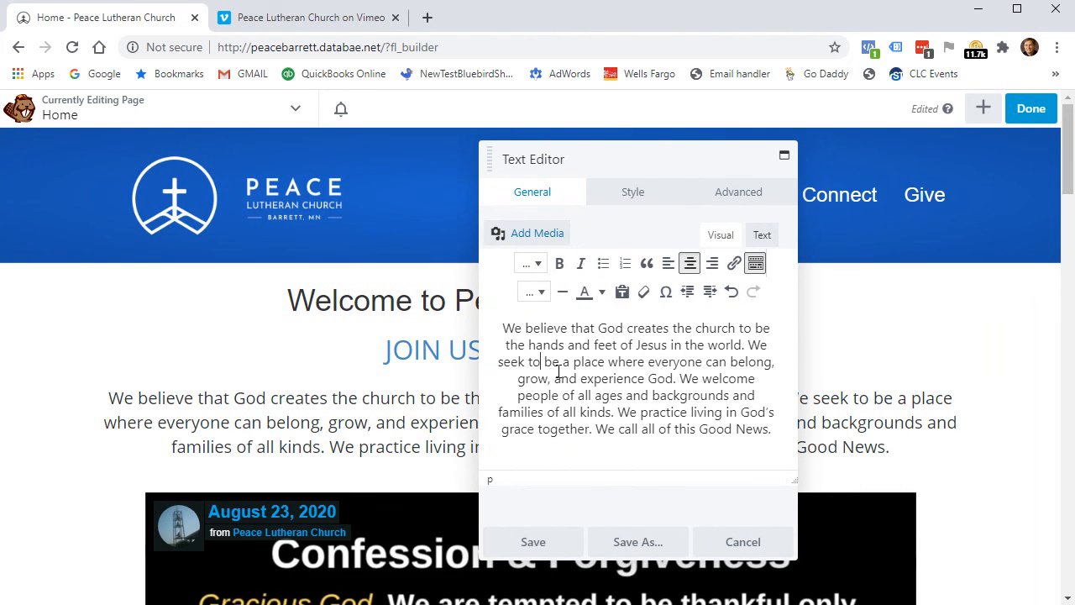
pyautogui.click(536, 544)
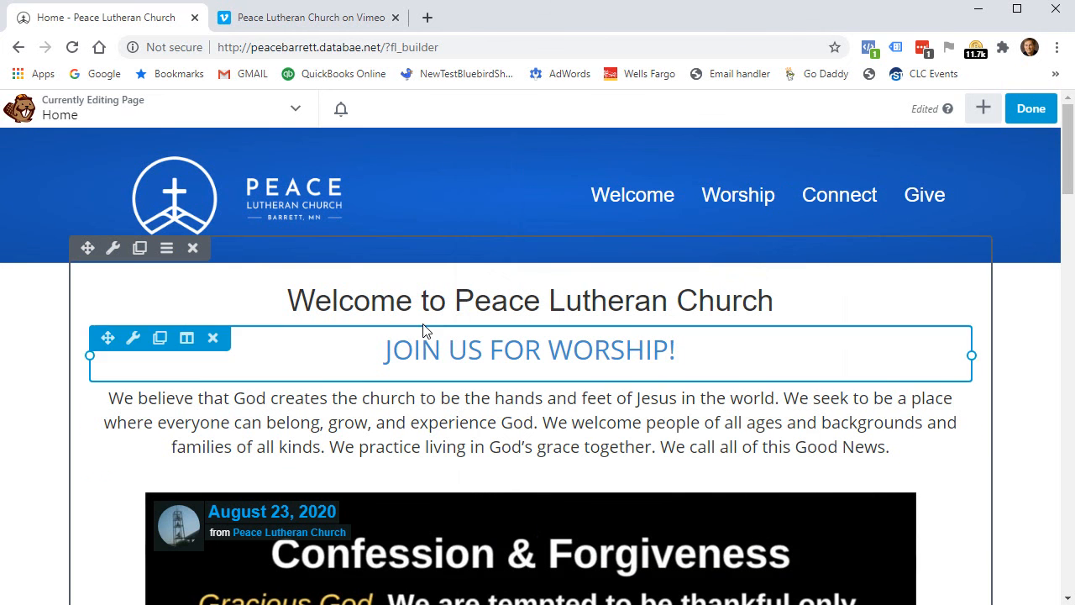
# Publish the Home page changes with Done and Publish.
pyautogui.click(1033, 116)
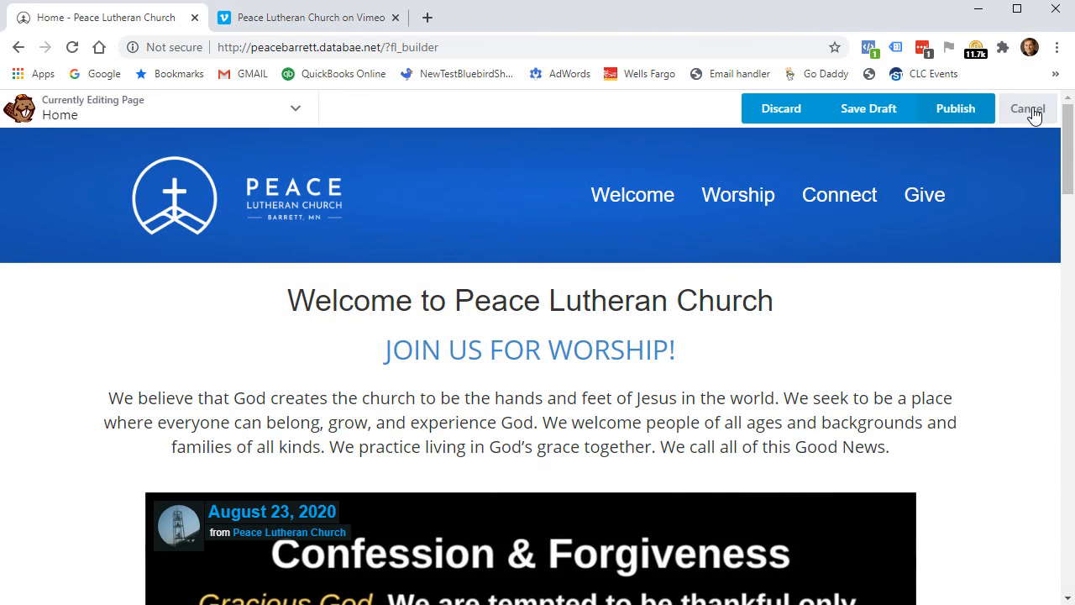
pyautogui.click(960, 112)
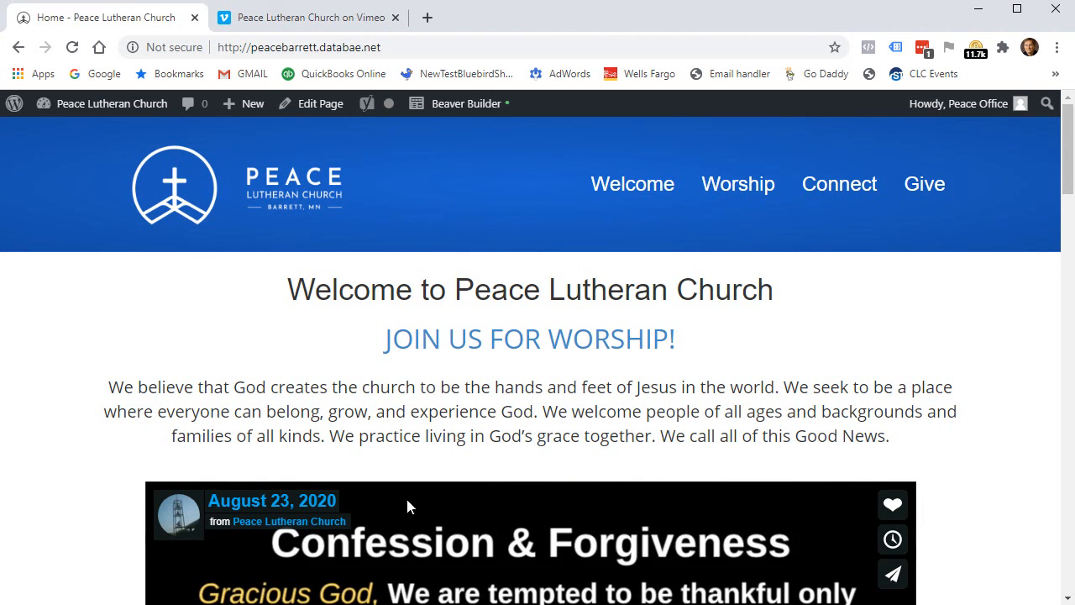
pyautogui.scroll(-7, 484, 480)
pyautogui.scroll(7, 503, 437)
pyautogui.scroll(-2, 357, 378)
pyautogui.scroll(2, 395, 323)
# Reopen the Home page in Beaver Builder and scroll down to the video block.
pyautogui.click(457, 106)
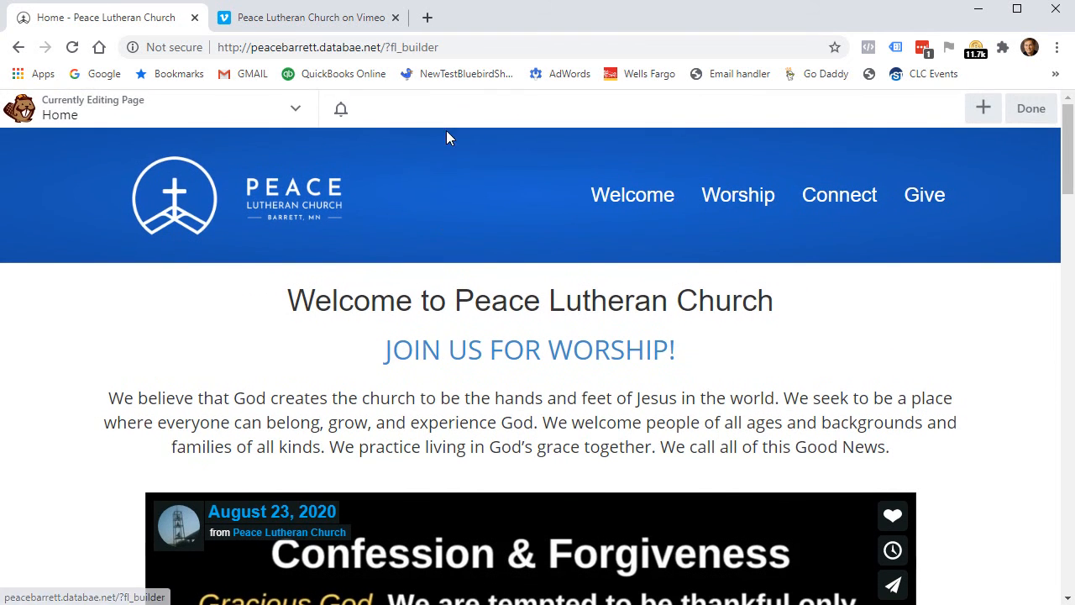
pyautogui.scroll(-4, 335, 367)
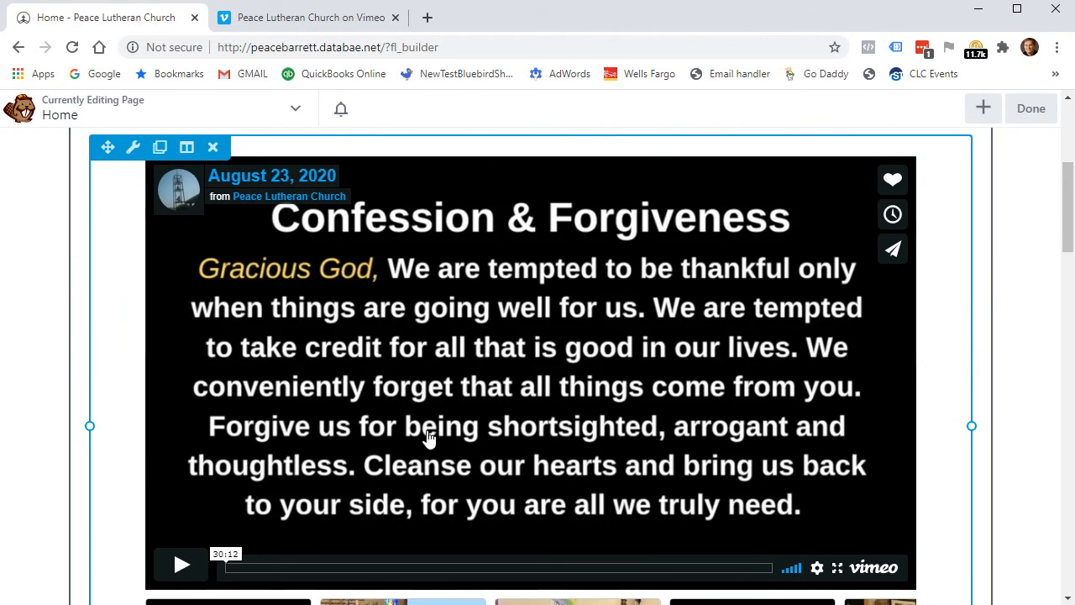
pyautogui.scroll(-4, 441, 348)
pyautogui.scroll(6, 487, 347)
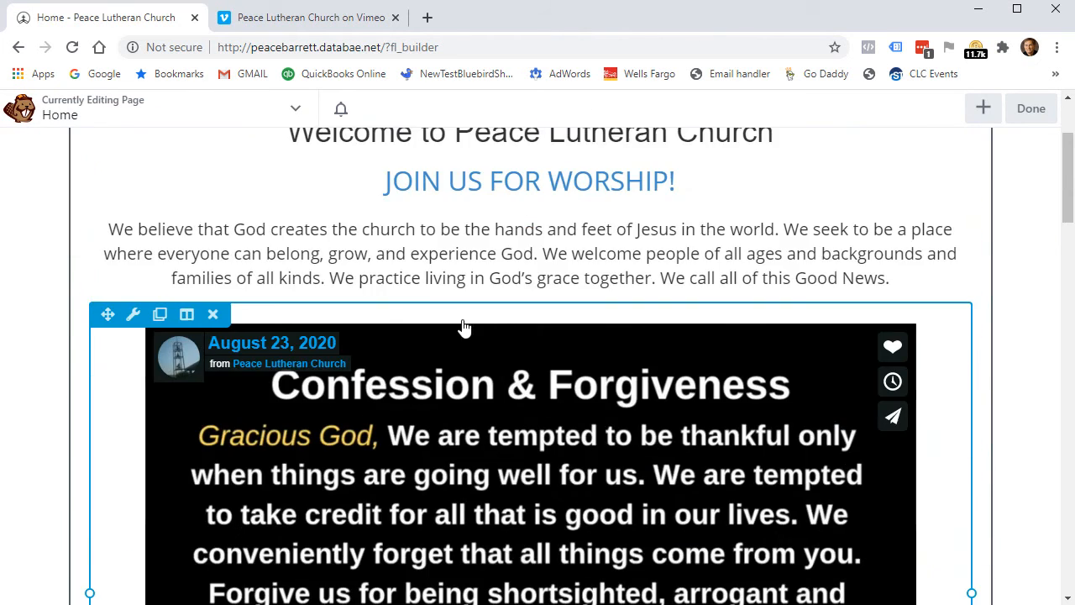
pyautogui.scroll(-3, 326, 340)
pyautogui.click(326, 340)
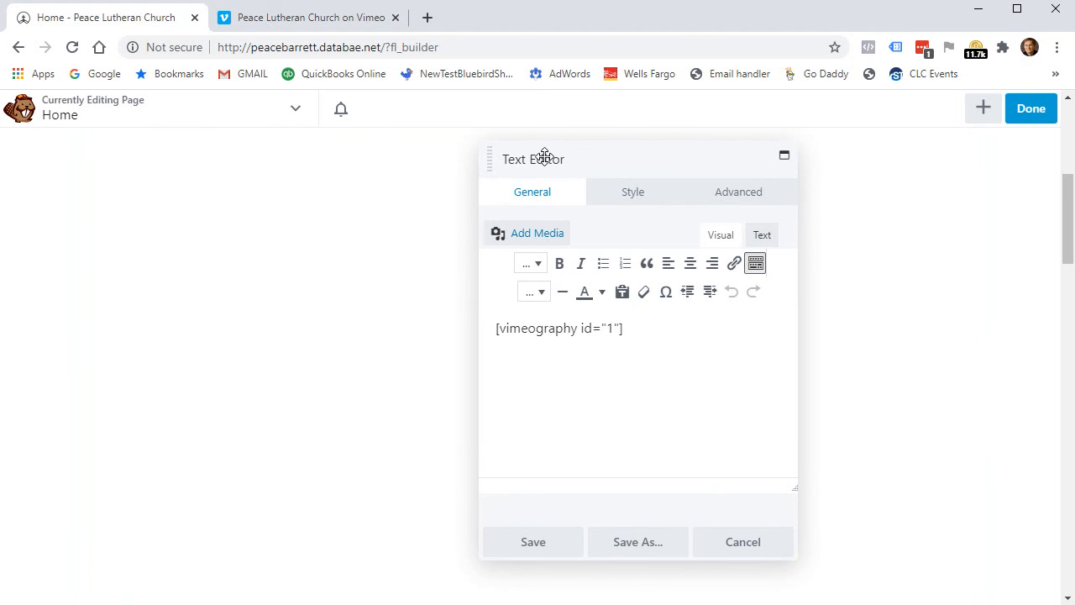
pyautogui.click(762, 236)
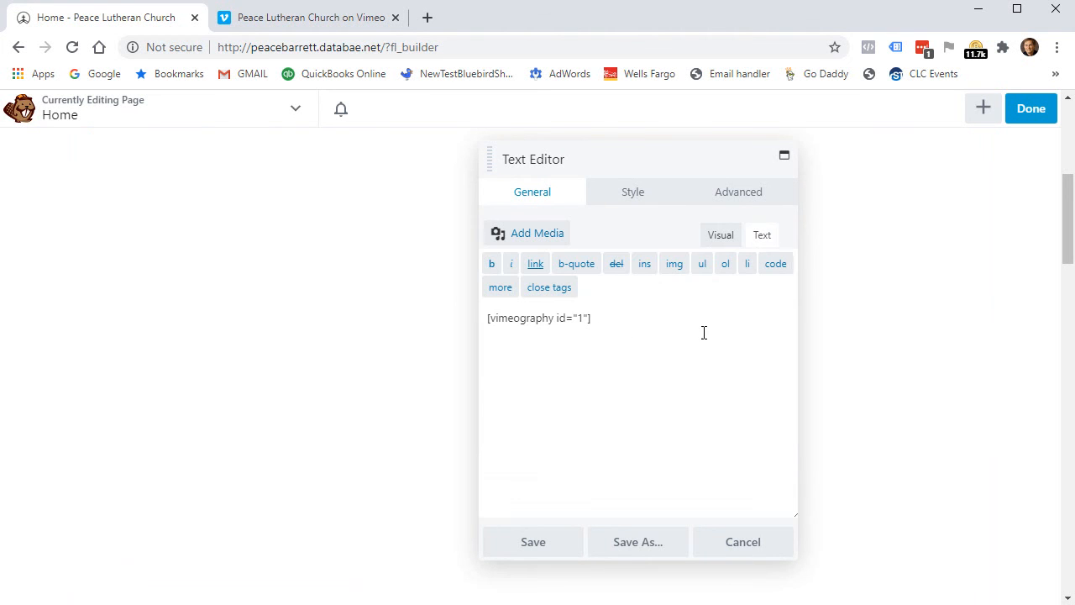
pyautogui.moveTo(574, 317); pyautogui.dragTo(488, 307)
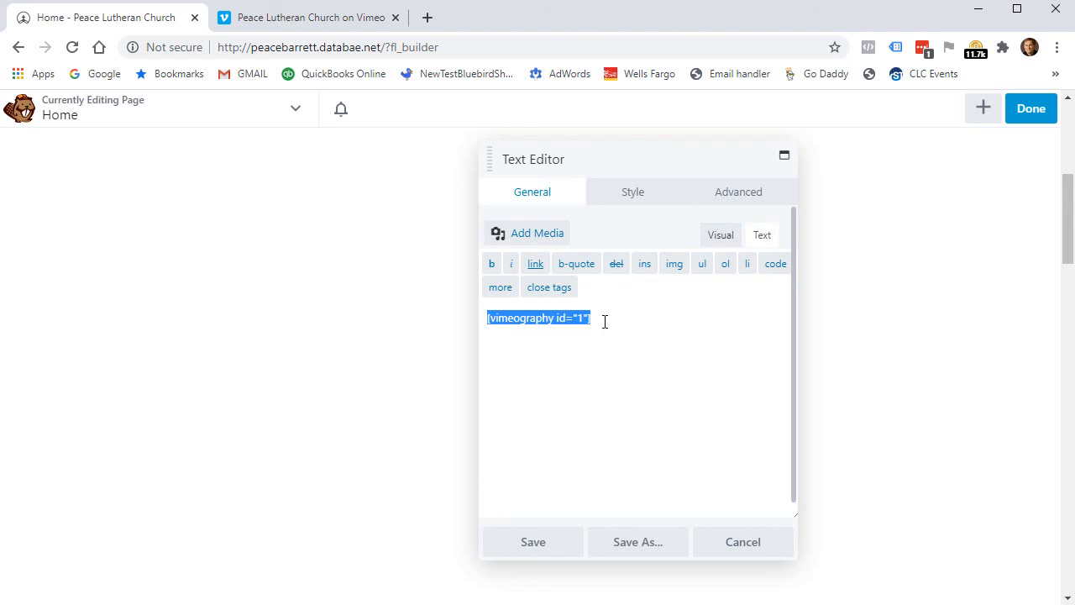
pyautogui.click(631, 323)
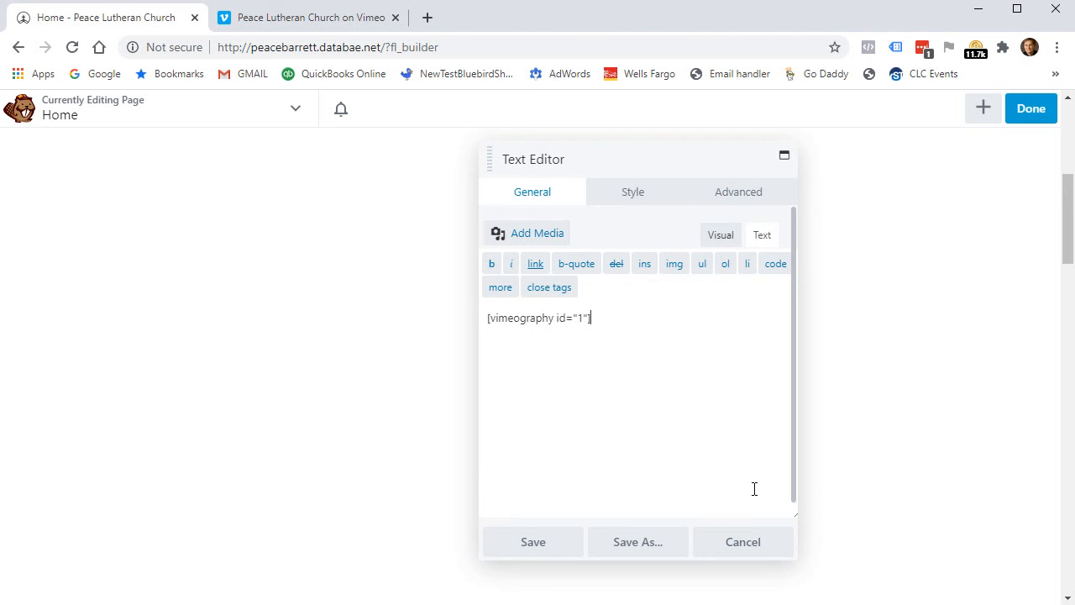
pyautogui.click(759, 542)
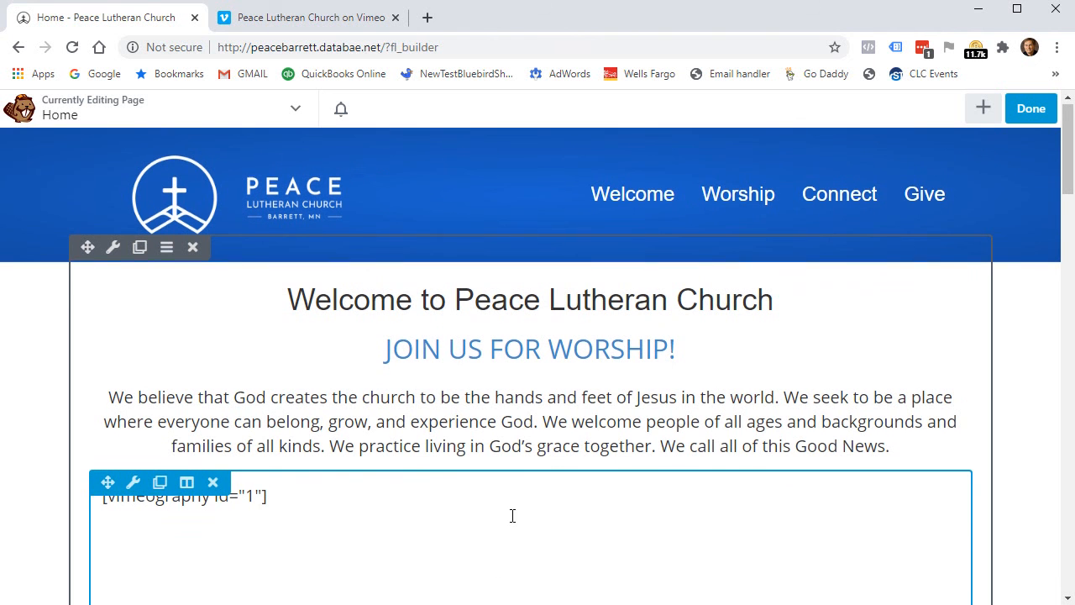
# Scroll down to the three-post grid and open its Posts settings panel.
pyautogui.scroll(-3, 514, 516)
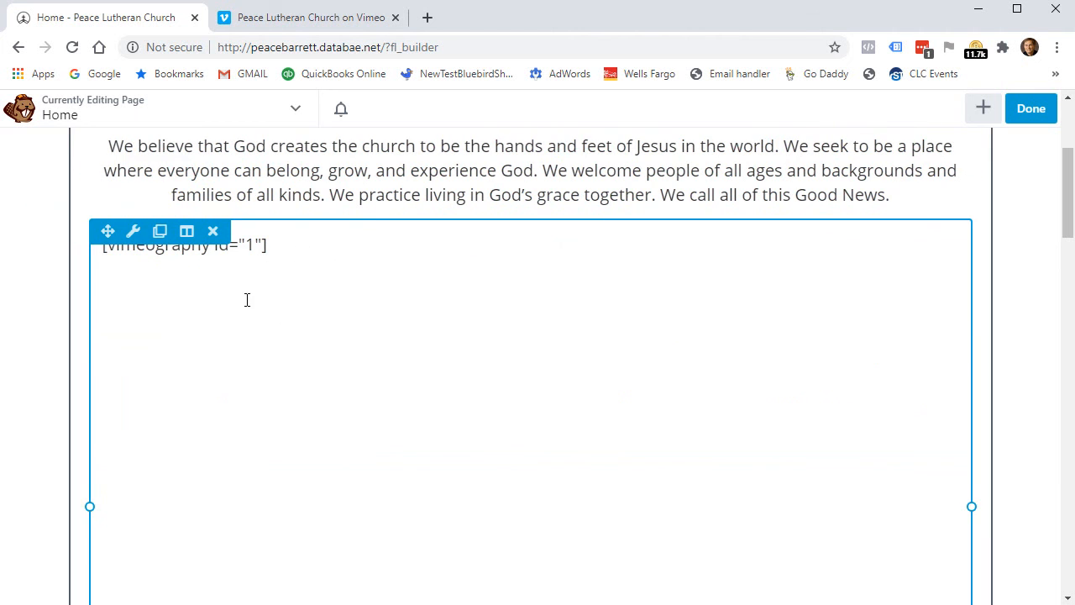
pyautogui.scroll(-4, 547, 392)
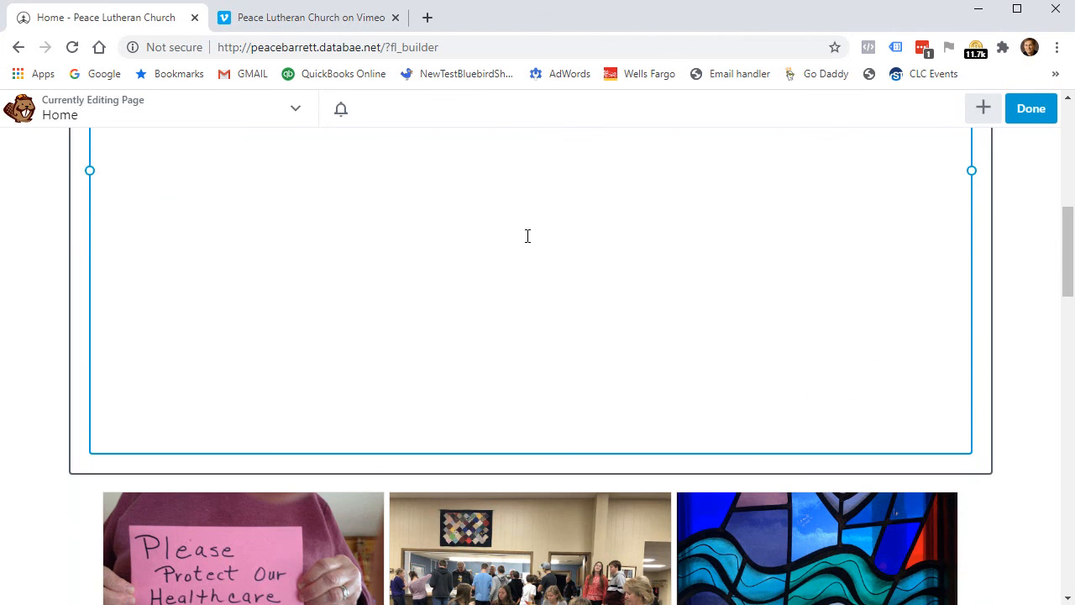
pyautogui.scroll(-3, 528, 236)
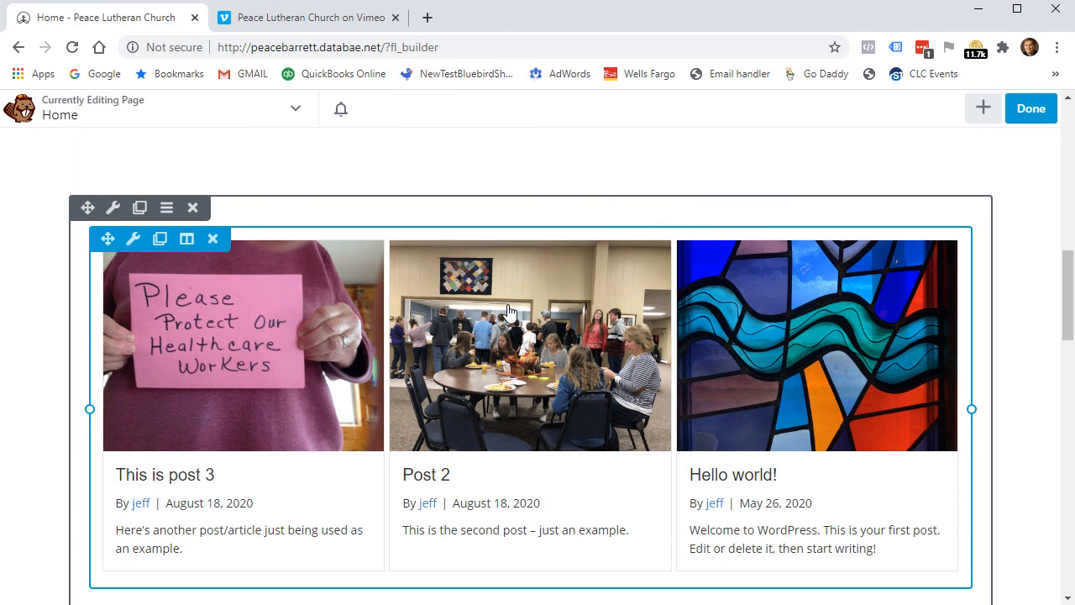
pyautogui.click(459, 369)
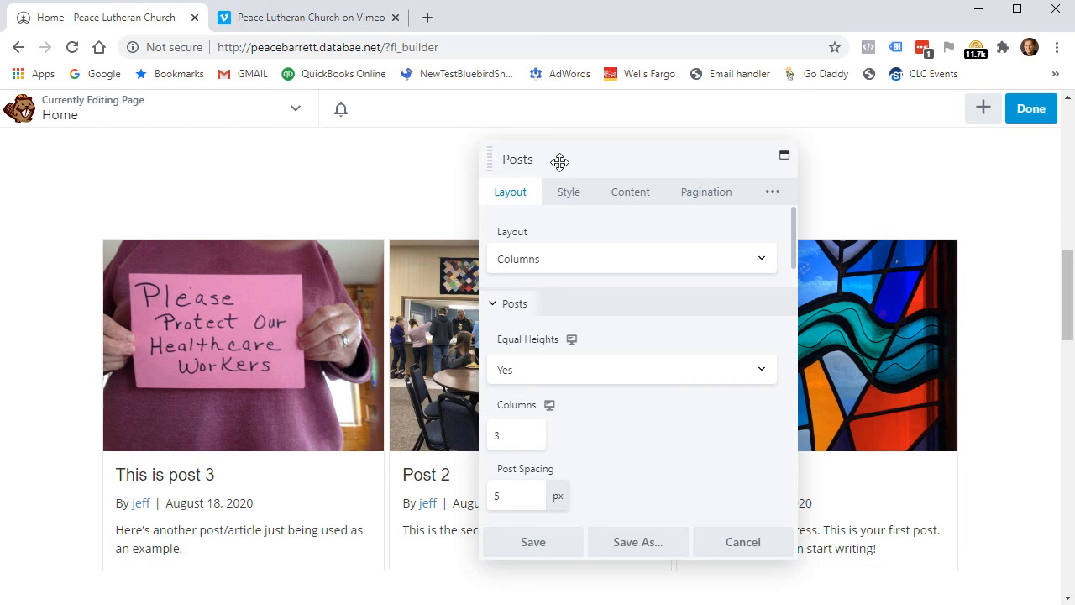
pyautogui.moveTo(559, 161); pyautogui.dragTo(509, 163)
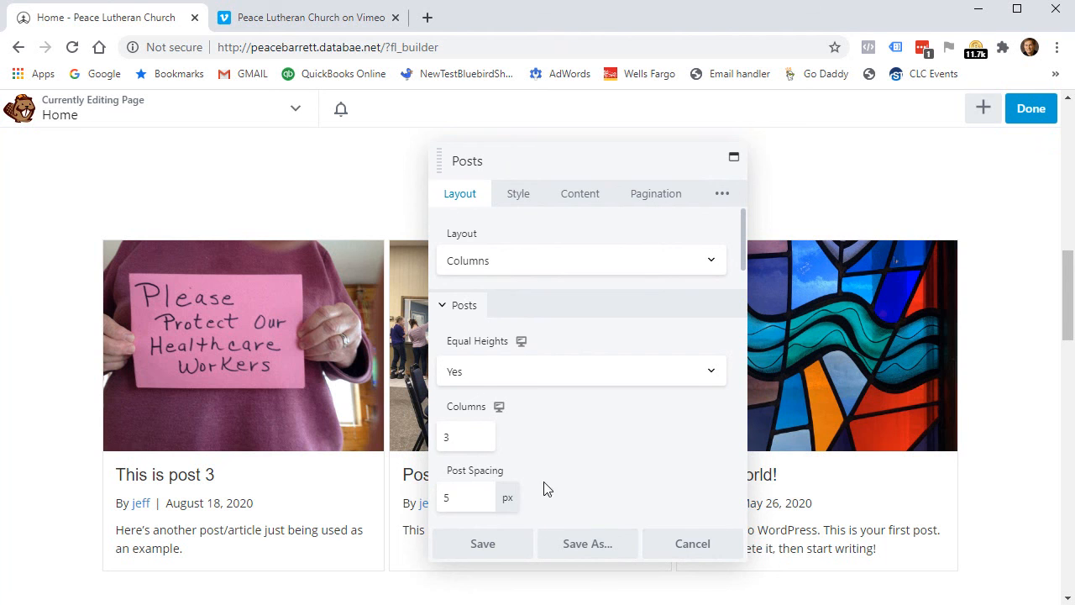
pyautogui.click(483, 261)
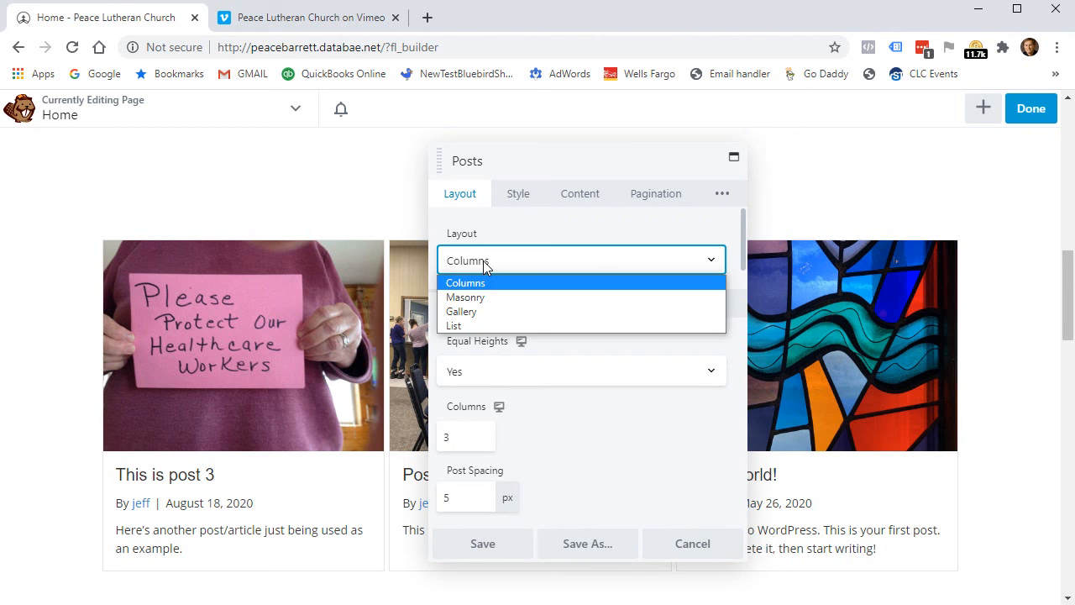
pyautogui.click(483, 260)
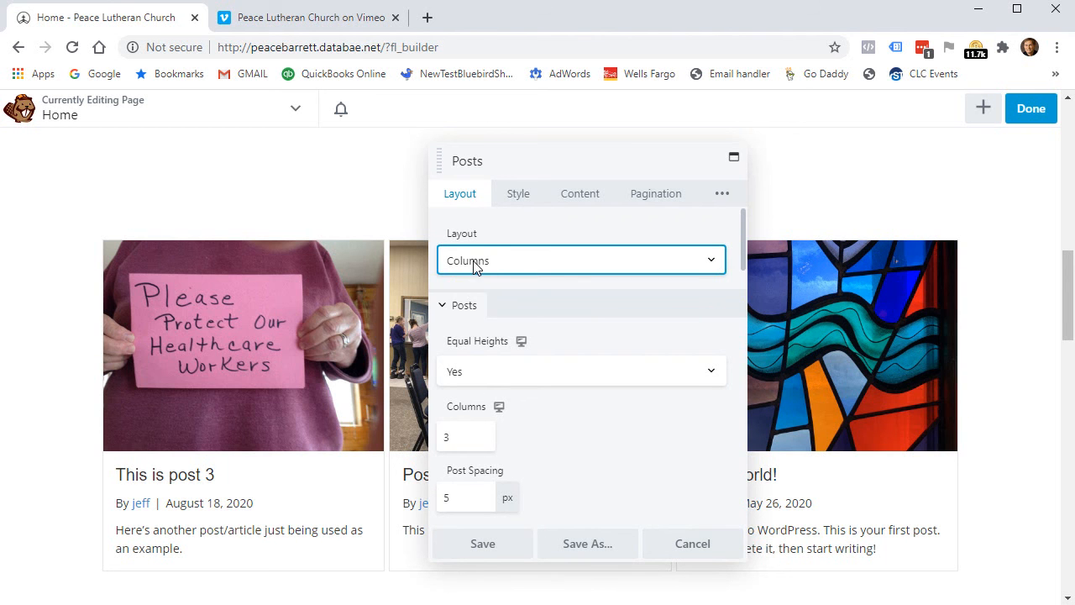
pyautogui.click(466, 438)
pyautogui.click(589, 431)
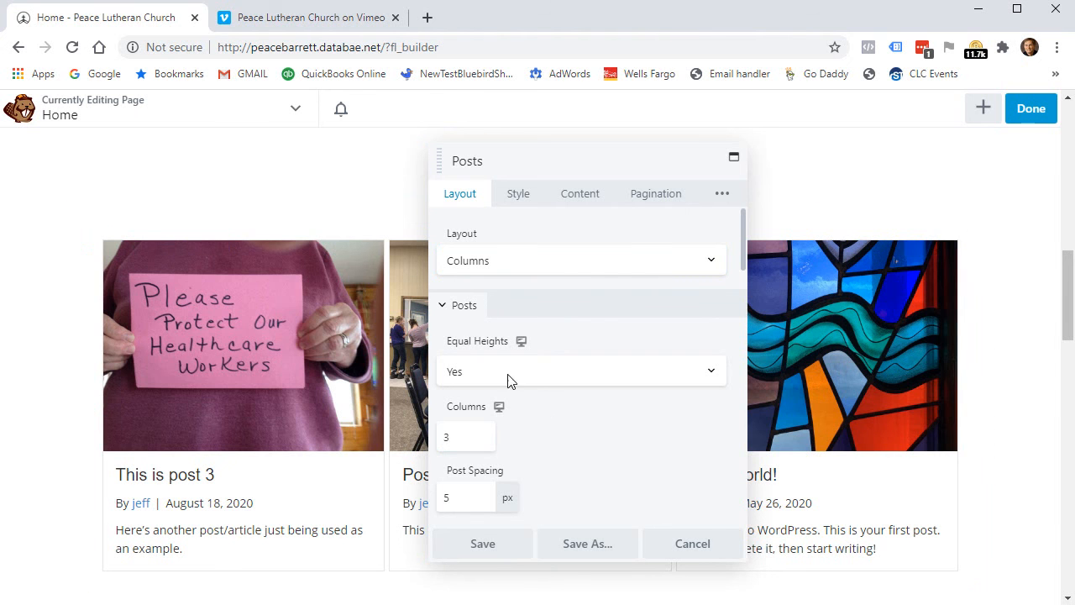
pyautogui.moveTo(532, 158); pyautogui.dragTo(675, 167)
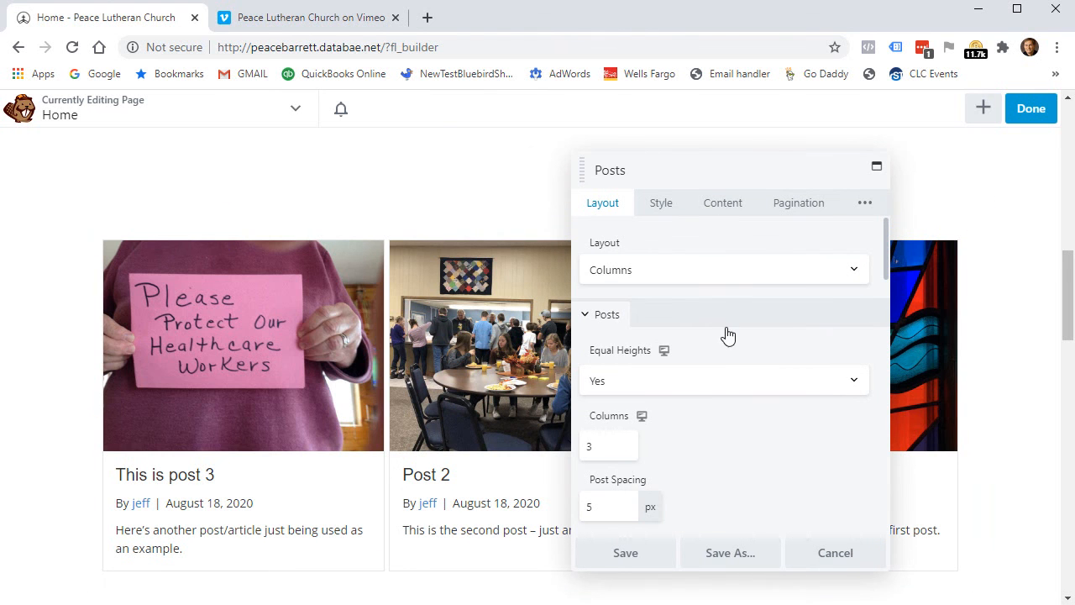
pyautogui.scroll(-1, 780, 454)
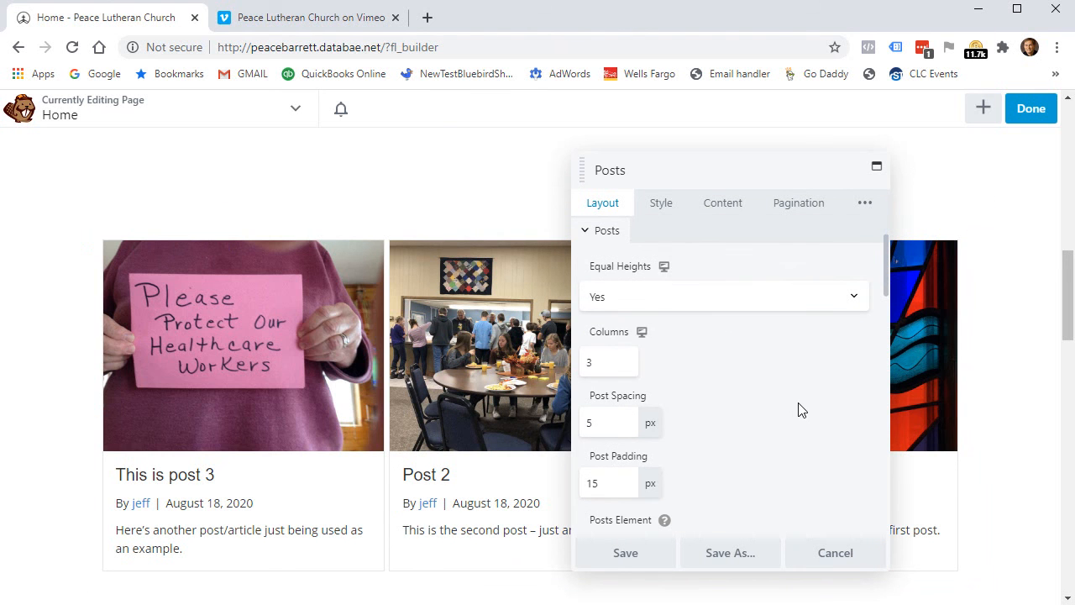
pyautogui.click(597, 422)
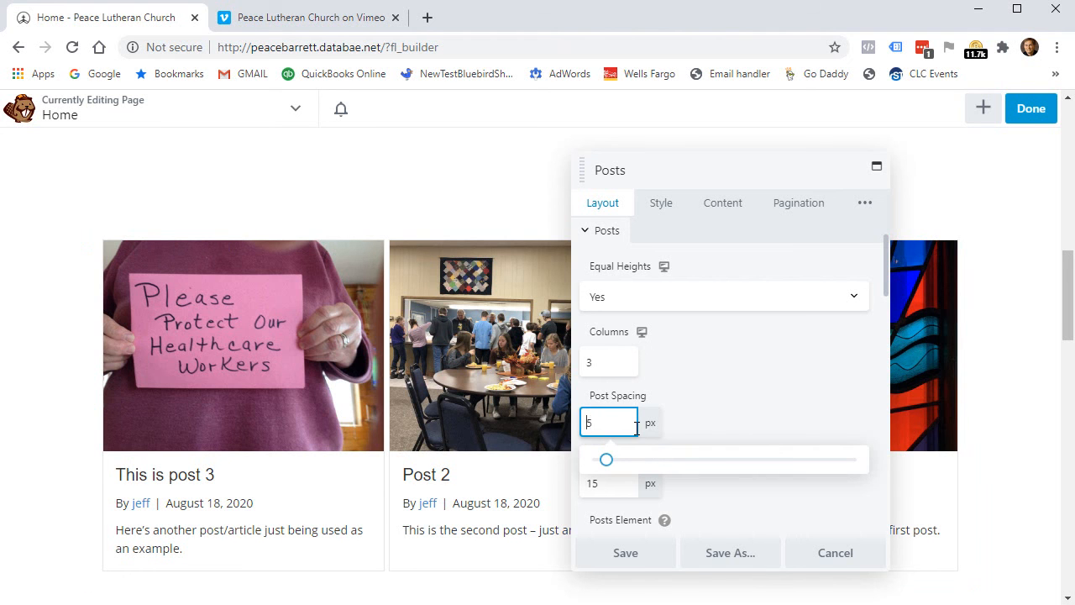
pyautogui.write('2')
pyautogui.click(724, 417)
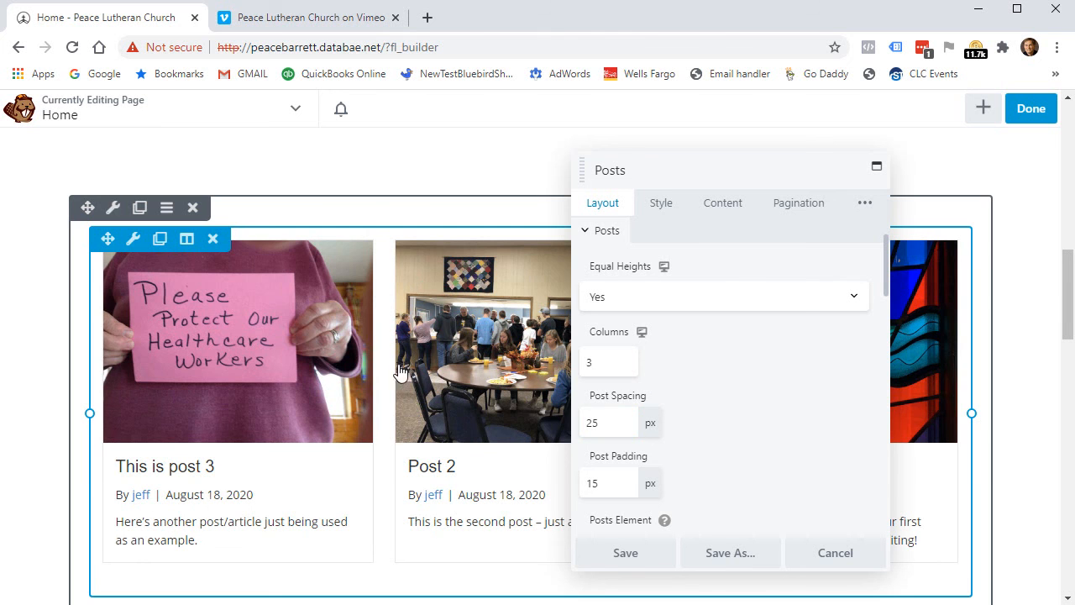
pyautogui.doubleClick(590, 422)
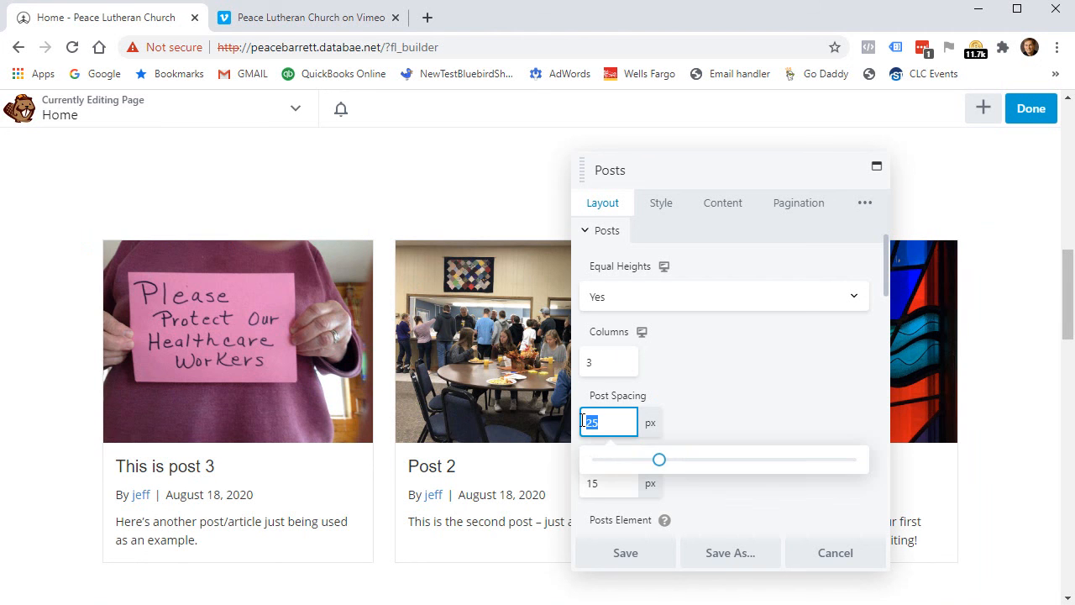
pyautogui.write('5')
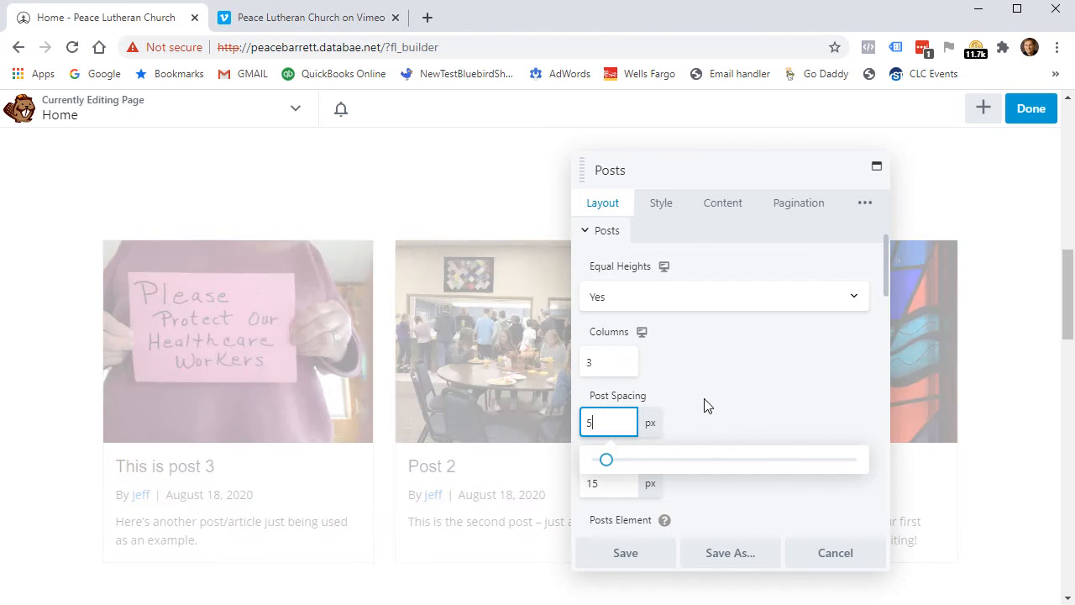
pyautogui.scroll(-1, 775, 395)
pyautogui.click(759, 324)
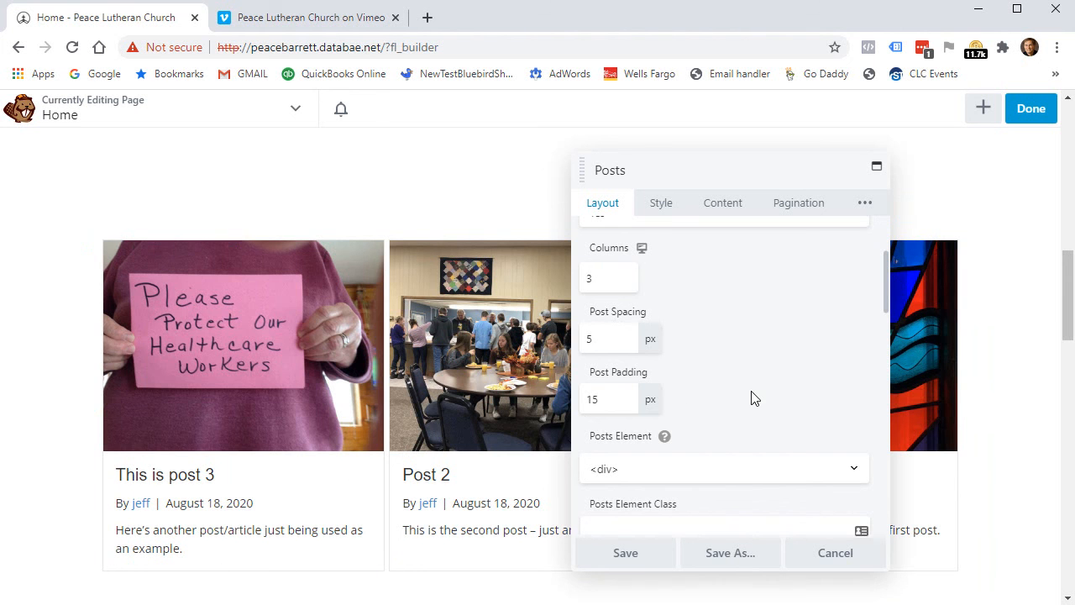
pyautogui.scroll(-3, 748, 395)
pyautogui.scroll(5, 773, 377)
# Review the Posts grid's Style, Content and Pagination options, then cancel without saving.
pyautogui.click(661, 203)
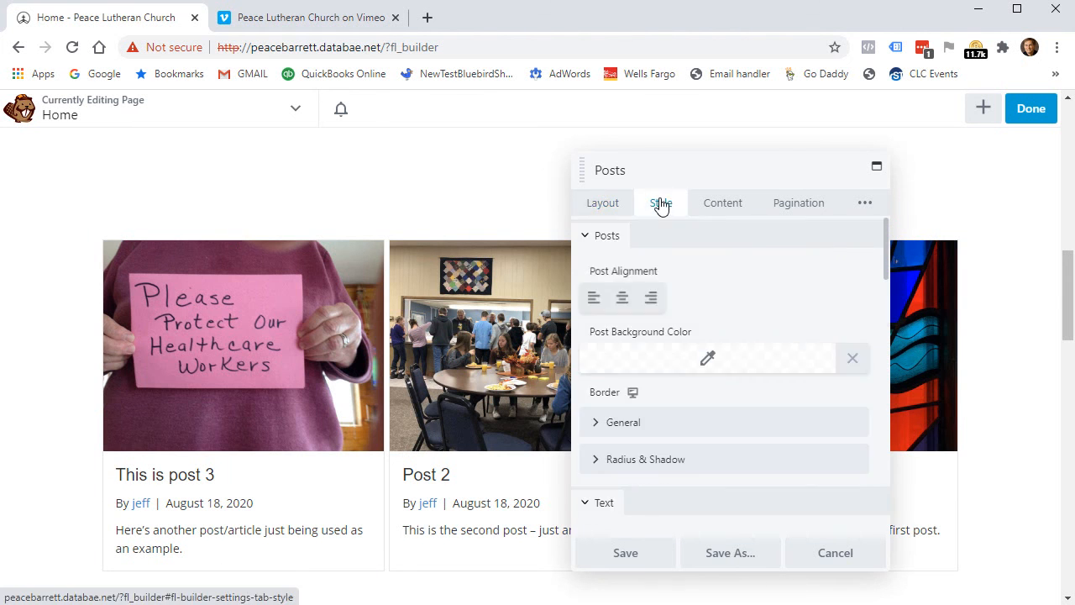
pyautogui.click(720, 204)
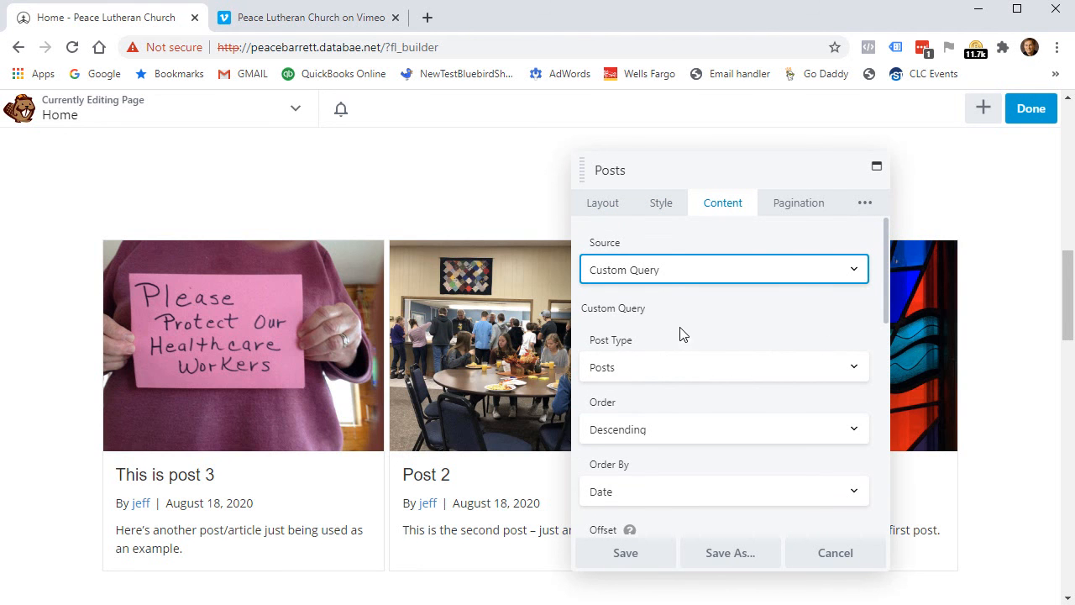
pyautogui.scroll(-1, 753, 383)
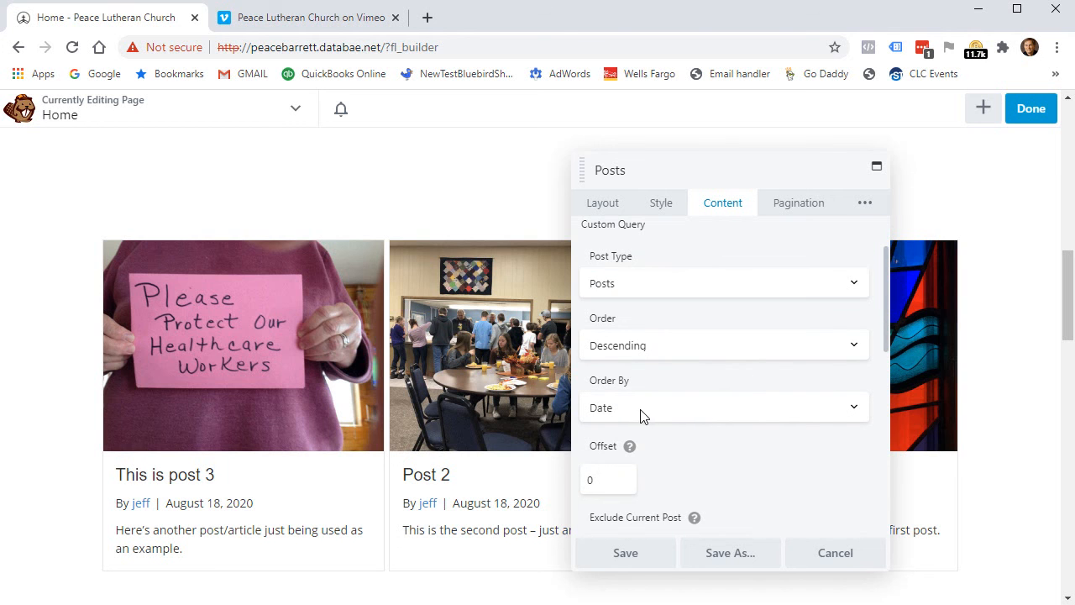
pyautogui.scroll(-2, 729, 457)
pyautogui.scroll(-2, 775, 345)
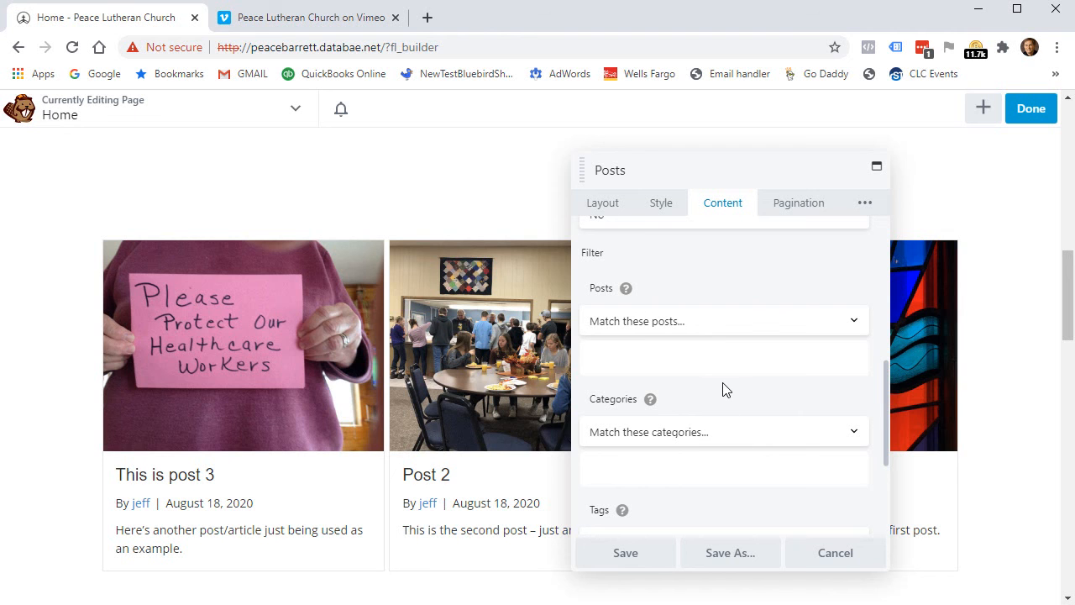
pyautogui.scroll(-2, 722, 403)
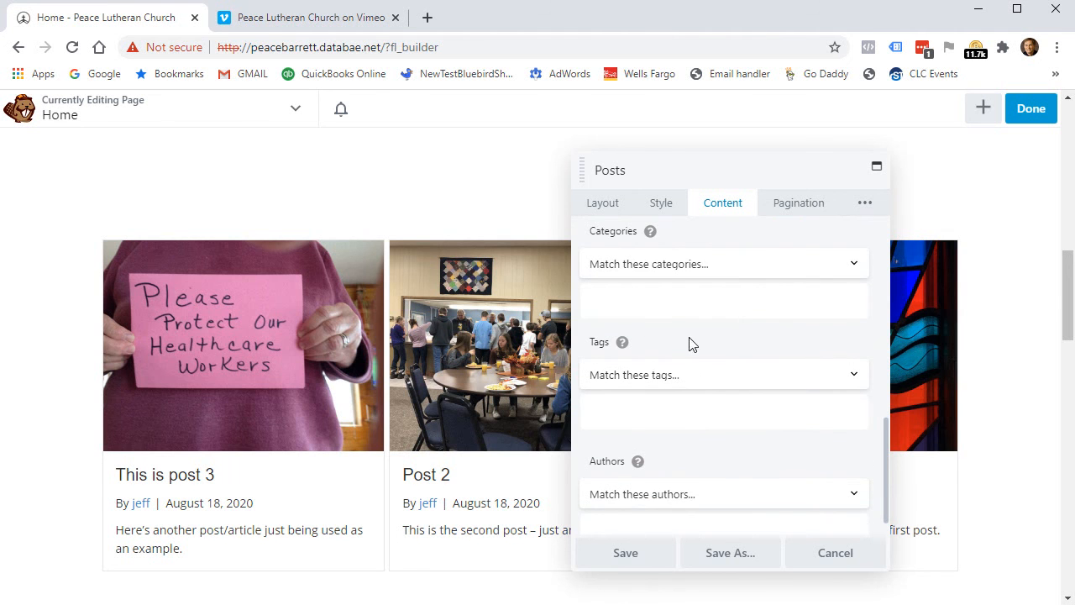
pyautogui.scroll(-1, 739, 382)
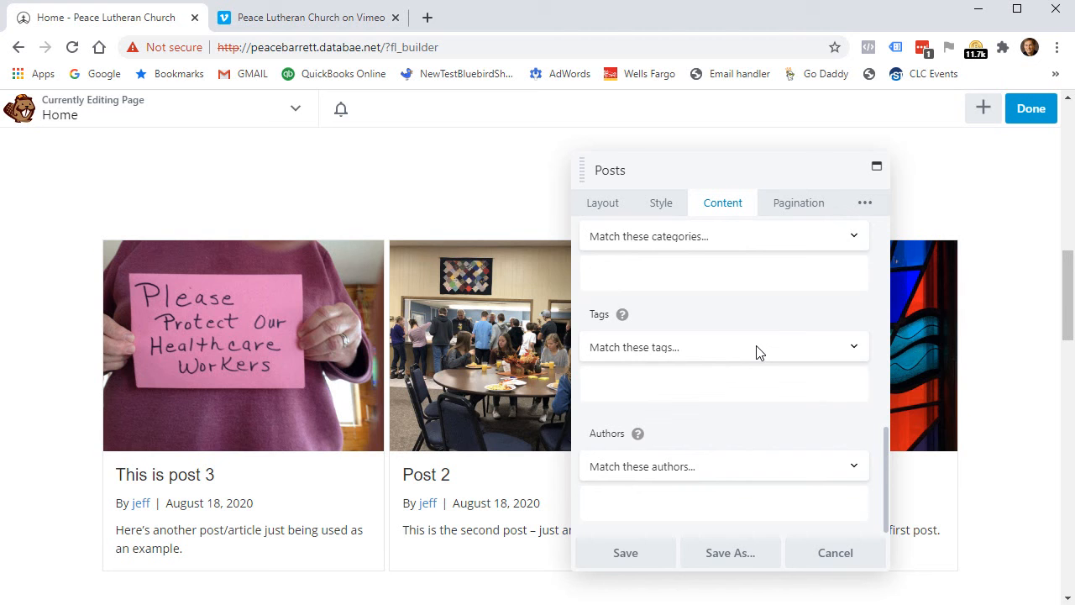
pyautogui.click(796, 204)
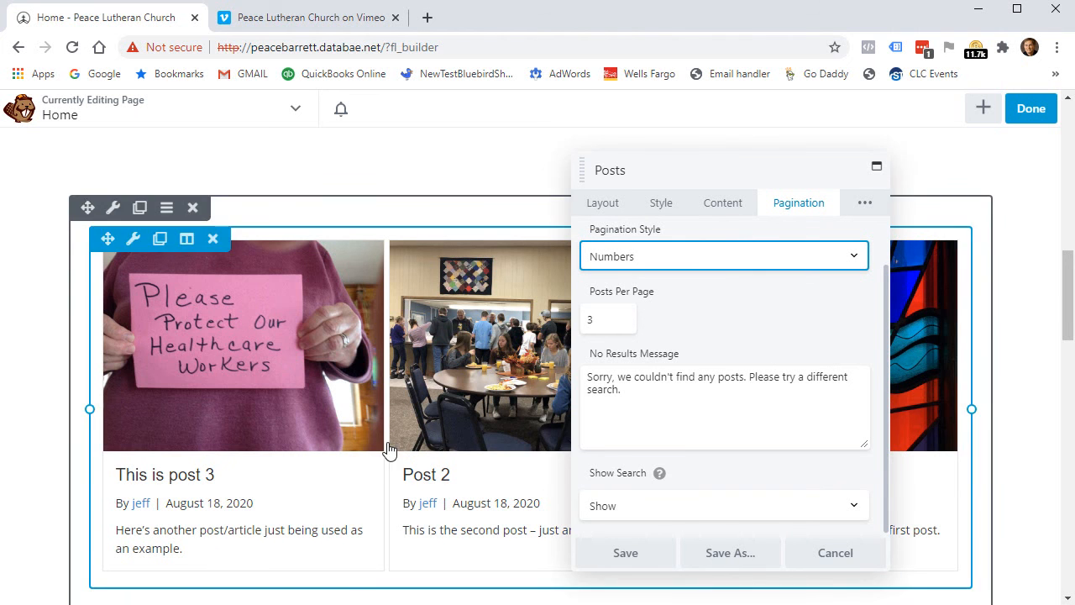
pyautogui.scroll(-2, 378, 319)
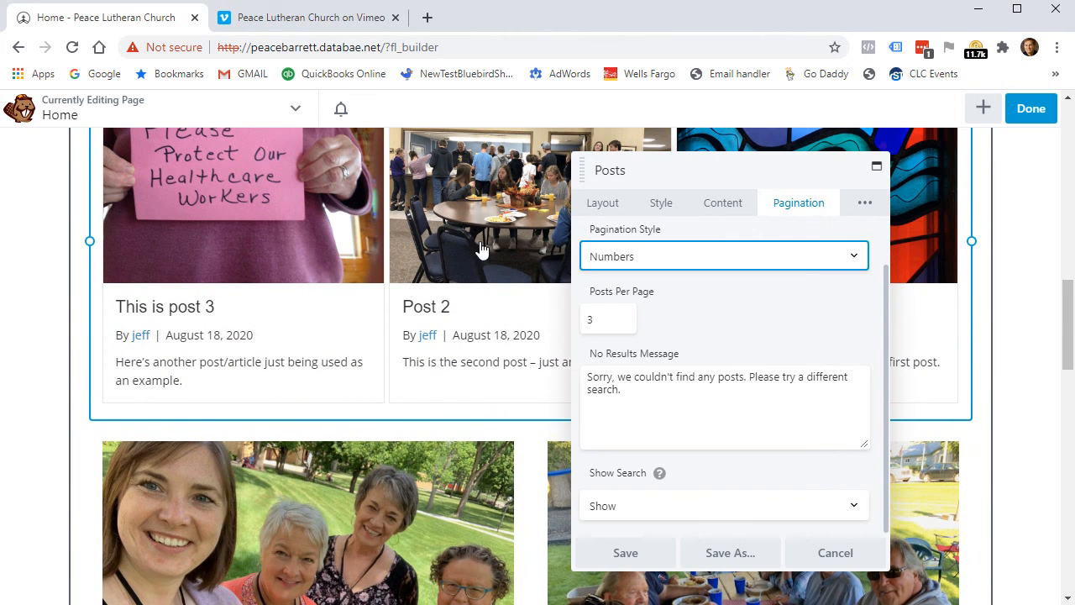
pyautogui.scroll(1, 473, 293)
pyautogui.click(863, 557)
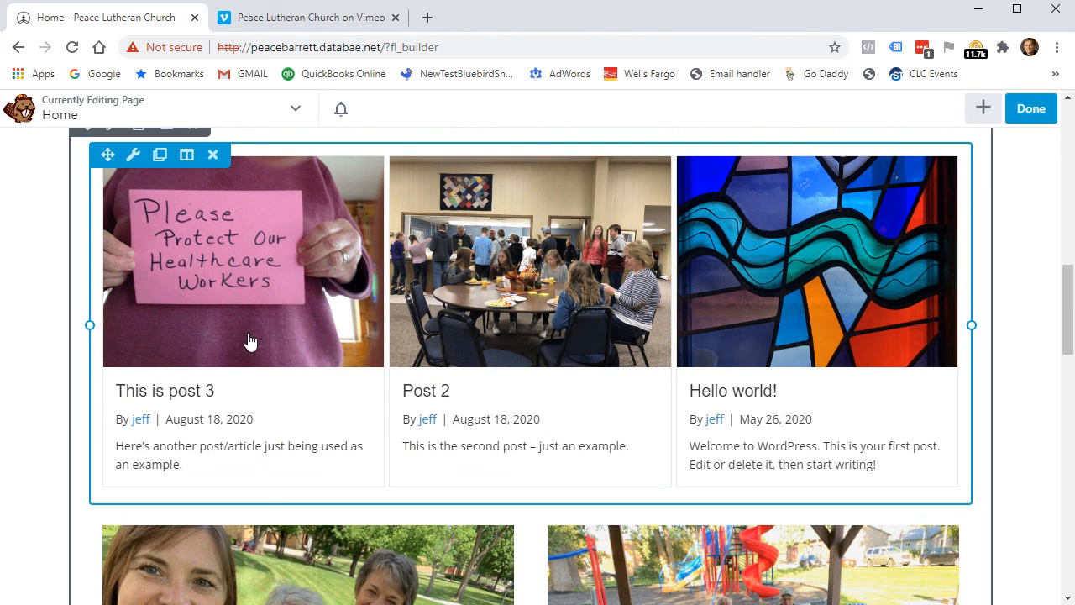
# Try the picnic photo at Medium and Large sizes, then return it to Full Size 1544 x 1158.
pyautogui.scroll(-3, 534, 366)
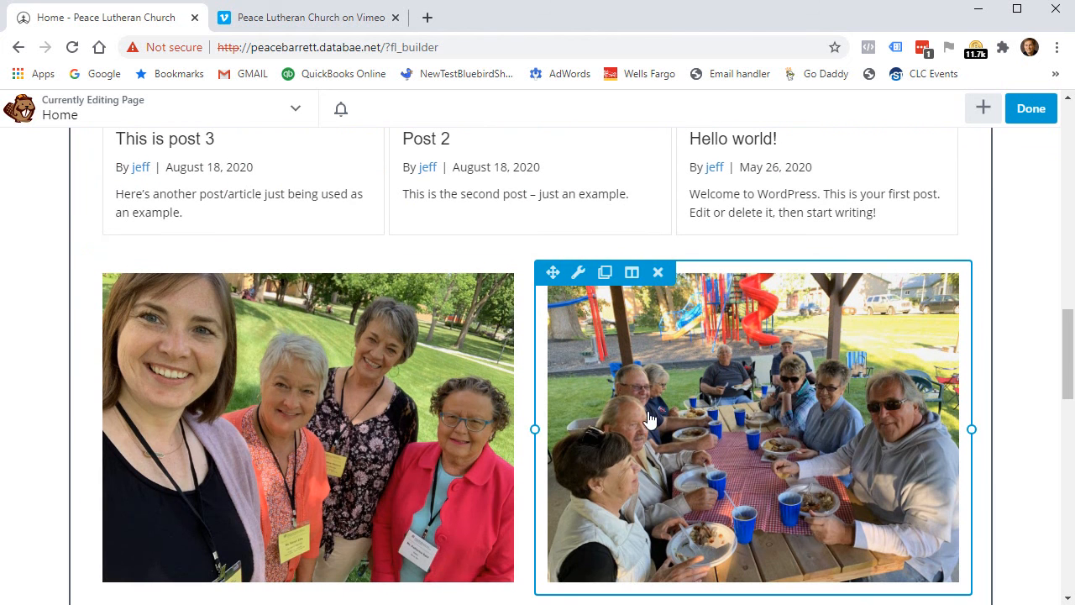
pyautogui.click(256, 412)
pyautogui.moveTo(705, 175); pyautogui.dragTo(599, 204)
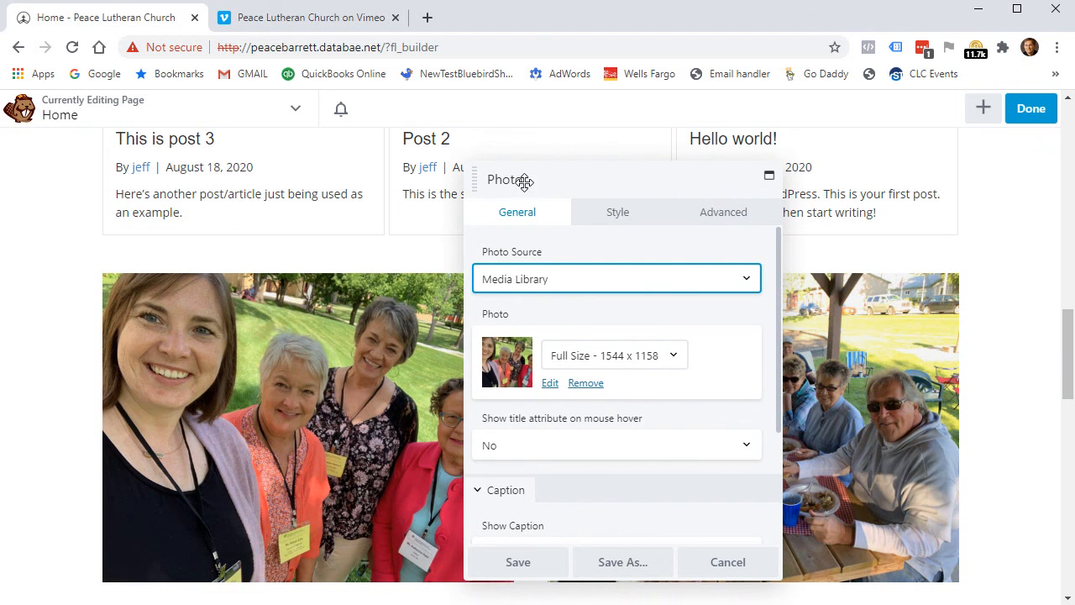
pyautogui.click(667, 361)
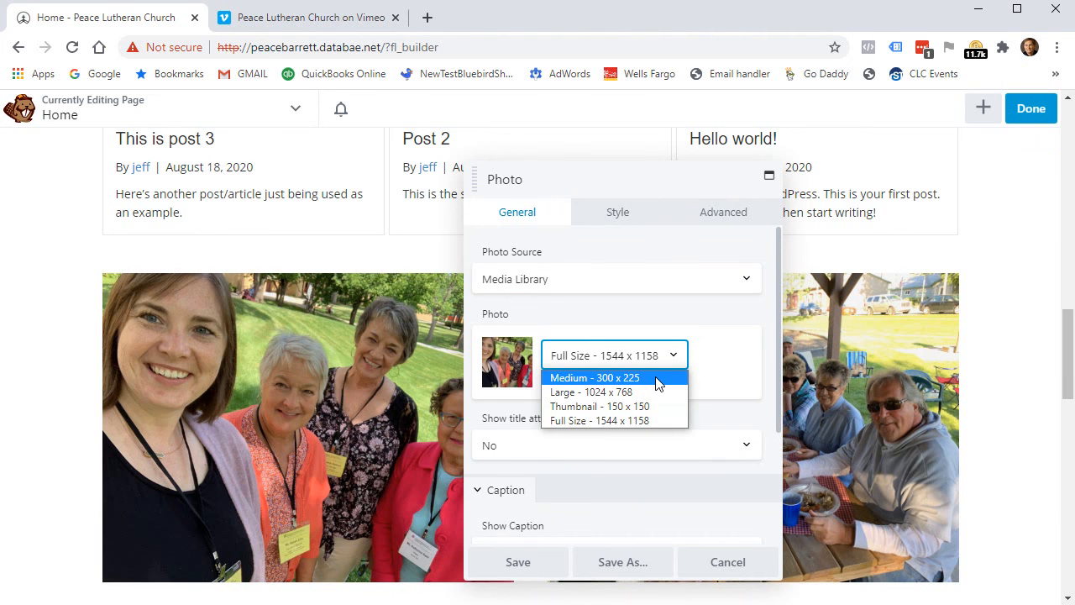
pyautogui.click(657, 379)
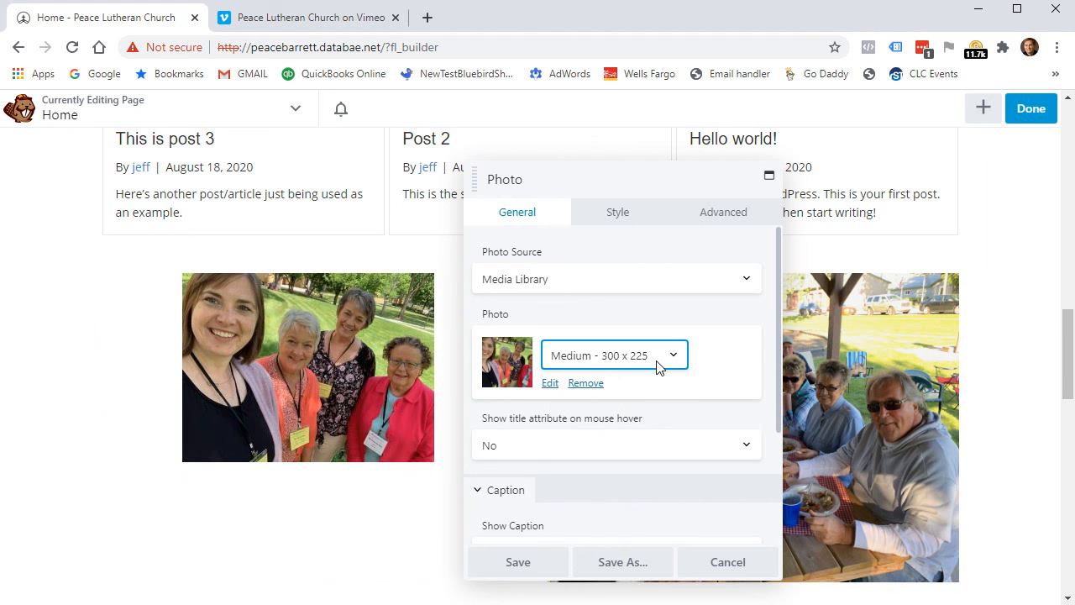
pyautogui.moveTo(580, 185)
pyautogui.mouseDown()
pyautogui.moveTo(696, 211)
pyautogui.moveTo(905, 389)
pyautogui.moveTo(594, 174)
pyautogui.mouseUp()
pyautogui.click(671, 344)
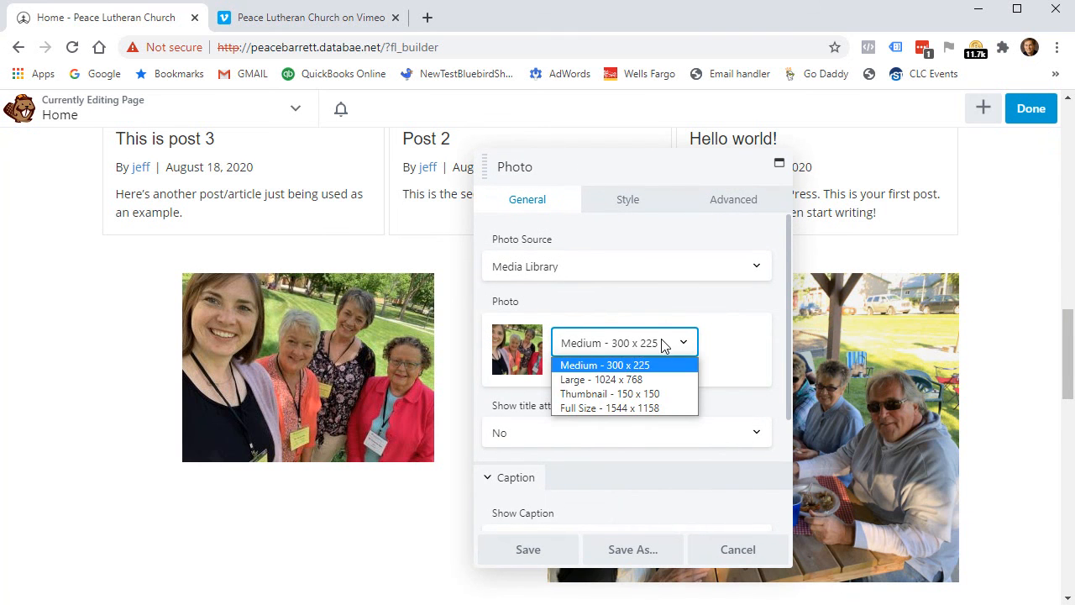
pyautogui.click(622, 379)
pyautogui.moveTo(592, 168); pyautogui.dragTo(780, 198)
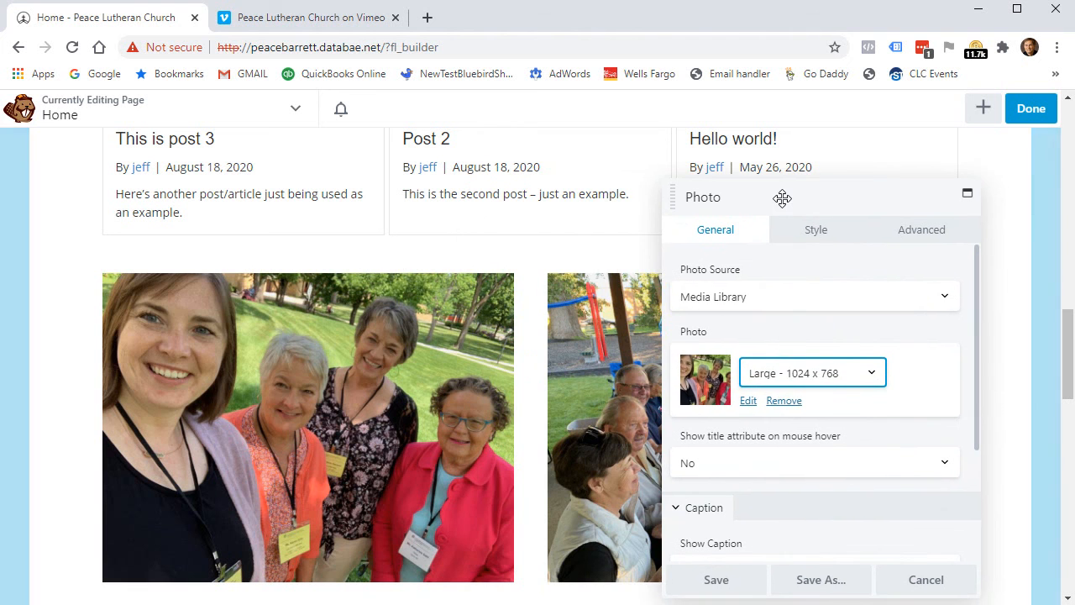
pyautogui.click(868, 375)
pyautogui.click(821, 434)
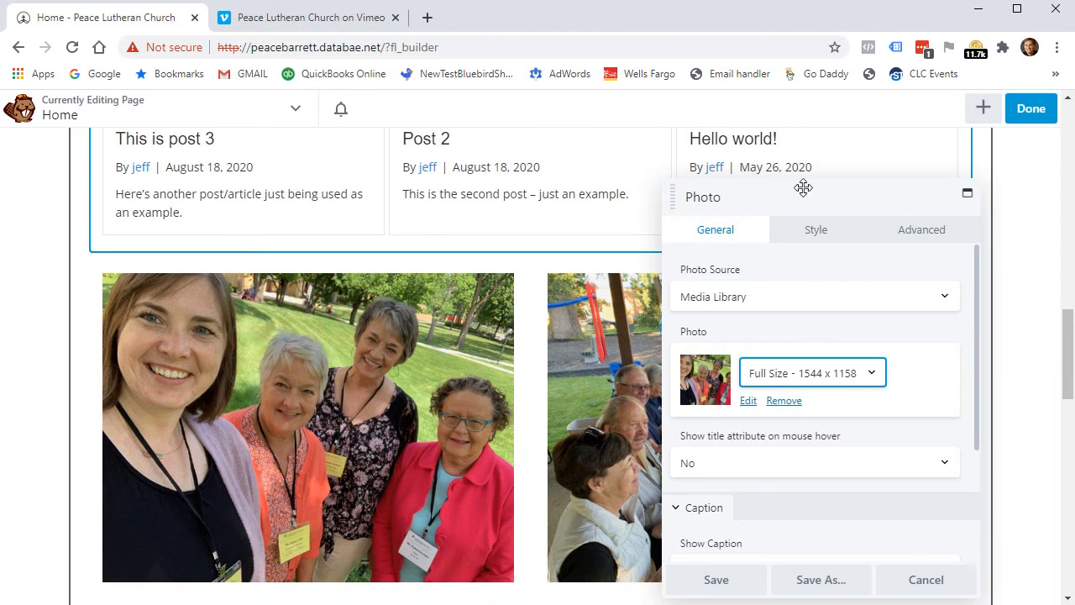
pyautogui.click(934, 380)
# Set the photo's Show Caption option to Never.
pyautogui.scroll(-2, 928, 395)
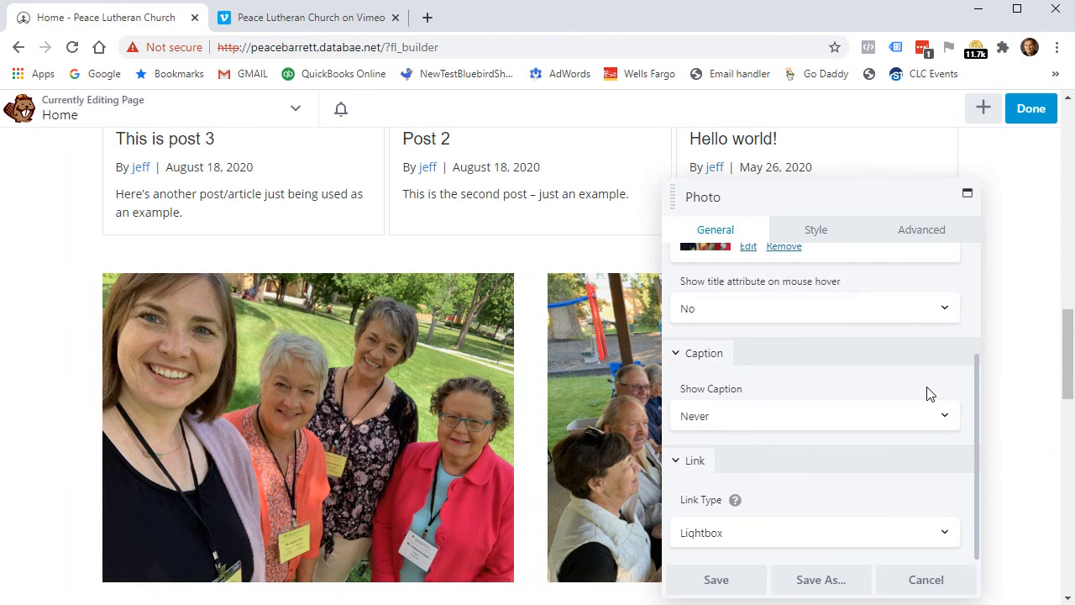
pyautogui.click(862, 420)
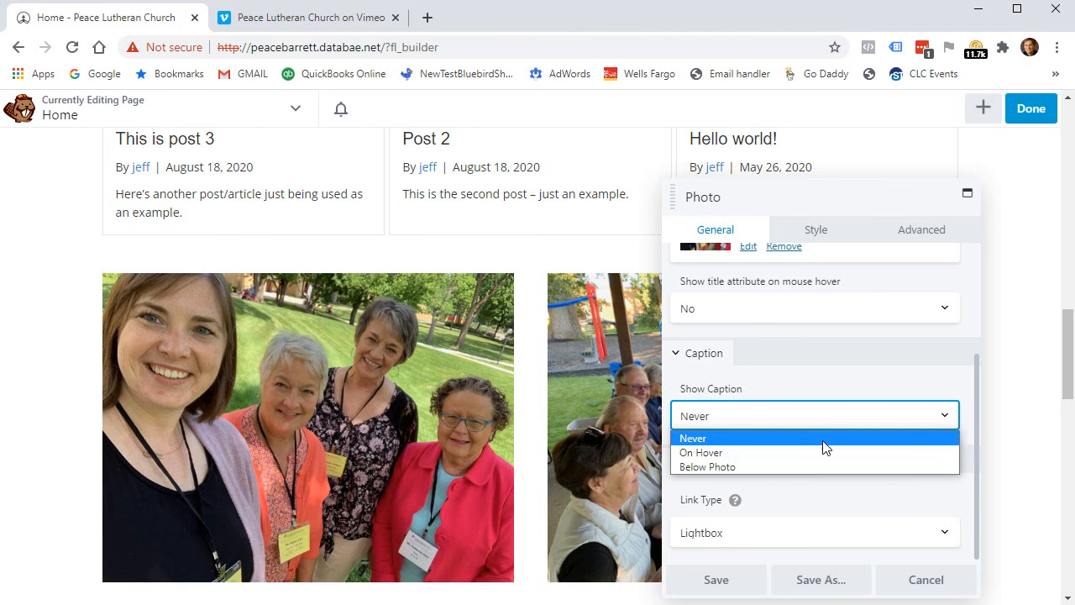
pyautogui.click(819, 467)
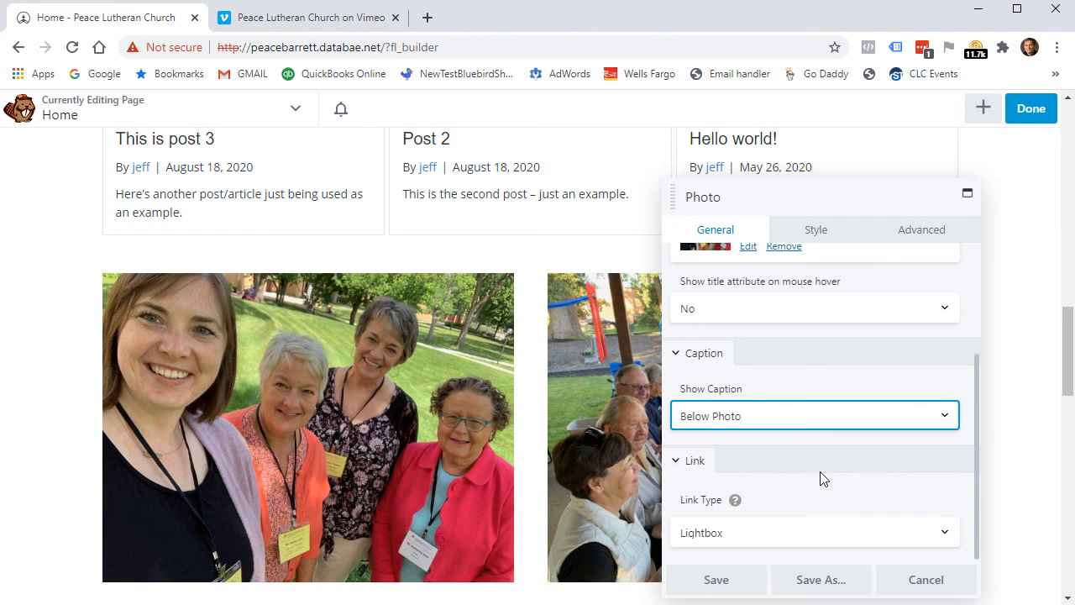
pyautogui.scroll(-2, 390, 391)
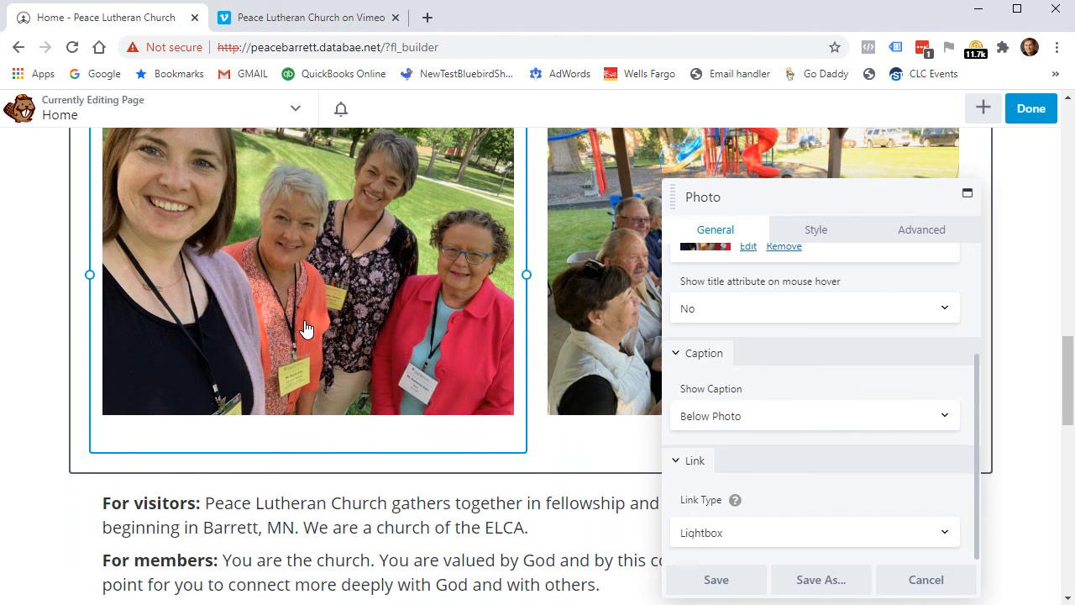
pyautogui.scroll(2, 353, 428)
pyautogui.click(831, 418)
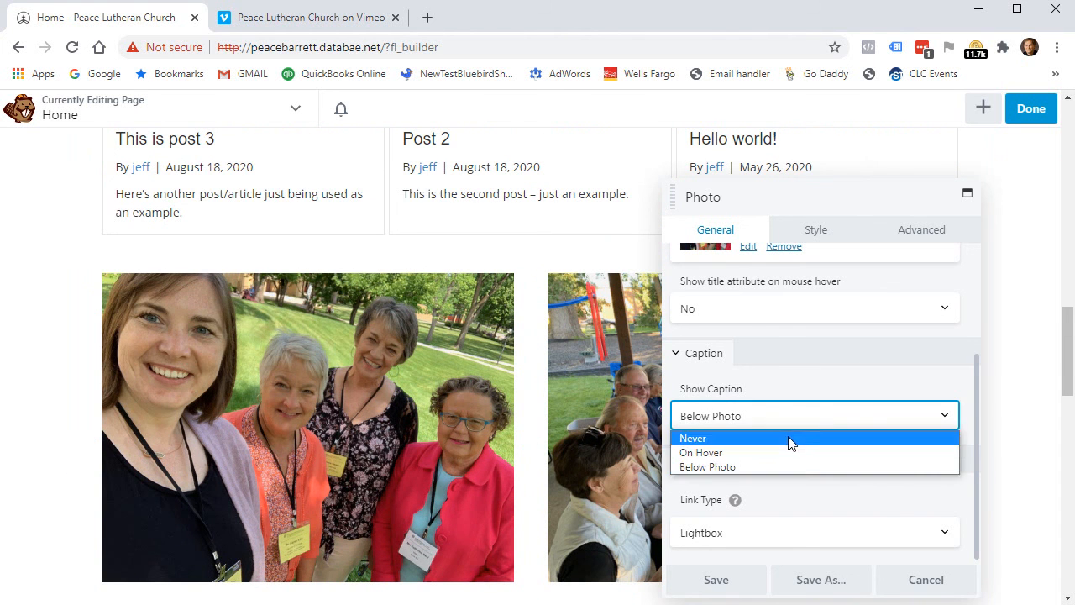
pyautogui.click(788, 439)
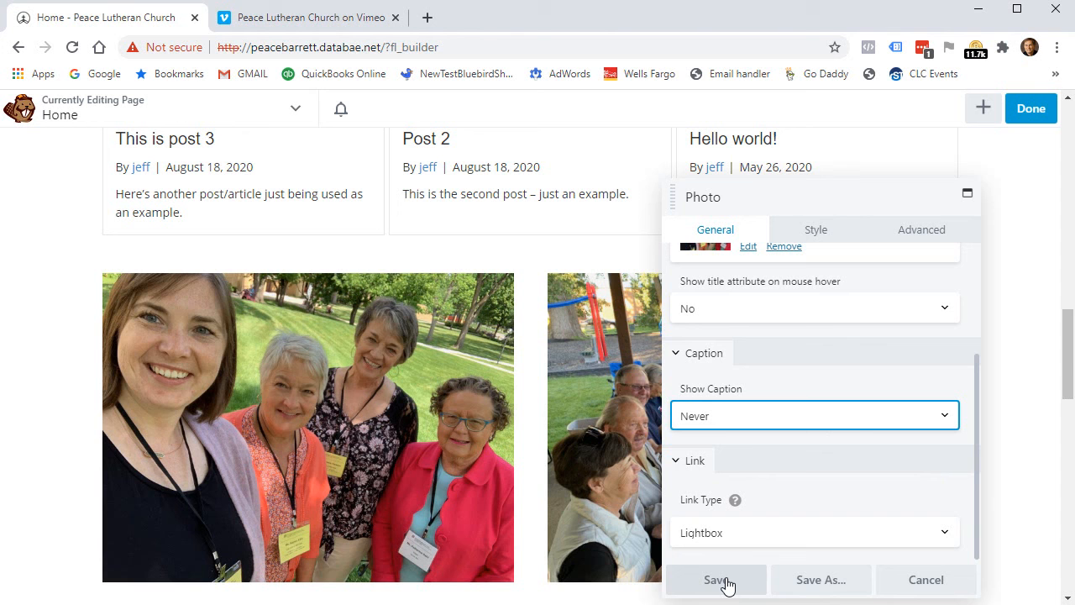
# Check the photo's Advanced settings and save the Photo module.
pyautogui.click(919, 234)
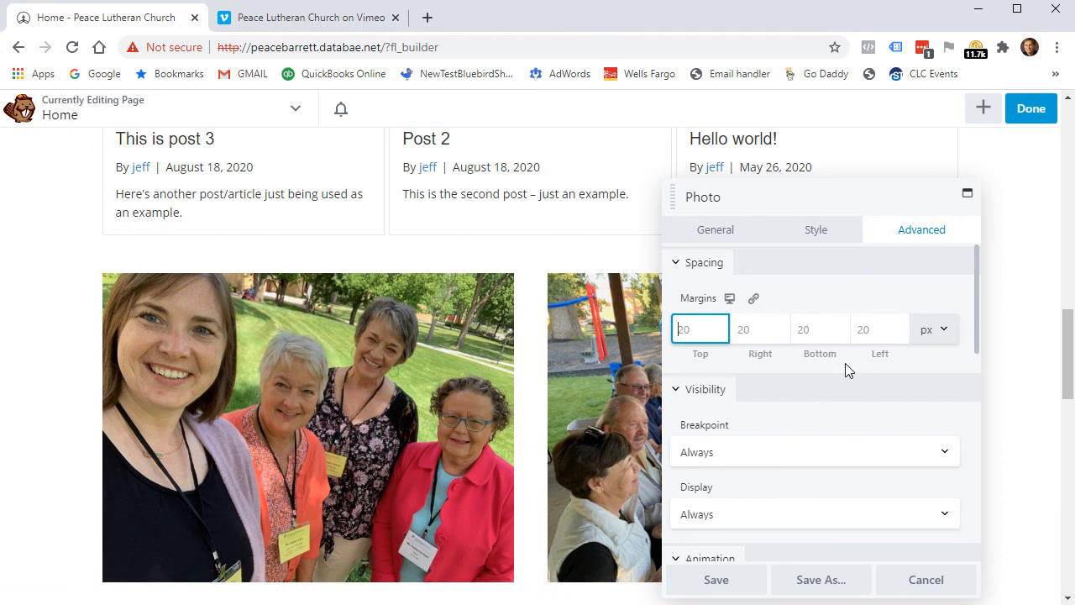
pyautogui.click(732, 583)
pyautogui.scroll(-2, 727, 439)
pyautogui.scroll(1, 727, 439)
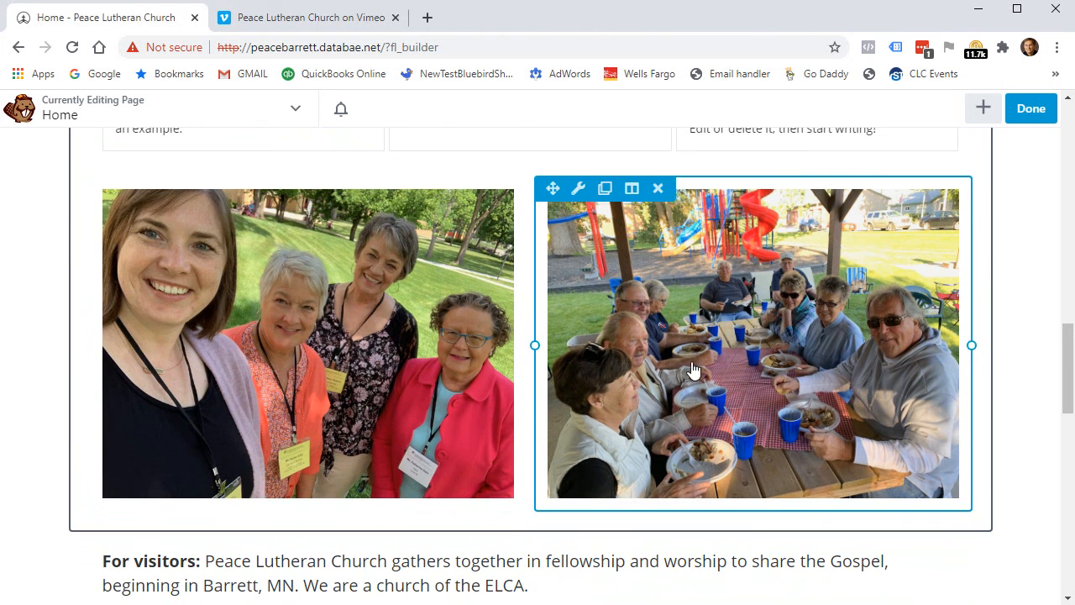
pyautogui.scroll(2, 702, 351)
pyautogui.scroll(-2, 712, 351)
pyautogui.scroll(-2, 726, 343)
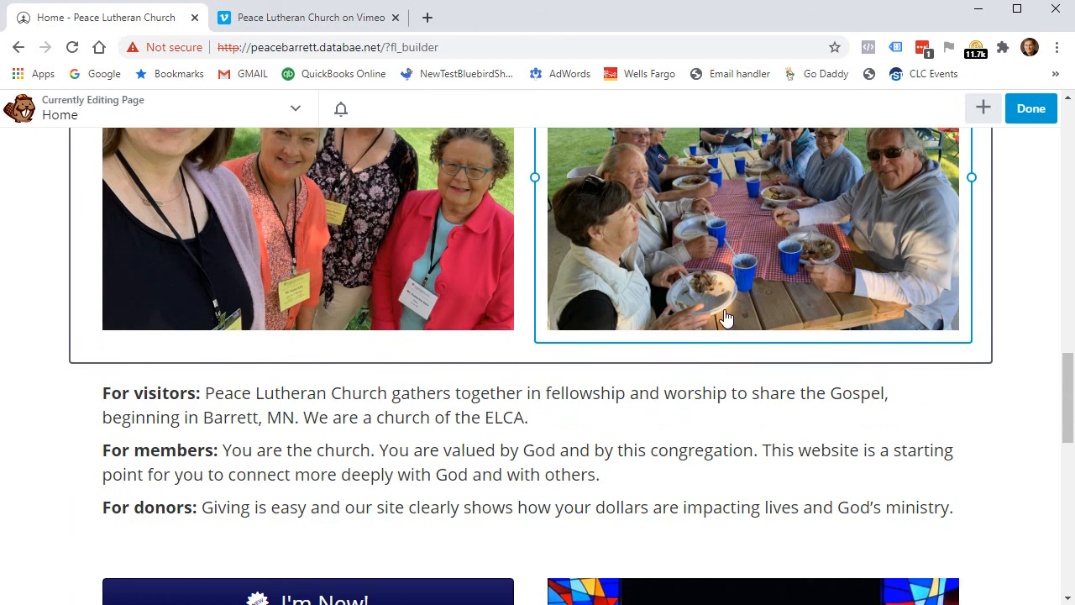
pyautogui.scroll(-3, 588, 428)
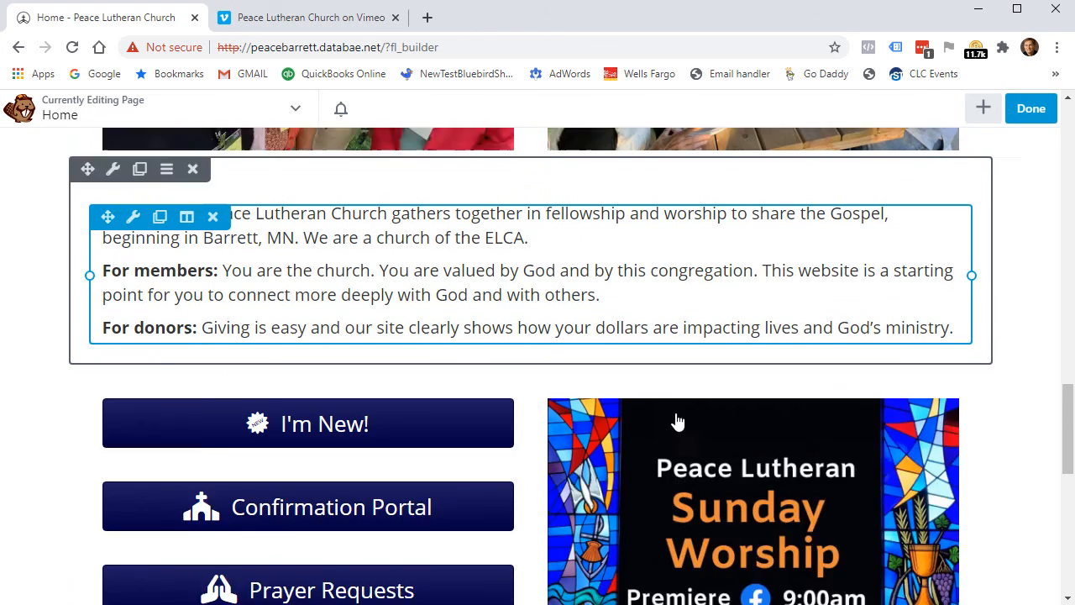
pyautogui.click(283, 351)
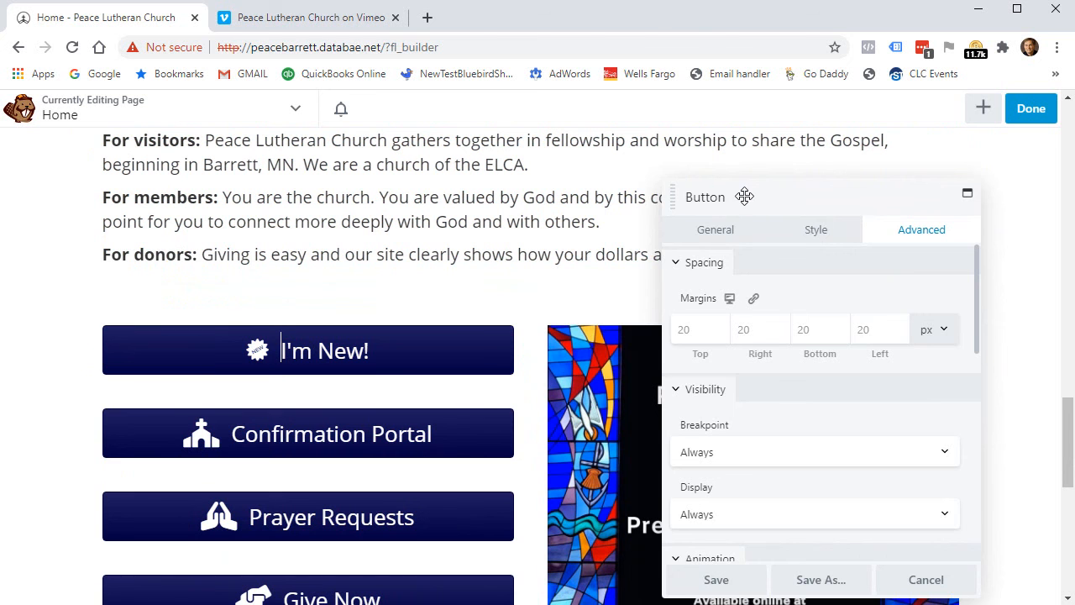
pyautogui.moveTo(758, 201); pyautogui.dragTo(650, 163)
pyautogui.click(608, 192)
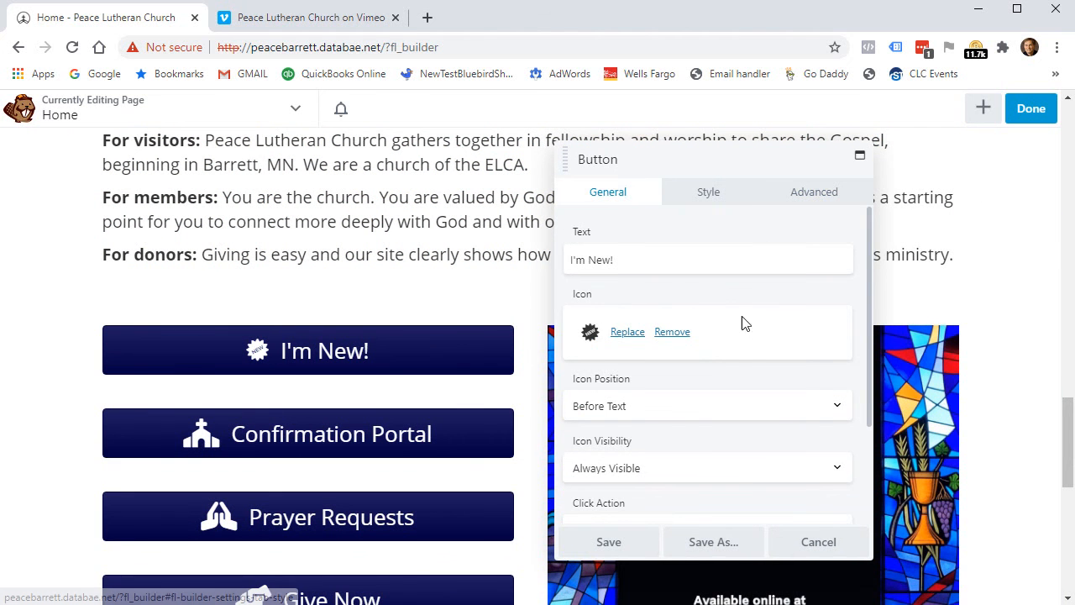
pyautogui.scroll(-3, 739, 370)
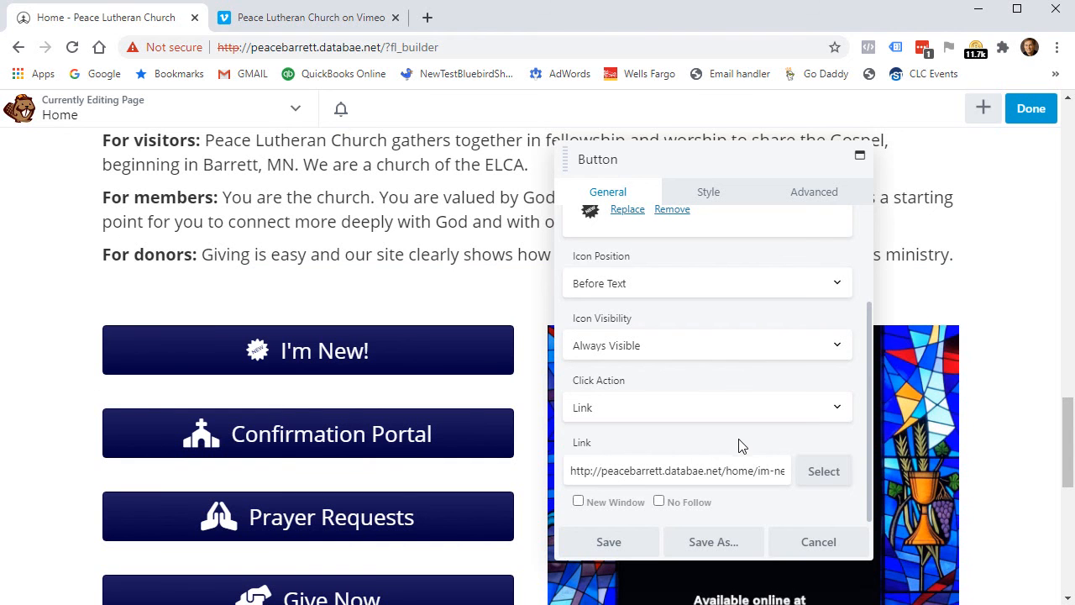
pyautogui.scroll(3, 743, 449)
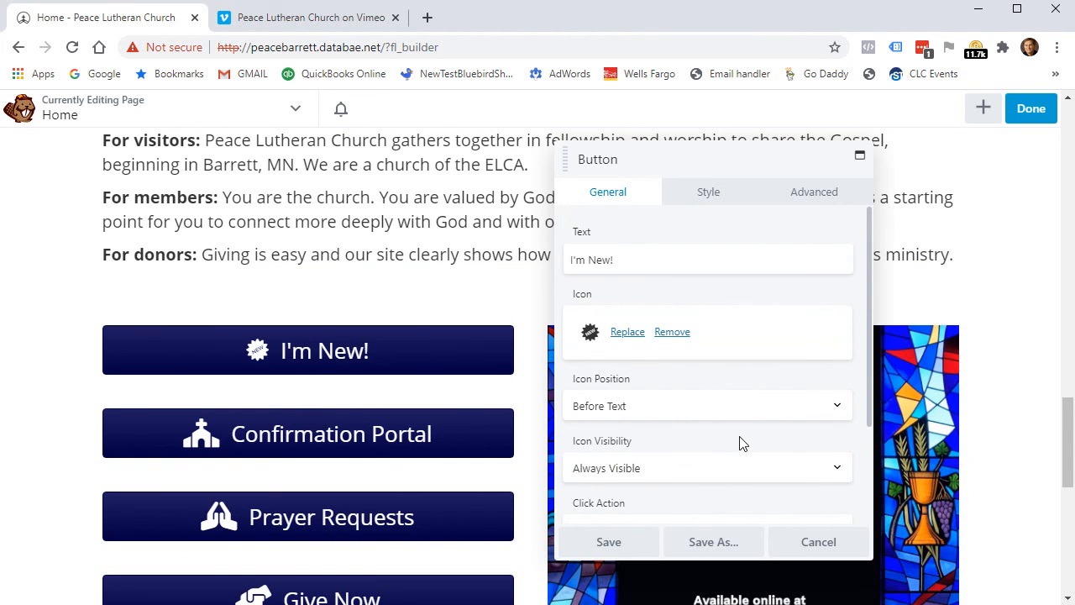
pyautogui.click(642, 265)
pyautogui.write('asfasdf')
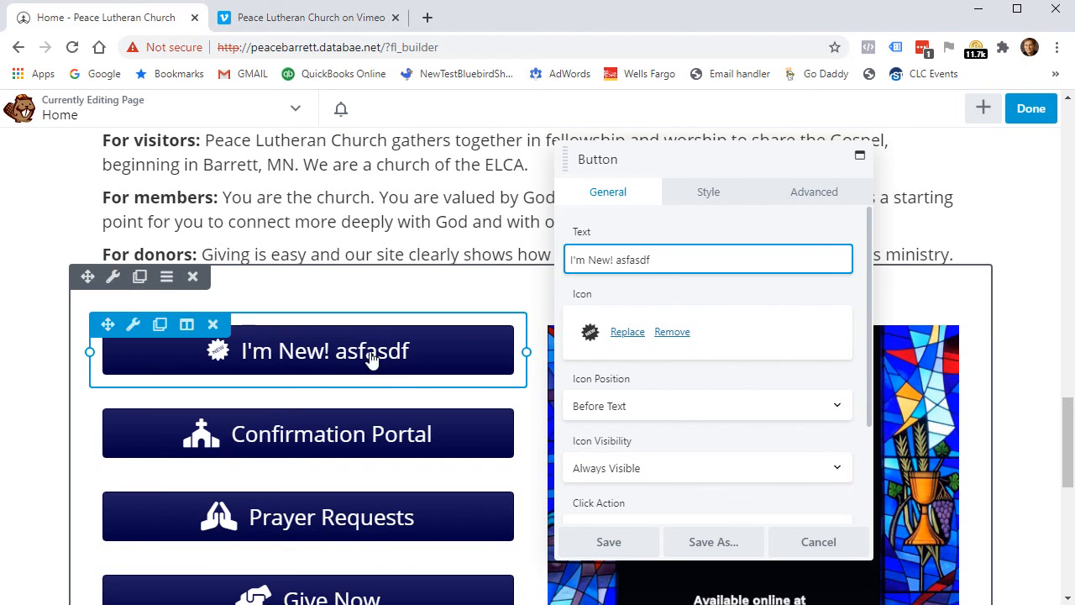
pyautogui.moveTo(673, 260); pyautogui.dragTo(623, 252)
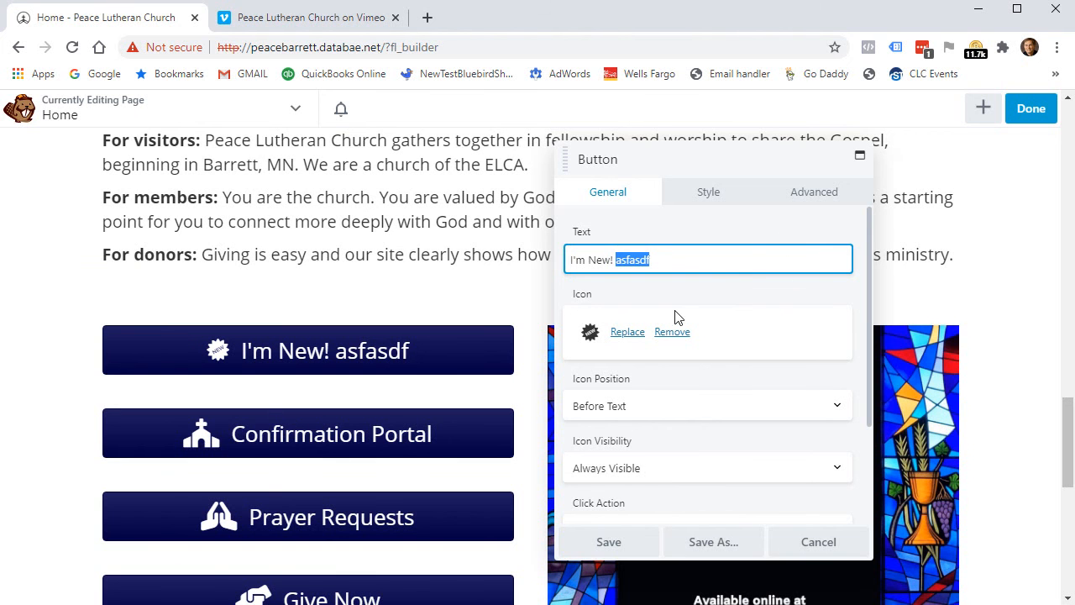
pyautogui.click(818, 541)
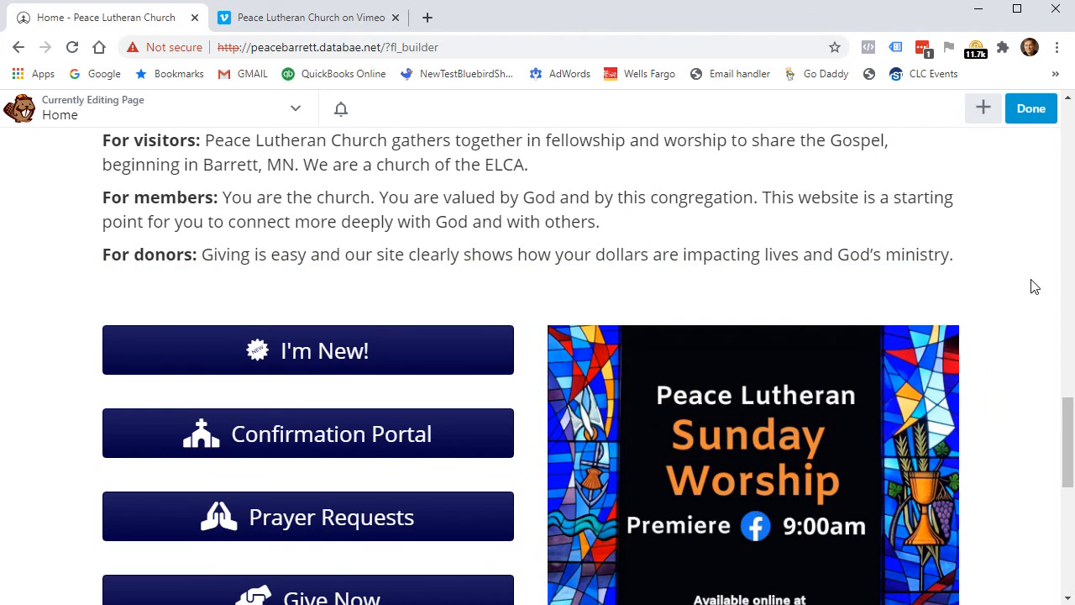
pyautogui.scroll(1, 1042, 210)
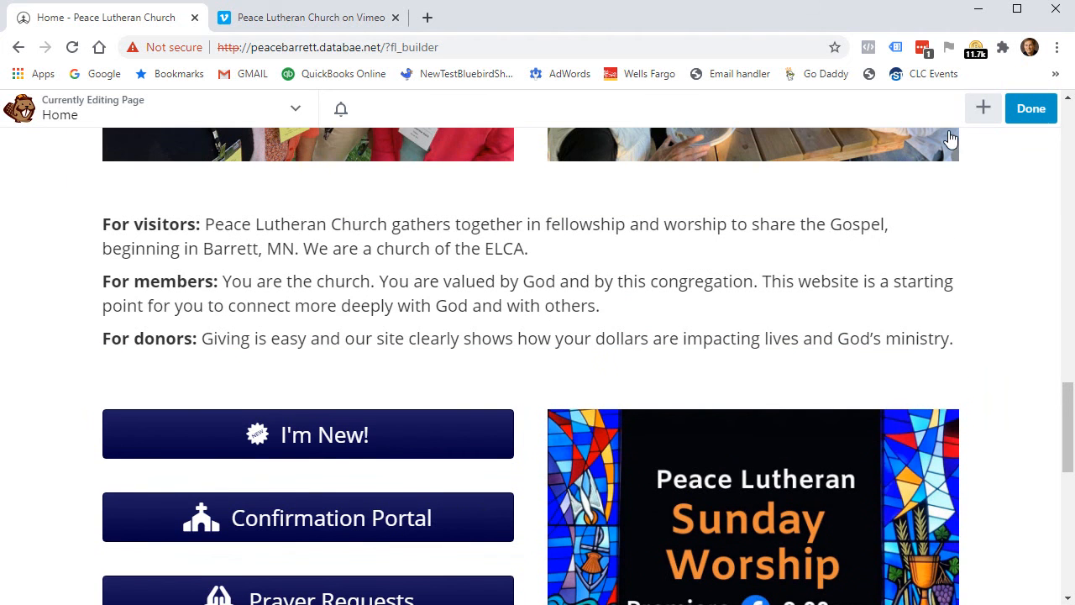
# Discard the unpublished Beaver Builder changes and confirm with OK.
pyautogui.click(1024, 111)
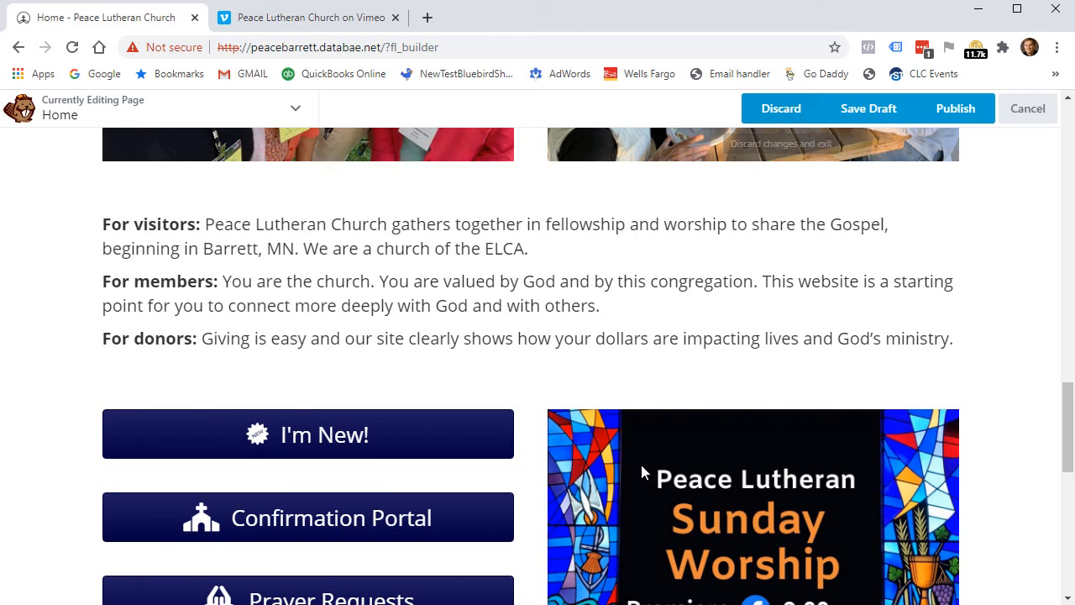
pyautogui.click(776, 105)
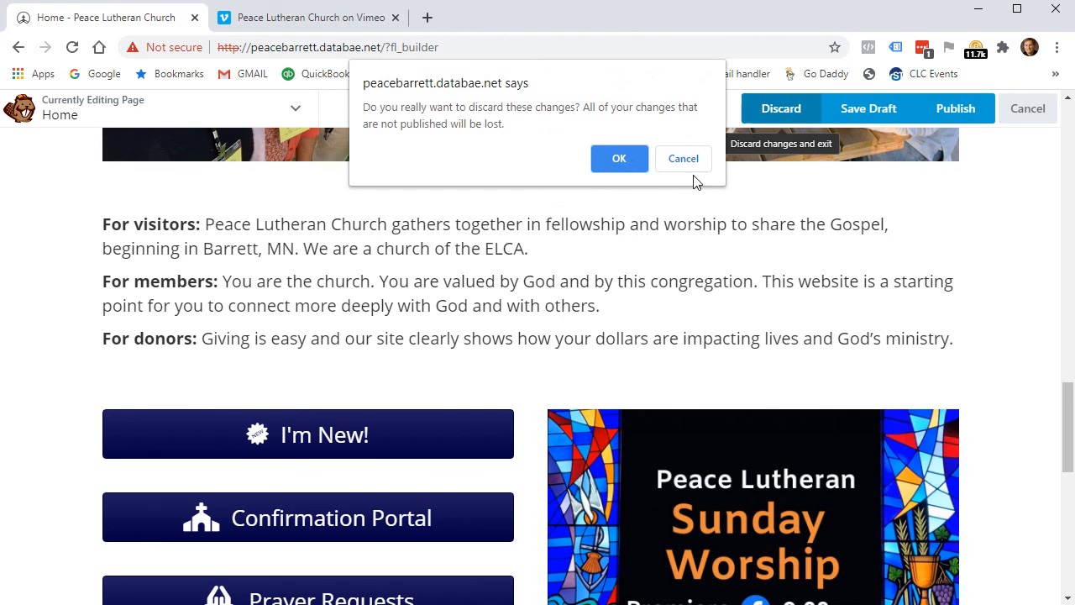
pyautogui.click(620, 159)
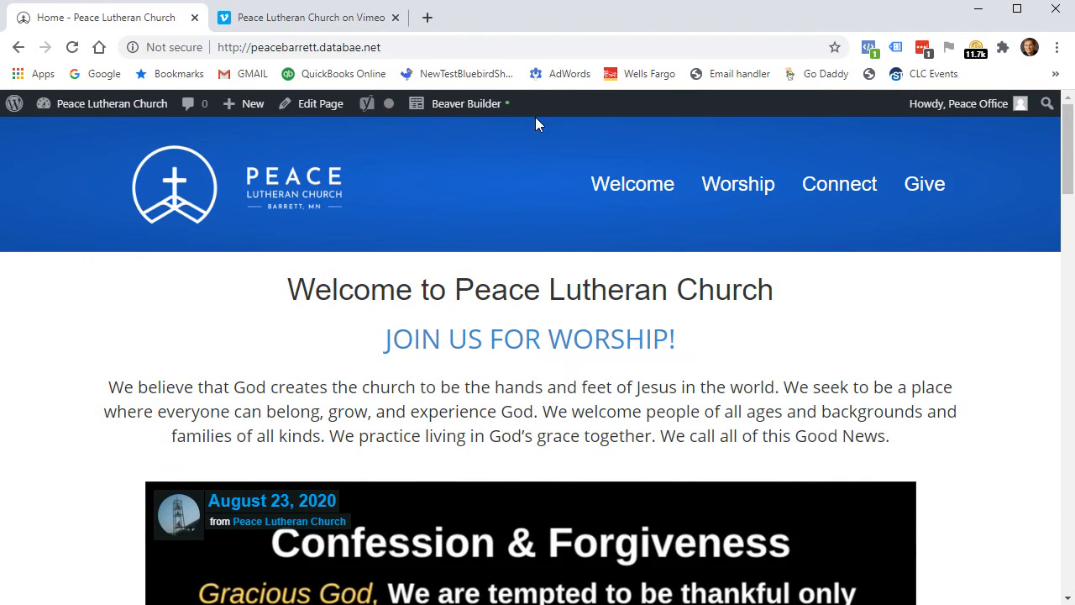
# Open the live Worship page from the site menu and scroll through it.
pyautogui.click(734, 183)
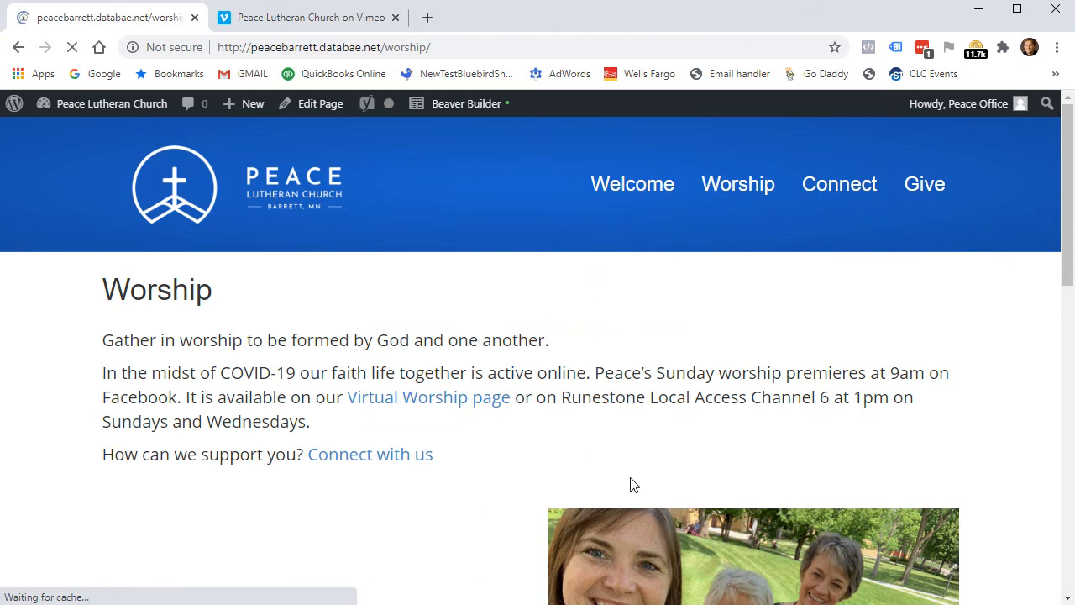
pyautogui.scroll(-7, 953, 544)
pyautogui.scroll(5, 972, 461)
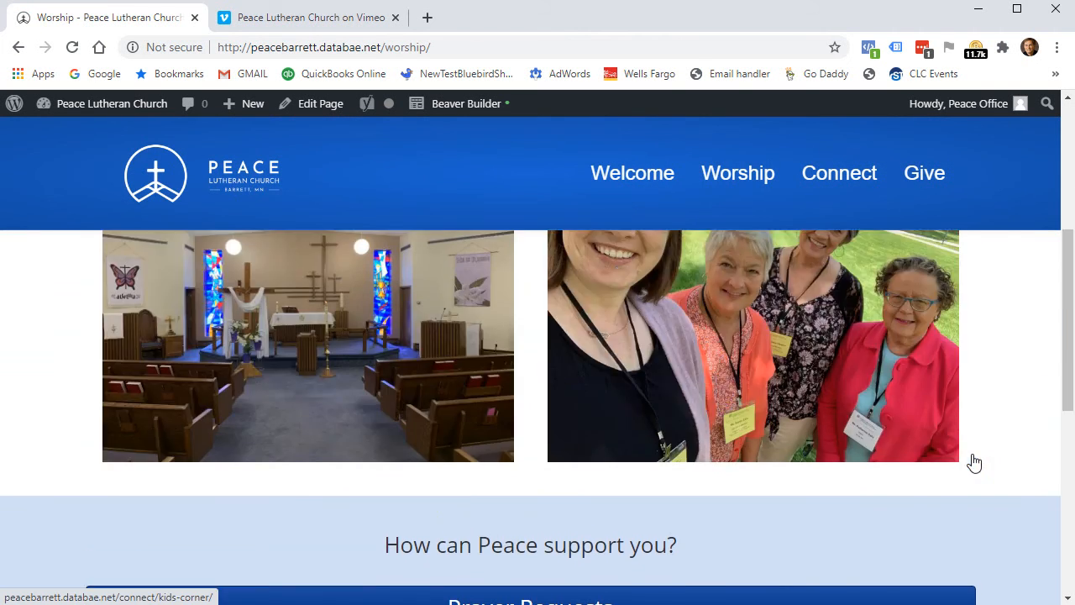
pyautogui.scroll(-3, 629, 451)
pyautogui.scroll(5, 619, 428)
pyautogui.scroll(-2, 608, 399)
pyautogui.scroll(-10, 608, 398)
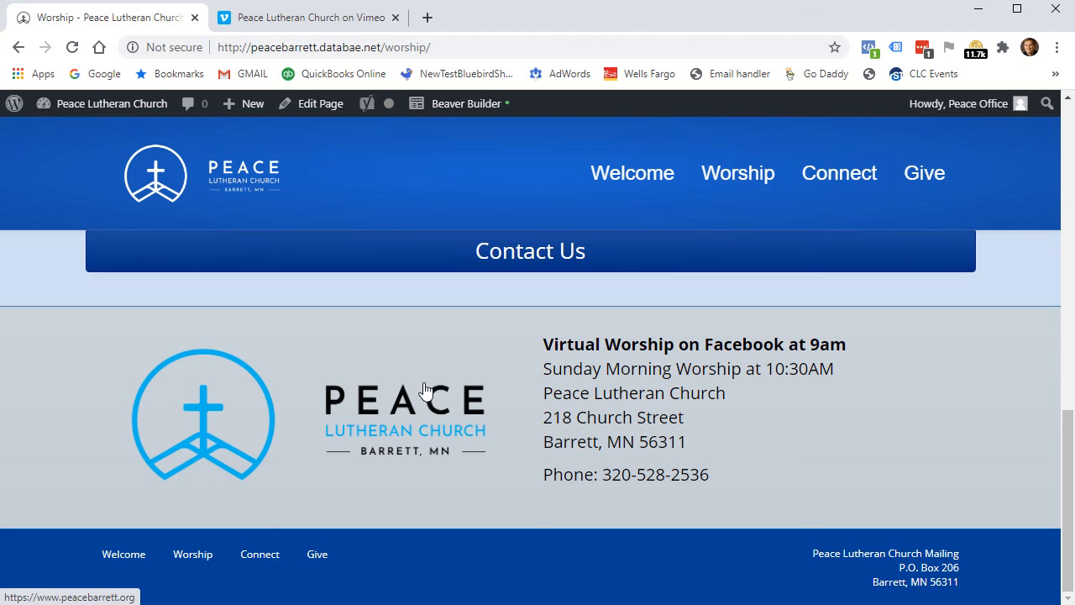
pyautogui.moveTo(122, 109)
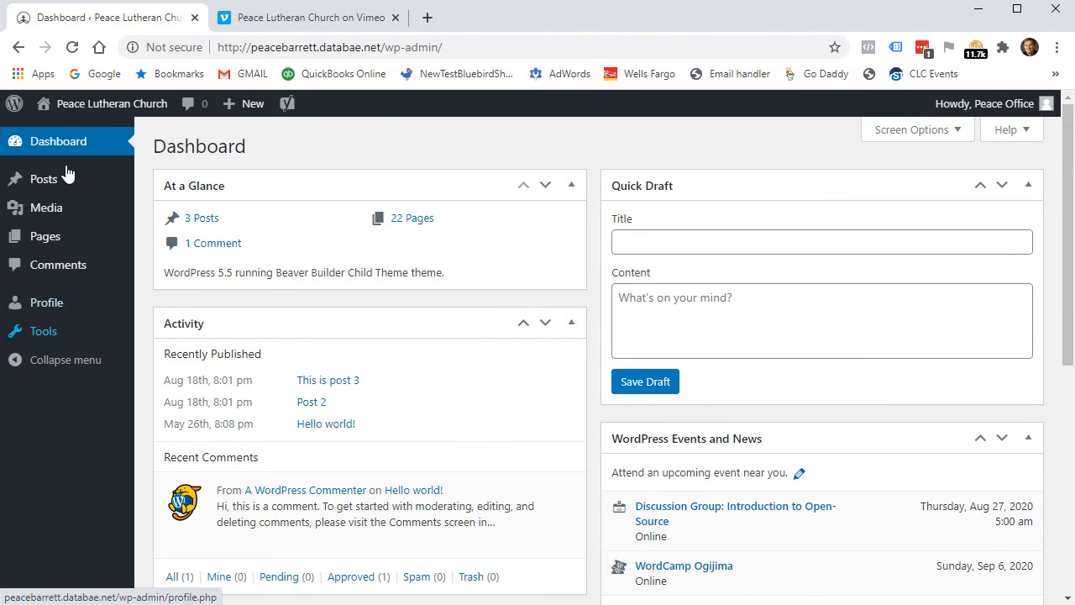
# Return to the site's home page and browse the Welcome page.
pyautogui.click(94, 110)
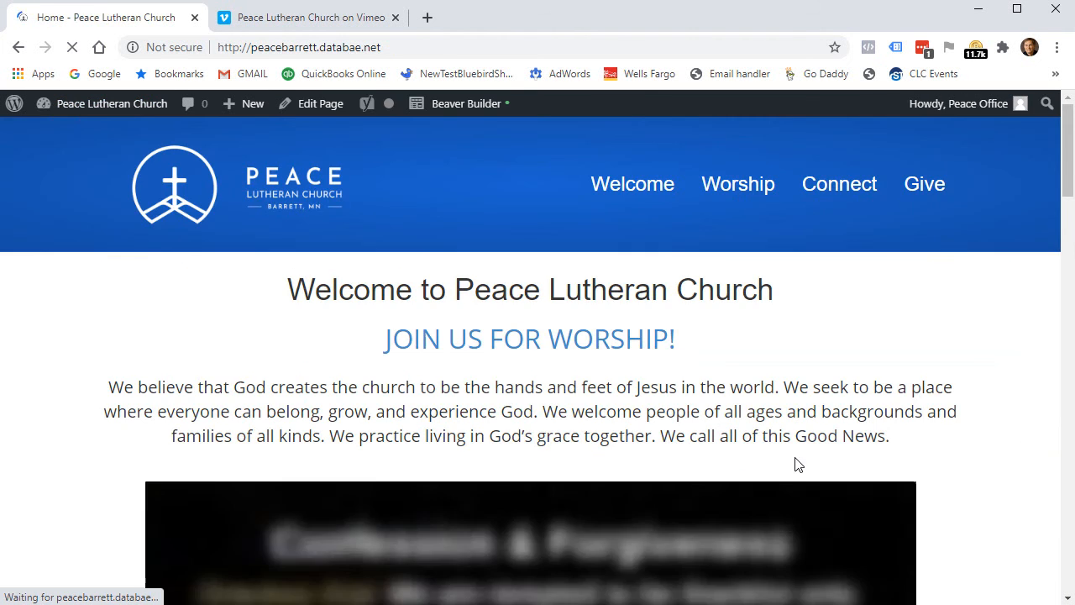
pyautogui.scroll(-20, 938, 442)
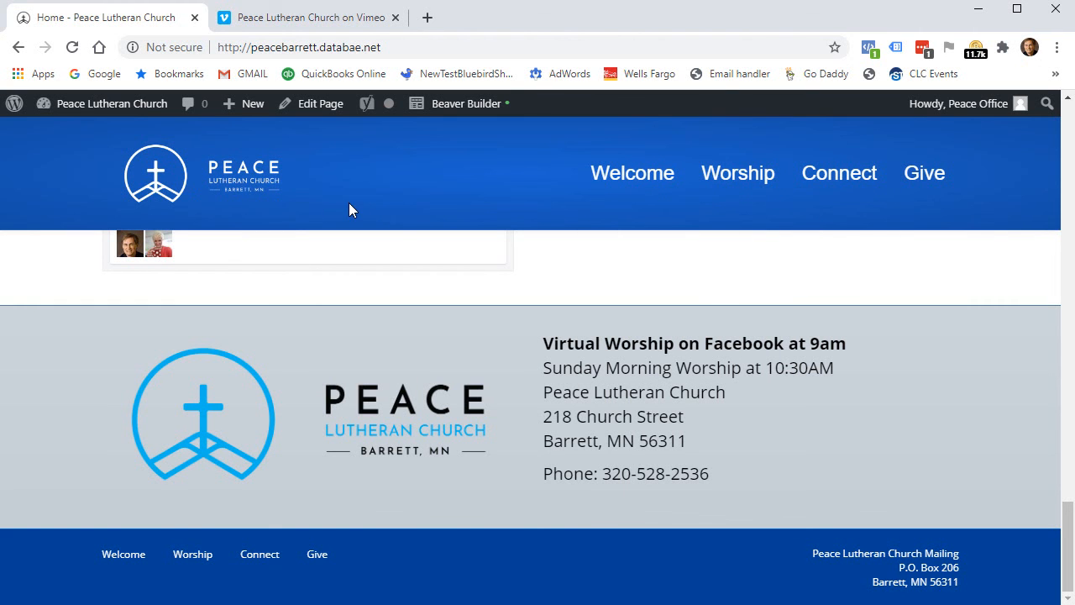
pyautogui.click(623, 177)
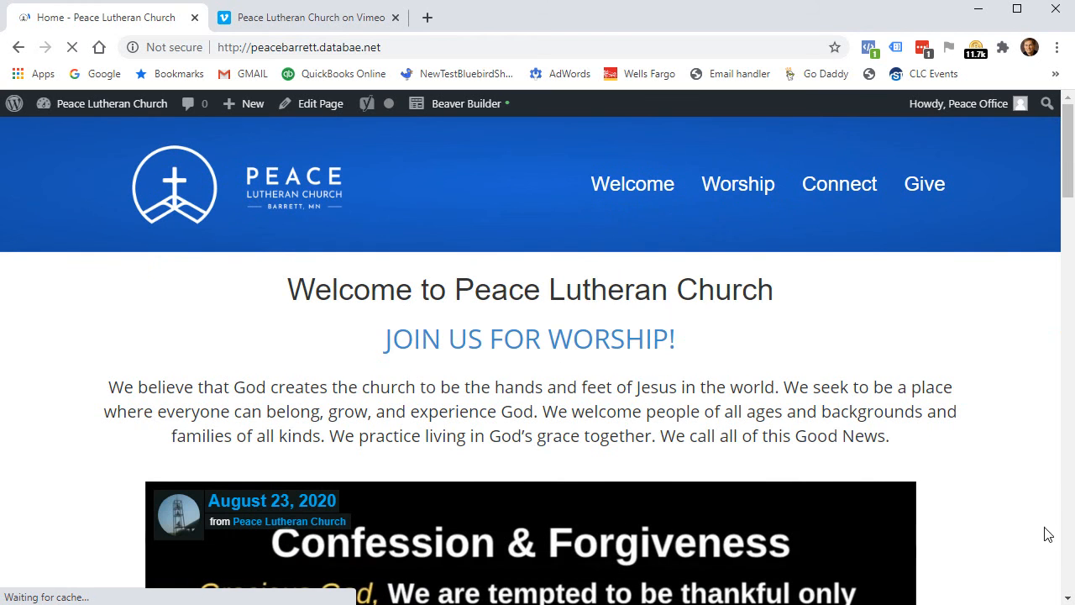
pyautogui.moveTo(619, 185)
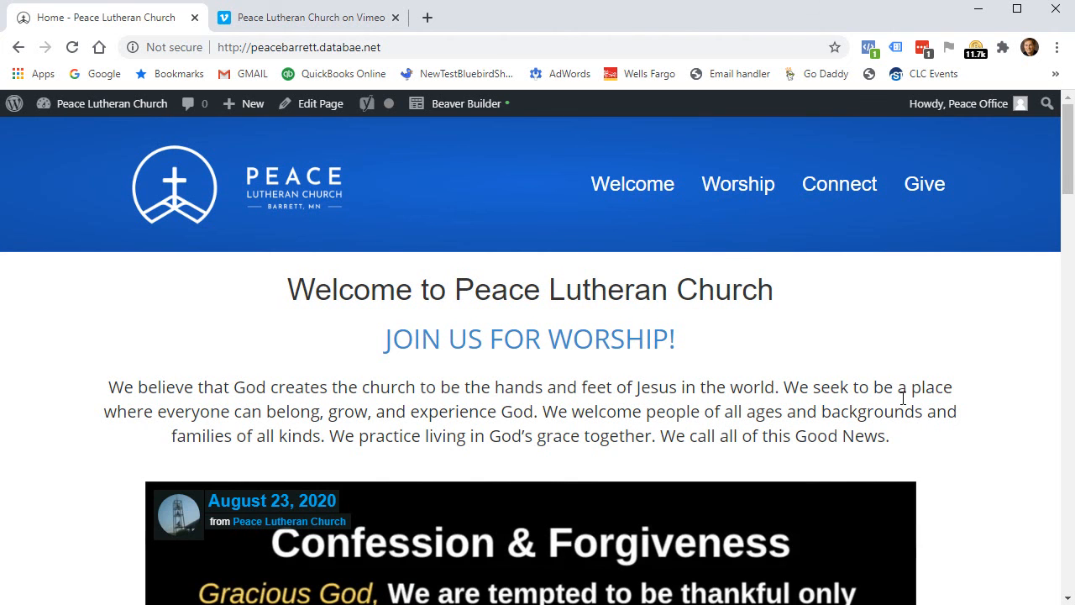
pyautogui.scroll(-2, 870, 382)
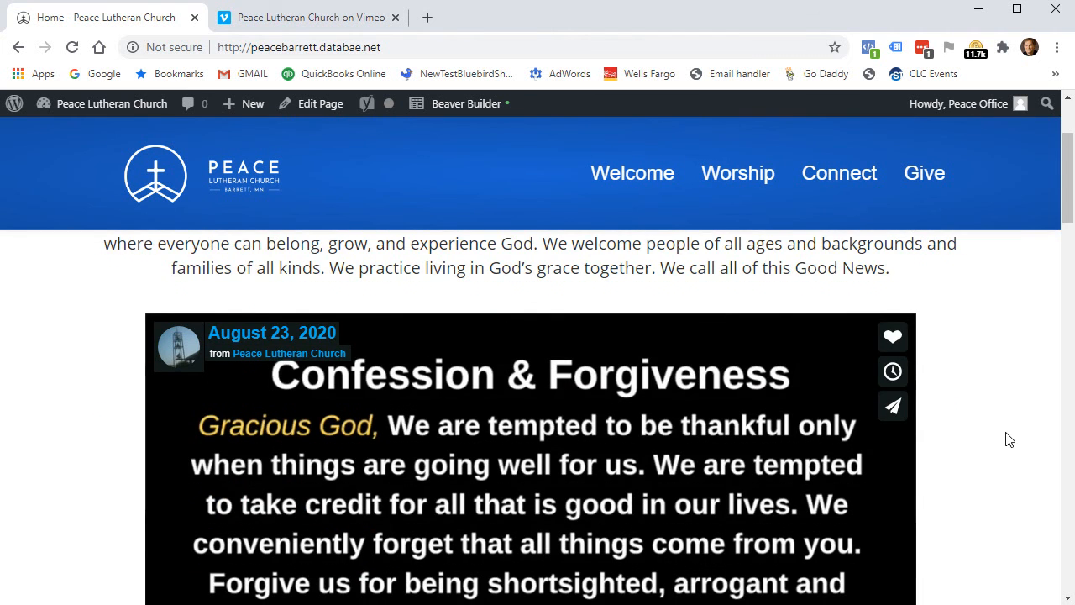
pyautogui.scroll(-4, 975, 434)
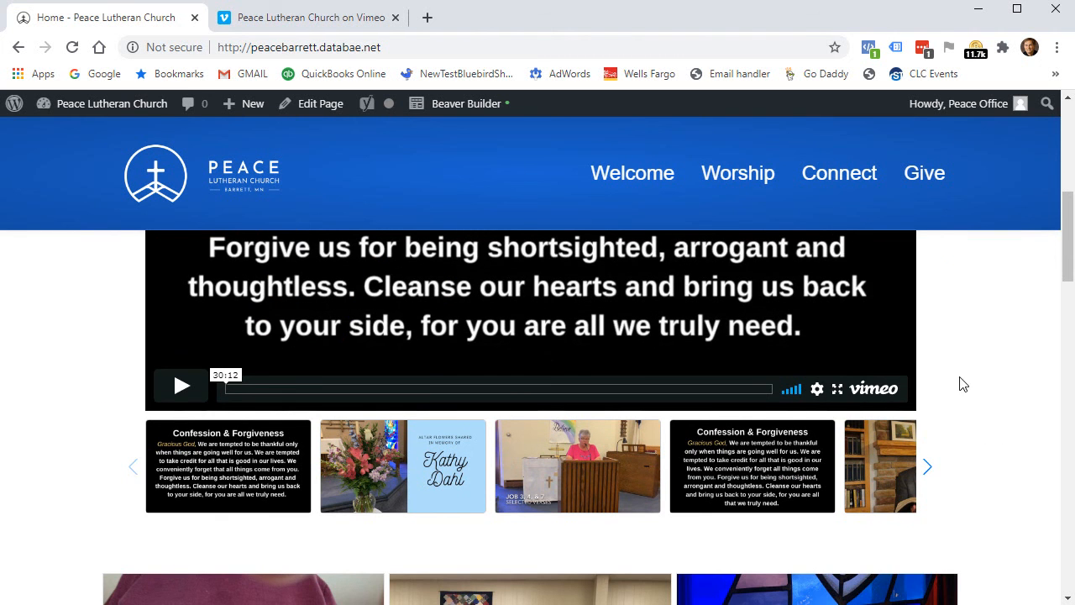
pyautogui.scroll(3, 971, 406)
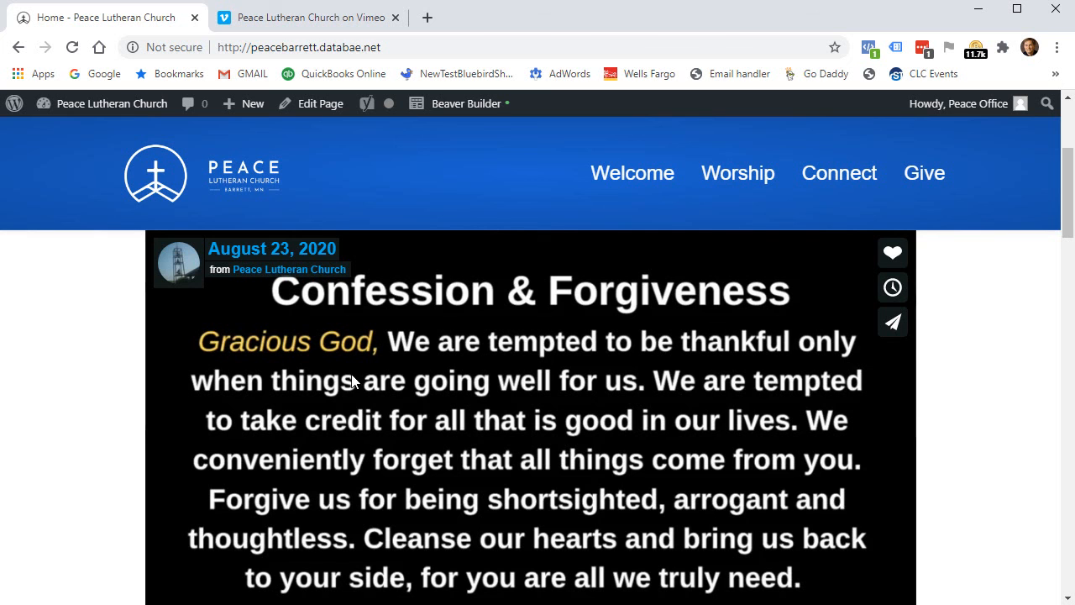
pyautogui.scroll(3, 510, 445)
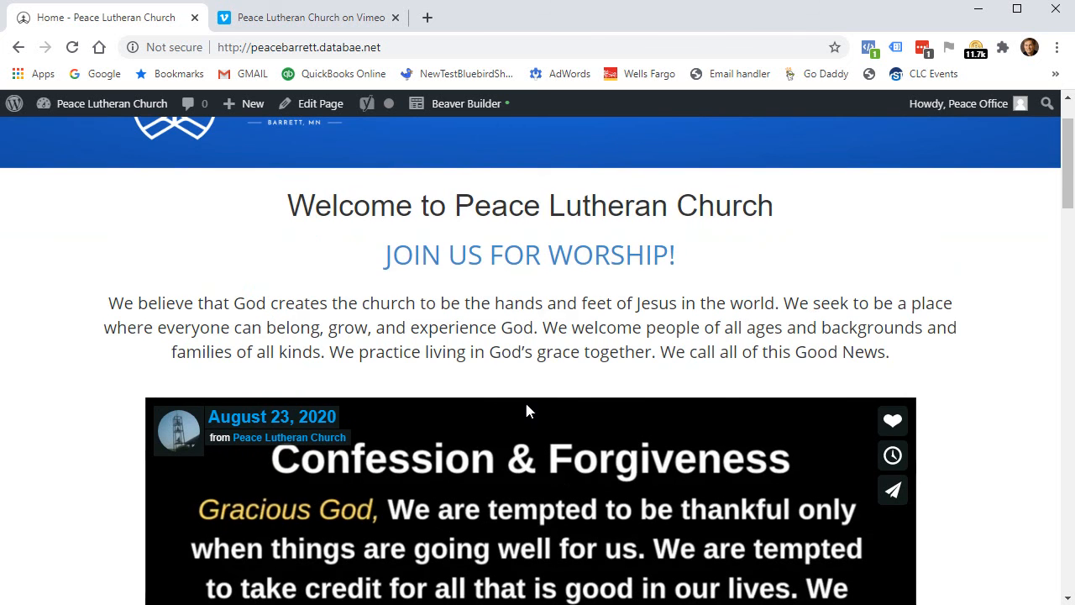
# Open the About page, scroll through it, and launch Beaver Builder on it.
pyautogui.moveTo(650, 201)
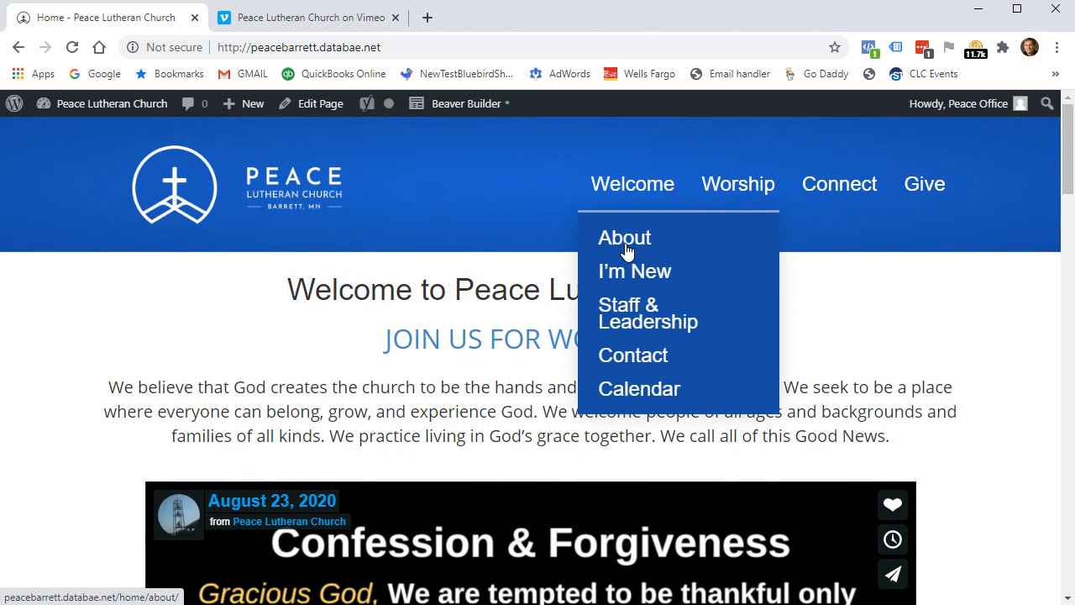
pyautogui.click(649, 242)
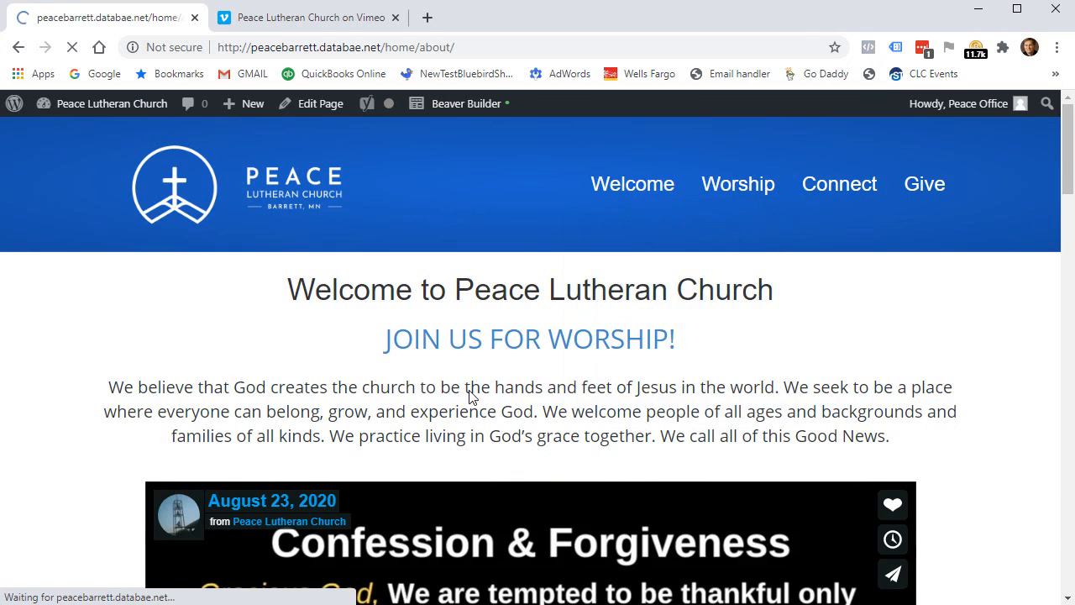
pyautogui.scroll(-5, 897, 343)
pyautogui.scroll(-3, 897, 343)
pyautogui.scroll(8, 897, 341)
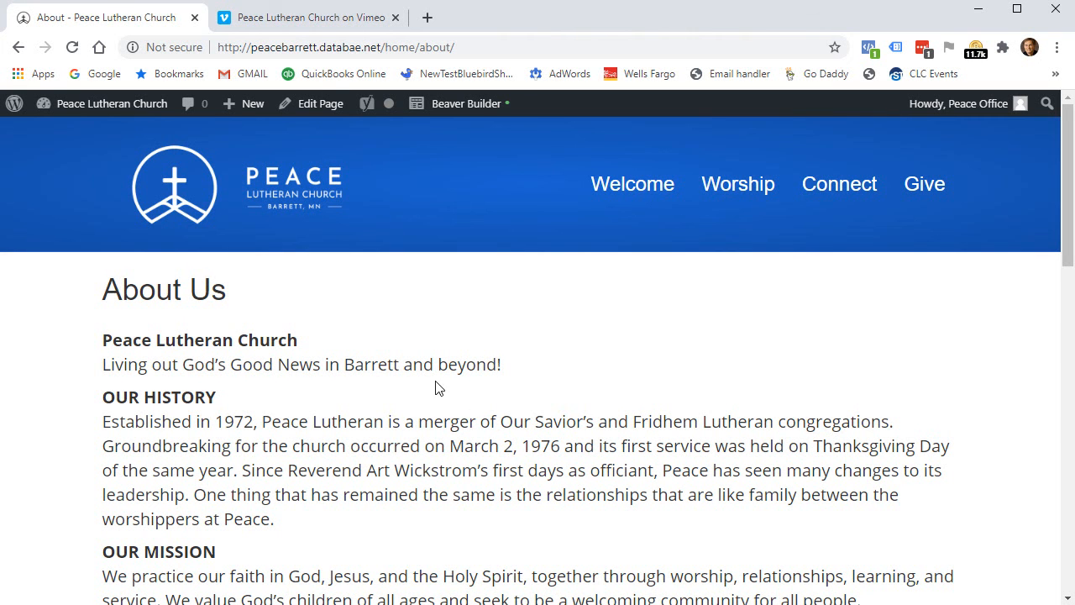
pyautogui.scroll(-3, 437, 340)
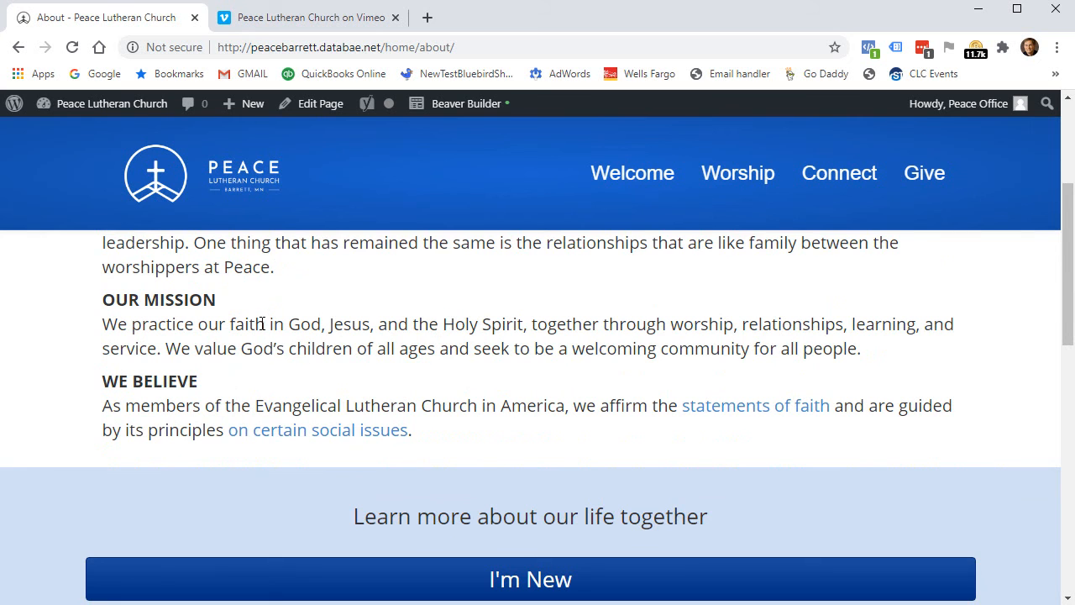
pyautogui.scroll(3, 311, 373)
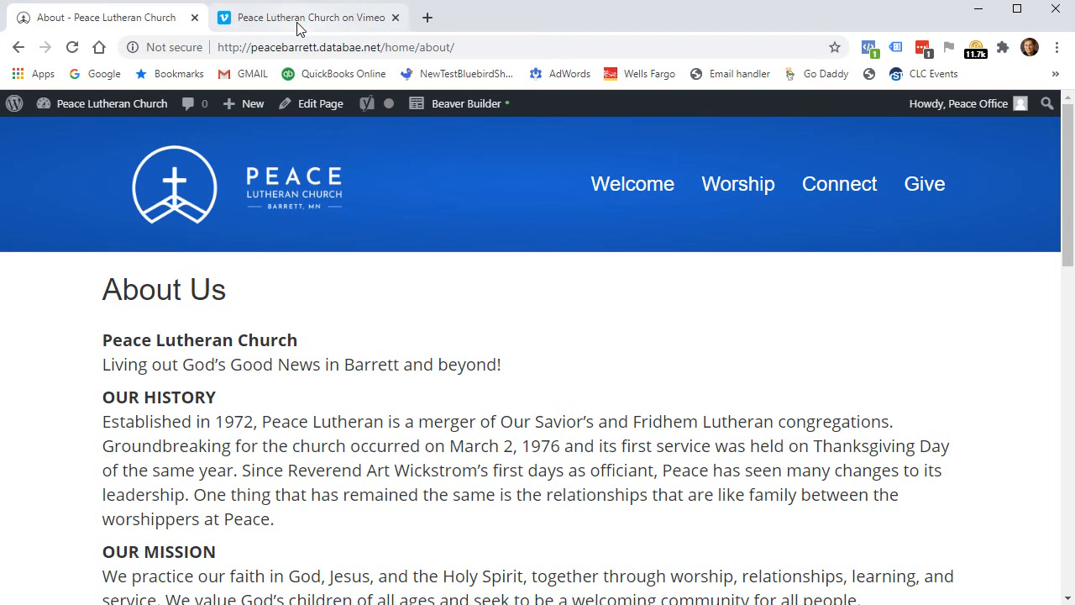
pyautogui.click(455, 107)
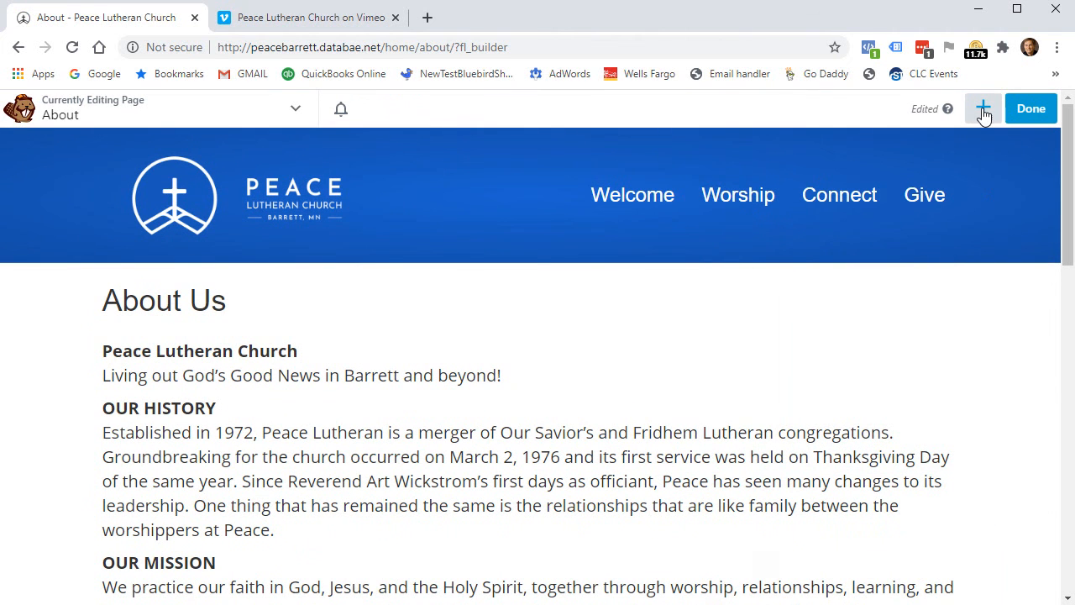
# Drop a Video module under the About Us heading and set its Video Type to Embed.
pyautogui.click(984, 110)
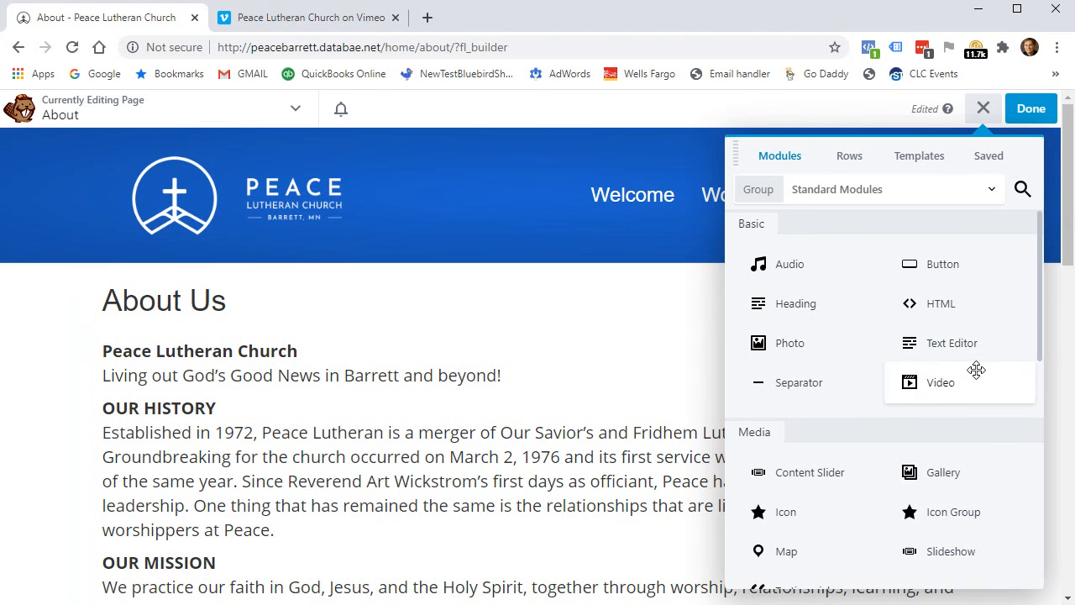
pyautogui.scroll(-1, 974, 367)
pyautogui.scroll(1, 976, 370)
pyautogui.moveTo(952, 386); pyautogui.dragTo(288, 435)
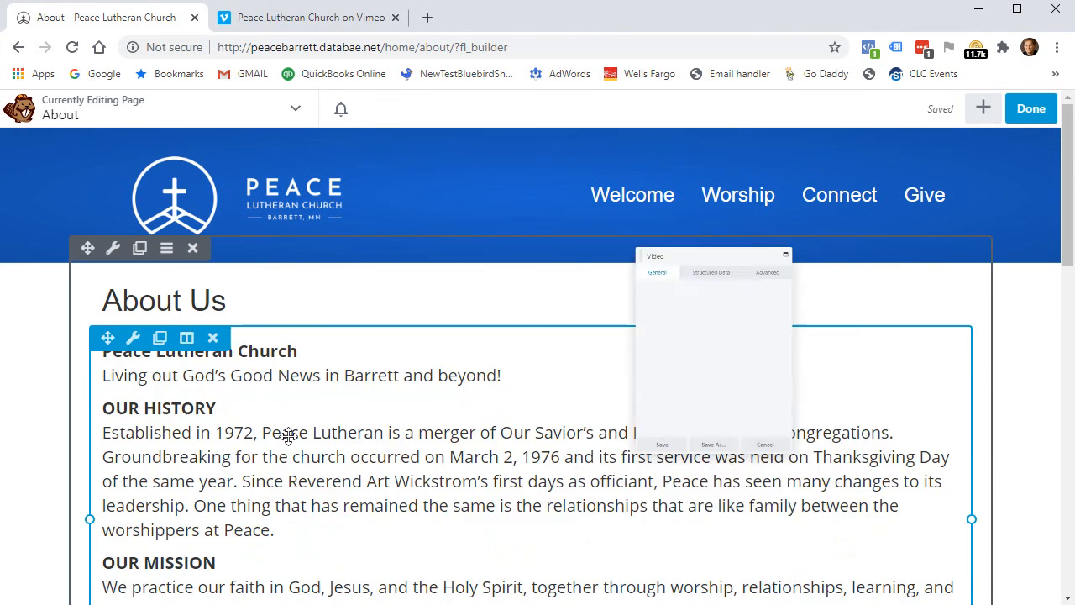
pyautogui.moveTo(685, 162); pyautogui.dragTo(496, 161)
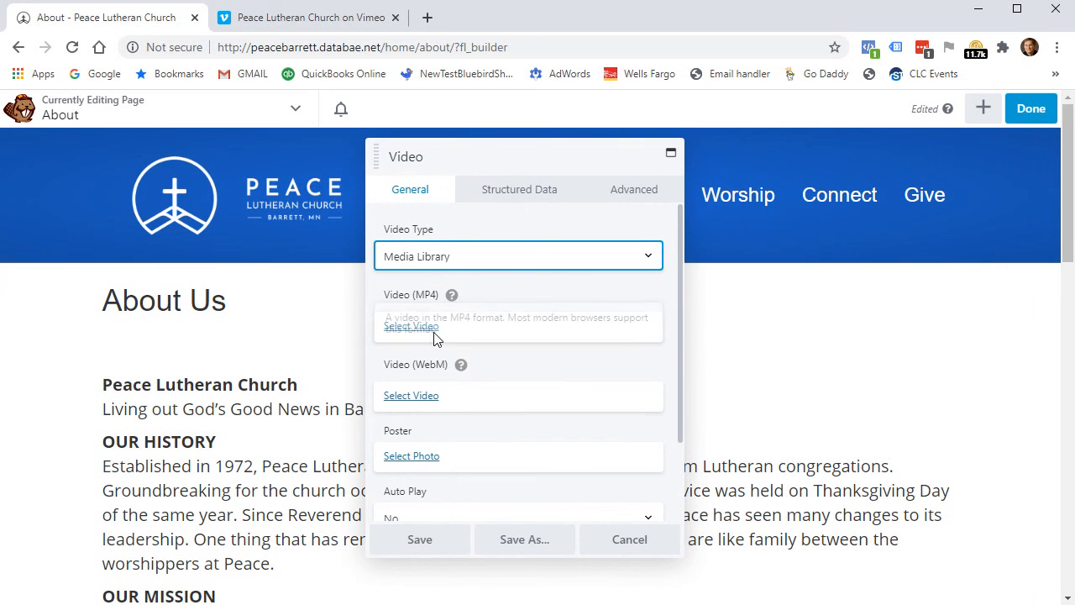
pyautogui.click(423, 257)
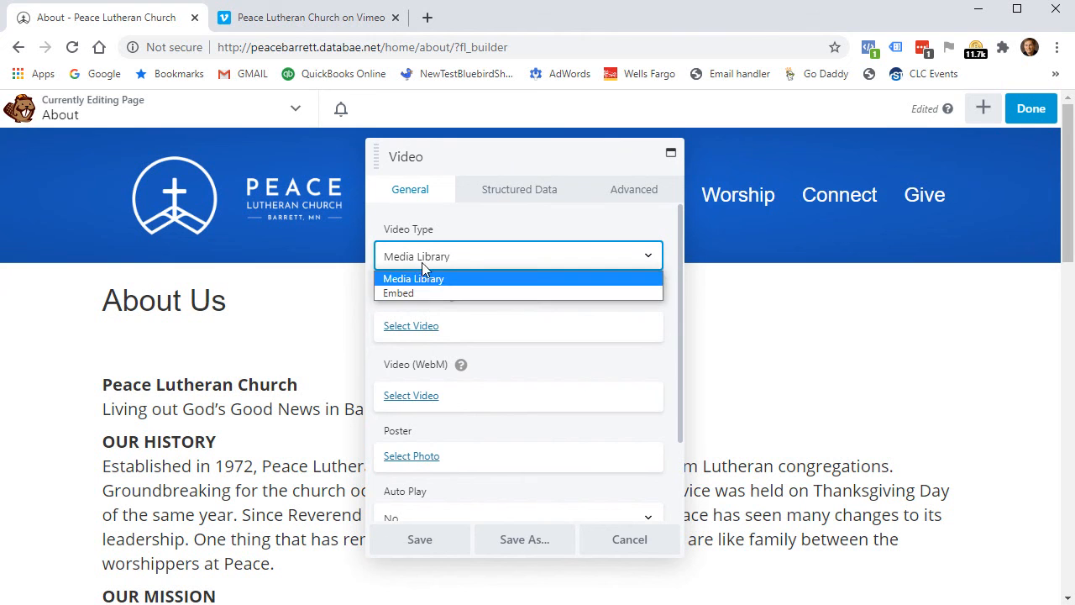
pyautogui.click(419, 291)
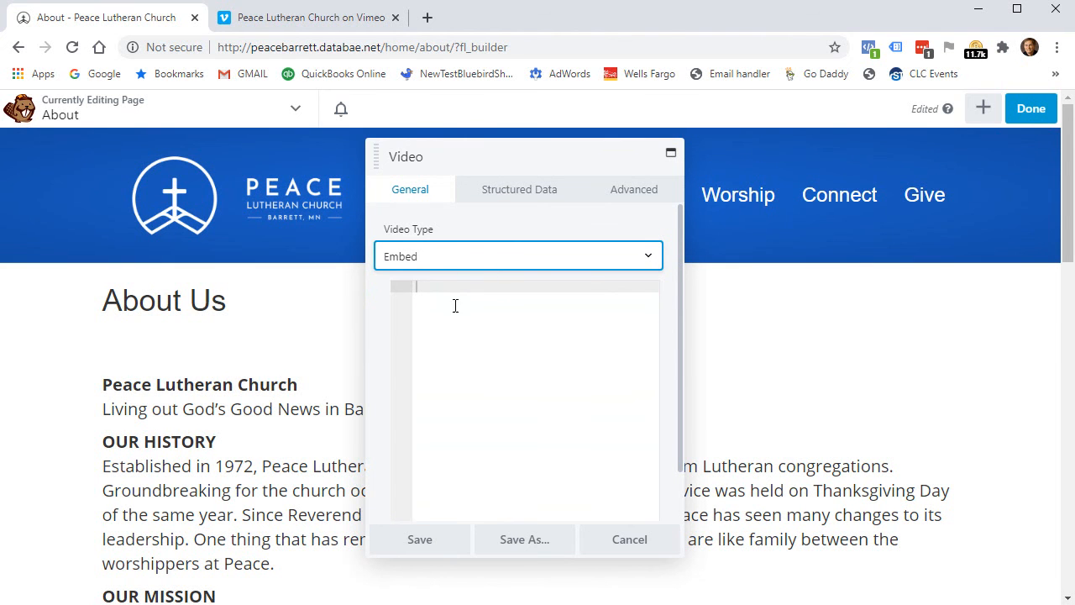
pyautogui.click(434, 289)
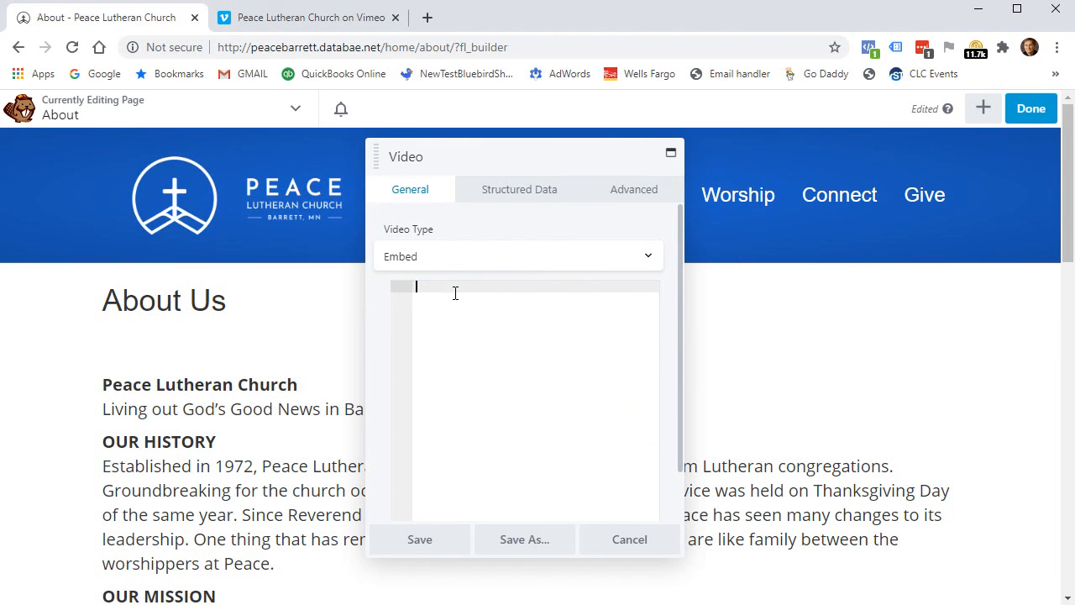
pyautogui.moveTo(513, 158); pyautogui.dragTo(302, 180)
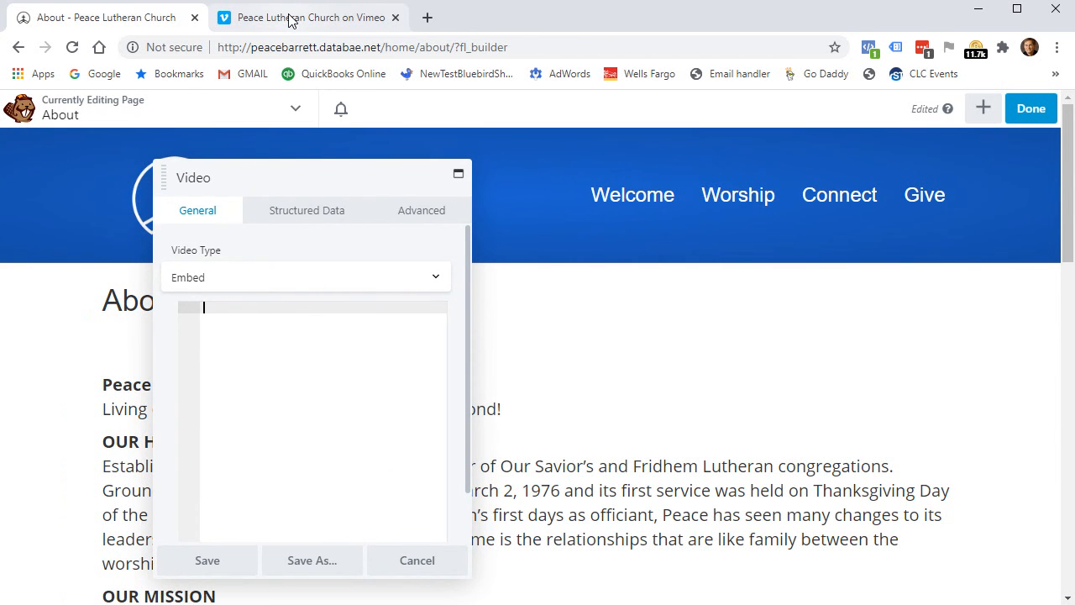
pyautogui.click(288, 19)
# Open the Worship video on Vimeo and copy its iframe embed code from the Share dialog.
pyautogui.scroll(-15, 668, 422)
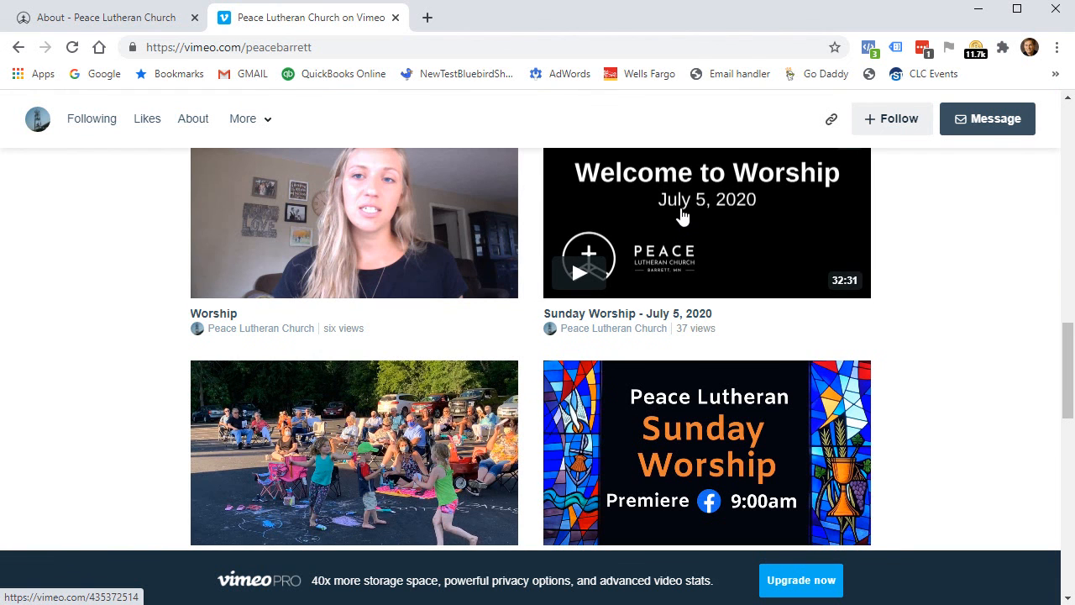
pyautogui.click(326, 217)
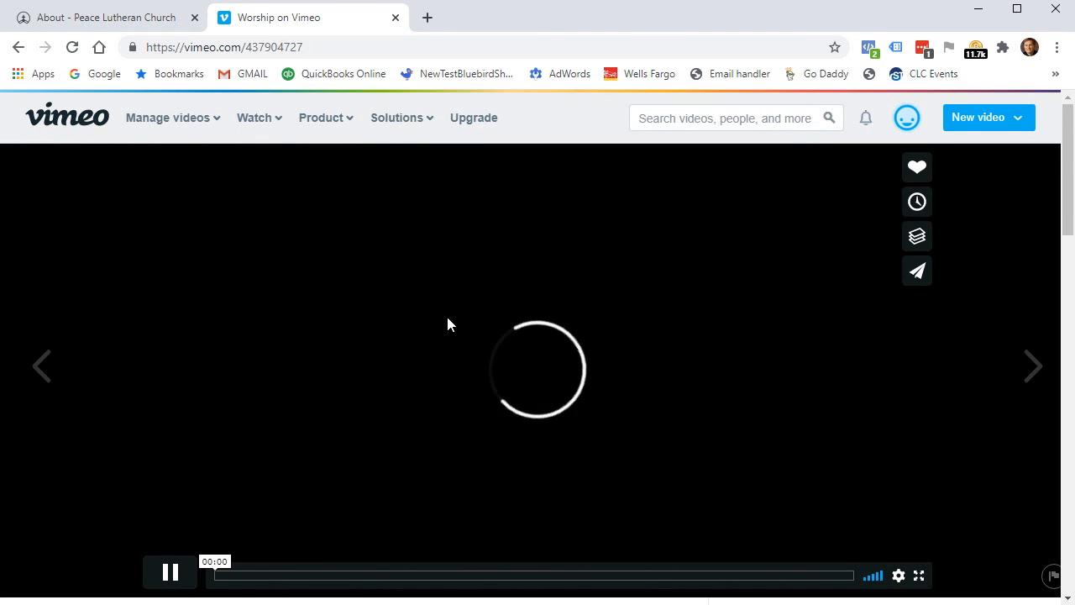
pyautogui.scroll(-3, 361, 387)
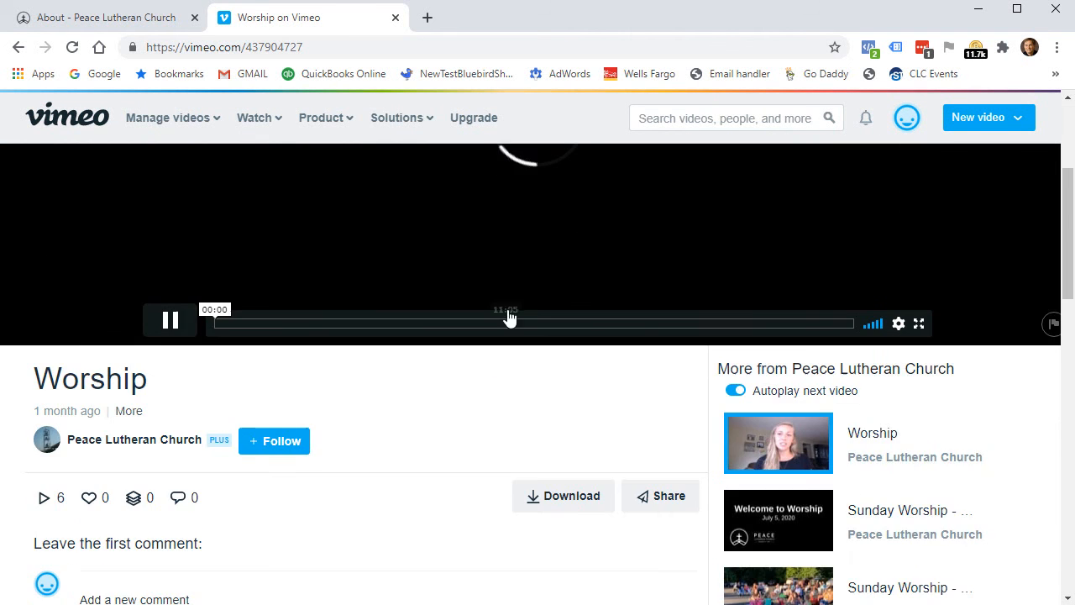
pyautogui.scroll(3, 535, 312)
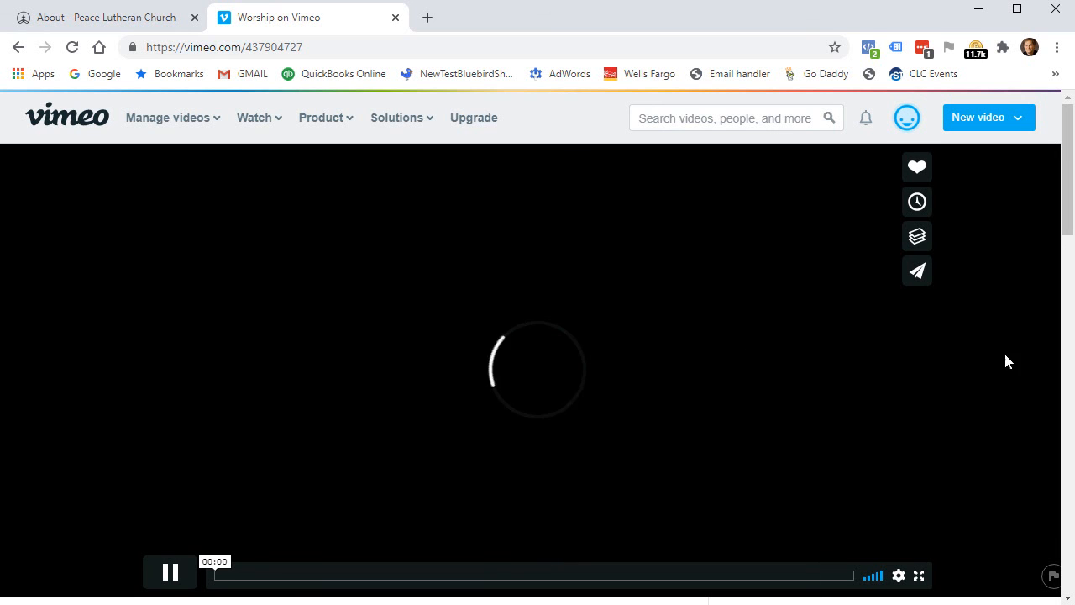
pyautogui.click(173, 573)
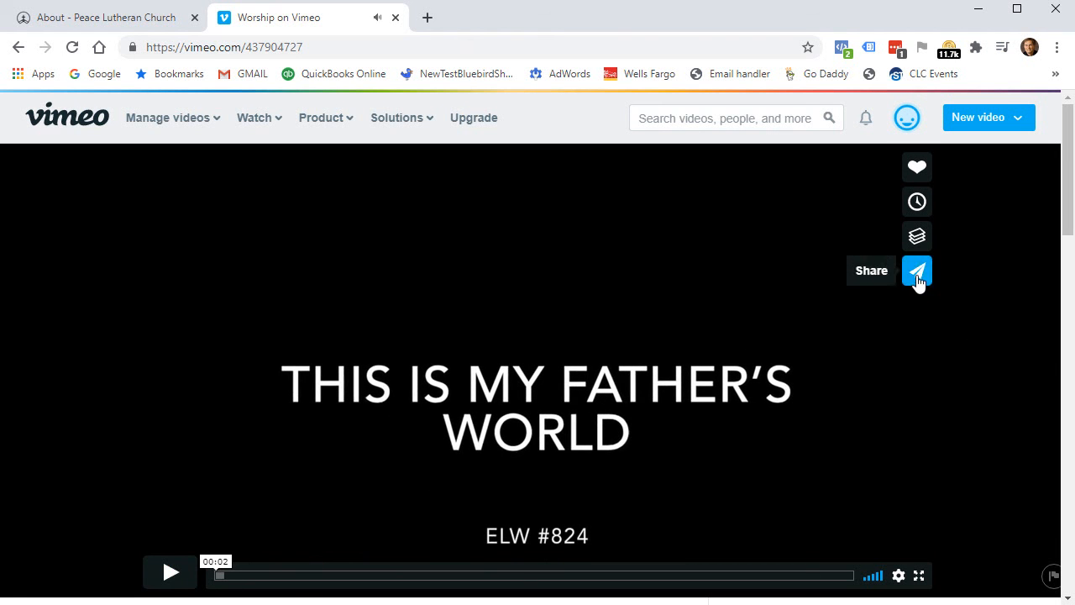
pyautogui.click(917, 277)
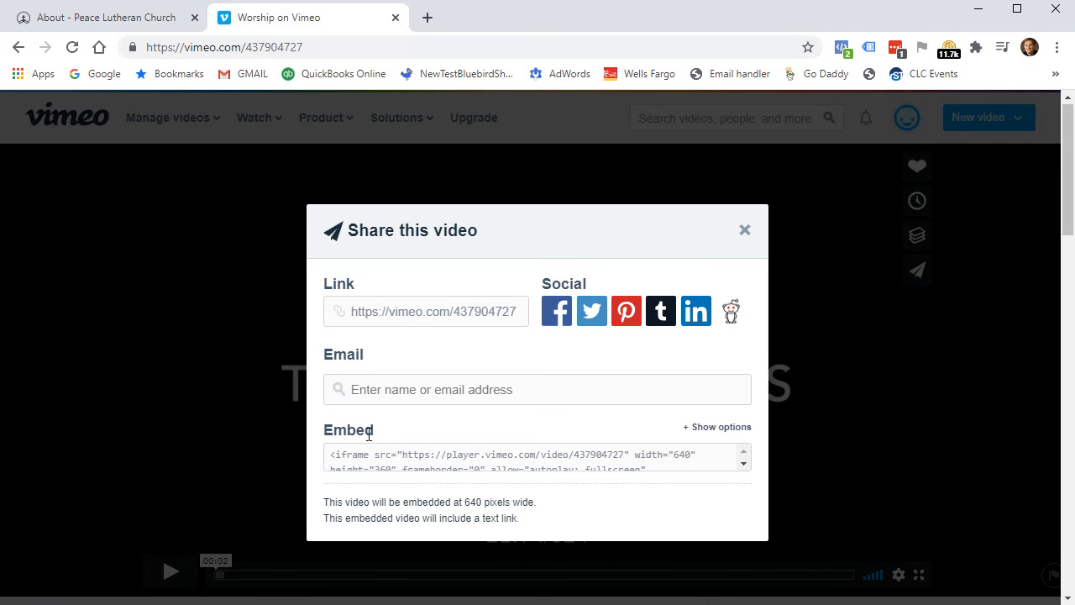
pyautogui.scroll(-1, 482, 415)
pyautogui.click(415, 376)
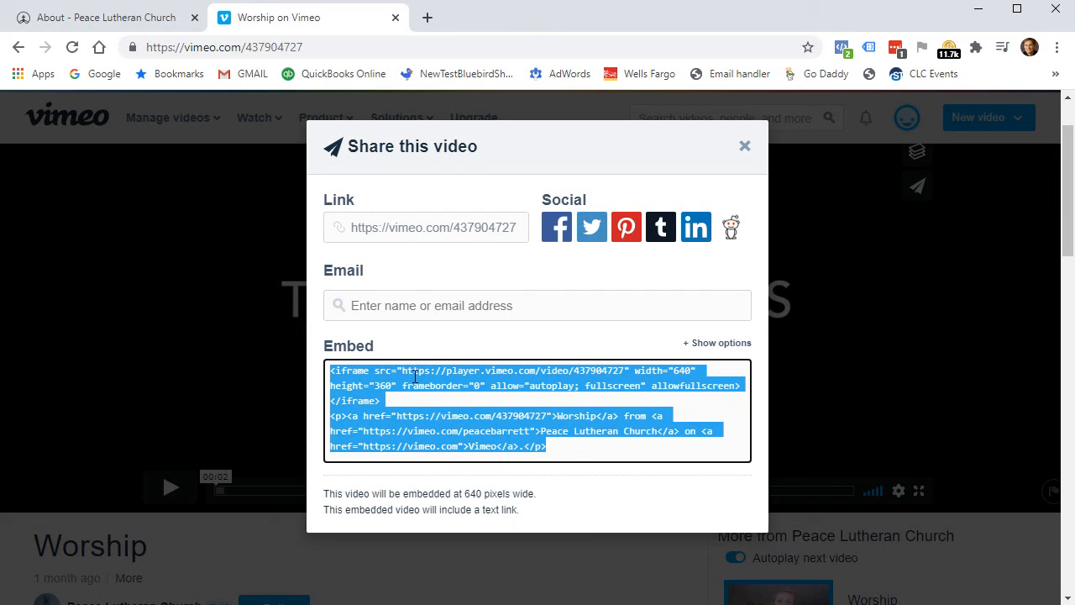
pyautogui.rightClick(359, 436)
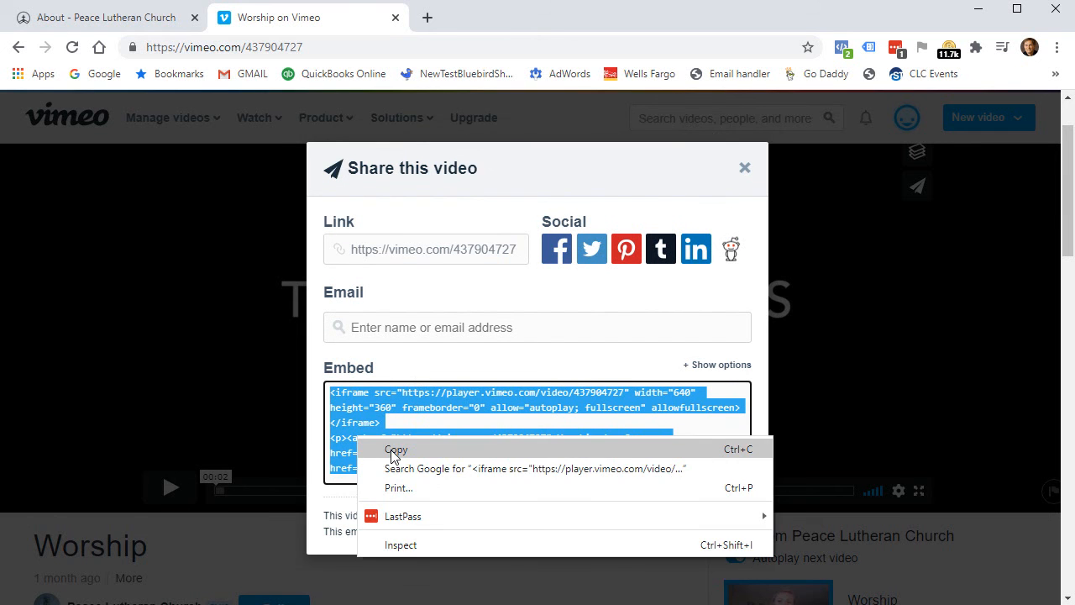
pyautogui.click(391, 448)
pyautogui.click(744, 168)
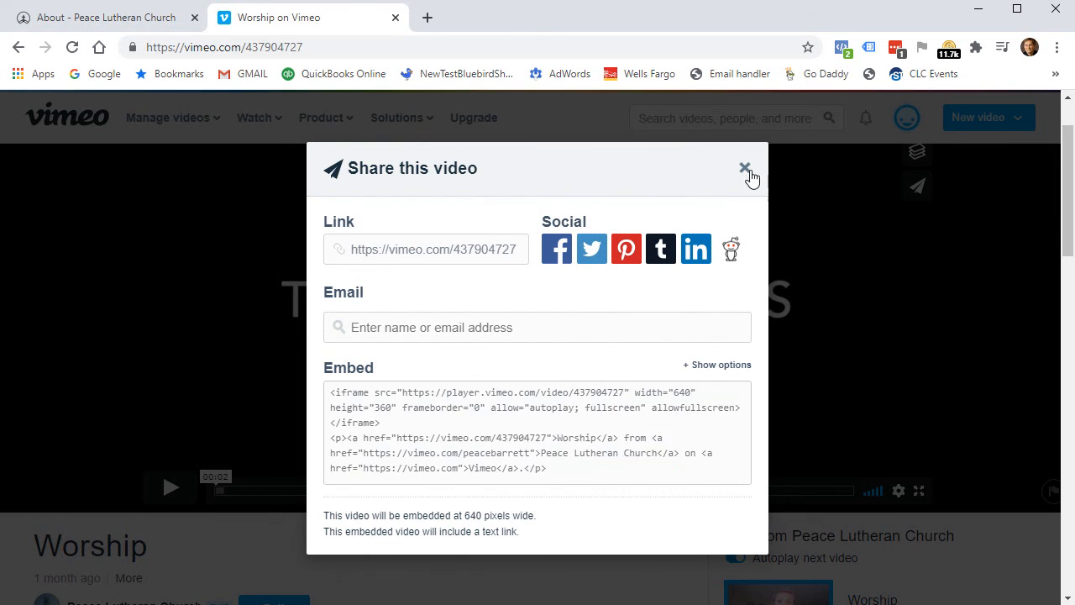
pyautogui.click(176, 499)
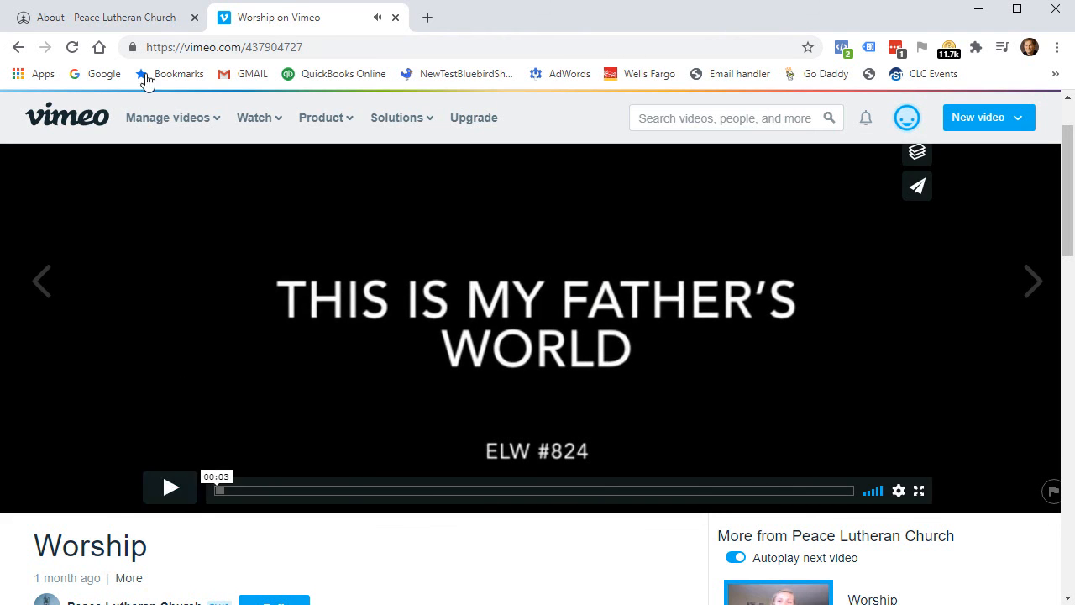
pyautogui.click(91, 21)
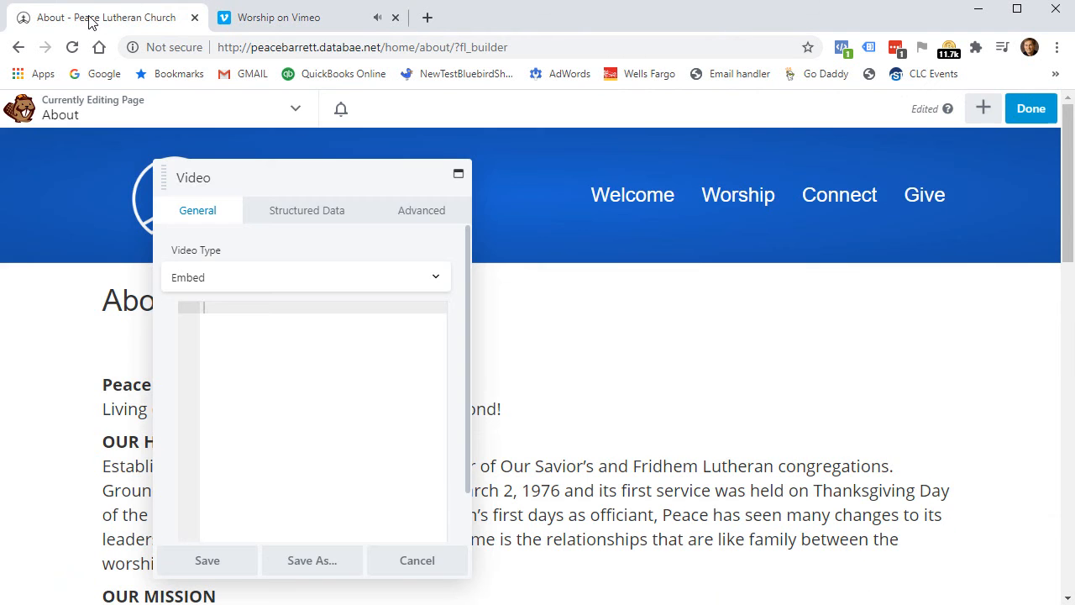
# Paste the Vimeo embed code into the Video module, save it, and publish the About page.
pyautogui.rightClick(227, 309)
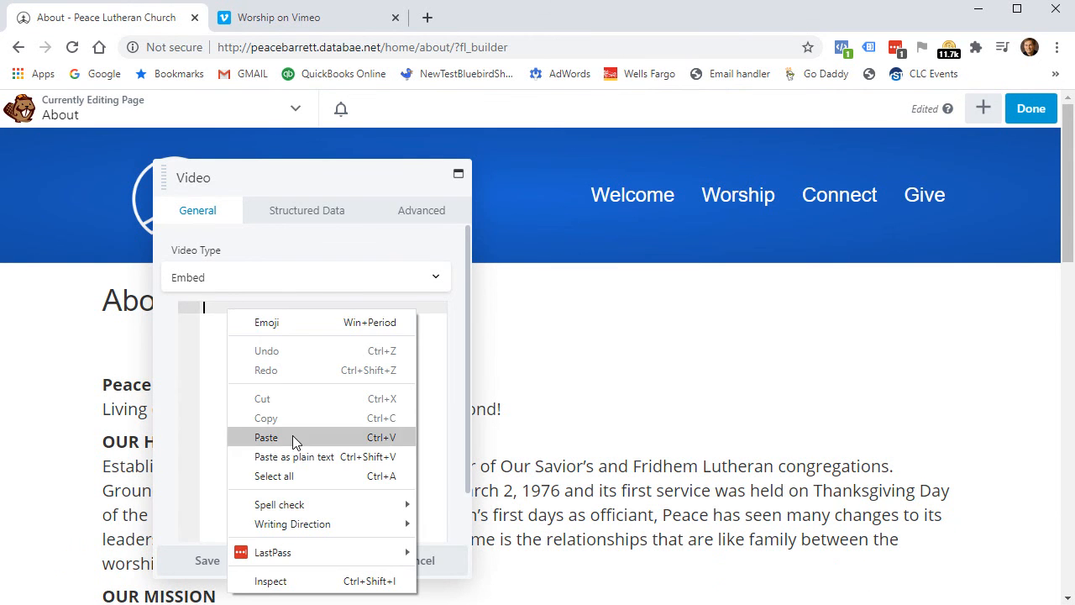
pyautogui.click(266, 437)
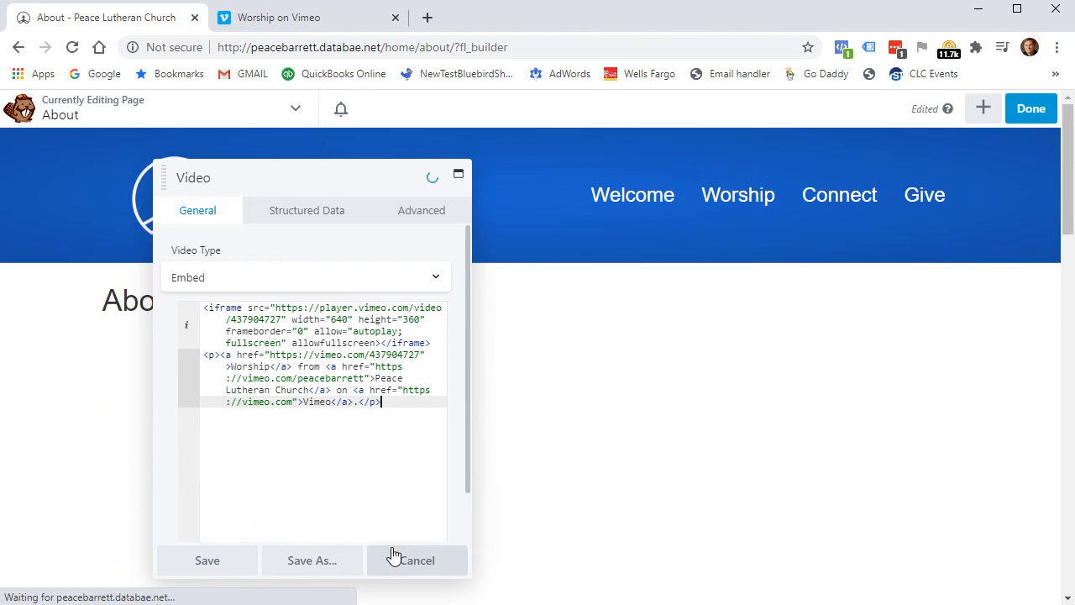
pyautogui.click(216, 563)
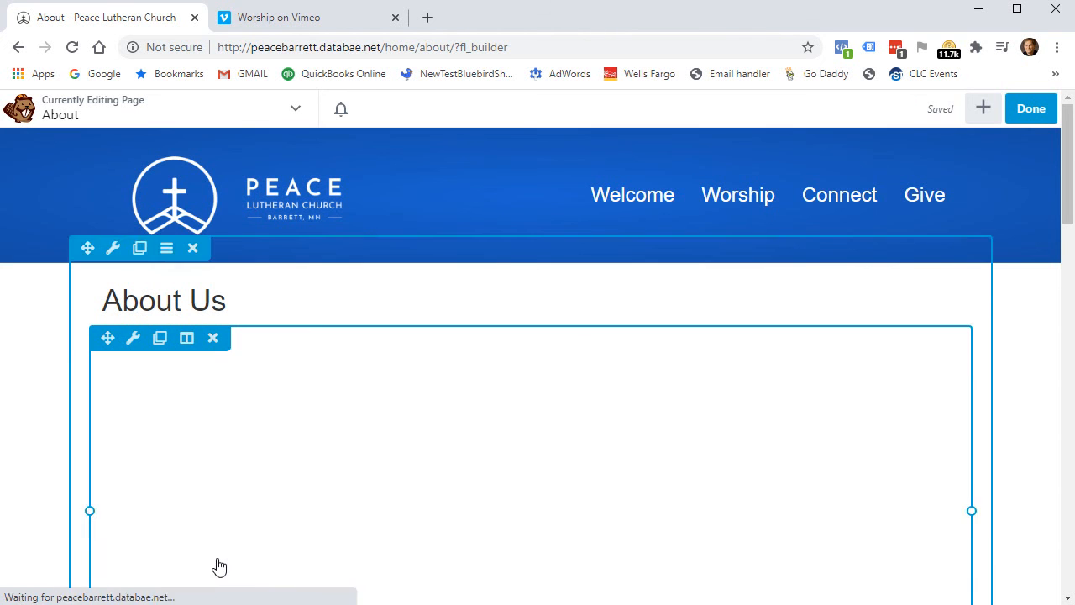
pyautogui.click(1030, 110)
pyautogui.click(957, 109)
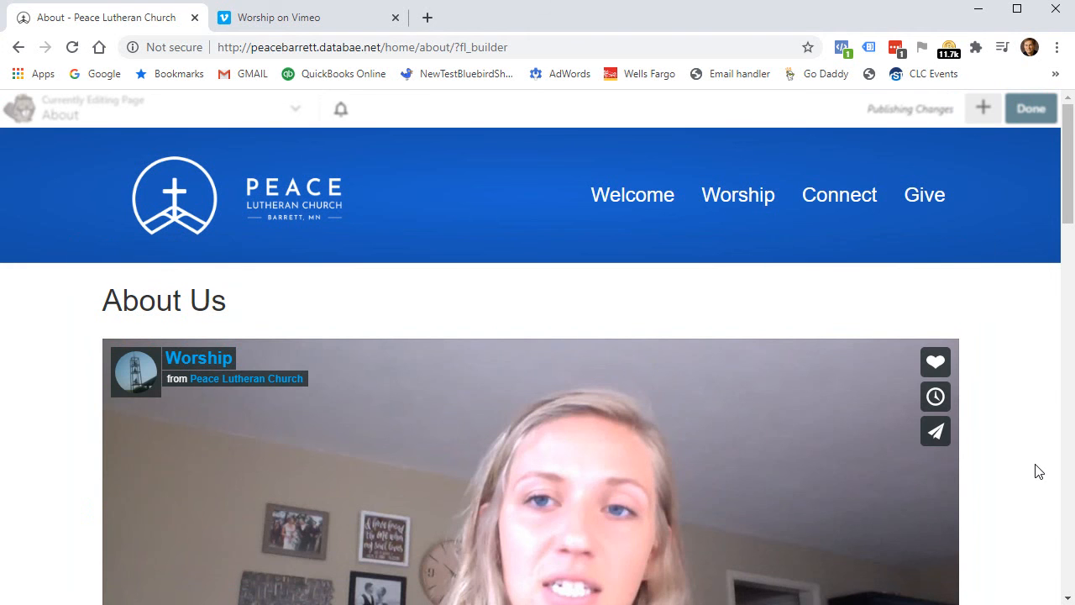
# On the live About page, seek the Worship video to 01:25 and pause it.
pyautogui.scroll(-2, 895, 285)
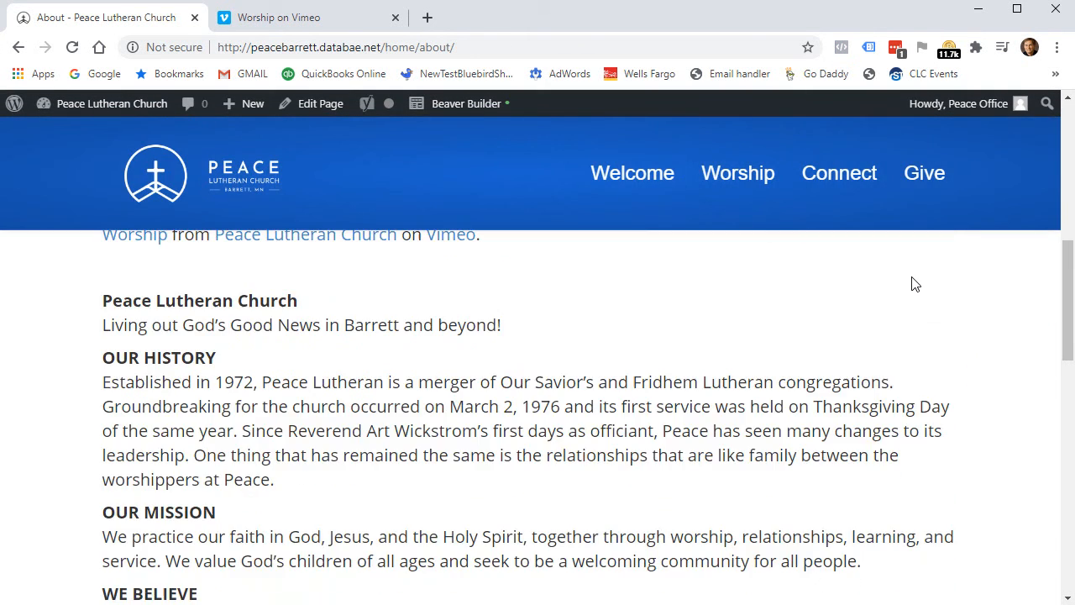
pyautogui.scroll(2, 911, 276)
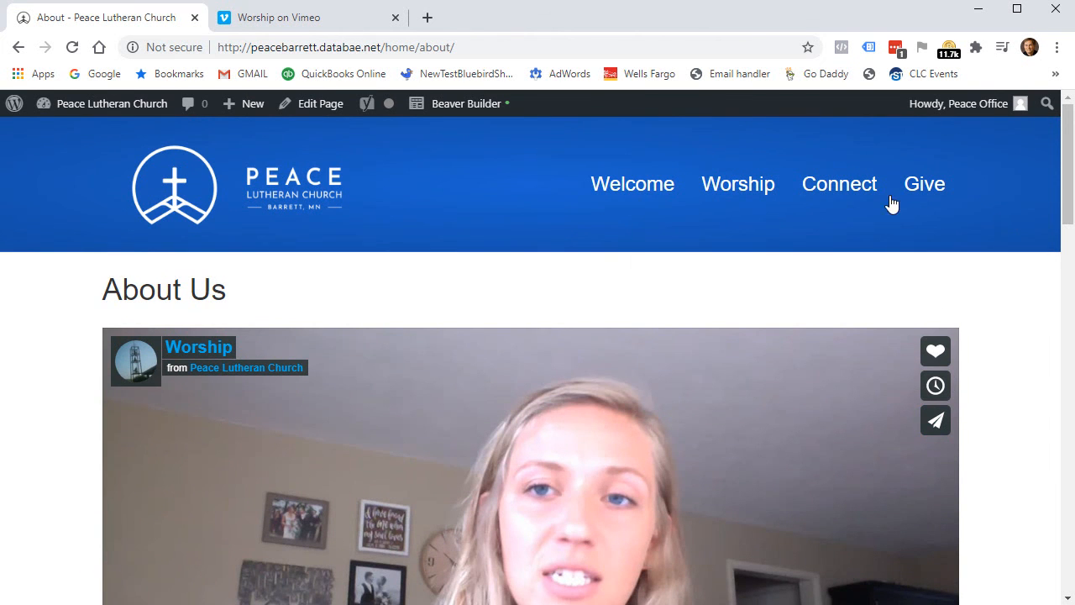
pyautogui.scroll(-2, 402, 428)
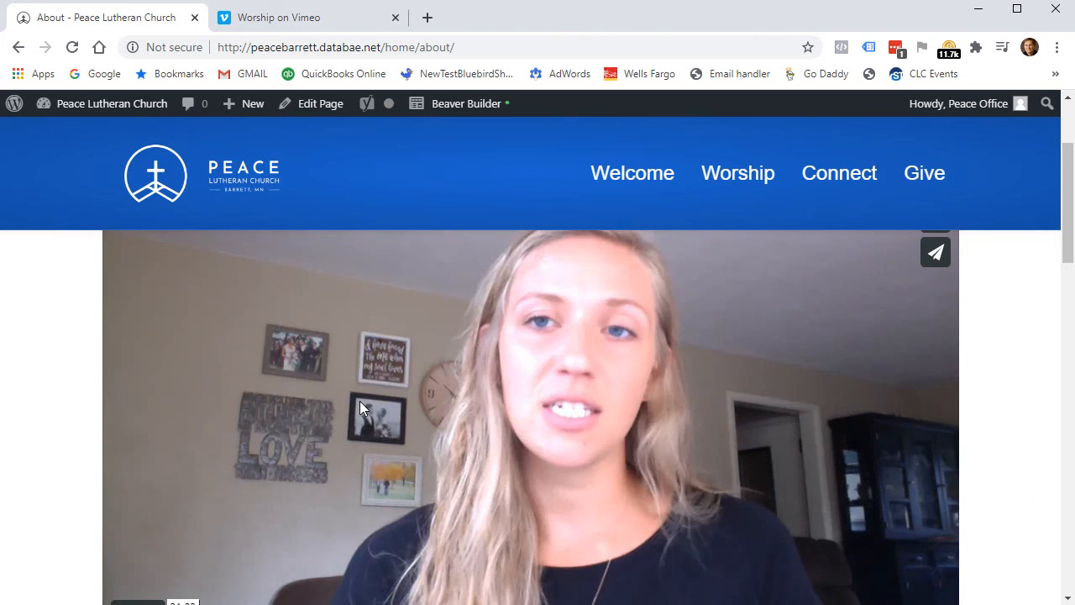
pyautogui.scroll(-2, 369, 399)
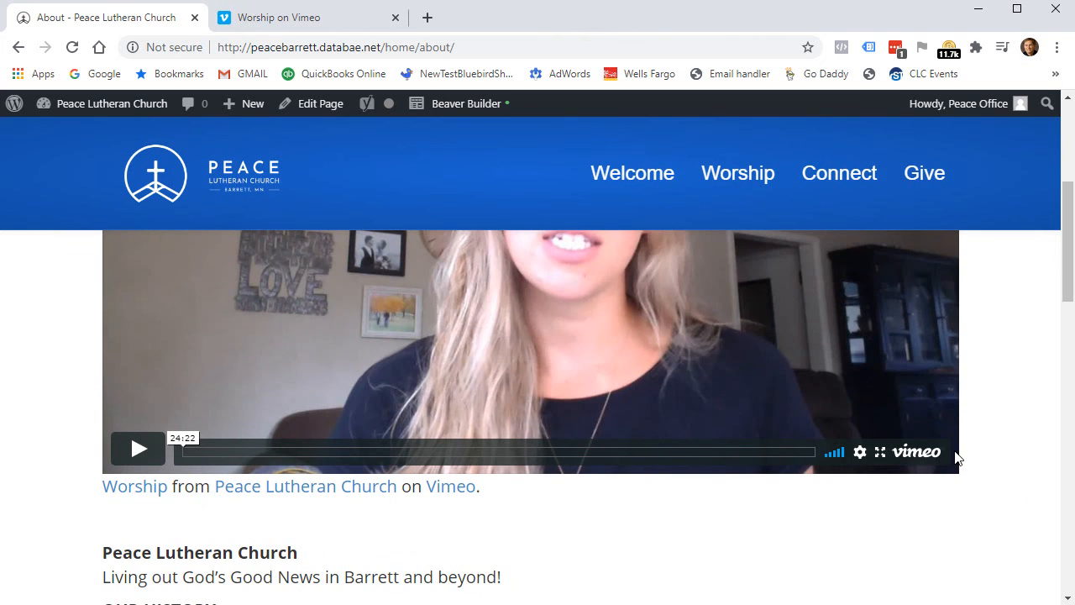
pyautogui.scroll(2, 614, 331)
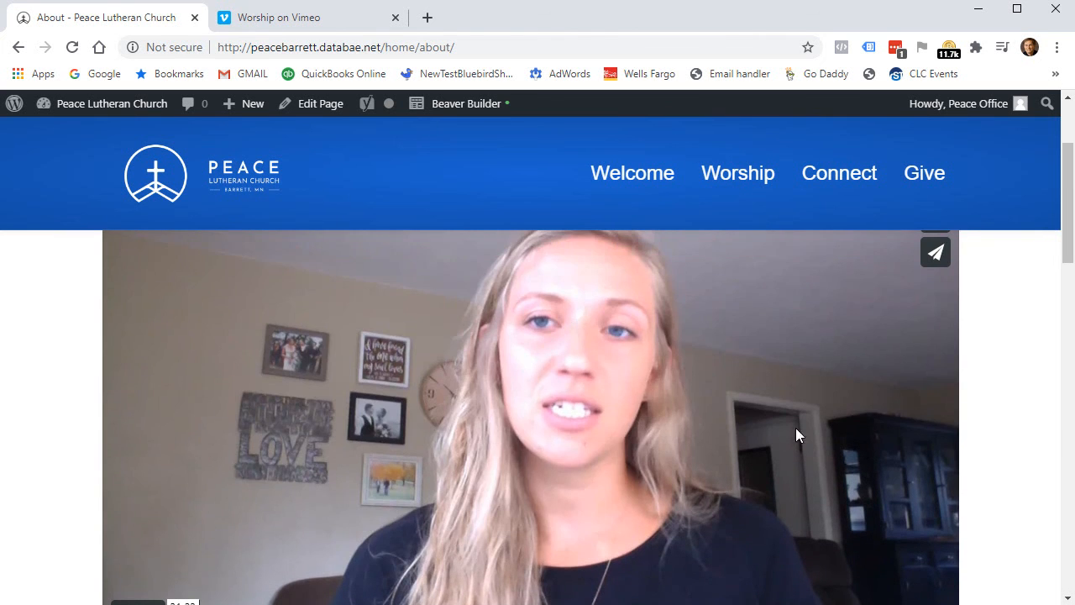
pyautogui.scroll(-2, 384, 462)
pyautogui.scroll(3, 600, 411)
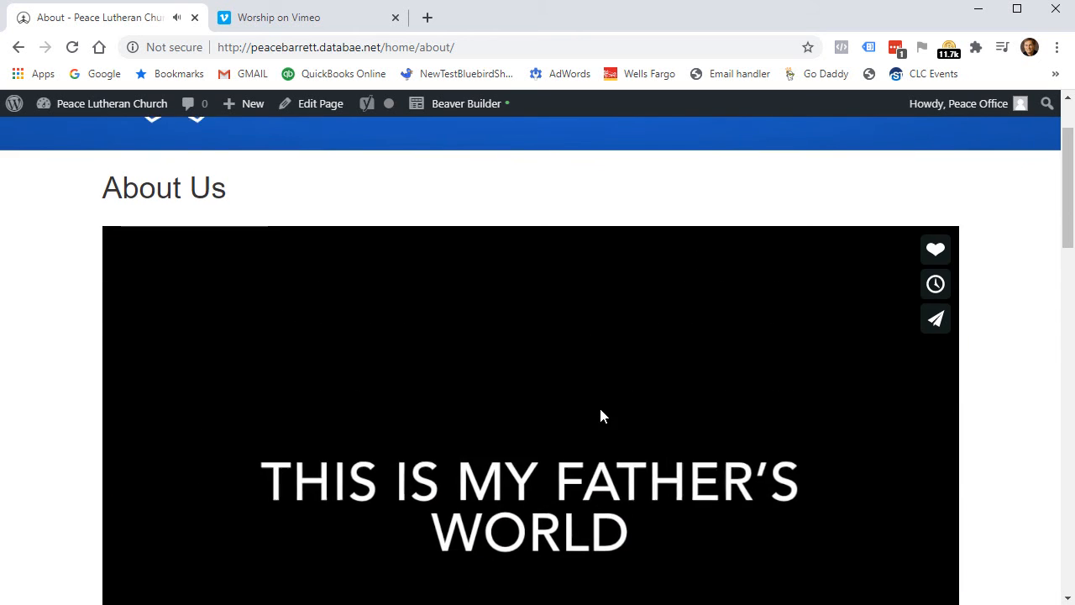
pyautogui.scroll(-2, 600, 416)
pyautogui.click(220, 536)
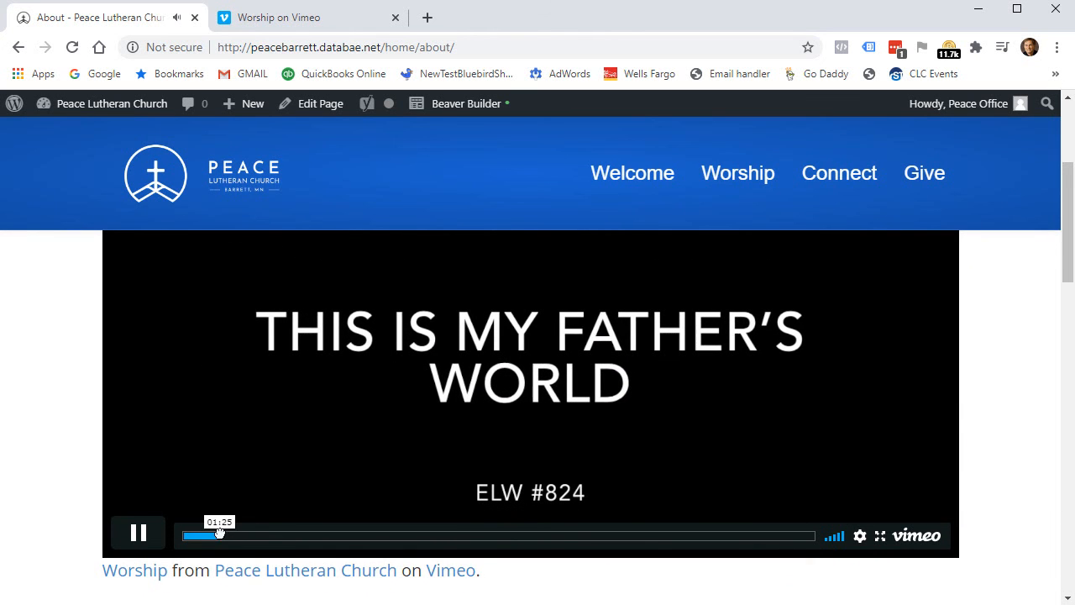
pyautogui.scroll(2, 868, 412)
pyautogui.scroll(-2, 865, 415)
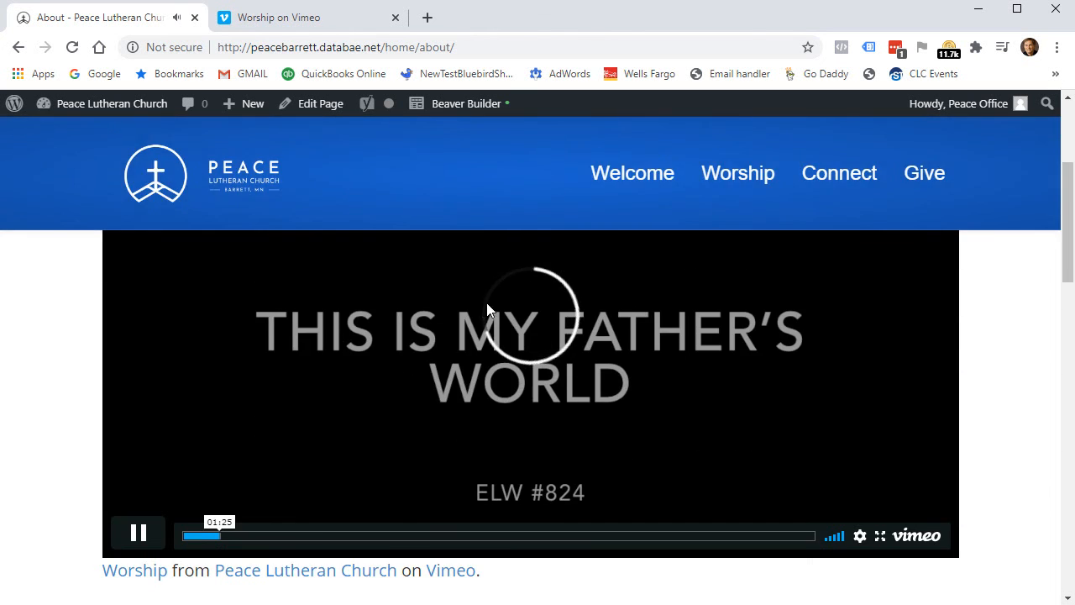
pyautogui.click(137, 532)
pyautogui.scroll(2, 622, 420)
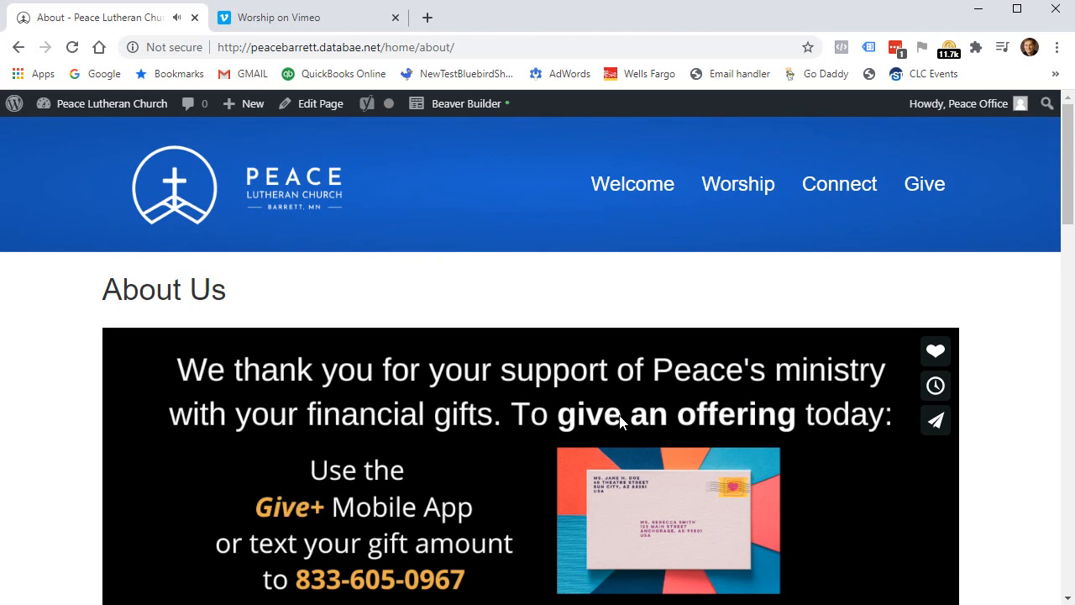
# Delete the embedded Worship video module and its leftover empty row from the About page.
pyautogui.click(441, 105)
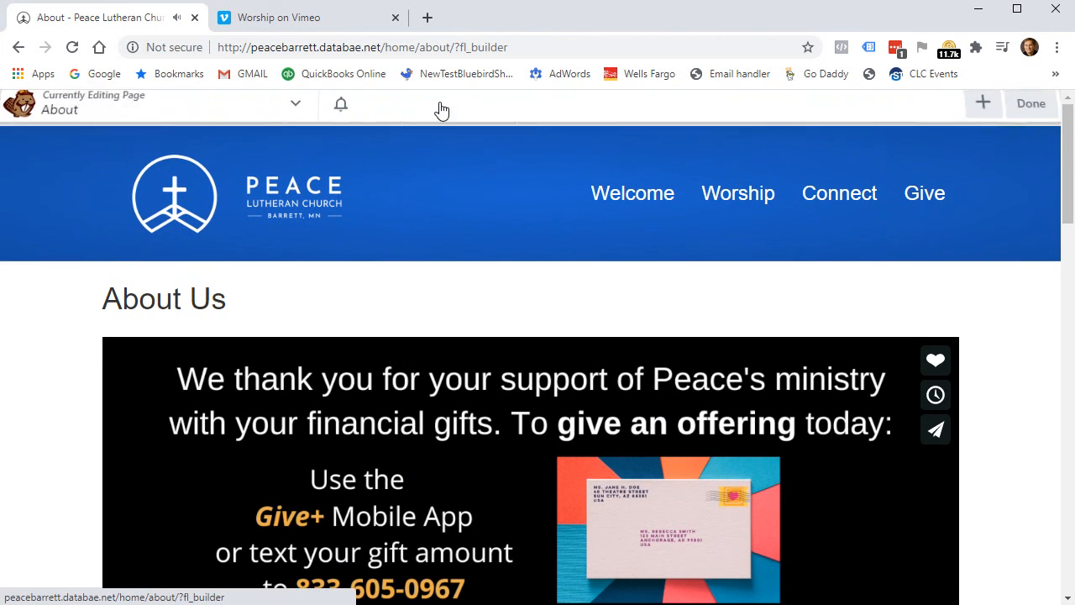
pyautogui.scroll(-2, 260, 423)
pyautogui.scroll(1, 250, 366)
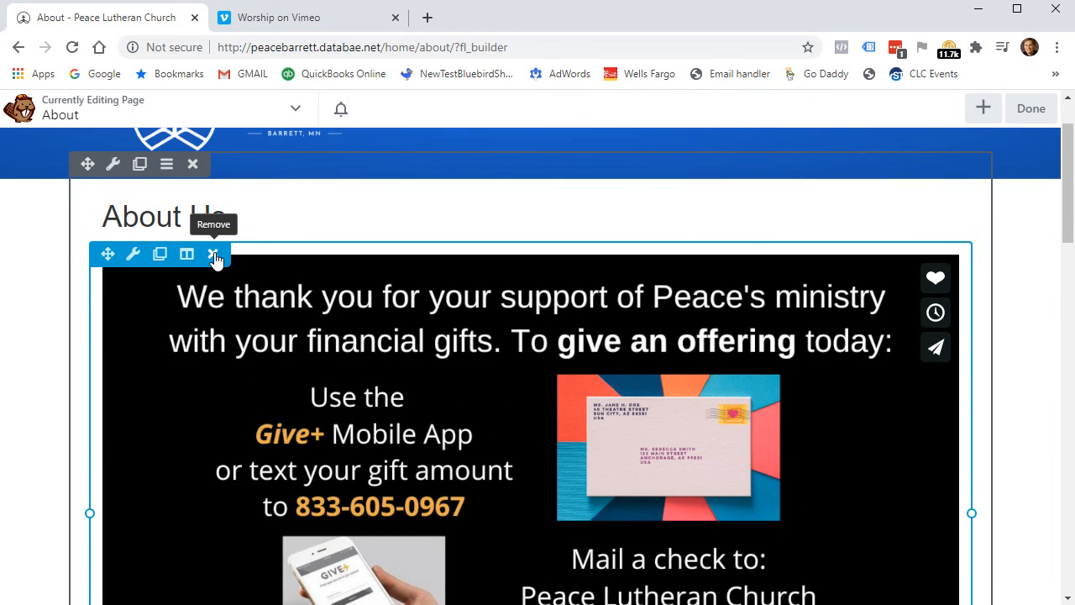
pyautogui.click(212, 253)
pyautogui.click(620, 142)
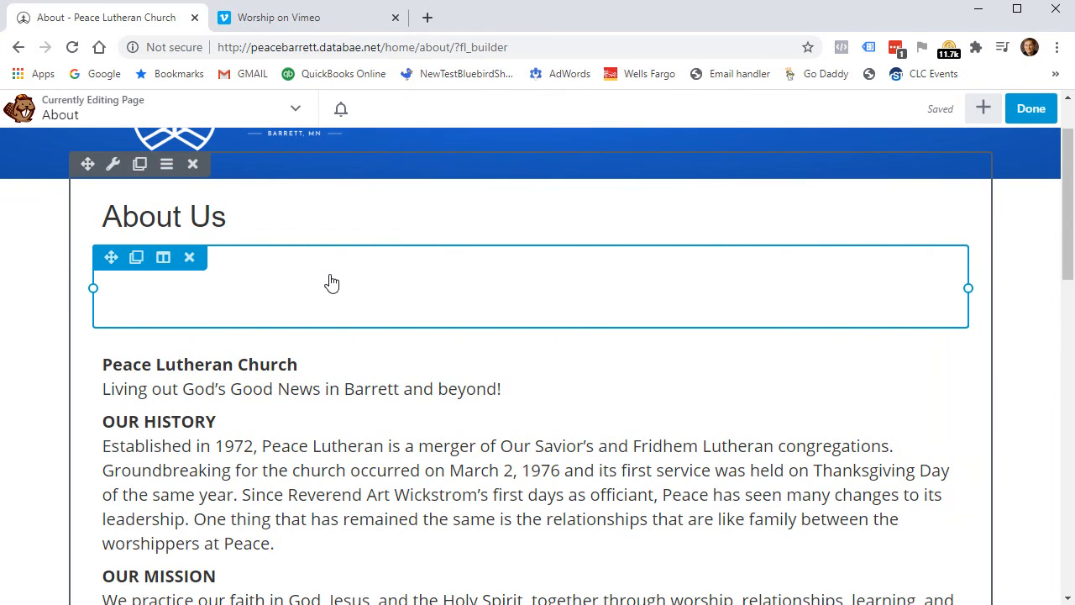
pyautogui.click(250, 290)
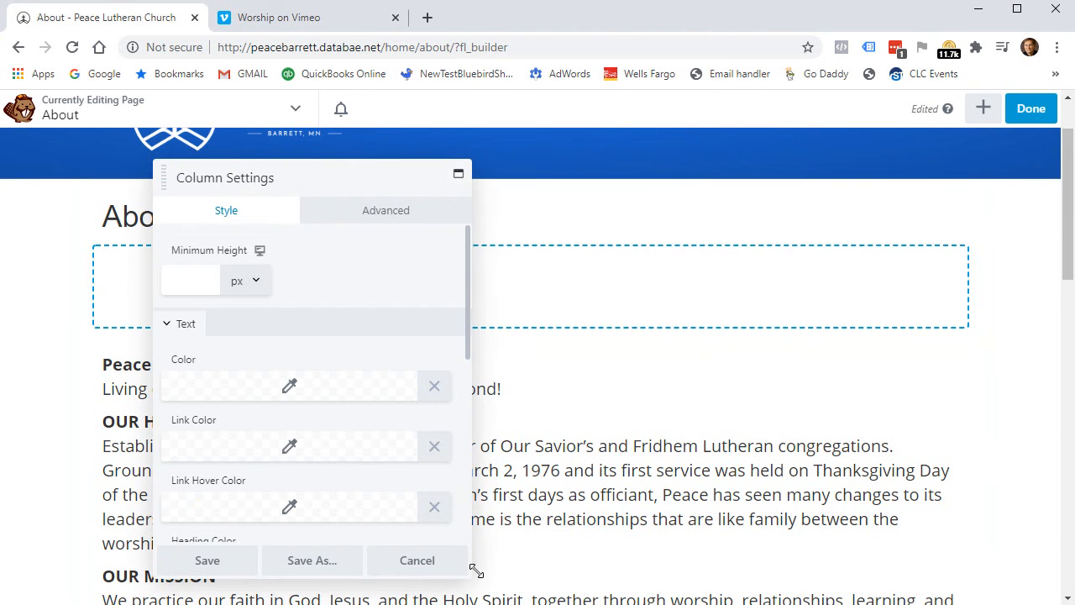
pyautogui.click(415, 561)
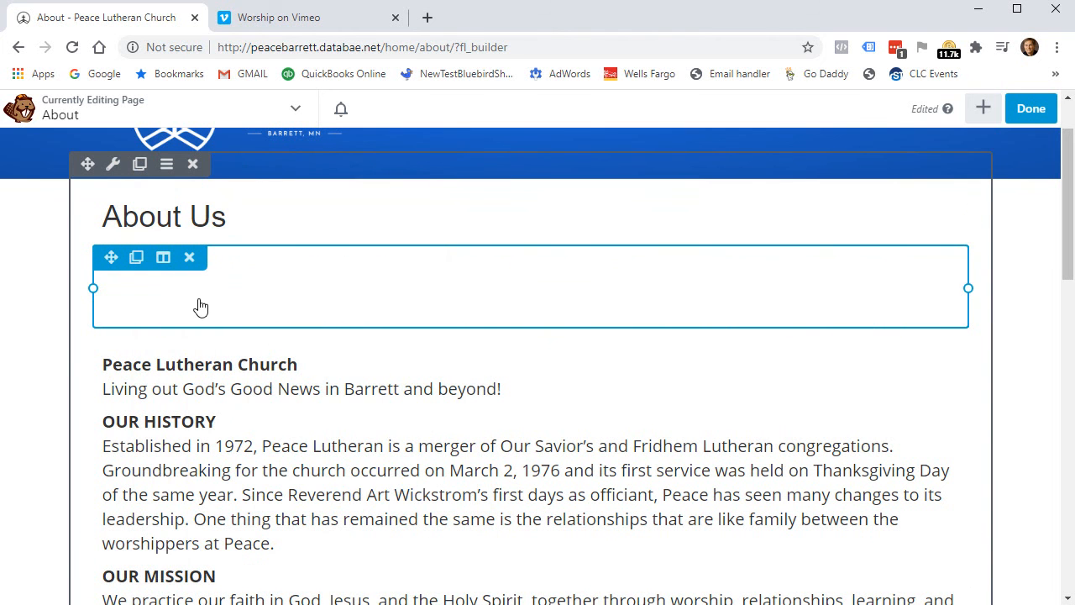
pyautogui.click(190, 258)
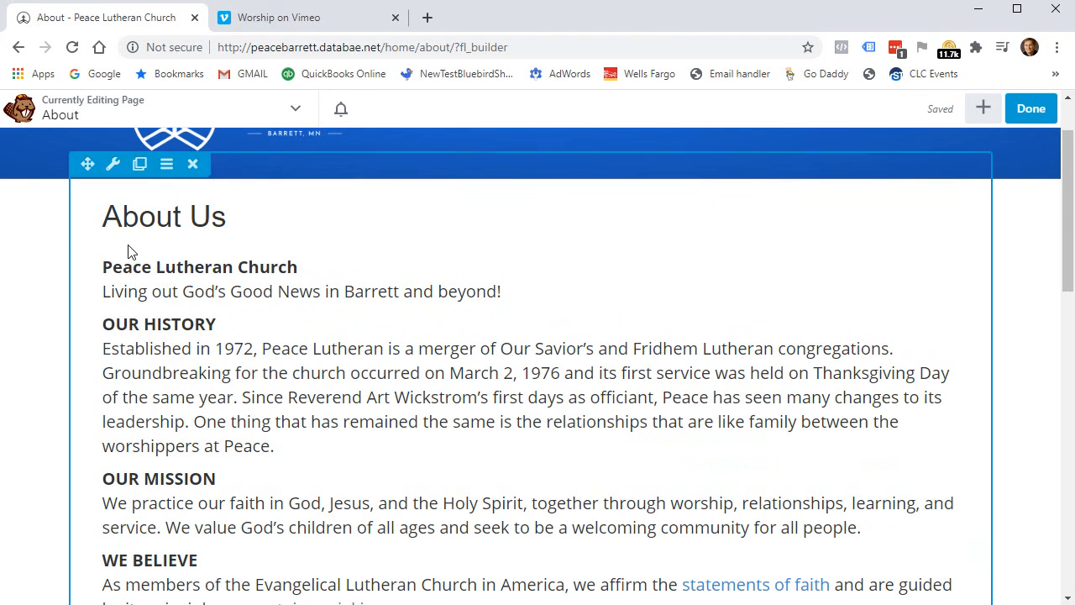
# Publish the About page changes and check the live page.
pyautogui.click(1031, 108)
pyautogui.click(983, 109)
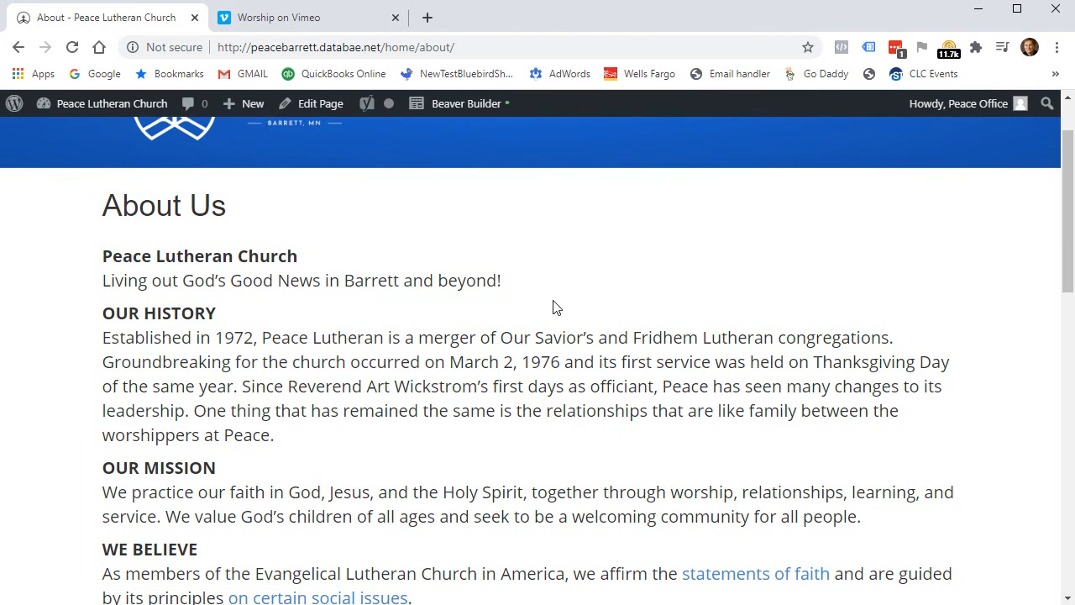
pyautogui.scroll(1, 539, 381)
pyautogui.scroll(-3, 572, 367)
pyautogui.scroll(3, 573, 355)
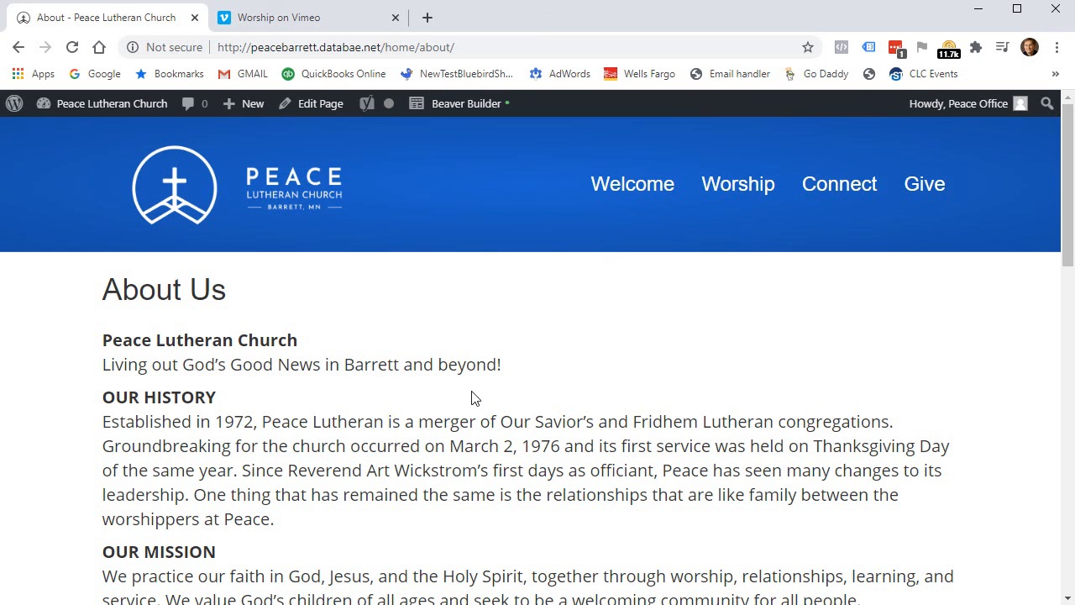
# Go to the Home page via the Welcome menu item and scroll through it.
pyautogui.moveTo(641, 200)
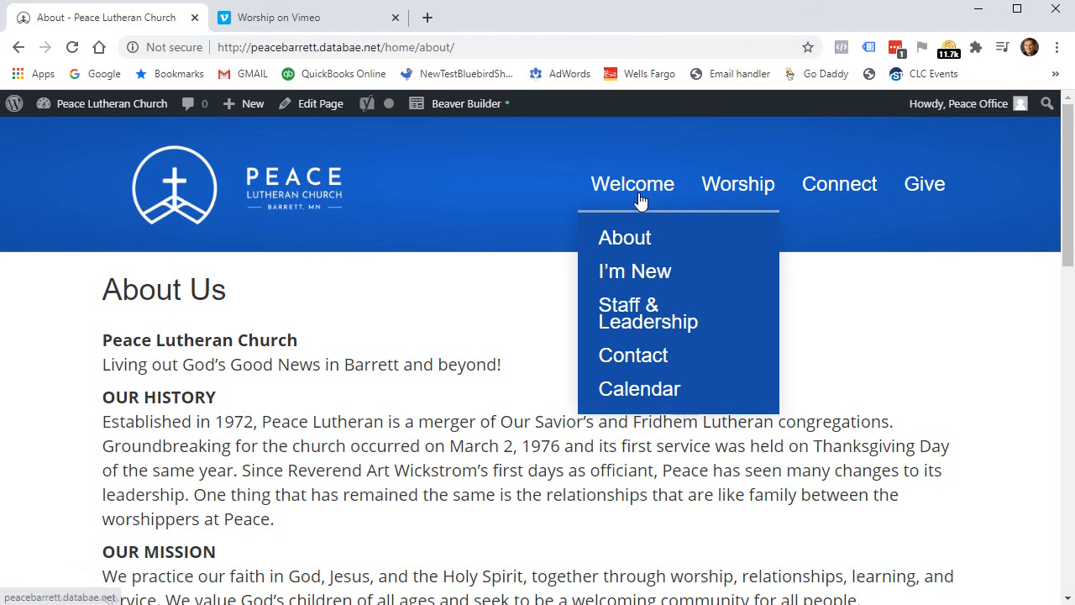
pyautogui.click(642, 192)
pyautogui.scroll(-3, 799, 434)
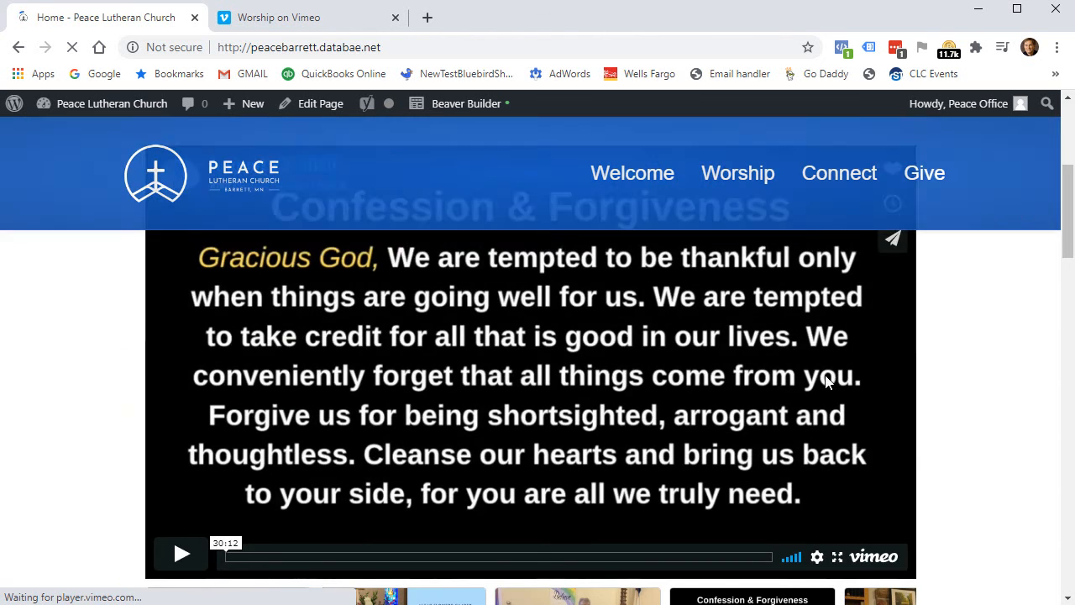
pyautogui.scroll(-2, 377, 396)
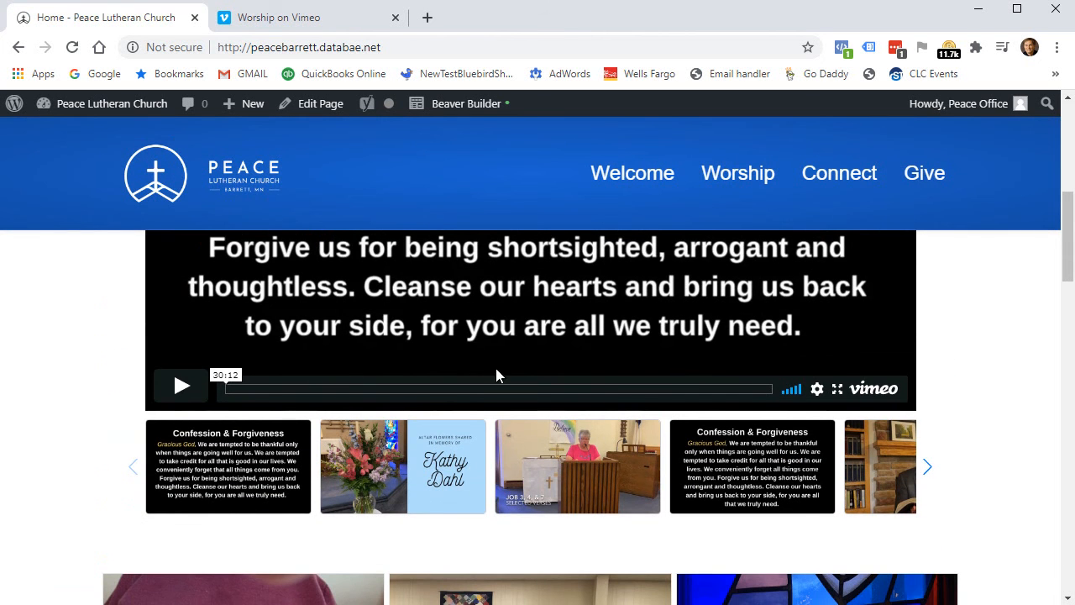
pyautogui.scroll(5, 588, 396)
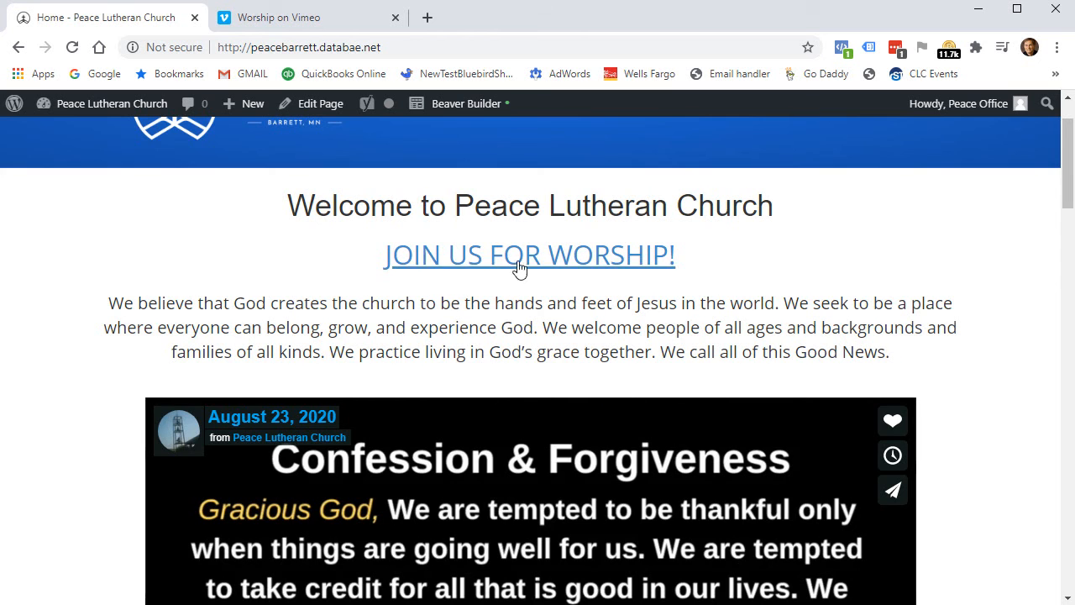
pyautogui.scroll(-5, 423, 412)
pyautogui.scroll(5, 423, 412)
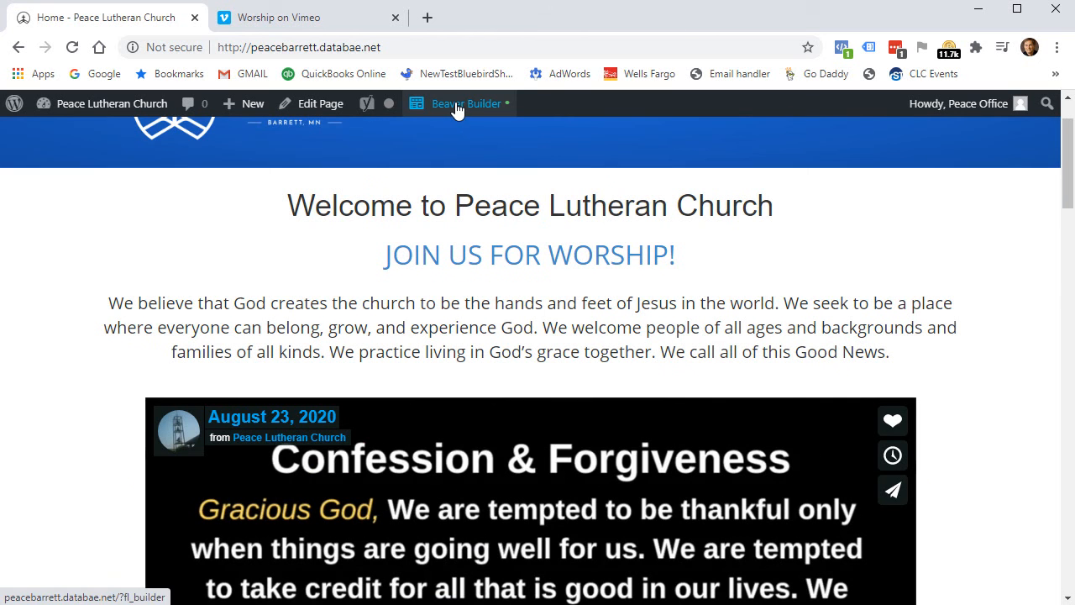
# Launch Beaver Builder on the Home page and scroll down to the button column by the Sunday Worship graphic.
pyautogui.click(458, 104)
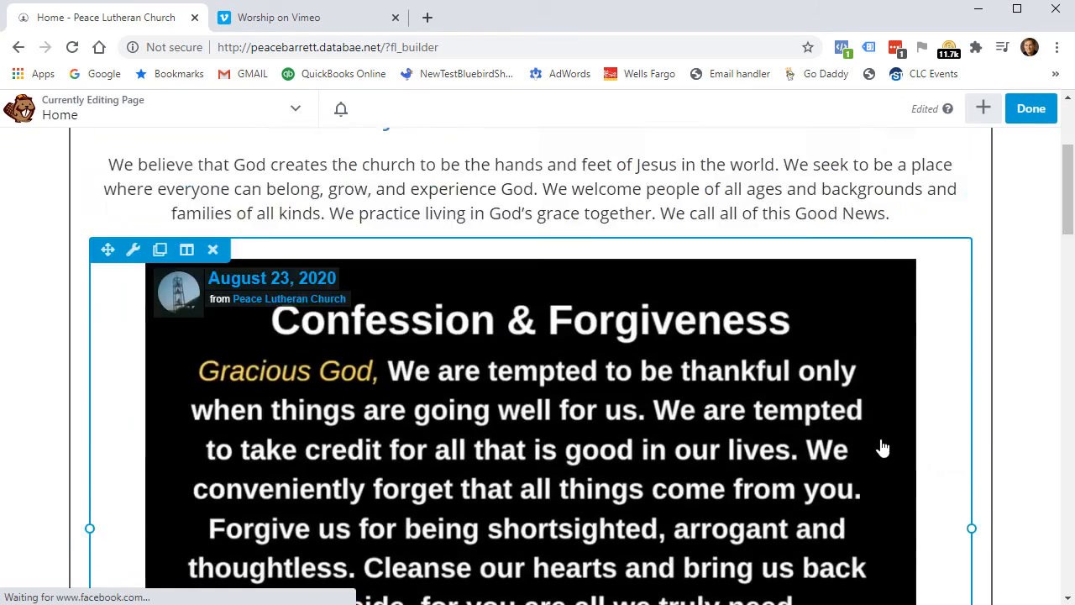
pyautogui.scroll(-4, 470, 273)
pyautogui.scroll(-3, 471, 263)
pyautogui.scroll(-4, 410, 294)
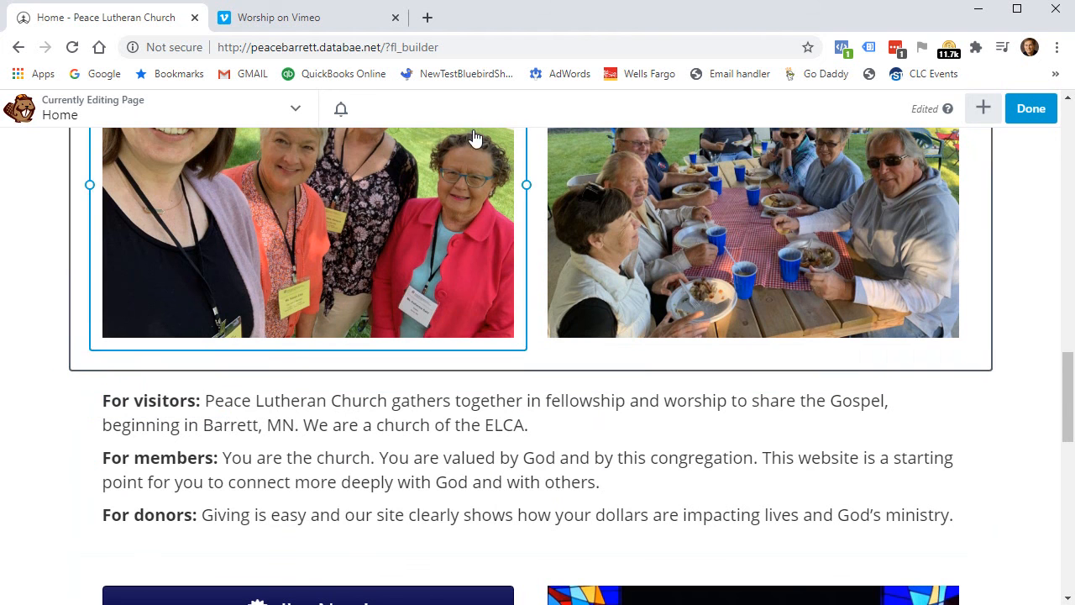
pyautogui.scroll(-4, 532, 364)
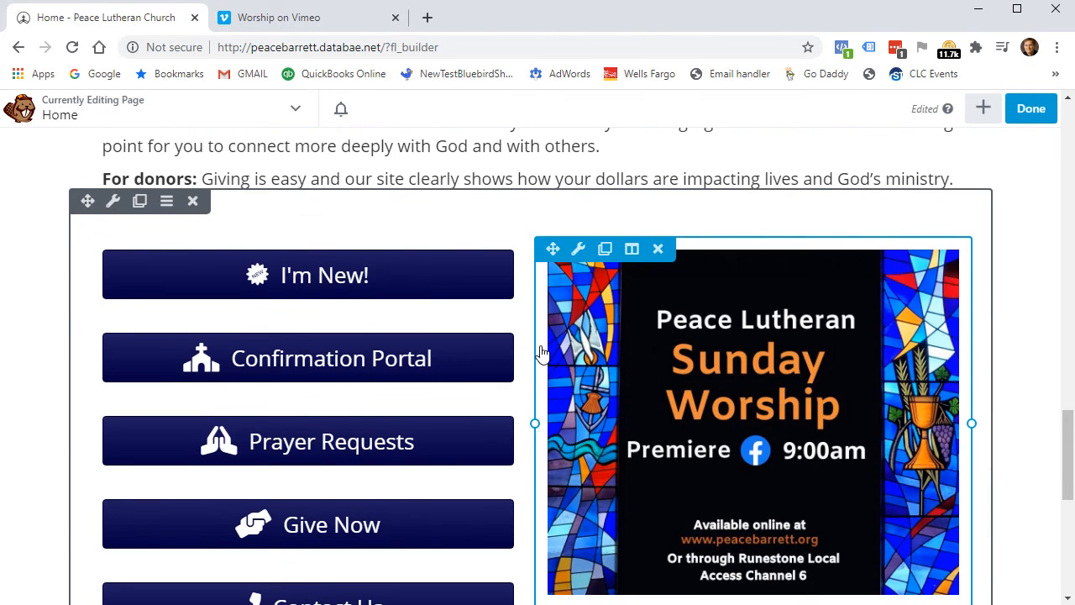
pyautogui.scroll(5, 542, 353)
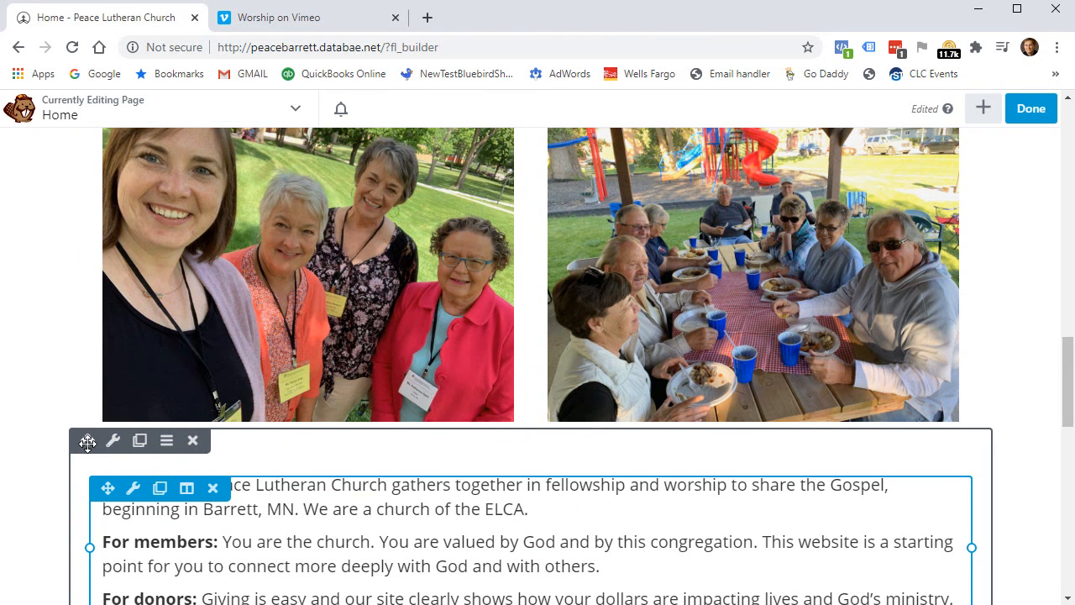
# Drag the For visitors / members / donors text row up to sit just below the video thumbnail slider.
pyautogui.moveTo(88, 442); pyautogui.dragTo(327, 366)
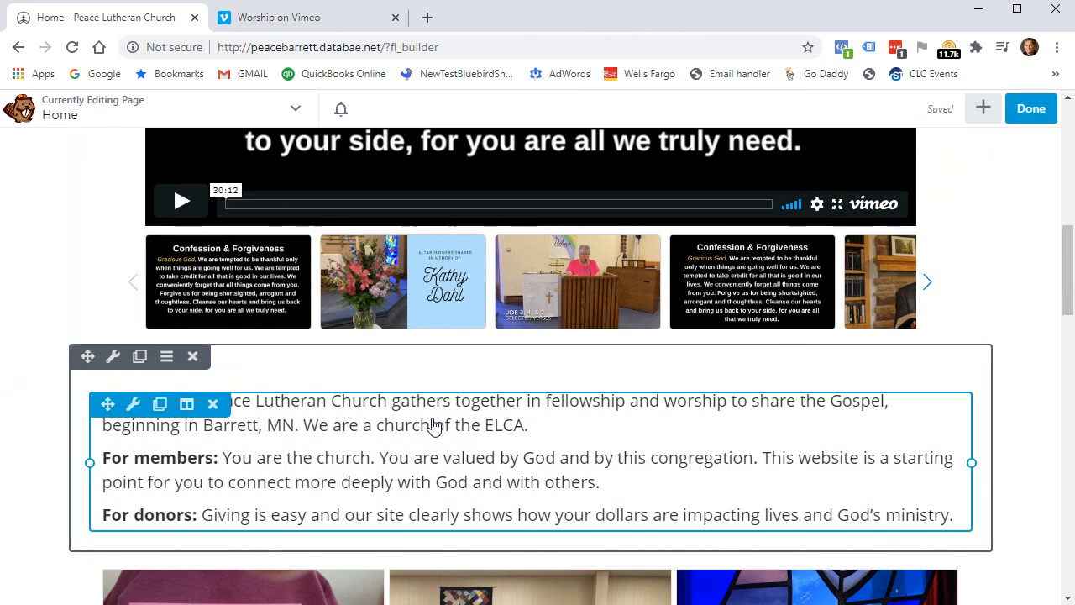
pyautogui.scroll(-3, 386, 540)
pyautogui.scroll(-10, 343, 336)
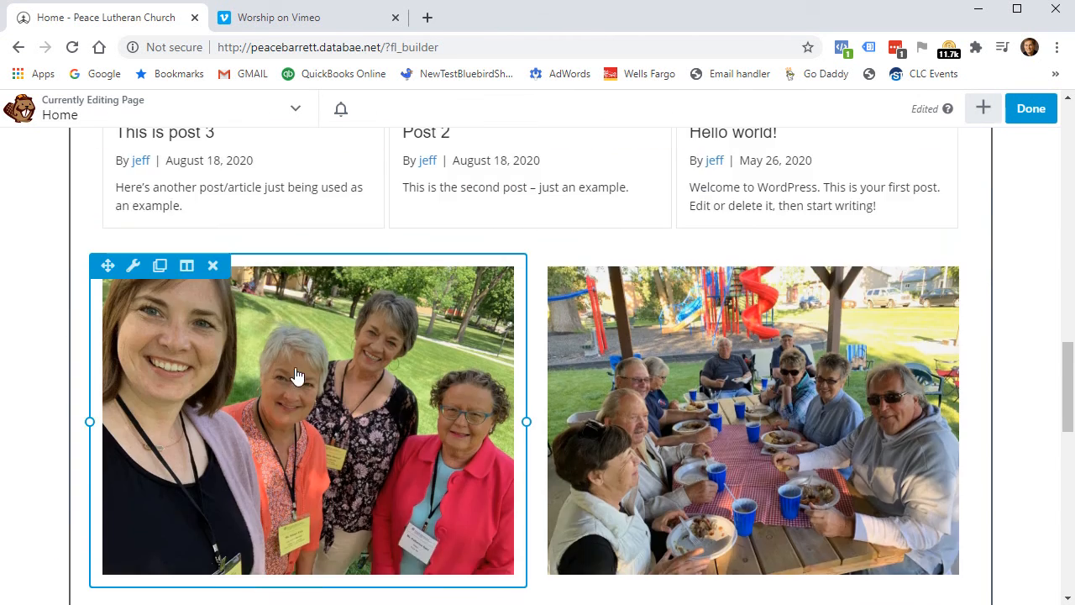
pyautogui.scroll(-6, 292, 340)
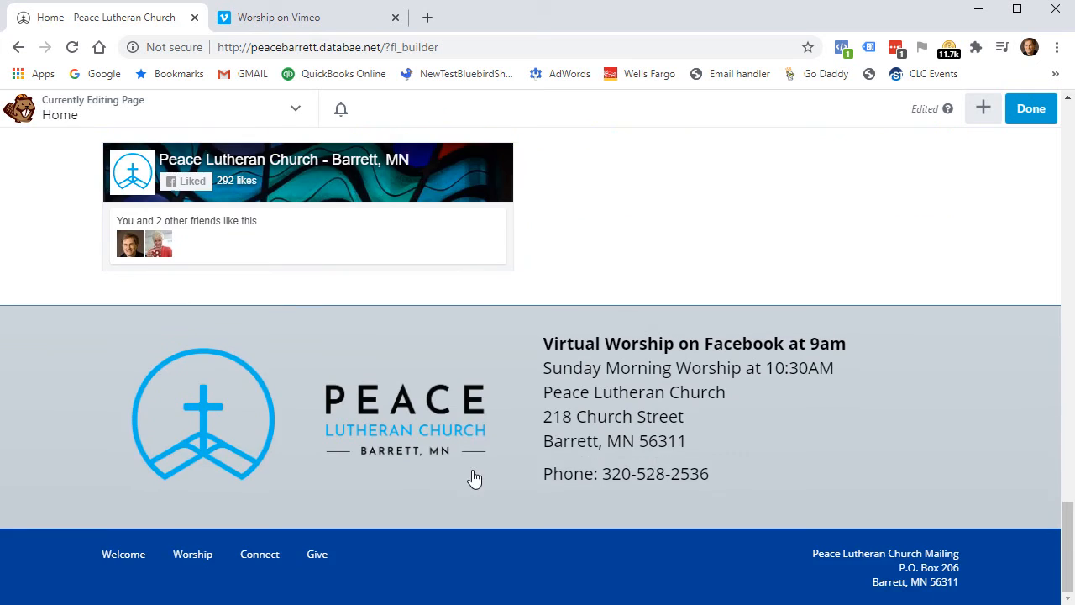
pyautogui.scroll(8, 515, 487)
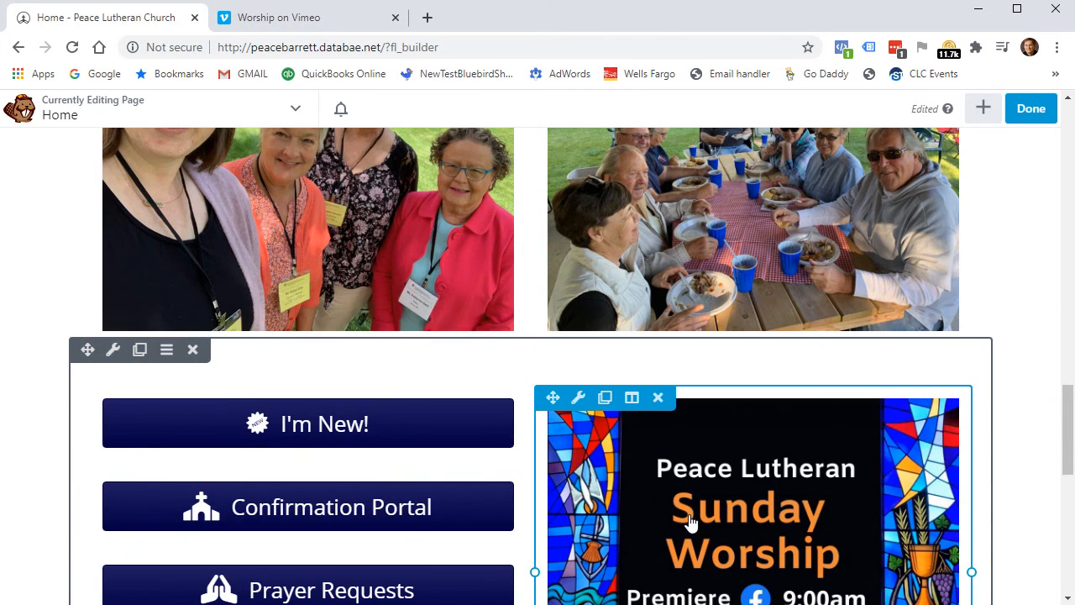
pyautogui.scroll(4, 688, 516)
pyautogui.scroll(-1, 708, 414)
pyautogui.scroll(-3, 708, 413)
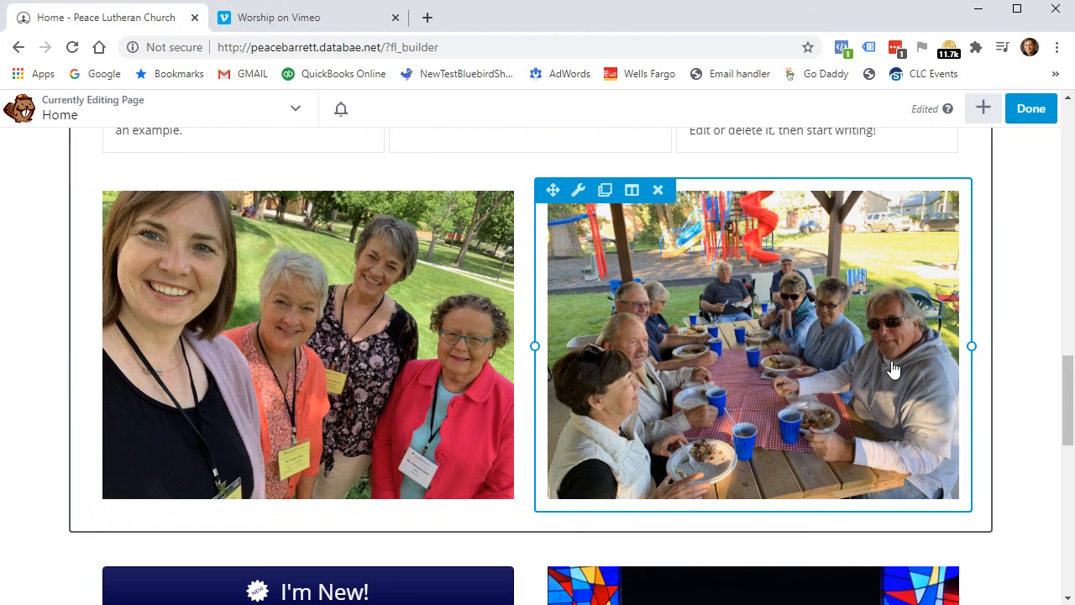
pyautogui.scroll(-4, 893, 370)
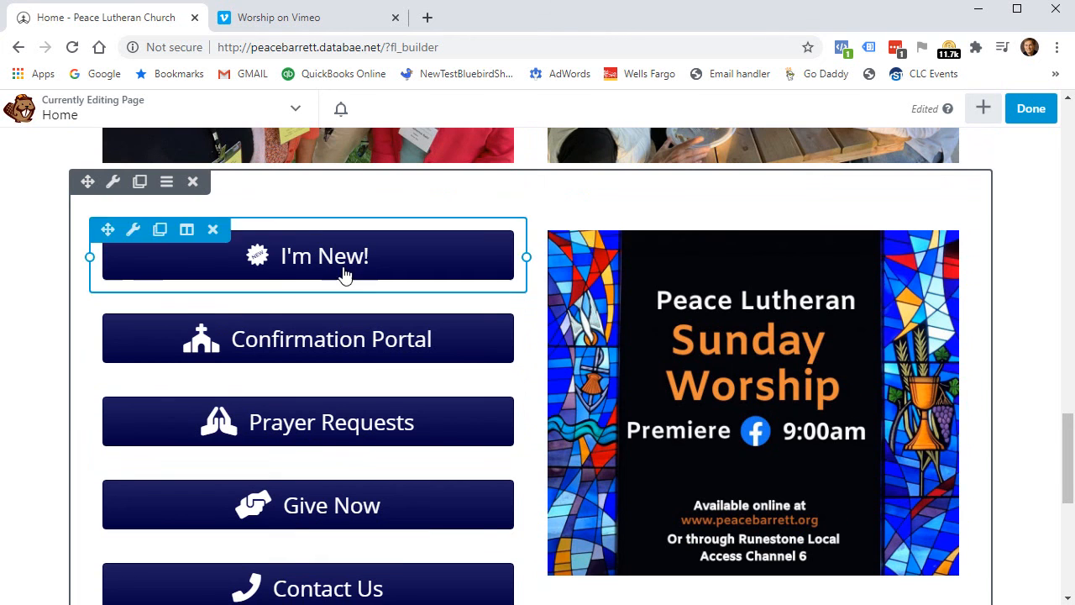
pyautogui.scroll(-6, 863, 506)
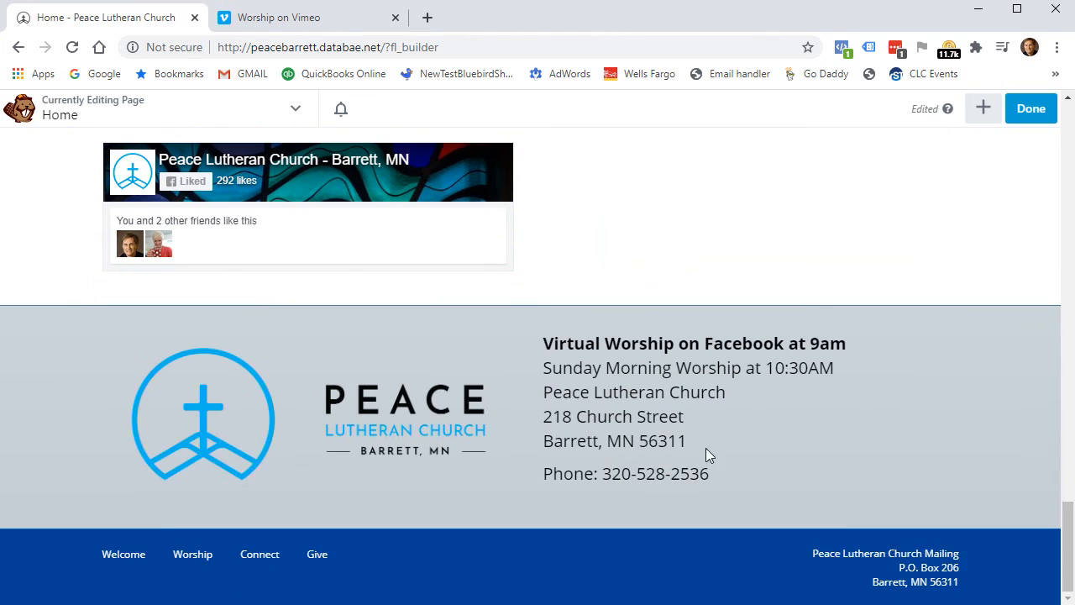
pyautogui.scroll(18, 645, 416)
pyautogui.scroll(-4, 660, 408)
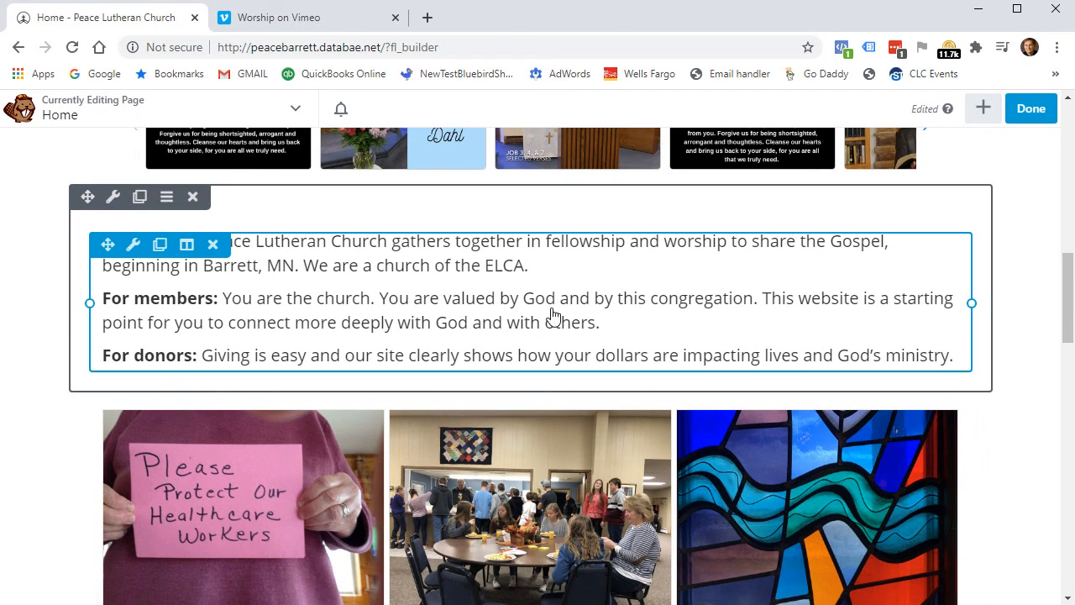
# Add a Photo module beside the For visitors text using the chalk-drawing photo from the media library.
pyautogui.click(984, 109)
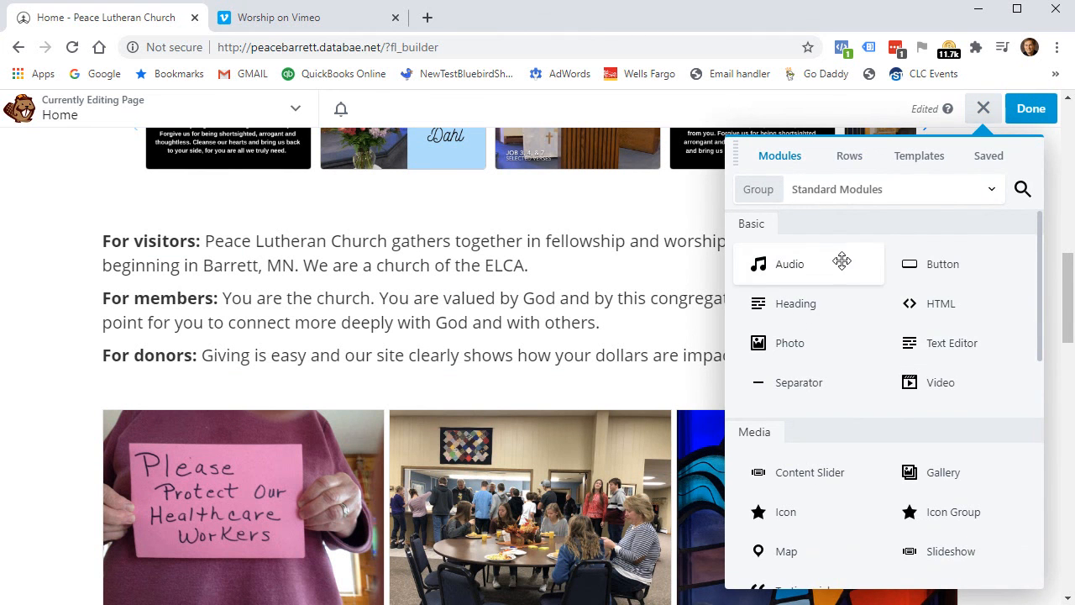
pyautogui.moveTo(804, 342); pyautogui.dragTo(985, 379)
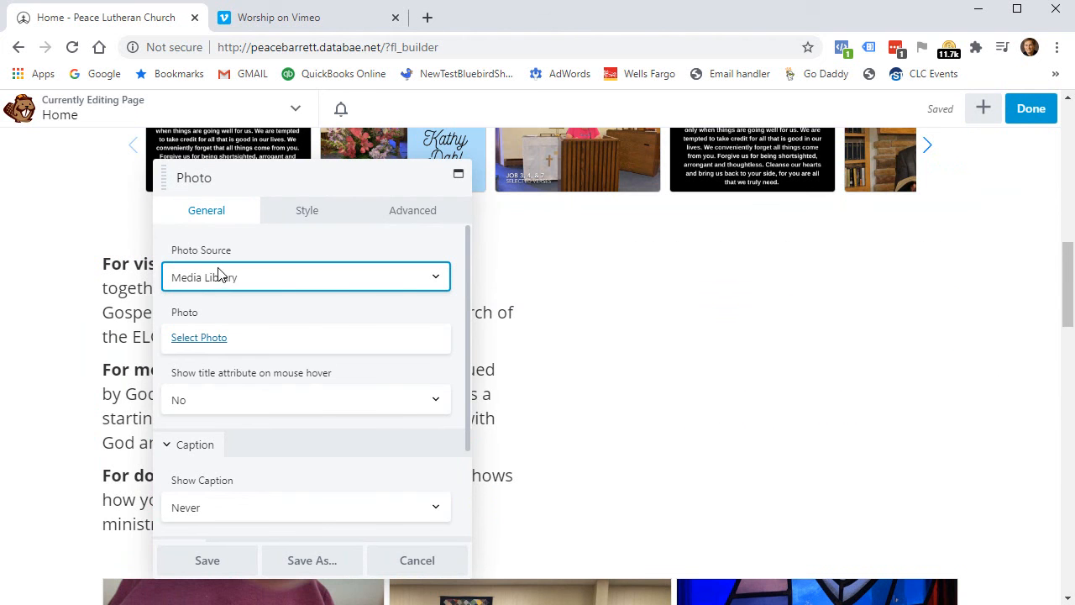
pyautogui.click(206, 340)
pyautogui.click(157, 171)
pyautogui.scroll(-2, 433, 370)
pyautogui.click(692, 280)
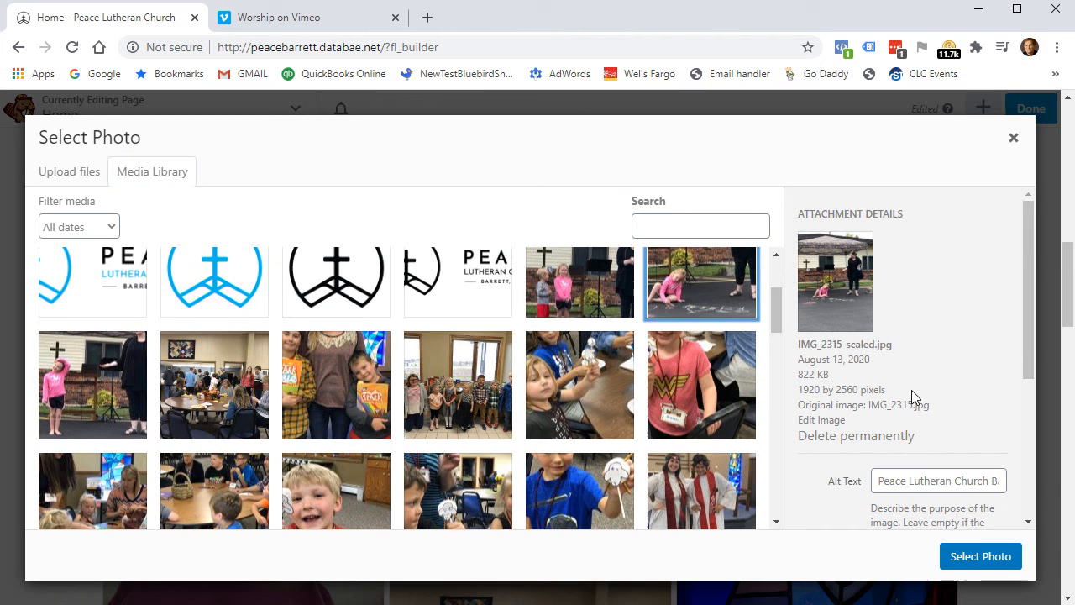
pyautogui.click(977, 556)
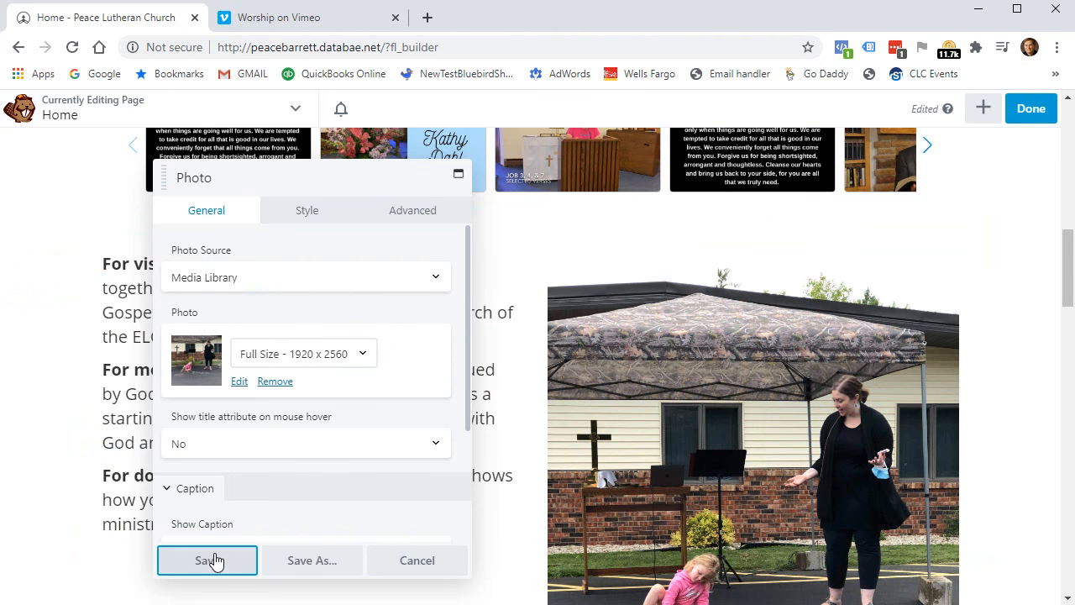
pyautogui.click(211, 560)
# Drag the column divider so the text column spans about 77.5% and the photo 22.5%.
pyautogui.scroll(-2, 1047, 408)
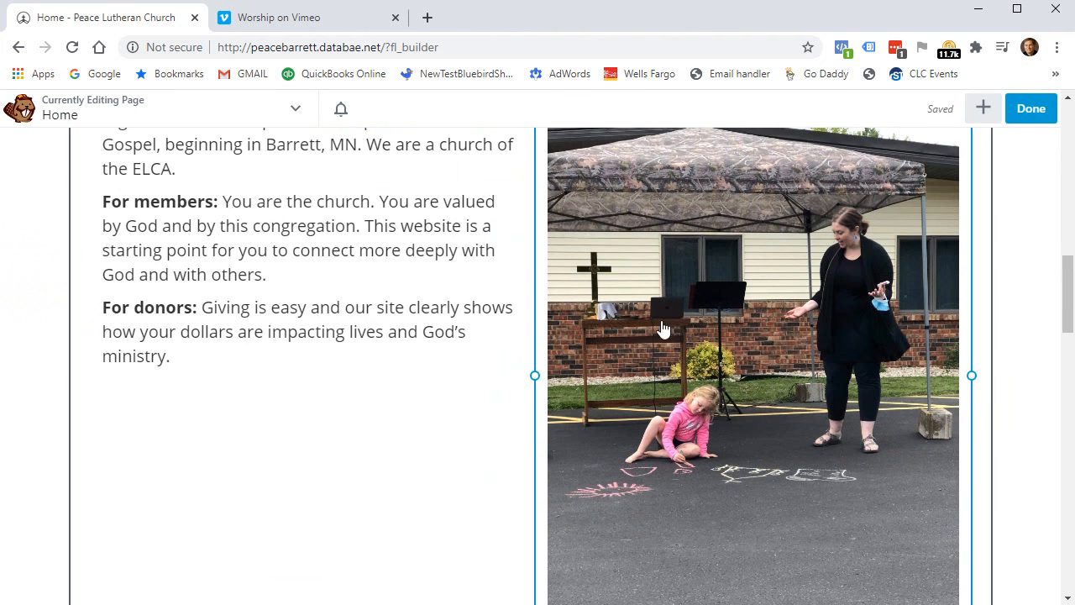
pyautogui.scroll(2, 689, 308)
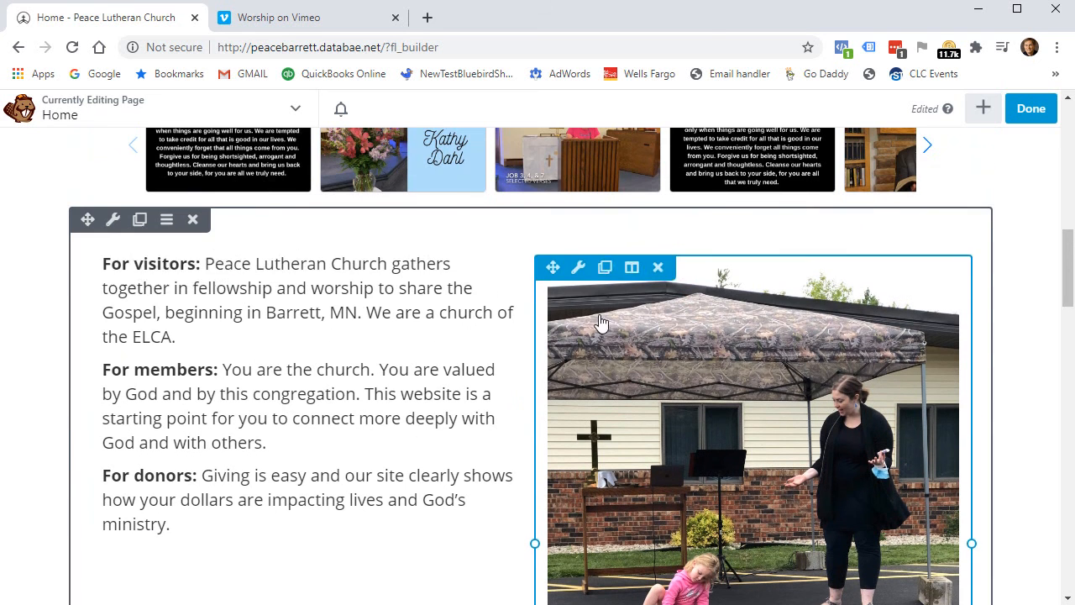
pyautogui.scroll(-4, 802, 493)
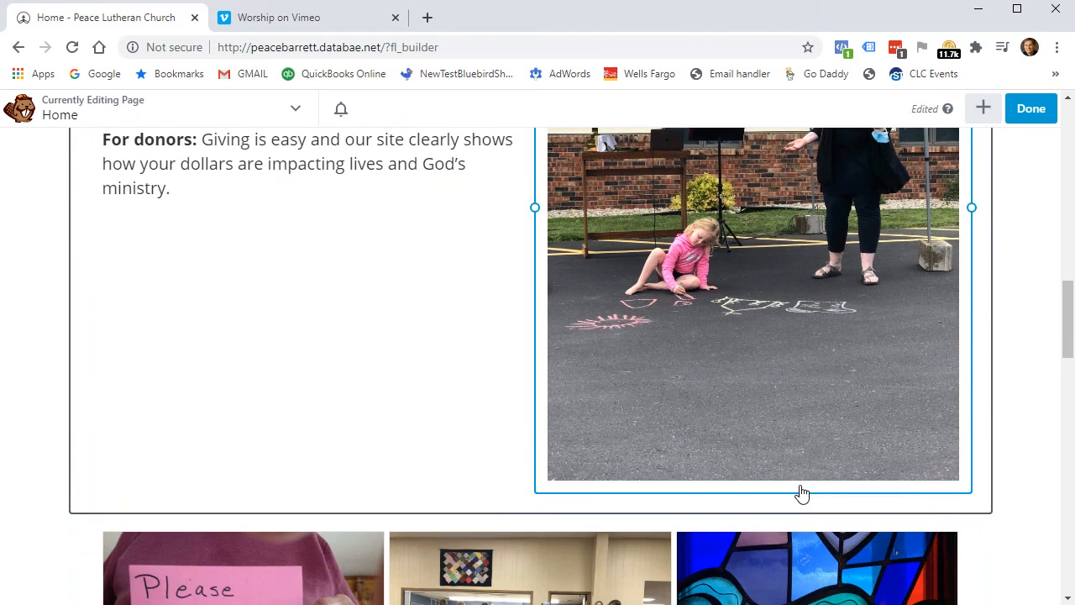
pyautogui.scroll(3, 802, 493)
pyautogui.scroll(-1, 576, 405)
pyautogui.moveTo(538, 376); pyautogui.dragTo(784, 355)
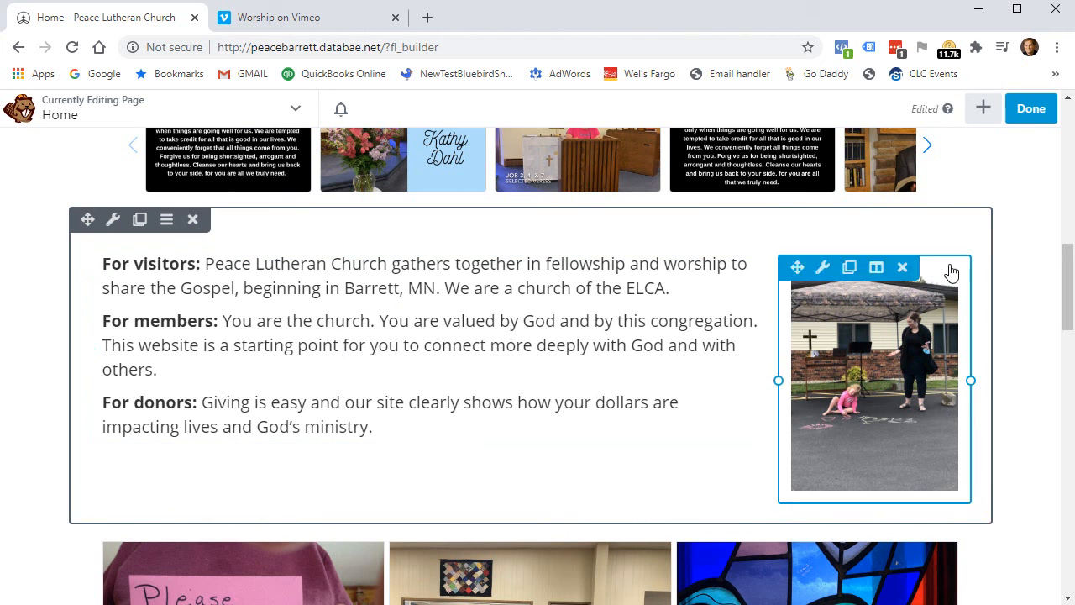
# Discard the unpublished layout changes via Done > Discard, confirm, and view the live Home page.
pyautogui.click(1038, 118)
pyautogui.click(780, 110)
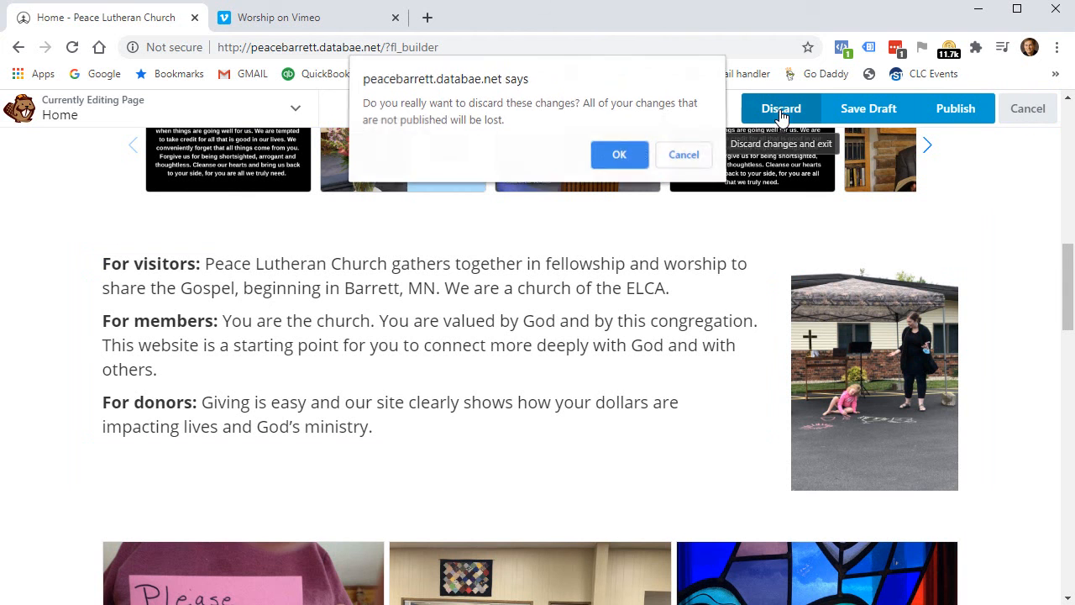
pyautogui.click(619, 159)
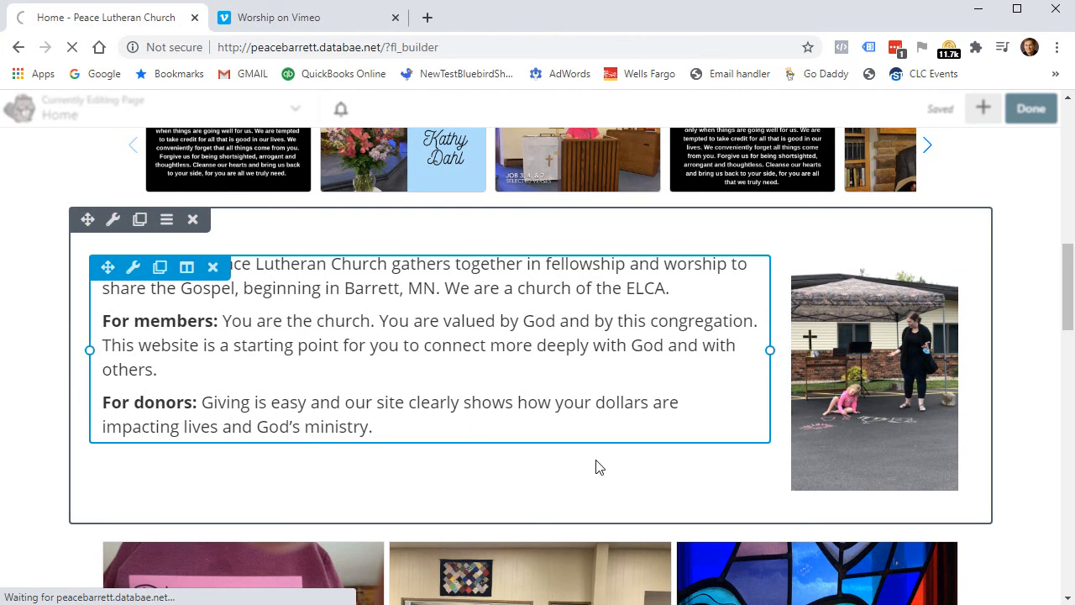
pyautogui.scroll(-15, 321, 342)
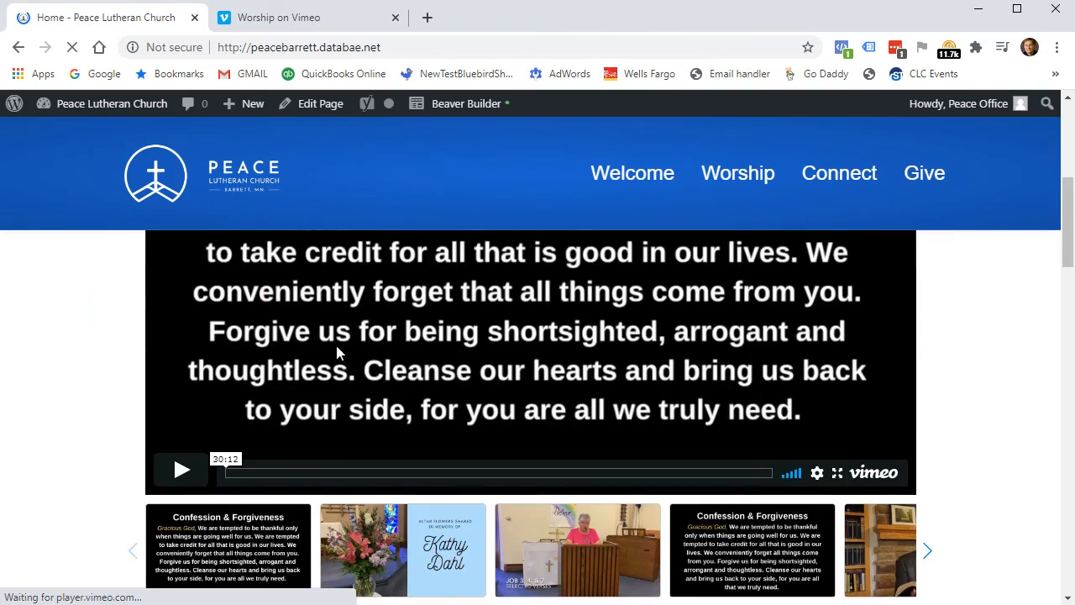
pyautogui.scroll(-5, 321, 342)
pyautogui.scroll(3, 321, 342)
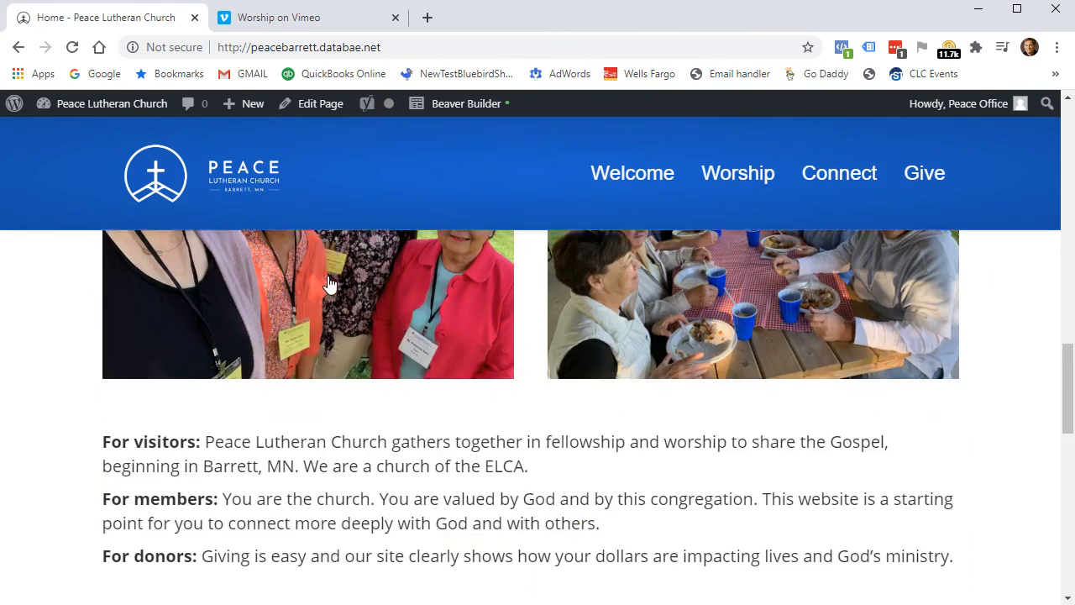
pyautogui.scroll(-3, 420, 563)
pyautogui.scroll(-4, 380, 538)
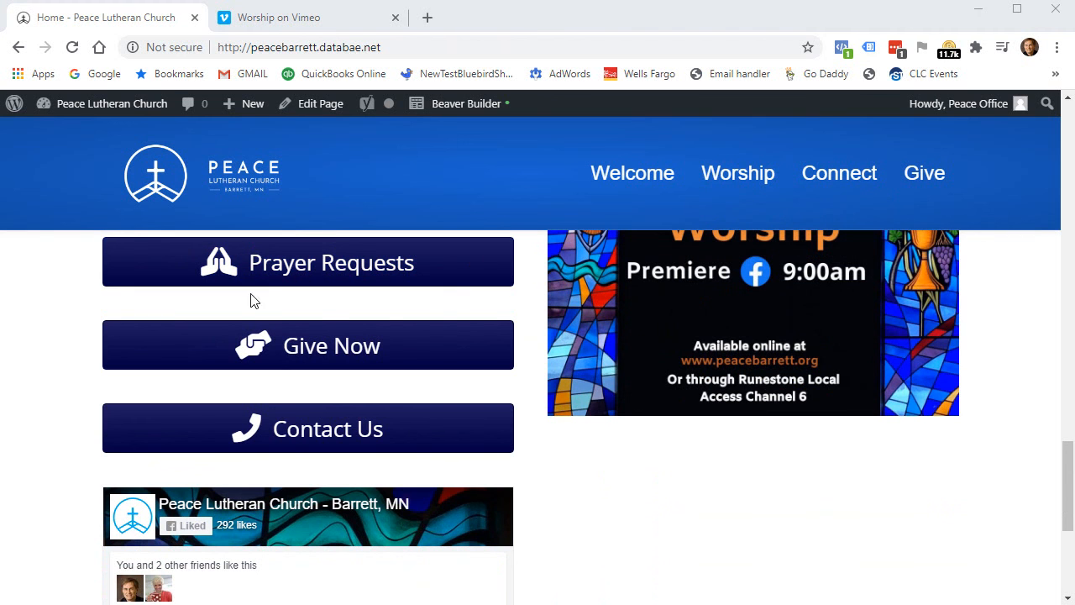
pyautogui.moveTo(95, 113)
pyautogui.moveTo(641, 177)
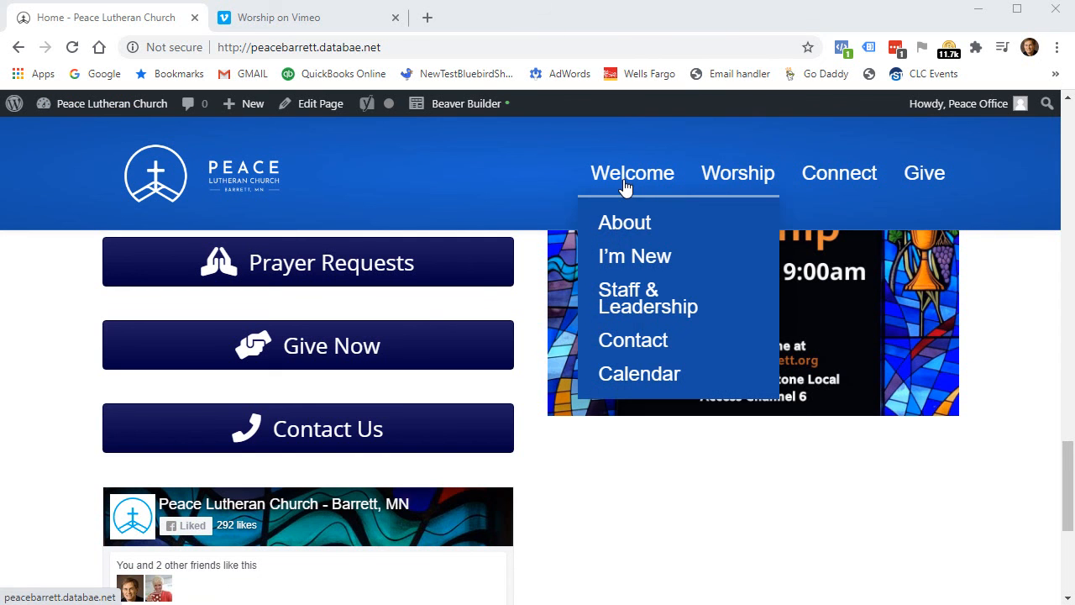
pyautogui.click(95, 110)
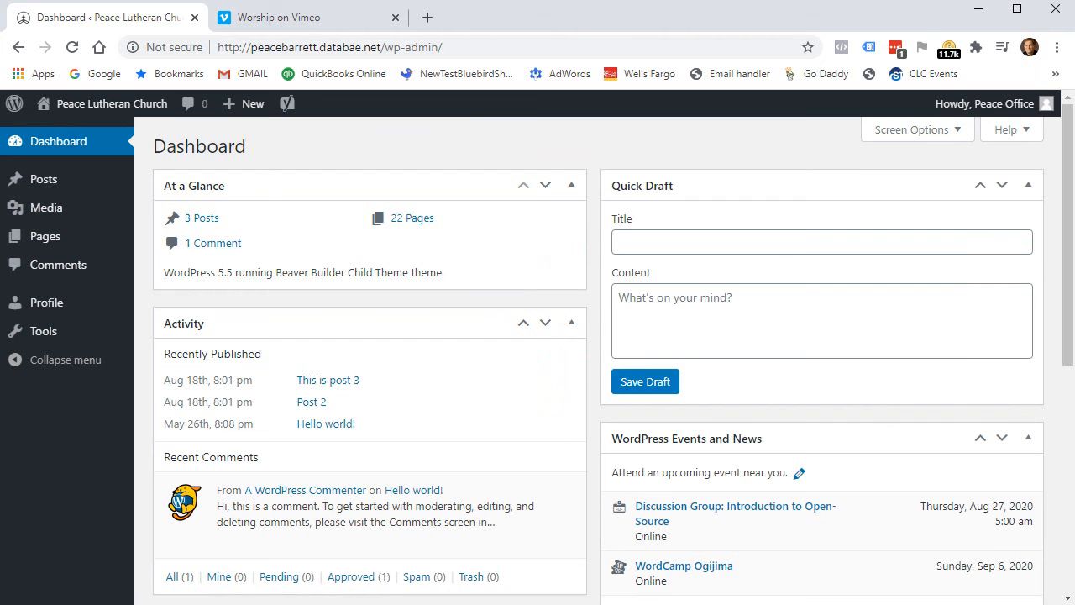
pyautogui.moveTo(52, 220)
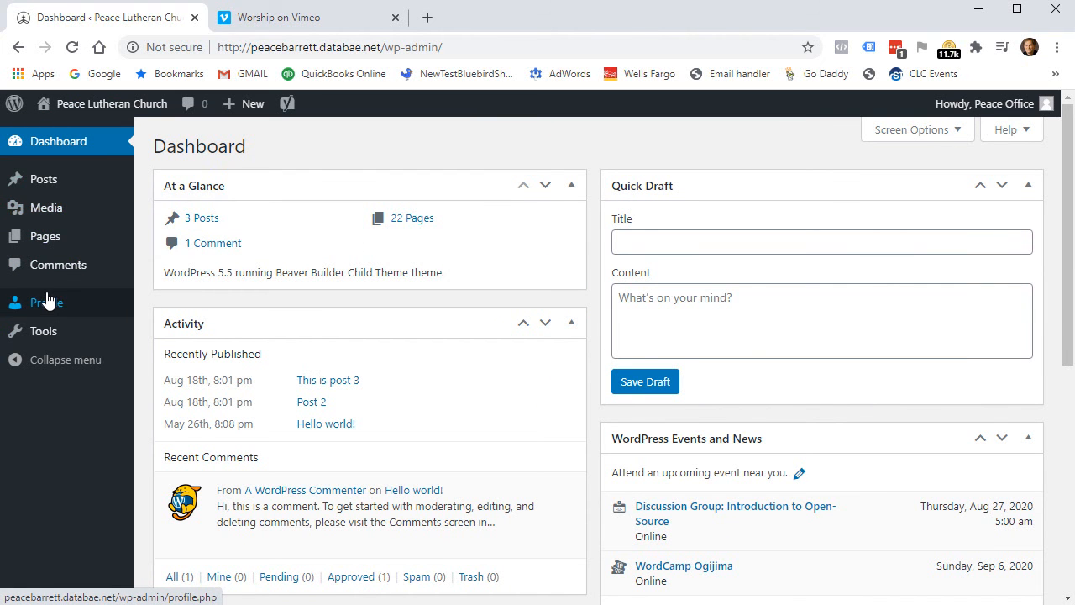
pyautogui.moveTo(56, 239)
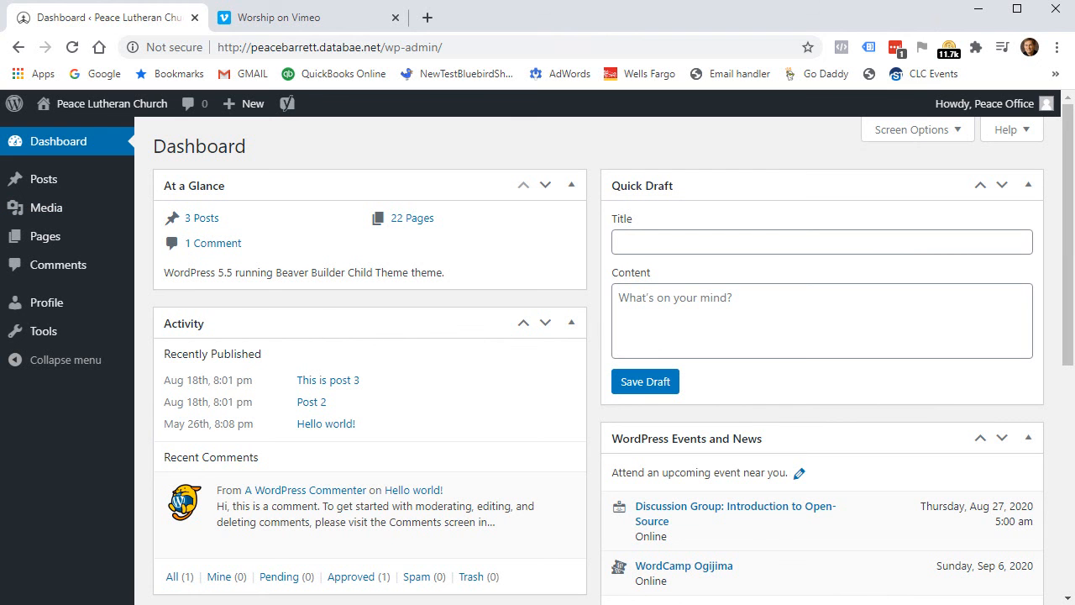
pyautogui.click(97, 112)
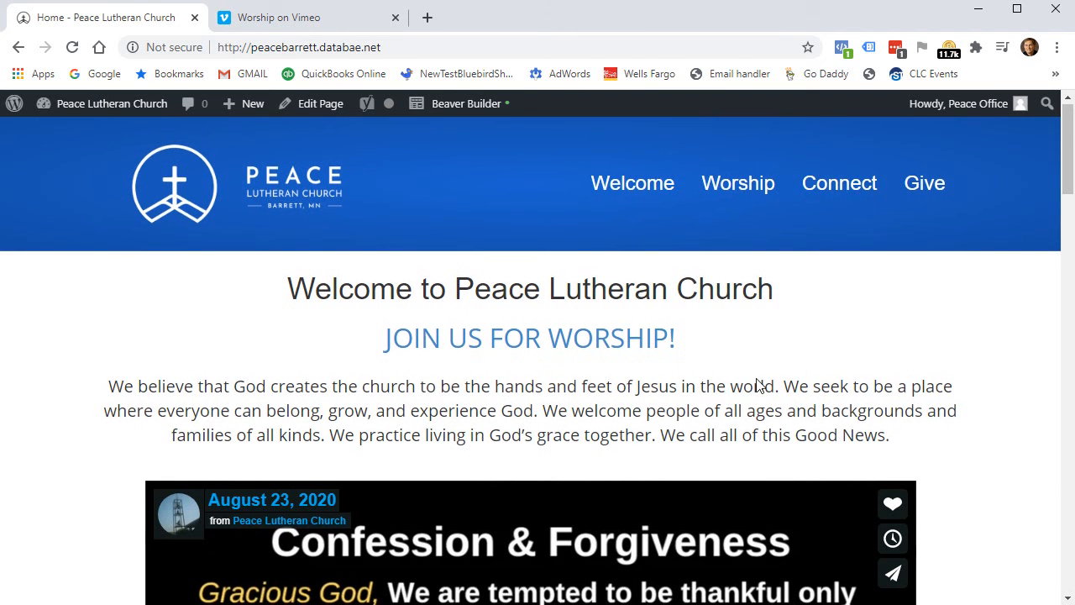
# Go to the Worship page from the church site's top navigation menu.
pyautogui.scroll(-2, 748, 384)
pyautogui.scroll(2, 748, 385)
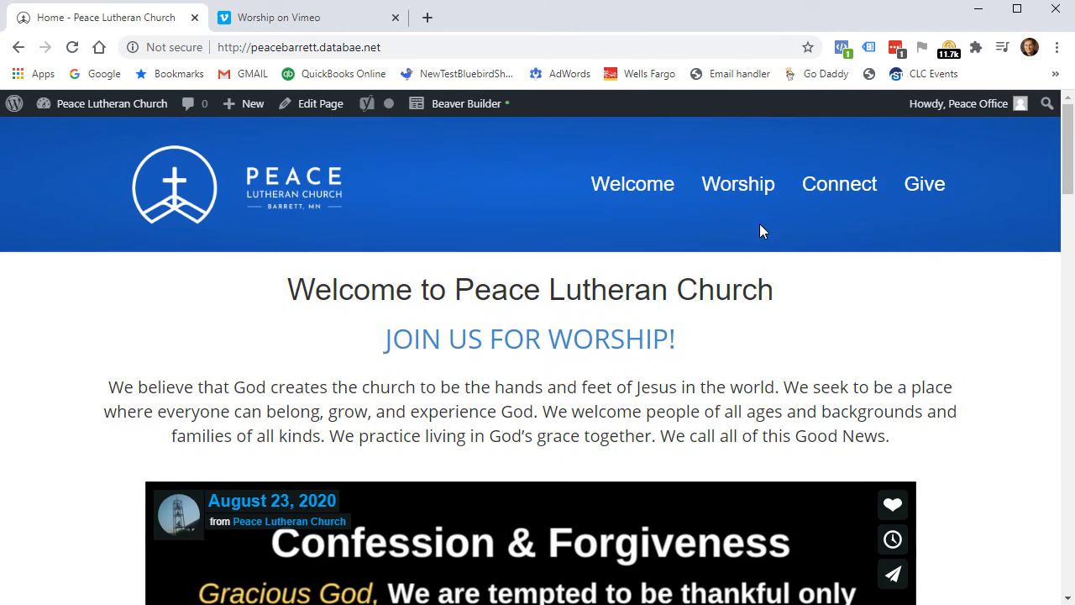
pyautogui.click(739, 182)
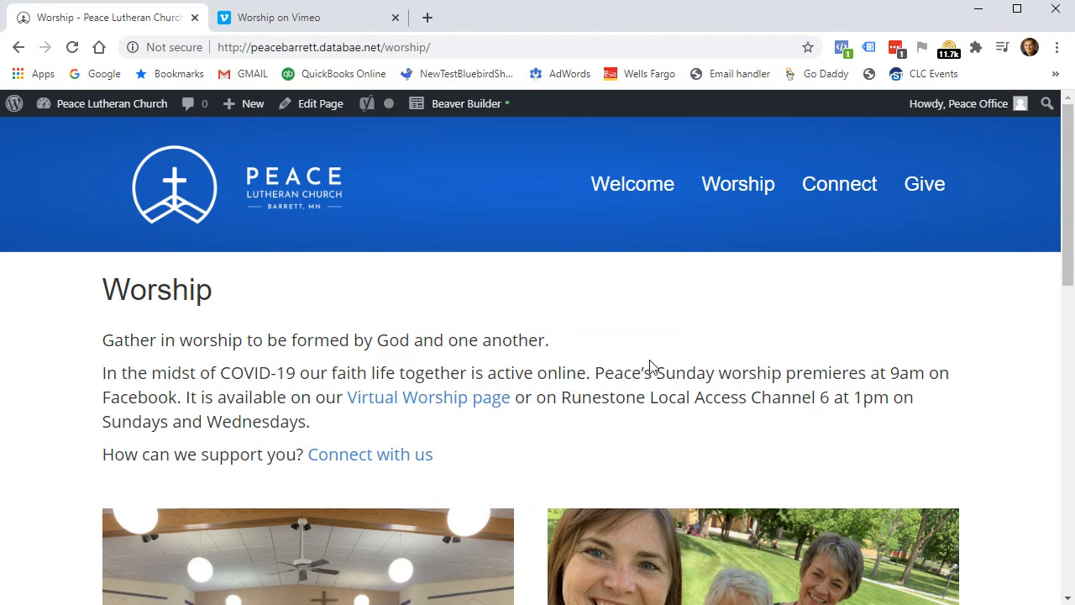
pyautogui.scroll(-6, 705, 375)
pyautogui.scroll(5, 705, 375)
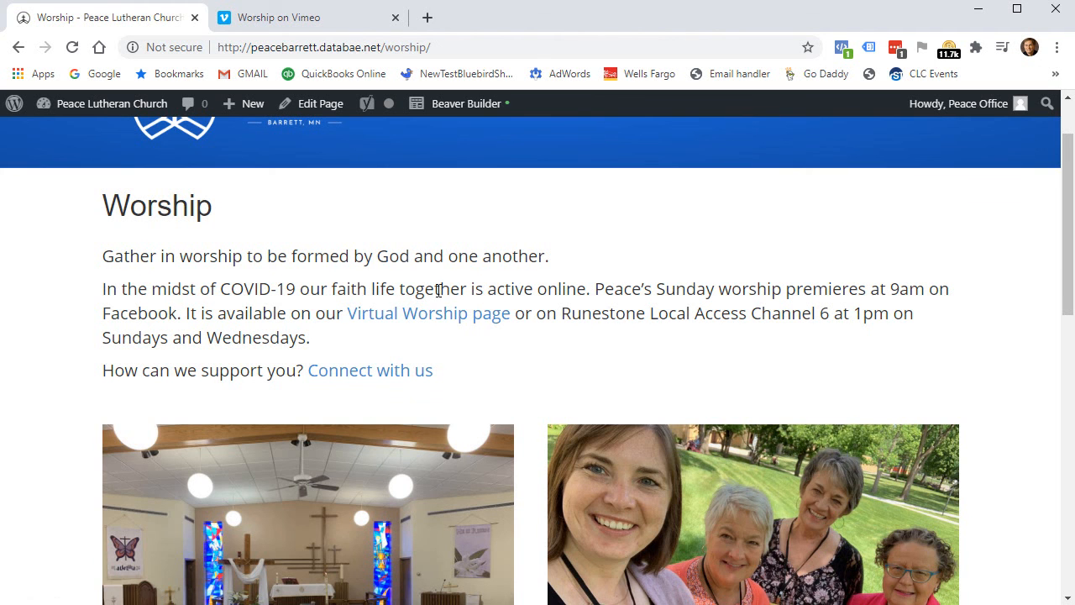
# Open the Worship page's intro text in Beaver Builder and add a new line after 'Wednesdays.'.
pyautogui.click(451, 104)
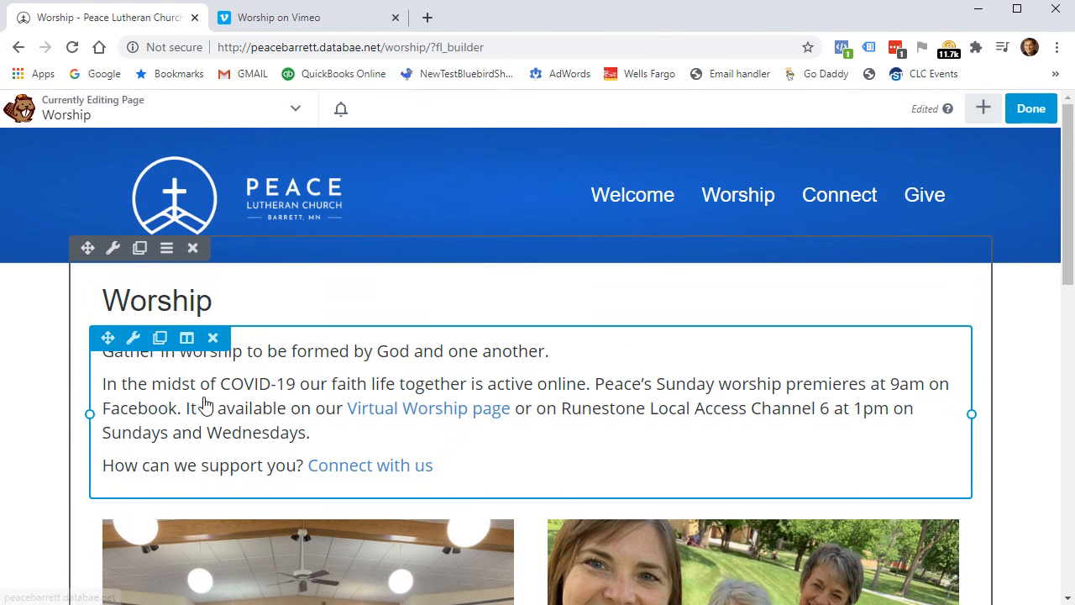
pyautogui.click(203, 405)
pyautogui.moveTo(380, 152); pyautogui.dragTo(476, 168)
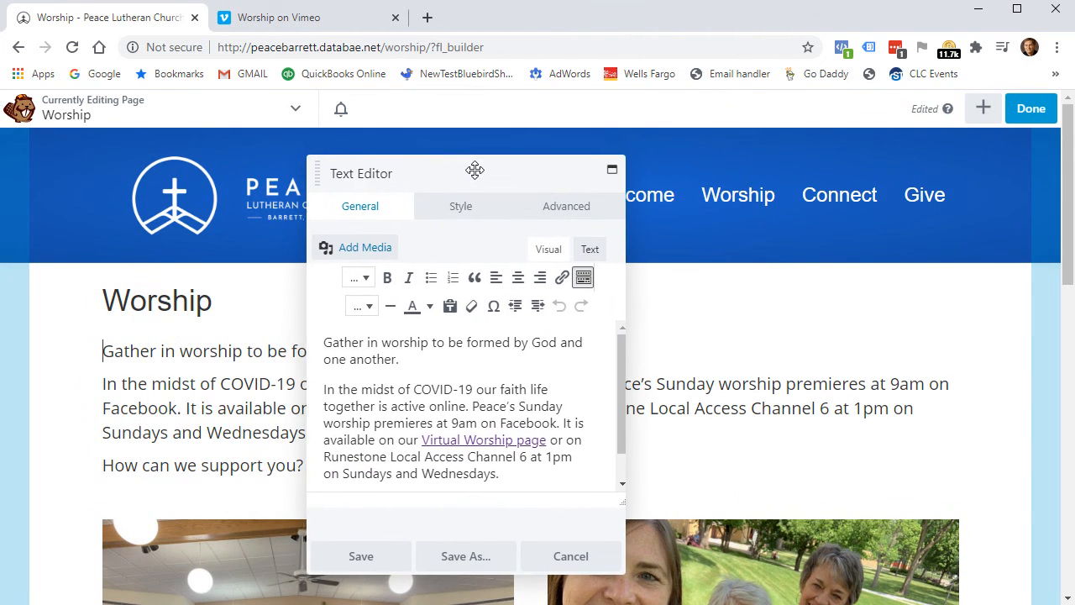
pyautogui.click(537, 472)
pyautogui.press('Return')
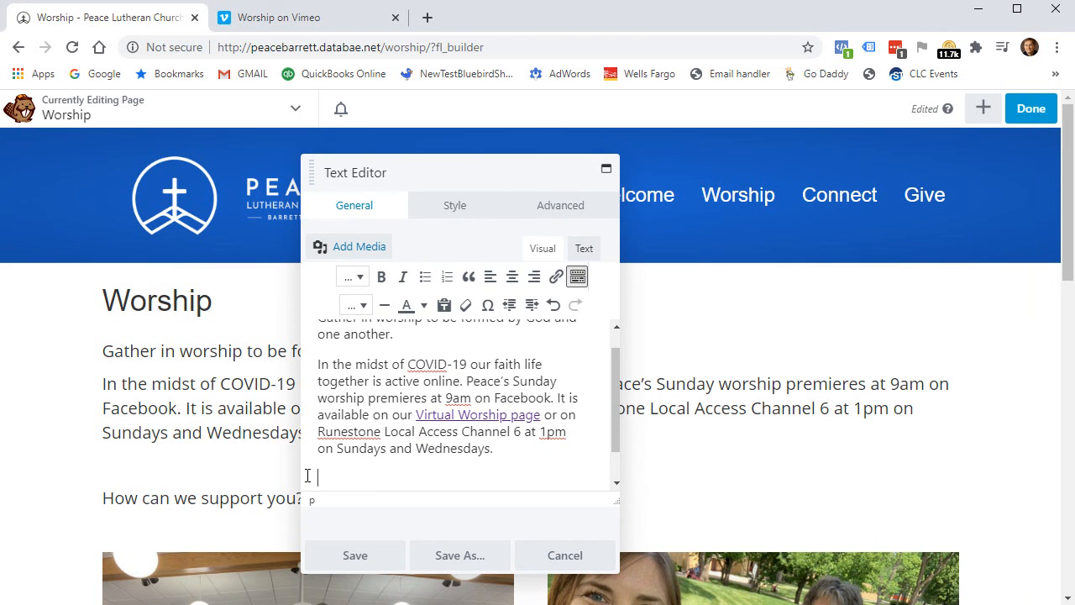
# Upload Viking SportsmenAugust2020ppt.pdf to the media library through Add Media.
pyautogui.click(357, 248)
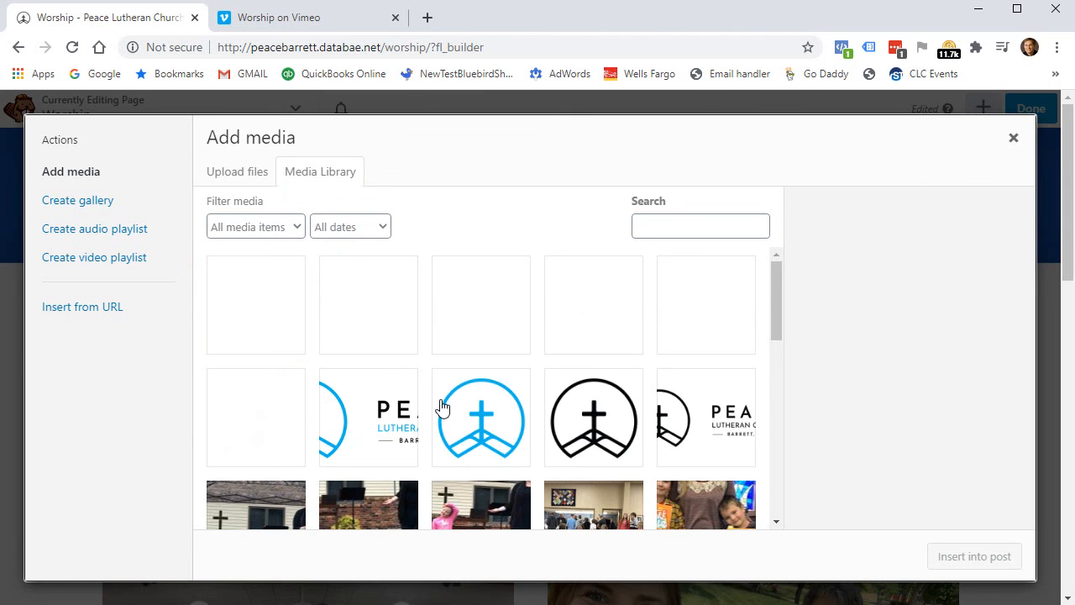
pyautogui.scroll(-5, 504, 374)
pyautogui.click(674, 220)
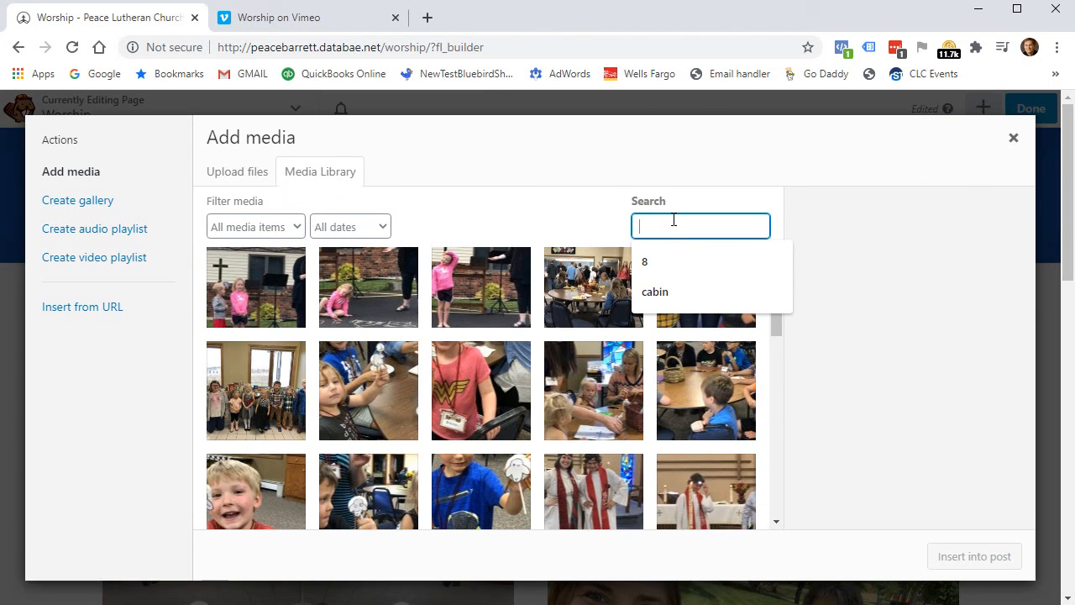
pyautogui.write('pdf')
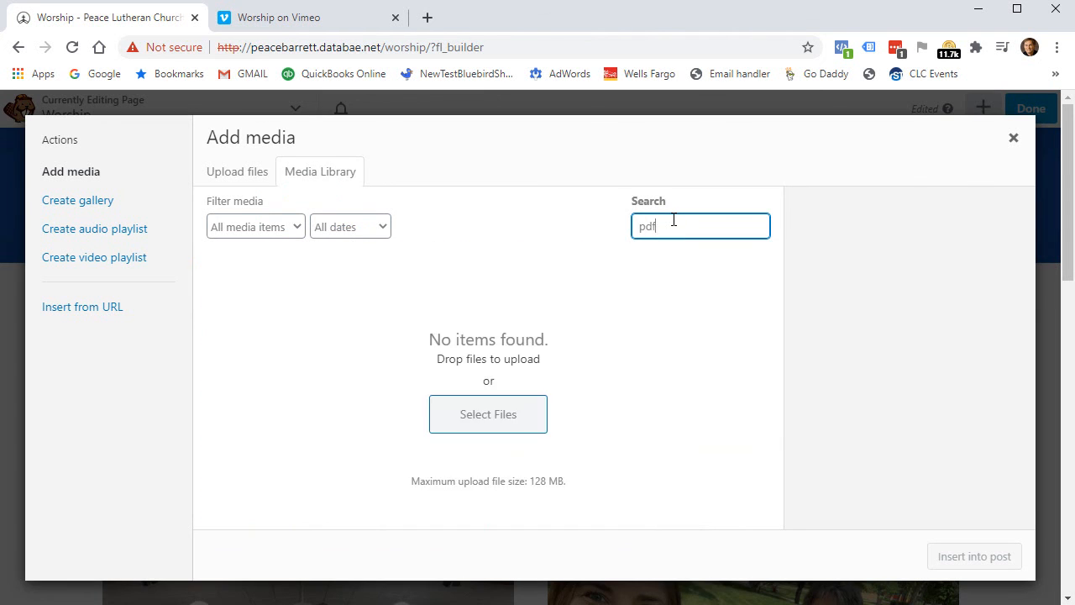
pyautogui.click(241, 174)
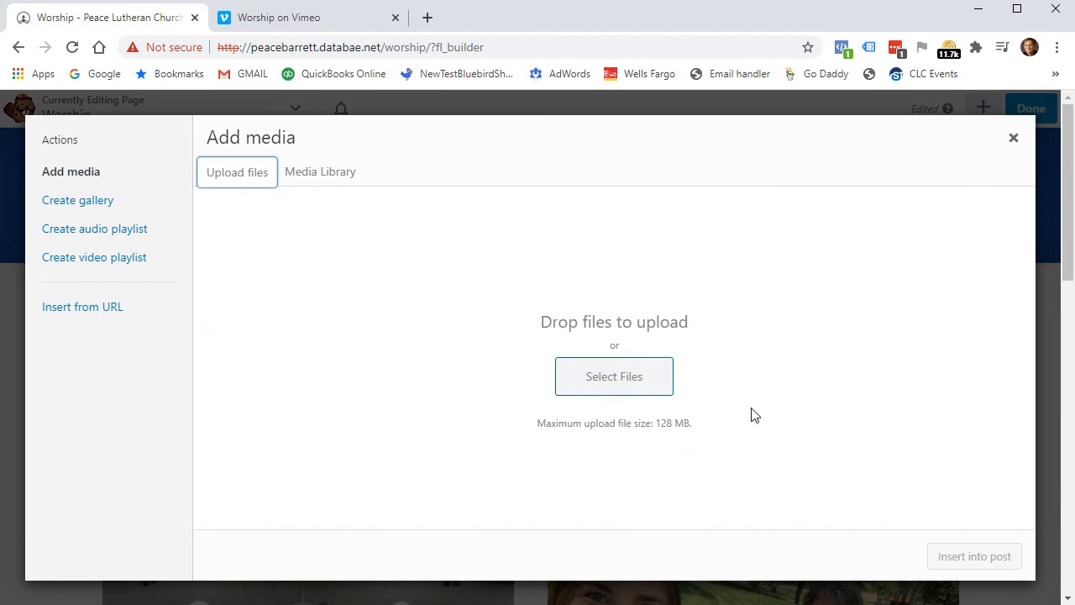
pyautogui.click(638, 380)
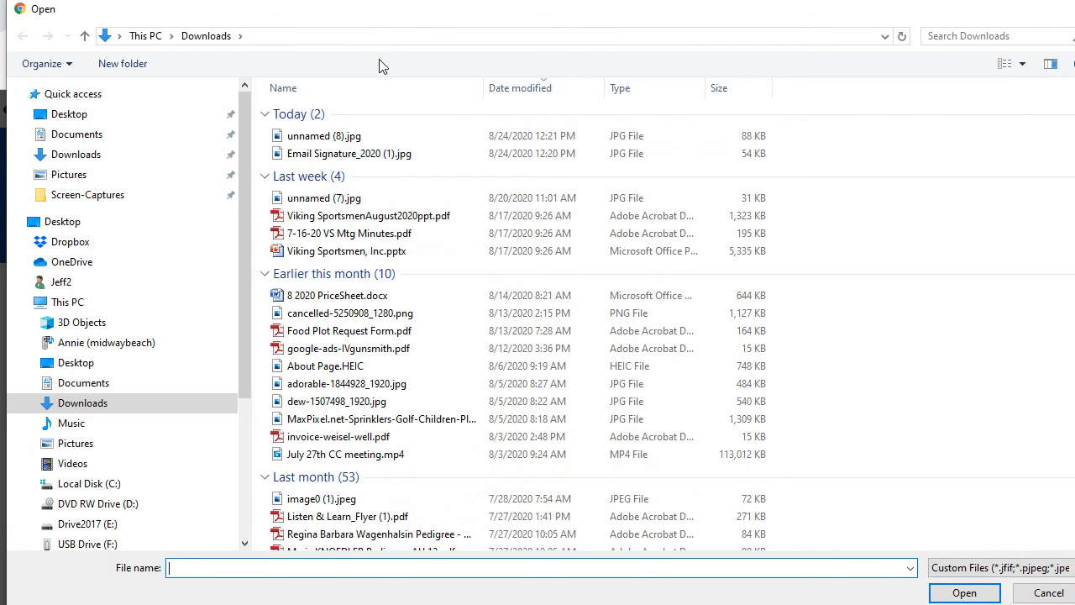
pyautogui.click(400, 220)
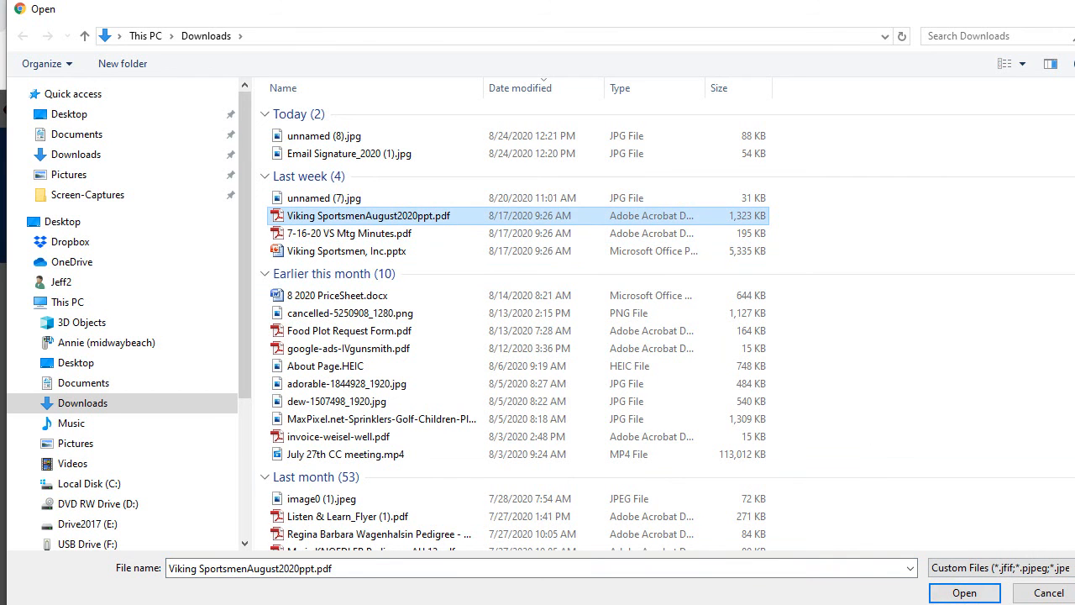
pyautogui.click(974, 594)
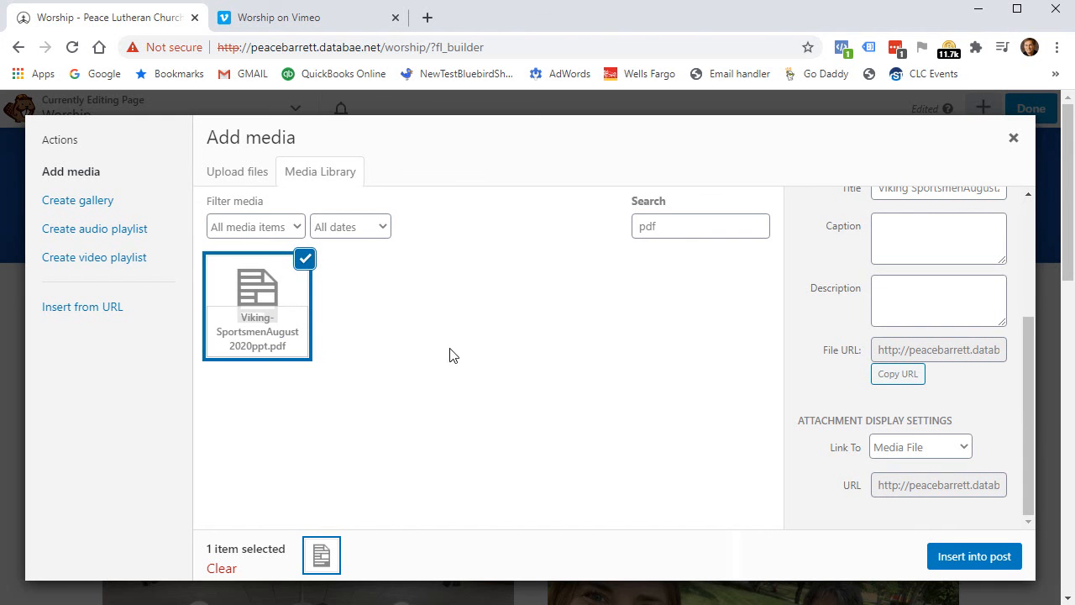
# Insert a Viking SportsmenAugust2020ppt PDF link into the text, save it, and publish the Worship page.
pyautogui.click(974, 556)
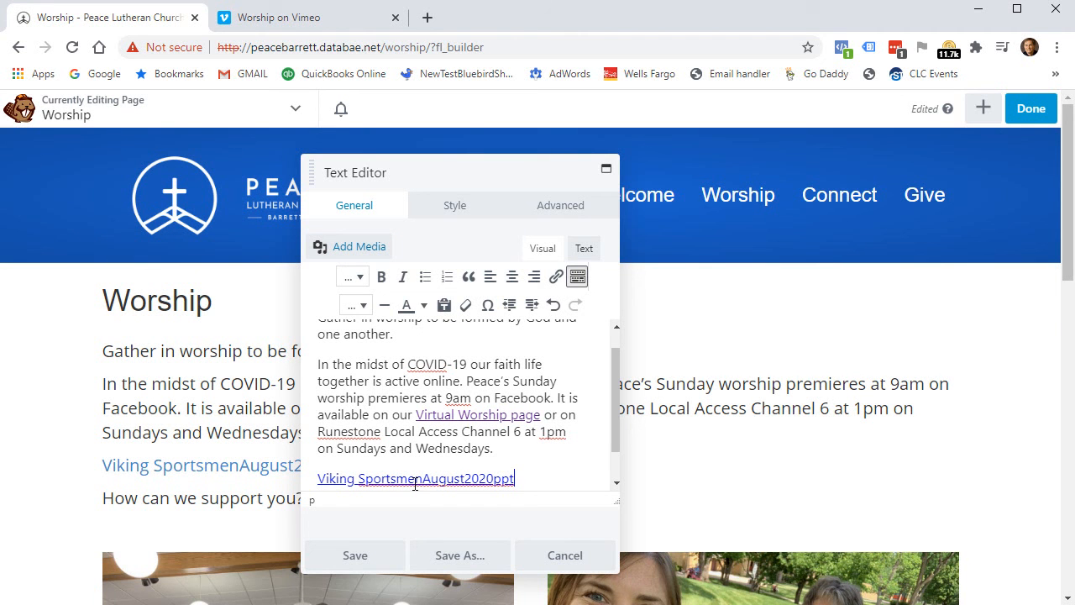
pyautogui.click(364, 564)
pyautogui.click(1035, 113)
pyautogui.click(957, 110)
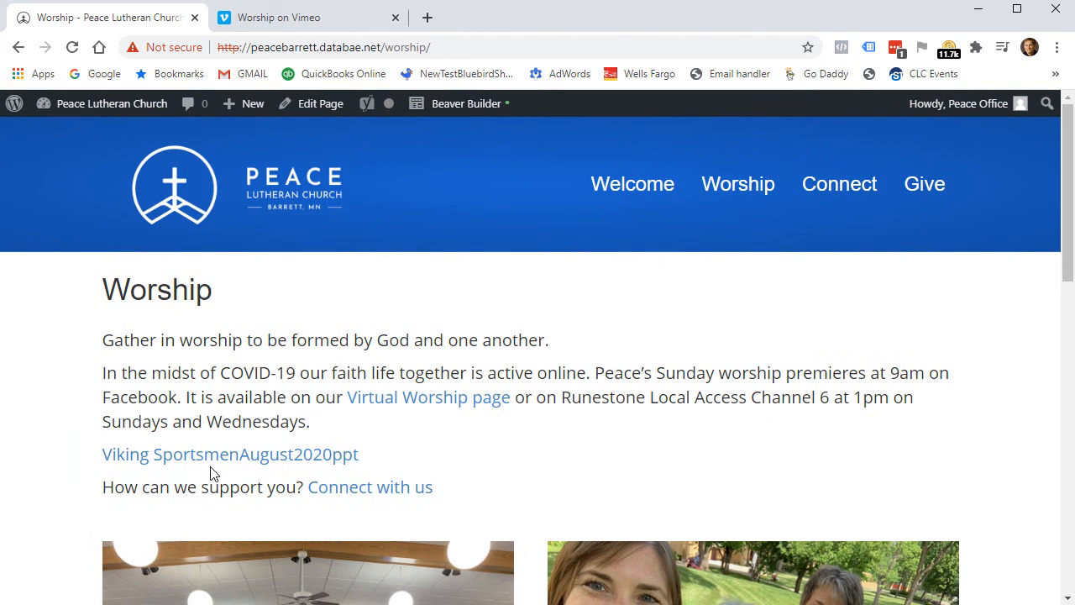
# Test the PDF link on the live page, then return and reopen the Worship page in Beaver Builder.
pyautogui.click(214, 460)
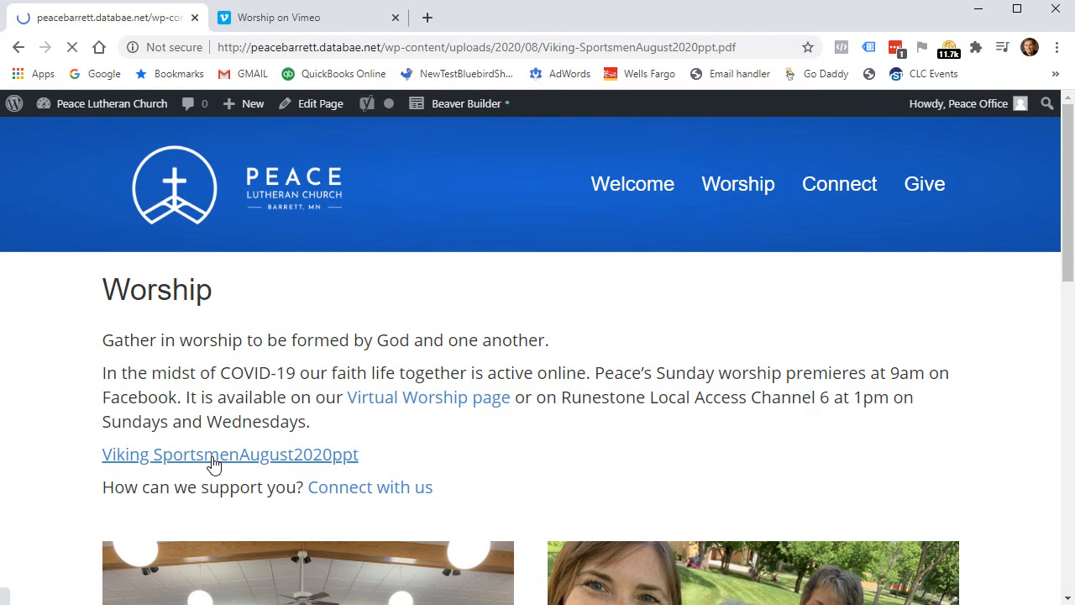
pyautogui.scroll(-6, 659, 384)
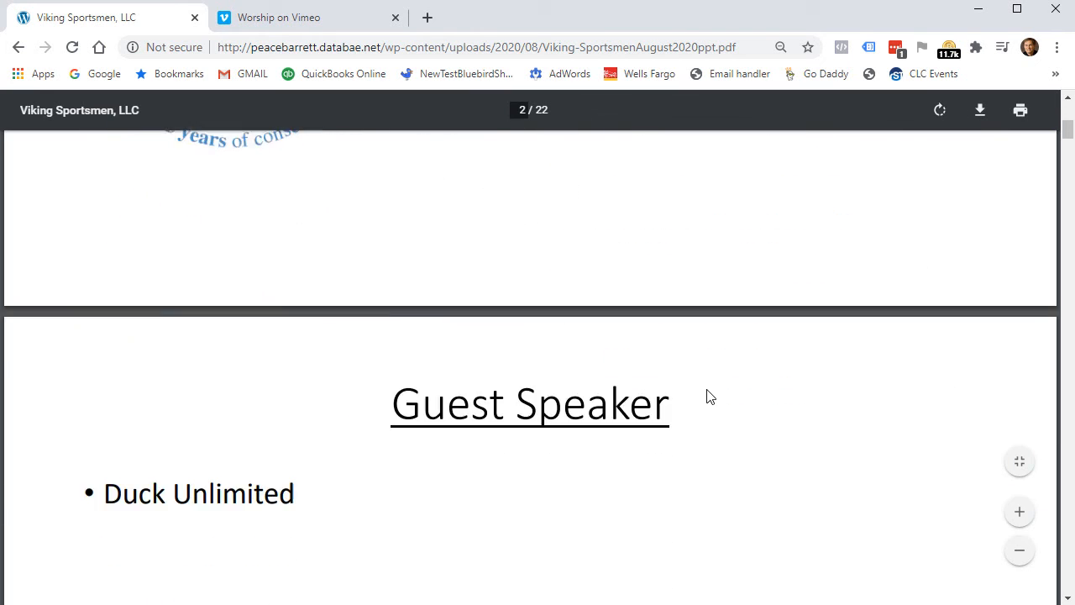
pyautogui.scroll(6, 708, 394)
pyautogui.click(14, 47)
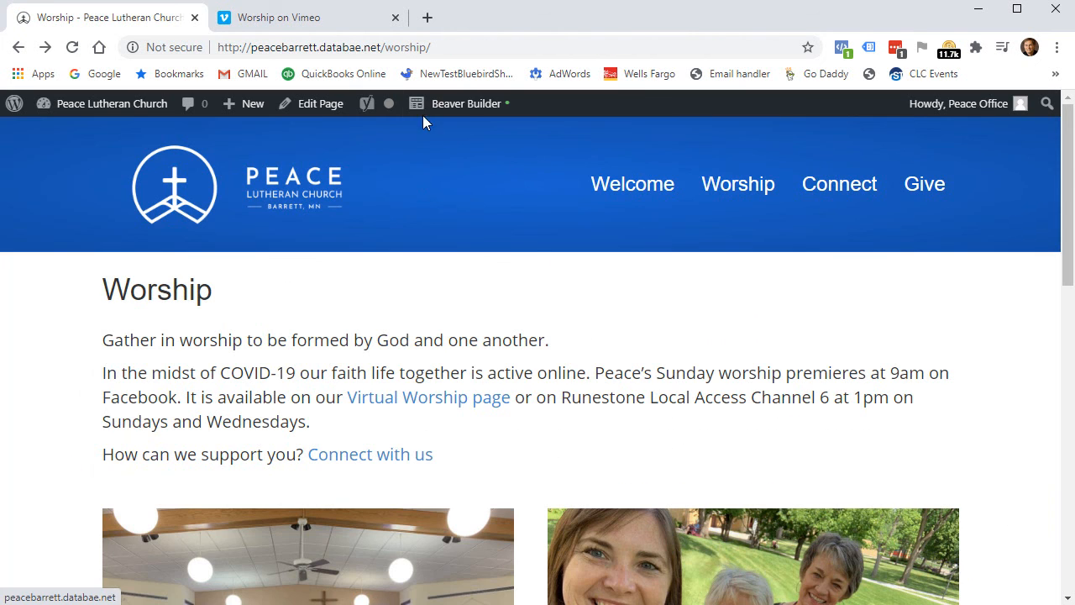
pyautogui.click(454, 111)
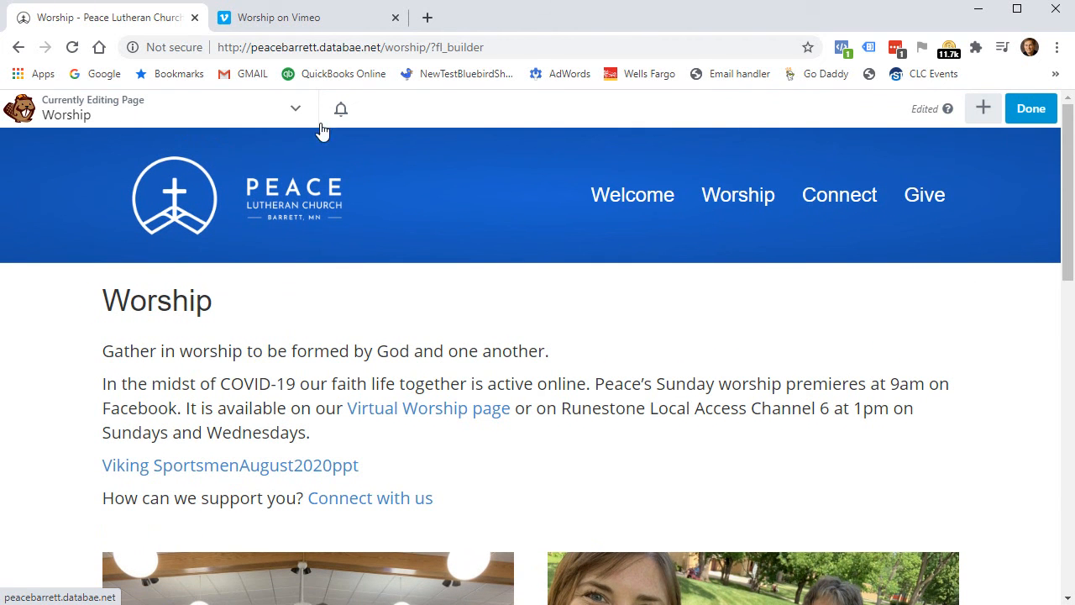
# Set the Viking SportsmenAugust2020ppt link to open in a new tab via its link settings.
pyautogui.moveTo(344, 378)
pyautogui.click(277, 389)
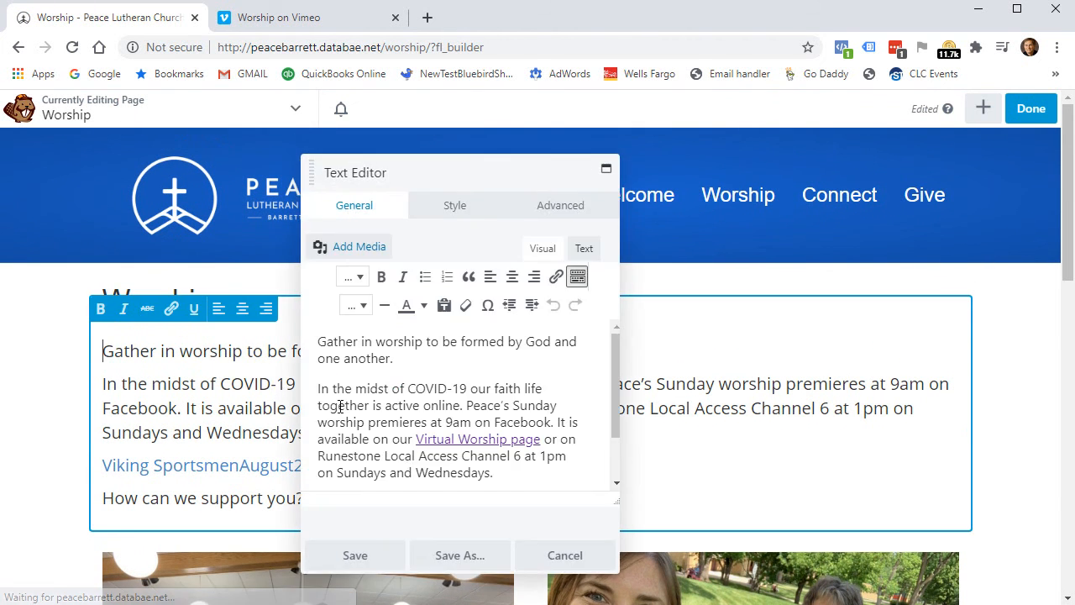
pyautogui.scroll(-1, 488, 429)
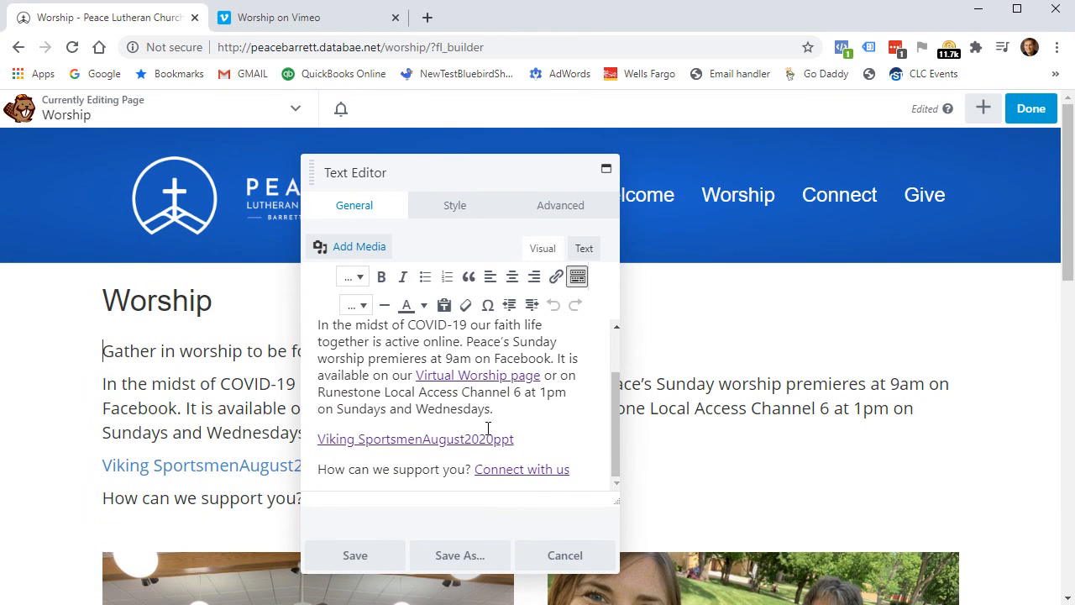
pyautogui.click(387, 440)
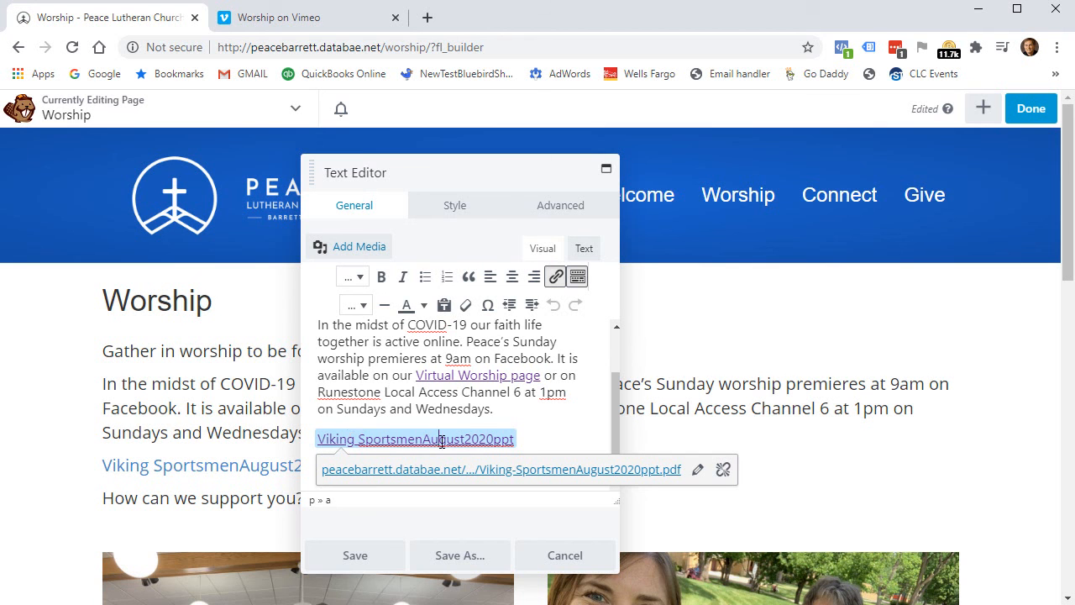
pyautogui.click(697, 470)
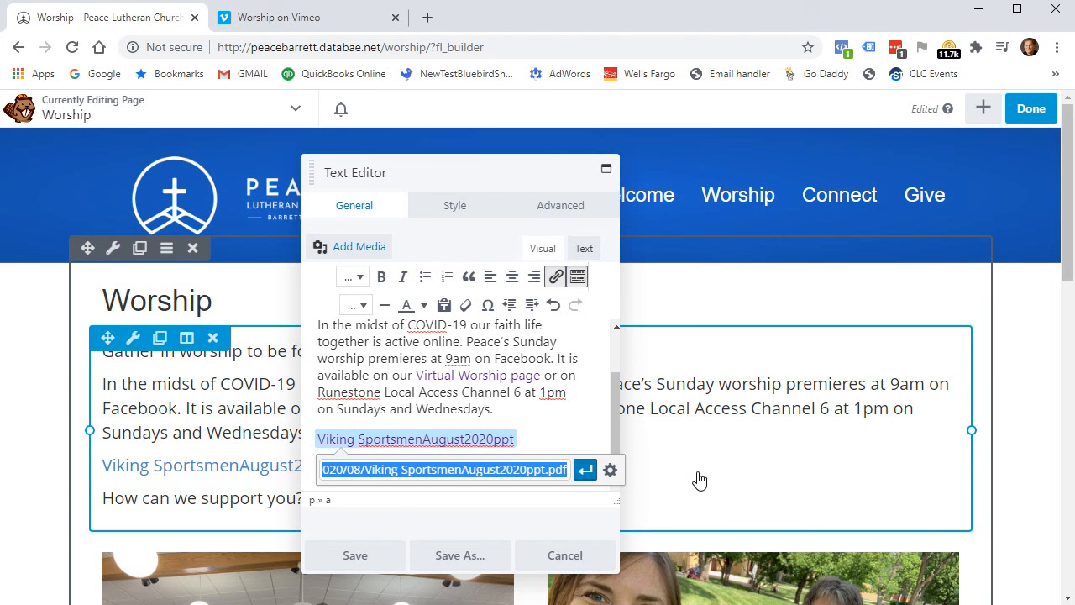
pyautogui.click(610, 471)
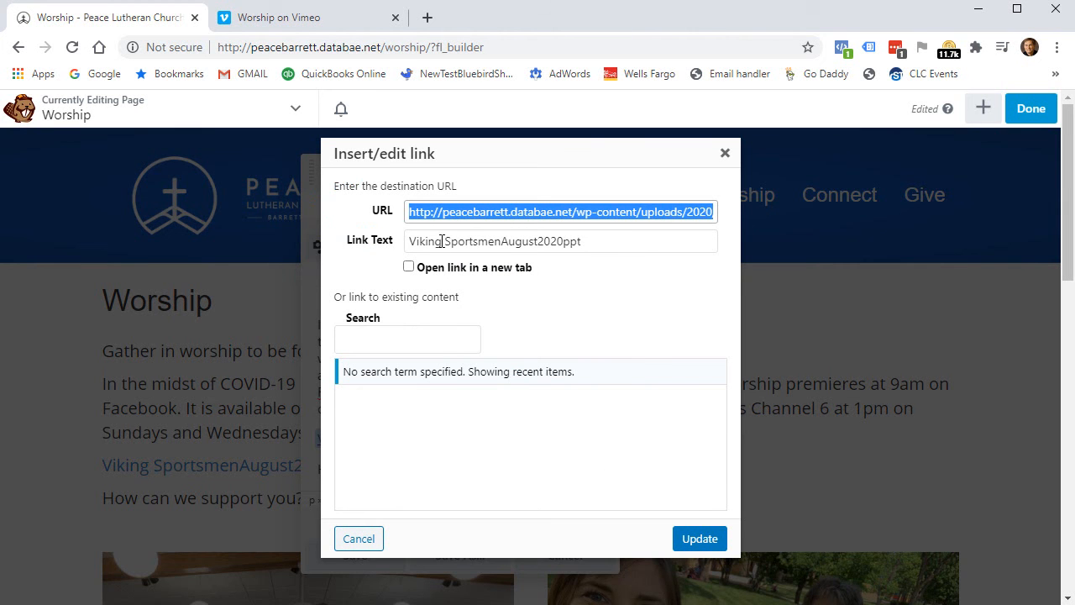
pyautogui.click(361, 187)
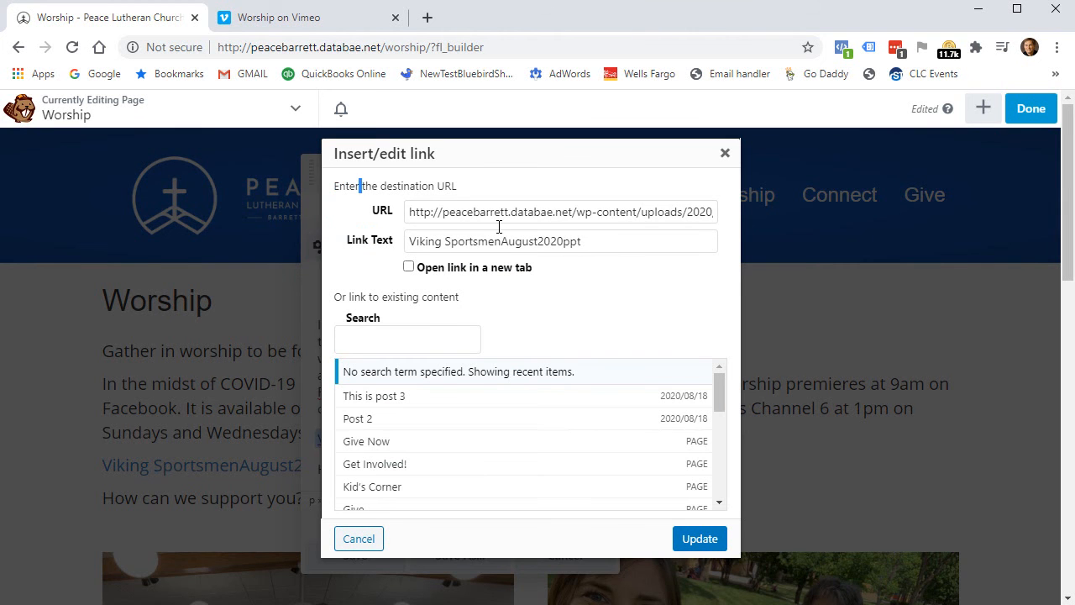
pyautogui.click(671, 212)
pyautogui.press('Right')
pyautogui.press('Right')
pyautogui.press('Right')
pyautogui.press('Right')
pyautogui.press('Right')
pyautogui.press('Right')
pyautogui.press('Right')
pyautogui.press('Right')
pyautogui.press('Right')
pyautogui.press('Right')
pyautogui.press('Right')
pyautogui.press('Right')
pyautogui.press('Right')
pyautogui.press('Right')
pyautogui.press('Right')
pyautogui.press('Right')
pyautogui.press('Right')
pyautogui.press('Right')
pyautogui.press('Right')
pyautogui.press('Right')
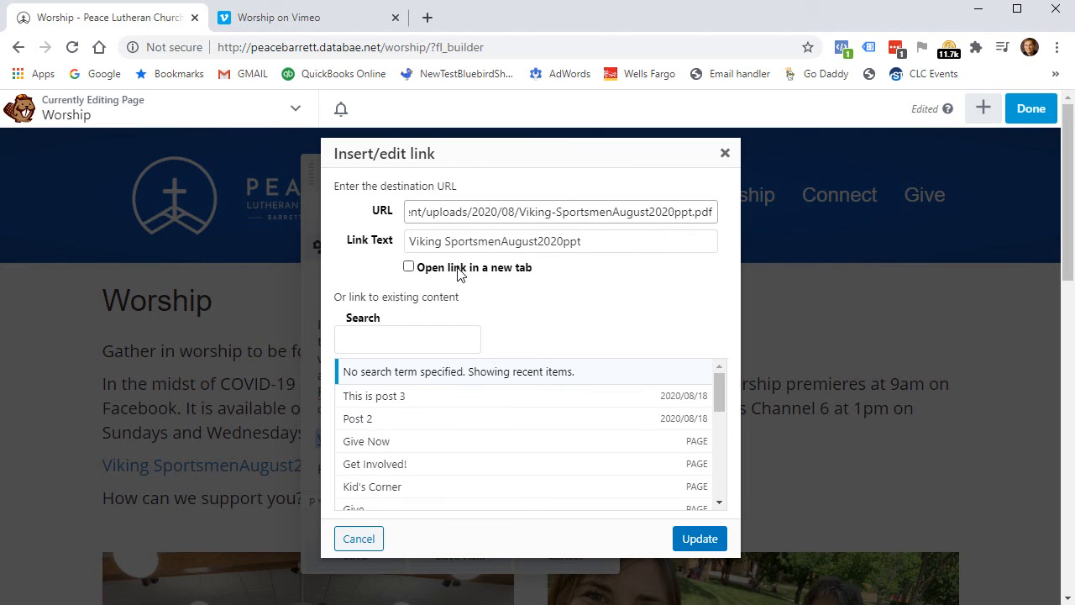
pyautogui.click(410, 268)
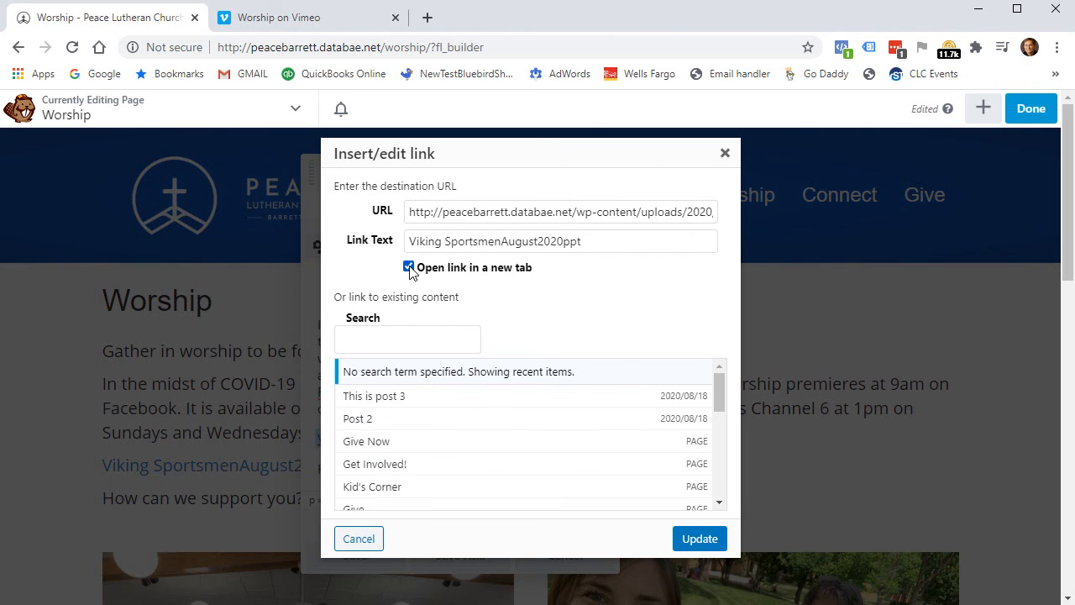
pyautogui.click(705, 538)
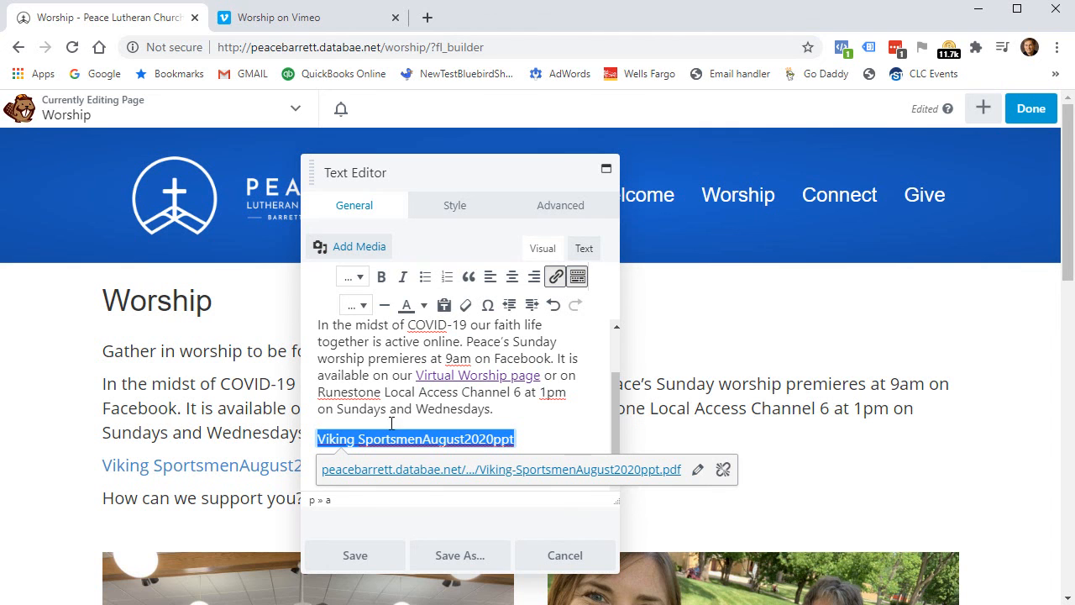
# Change the PDF link text to 'Viking Sportsmen August 2020 power point' and save the text block.
pyautogui.click(697, 470)
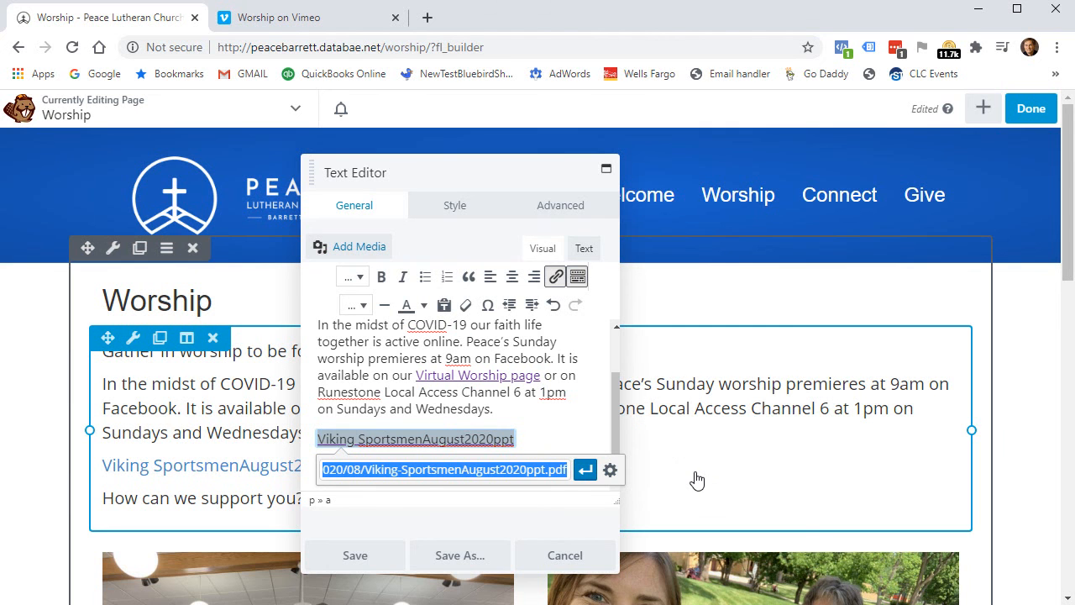
pyautogui.click(610, 469)
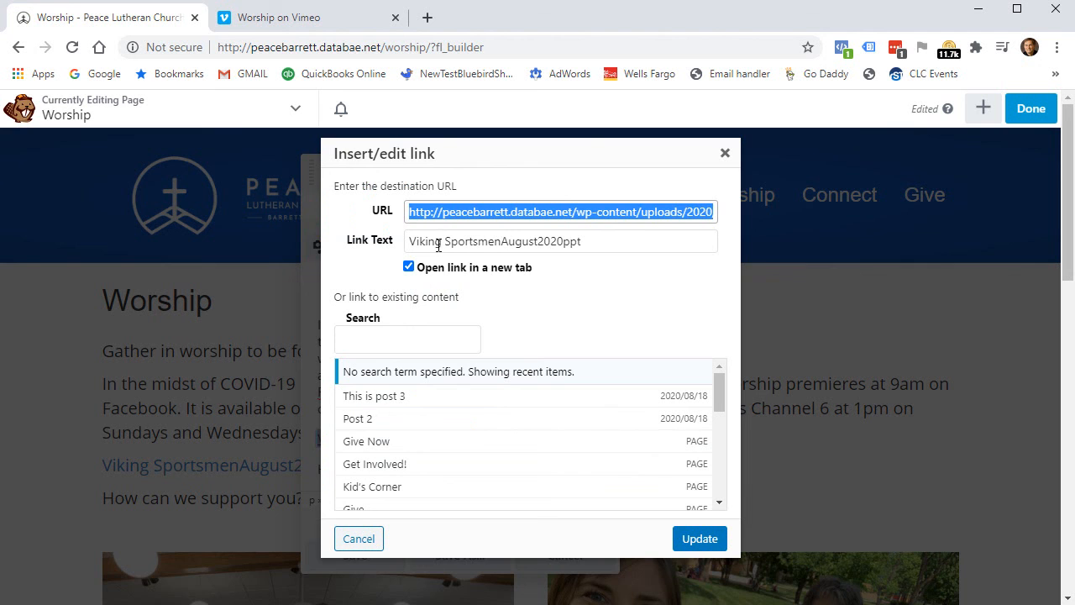
pyautogui.click(537, 245)
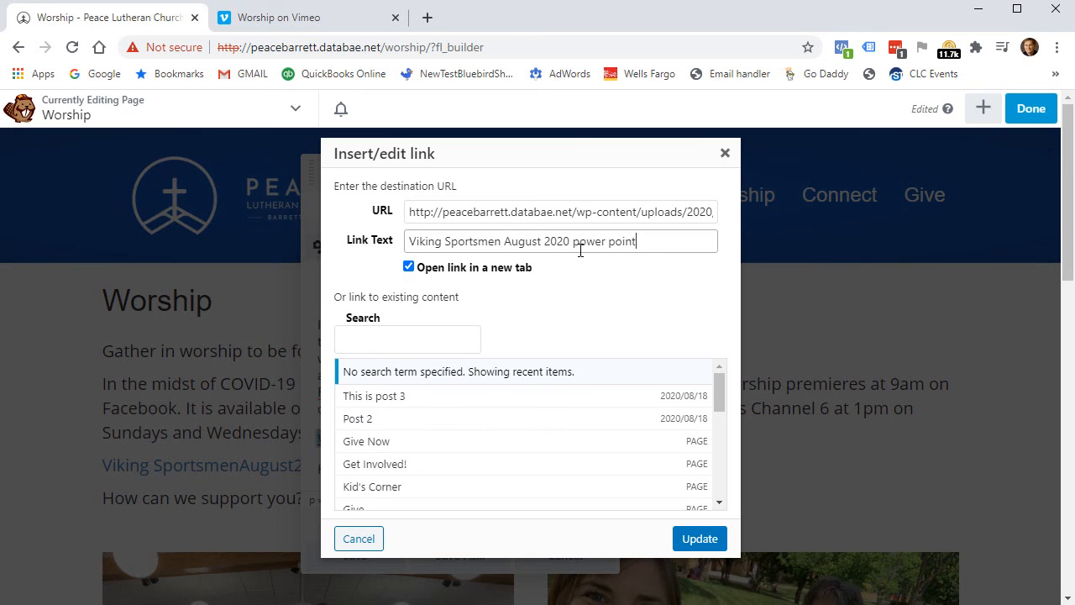
pyautogui.click(699, 539)
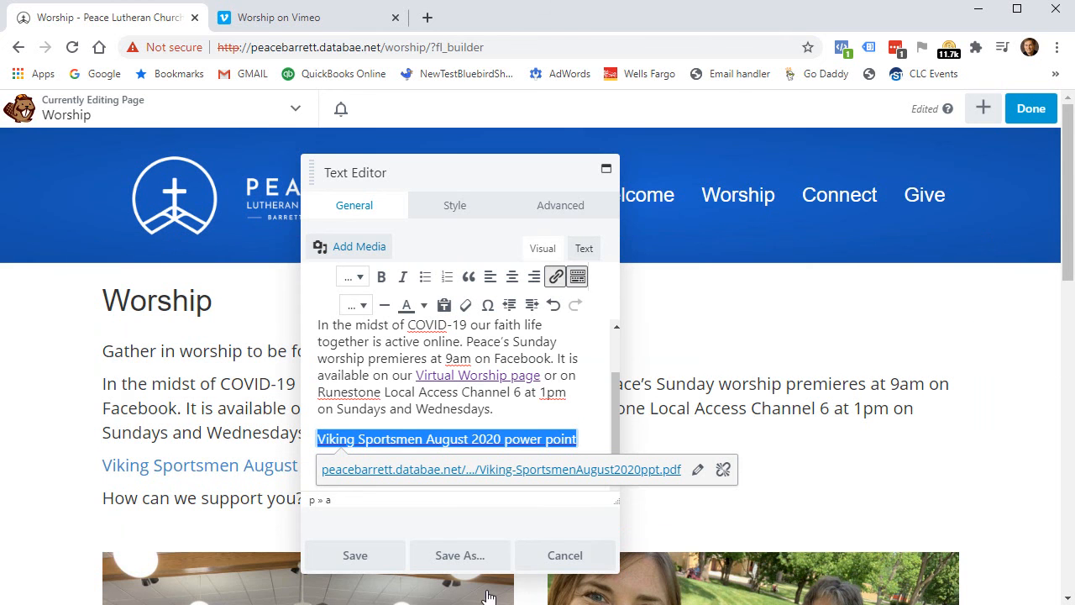
pyautogui.click(356, 555)
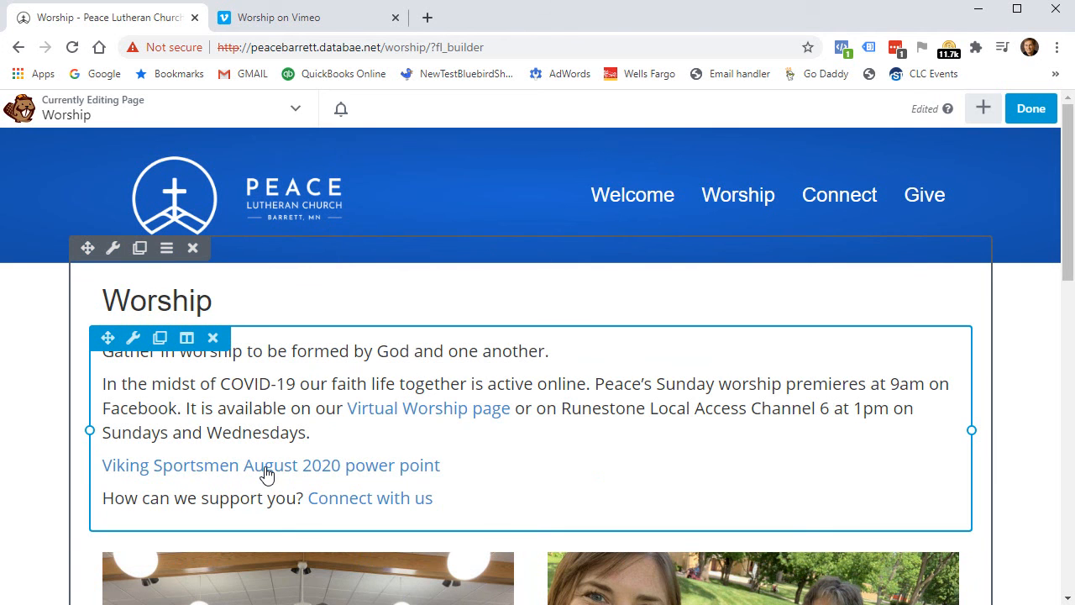
pyautogui.moveTo(937, 212)
pyautogui.click(1030, 109)
# Publish the page, confirm the renamed link opens the PDF in a new tab, then close that tab.
pyautogui.click(967, 109)
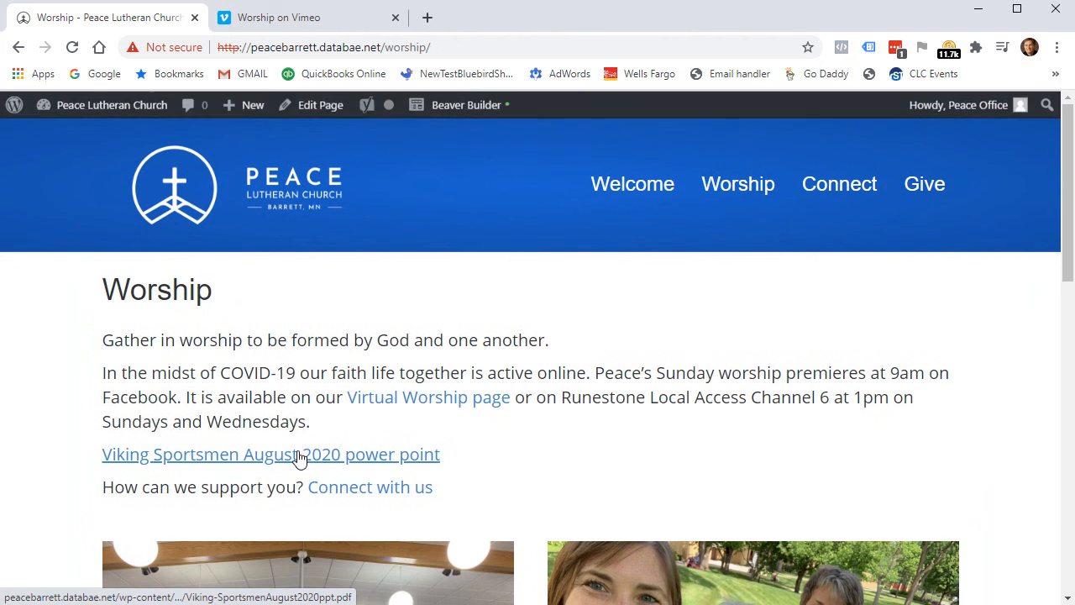
pyautogui.click(289, 460)
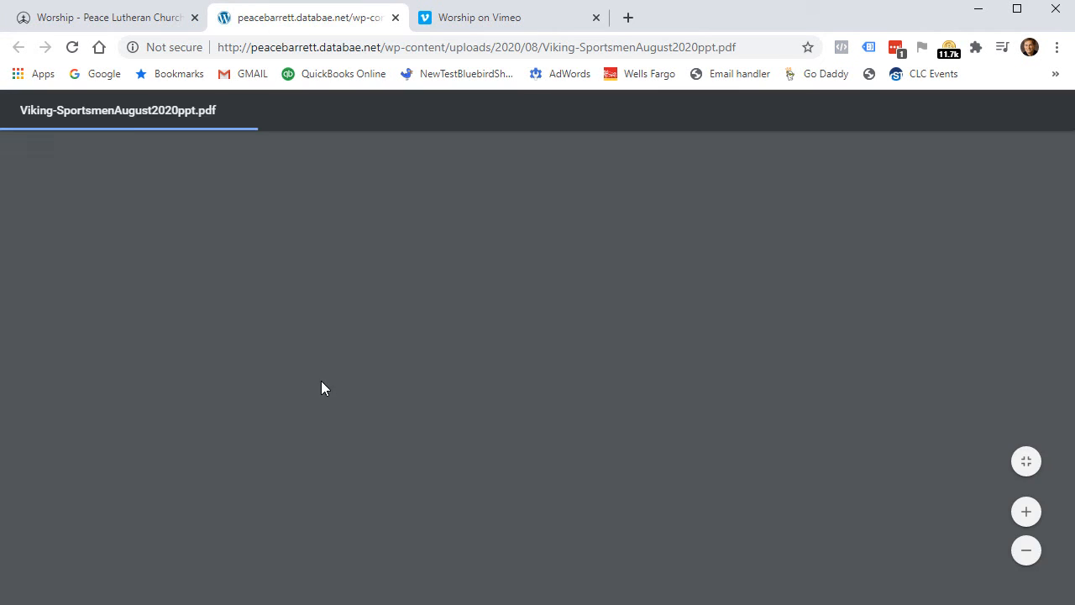
pyautogui.scroll(-6, 780, 526)
pyautogui.scroll(8, 780, 526)
pyautogui.click(95, 27)
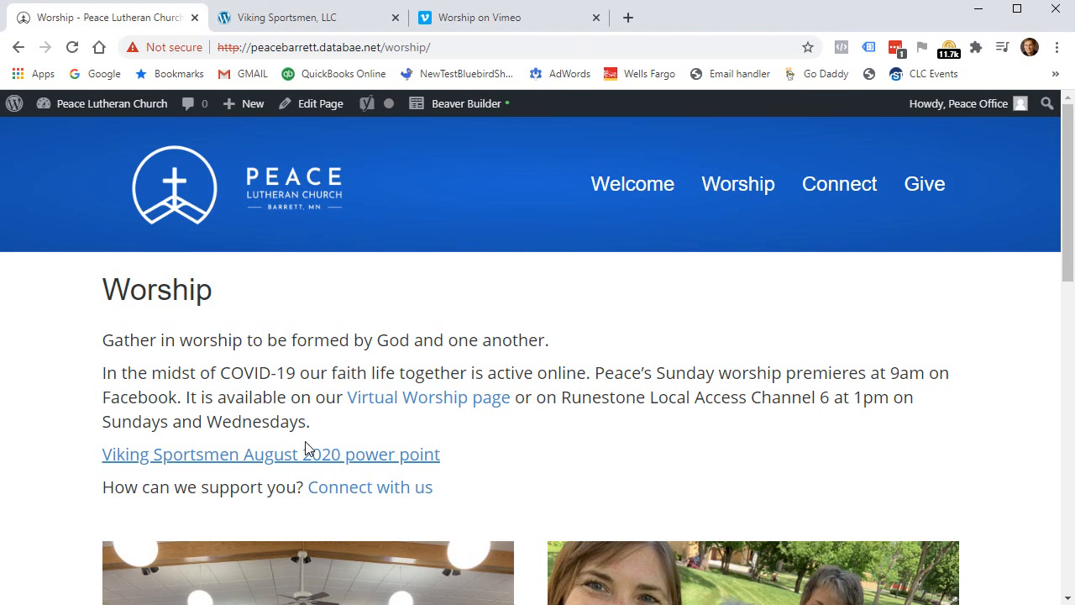
pyautogui.click(395, 17)
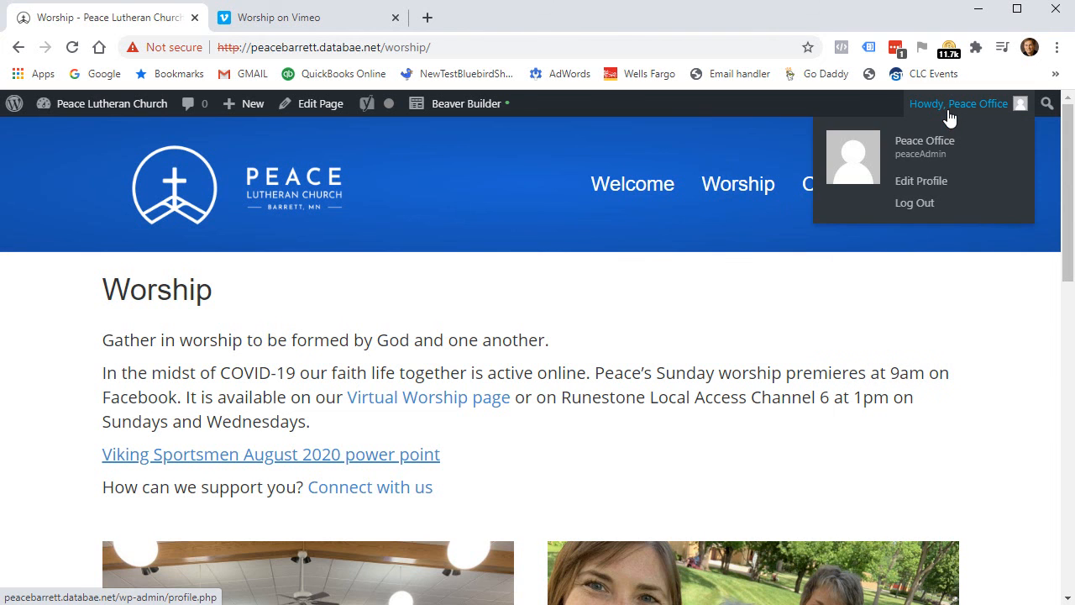
# Delete the Viking Sportsmen power point link line and its empty paragraph, save, and publish the Worship page.
pyautogui.click(466, 104)
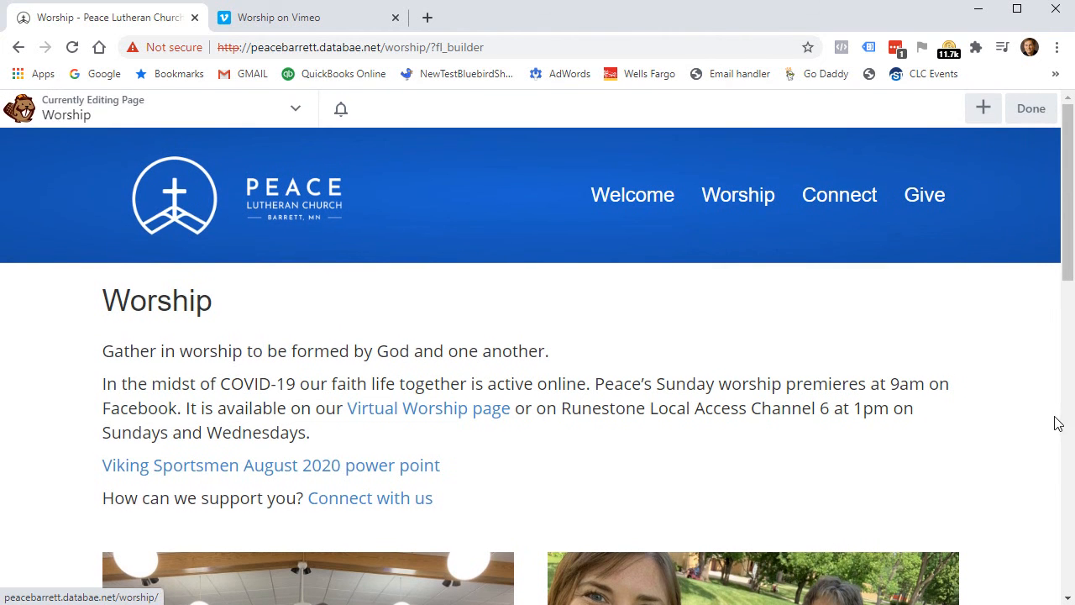
pyautogui.click(269, 445)
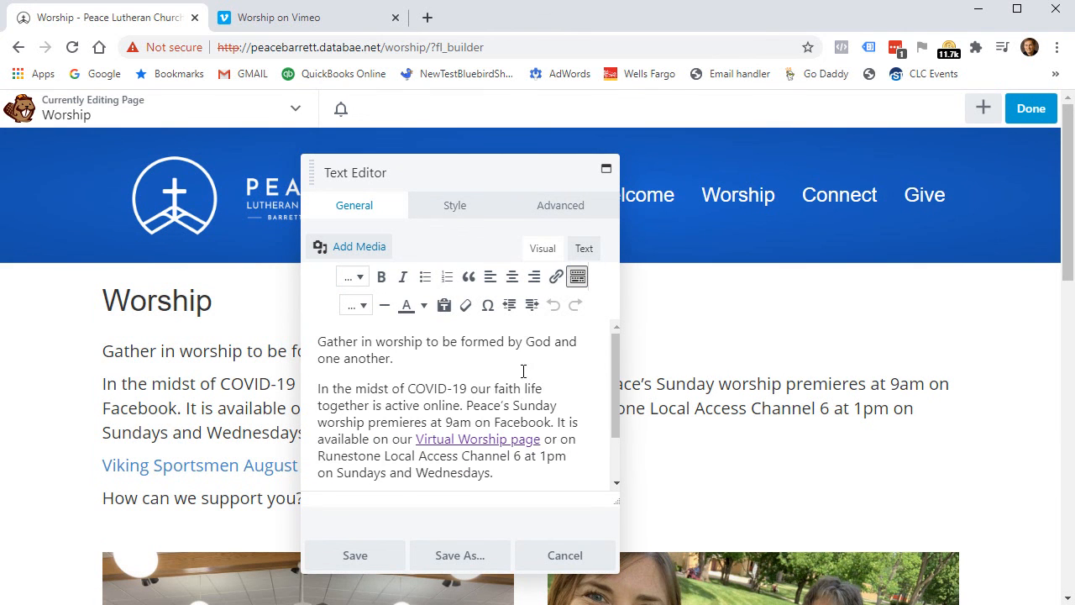
pyautogui.scroll(-1, 525, 370)
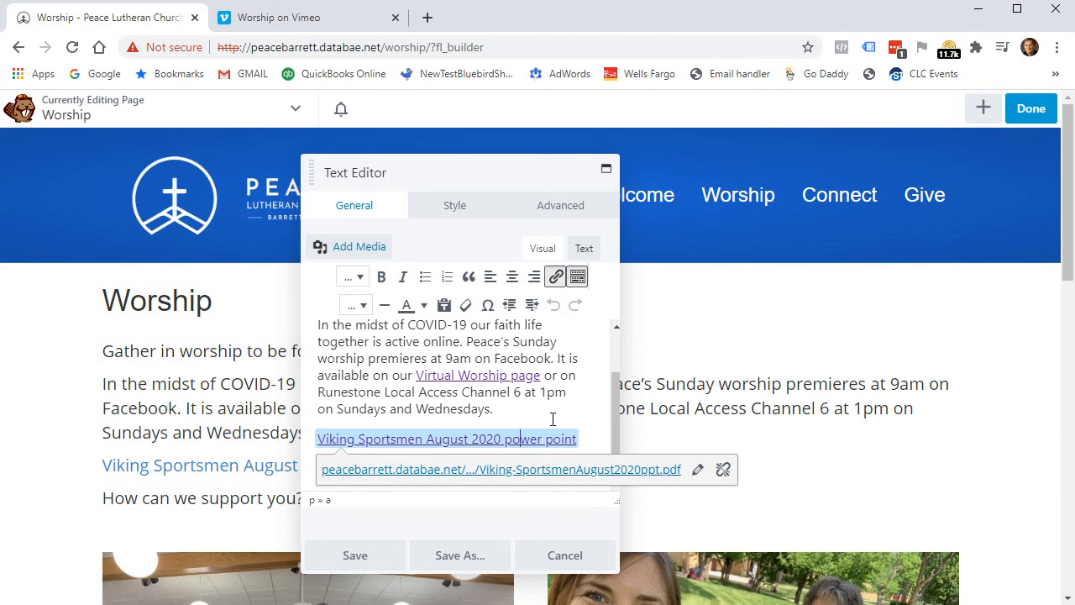
pyautogui.press('BackSpace')
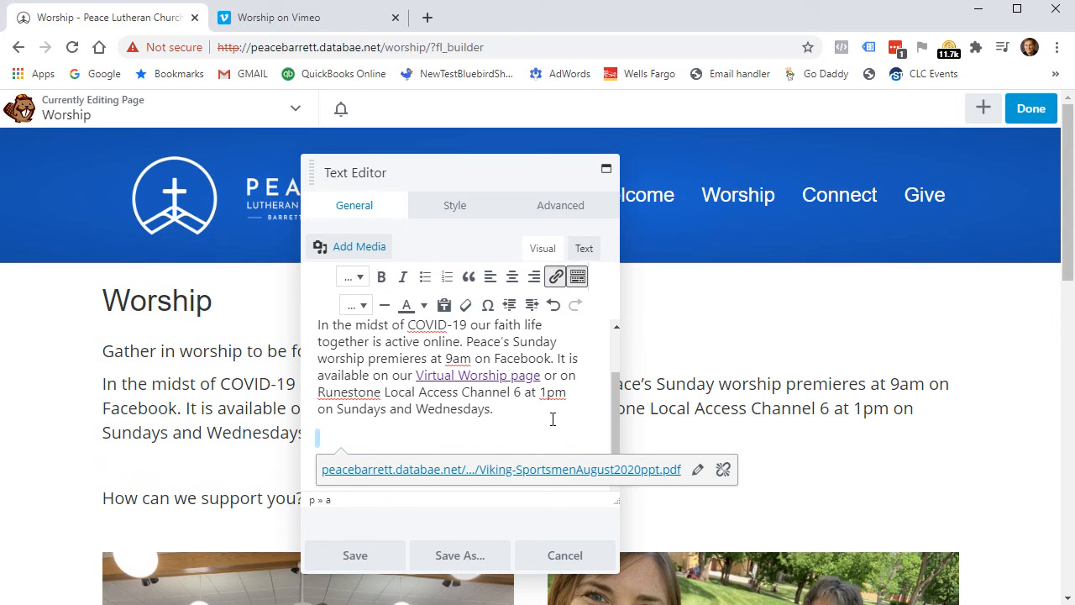
pyautogui.press('BackSpace')
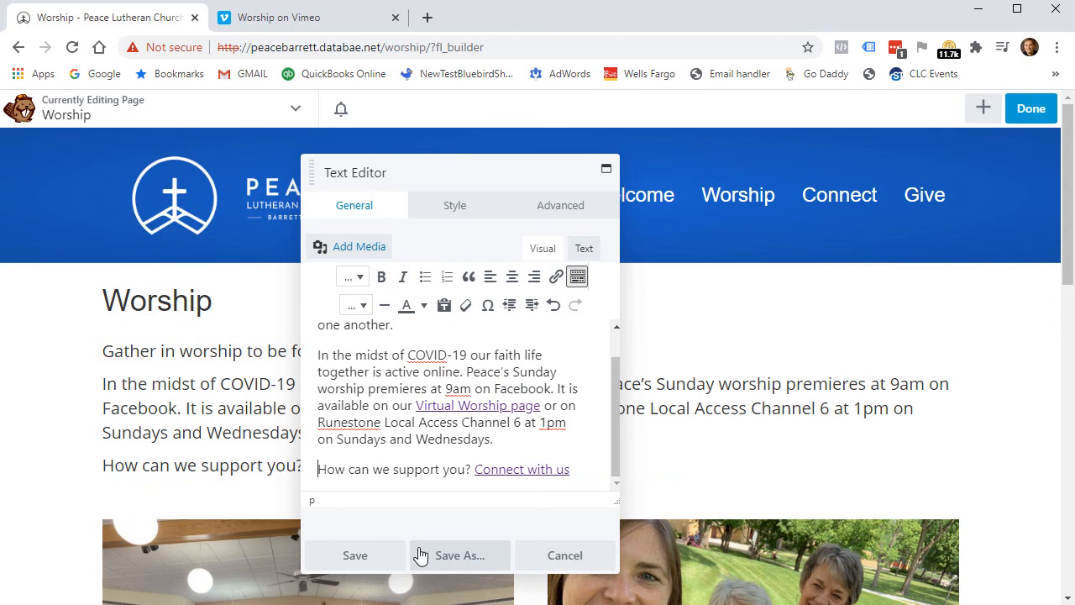
pyautogui.click(363, 554)
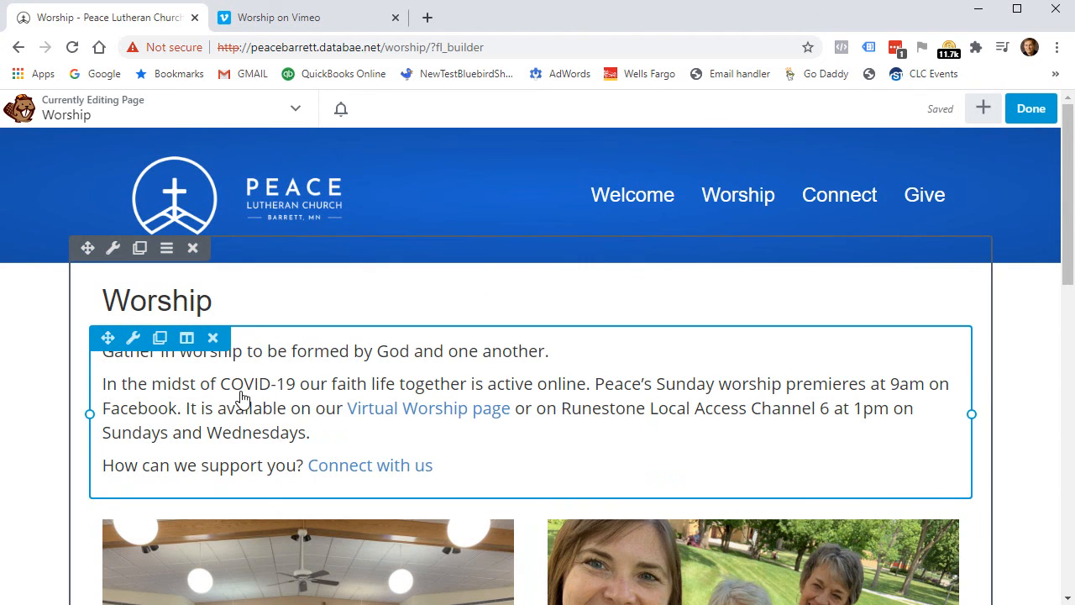
pyautogui.click(1031, 109)
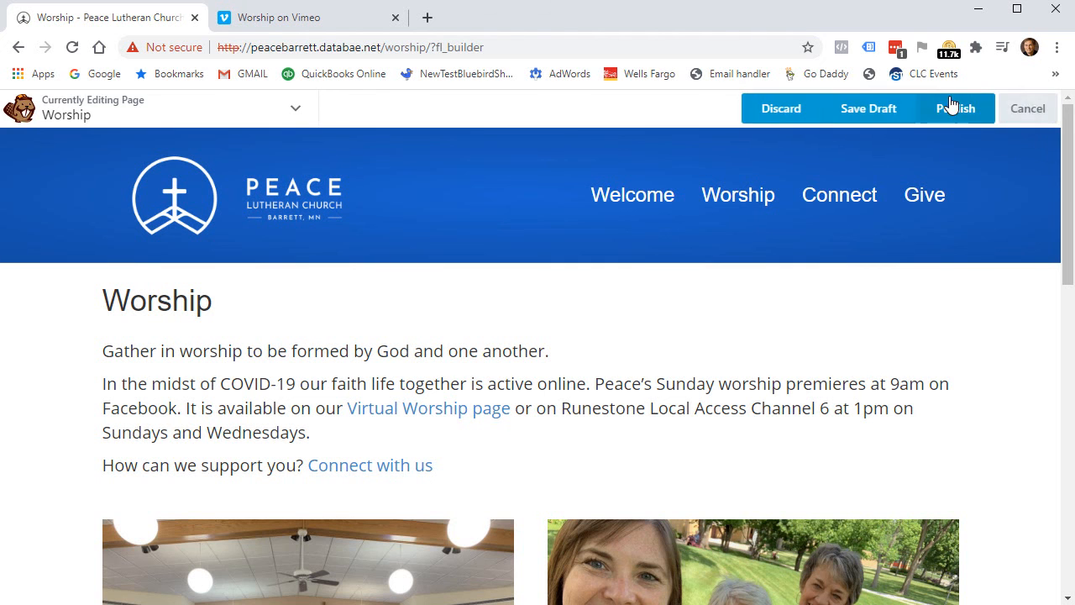
pyautogui.click(954, 107)
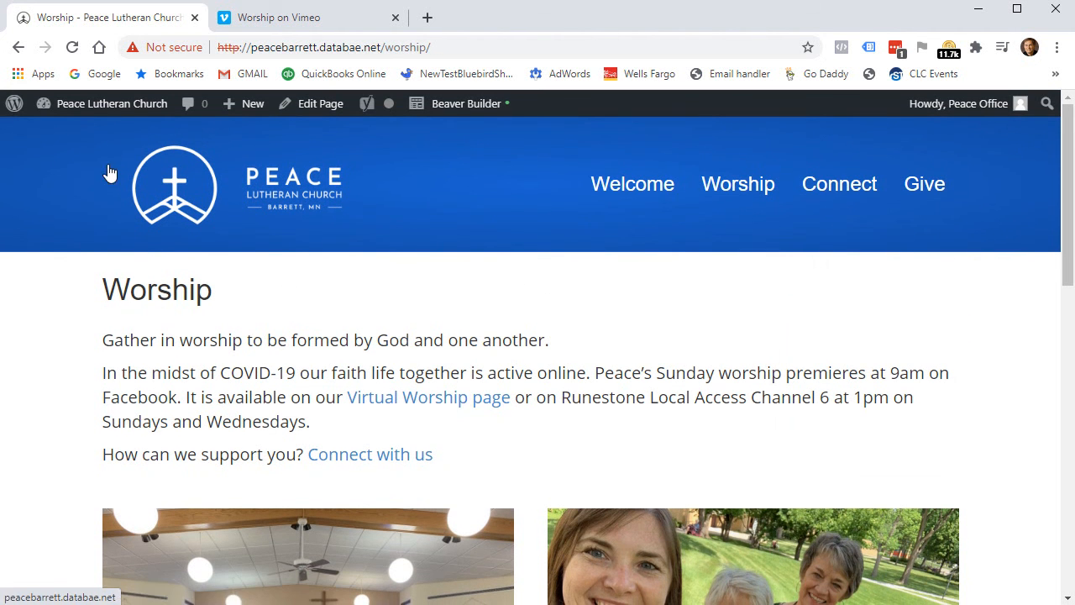
# From the Media Library, open Viking-SportsmenAugust2020ppt.pdf's details and delete it permanently, confirming with OK.
pyautogui.click(94, 109)
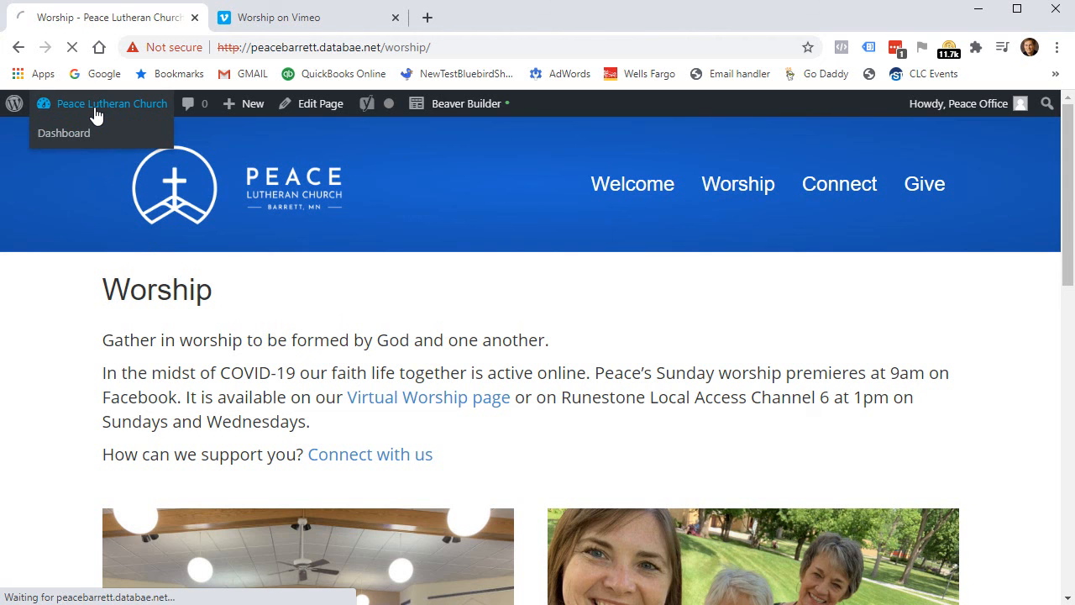
pyautogui.click(57, 216)
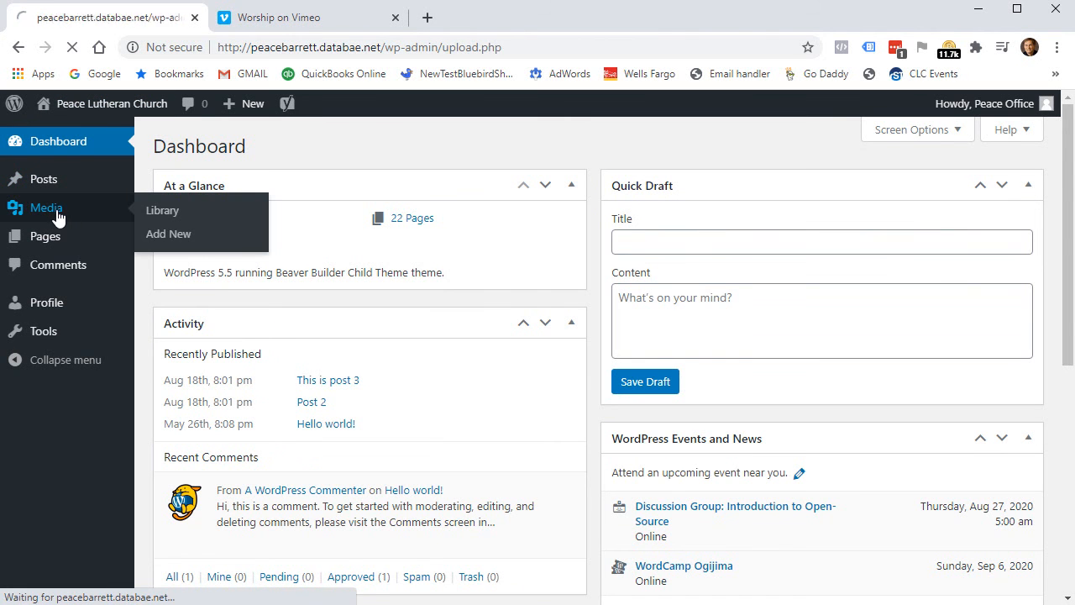
pyautogui.click(221, 296)
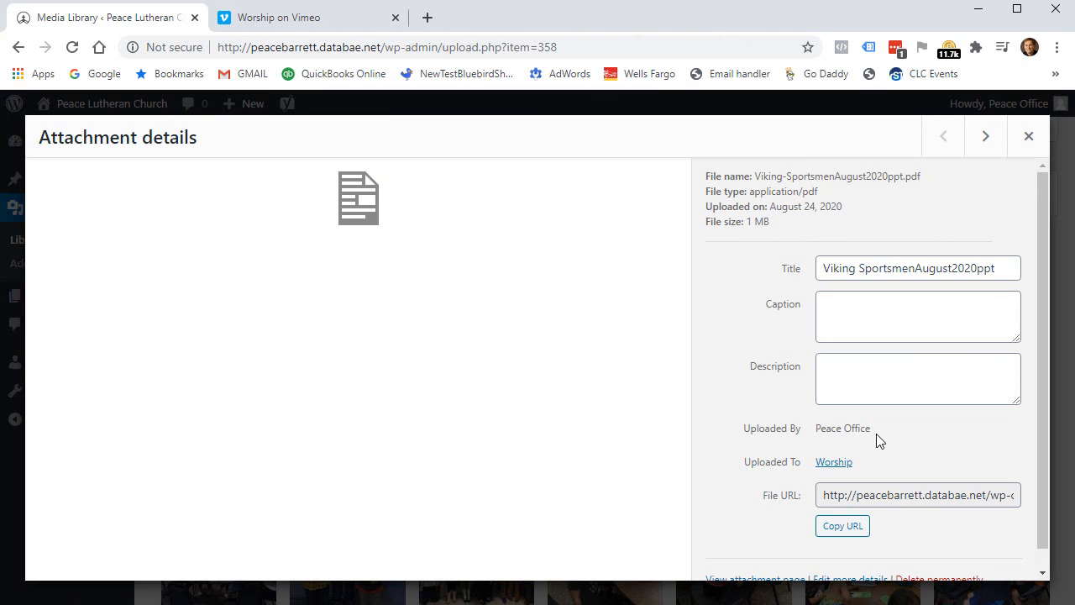
pyautogui.scroll(-1, 808, 288)
pyautogui.click(951, 561)
pyautogui.click(618, 178)
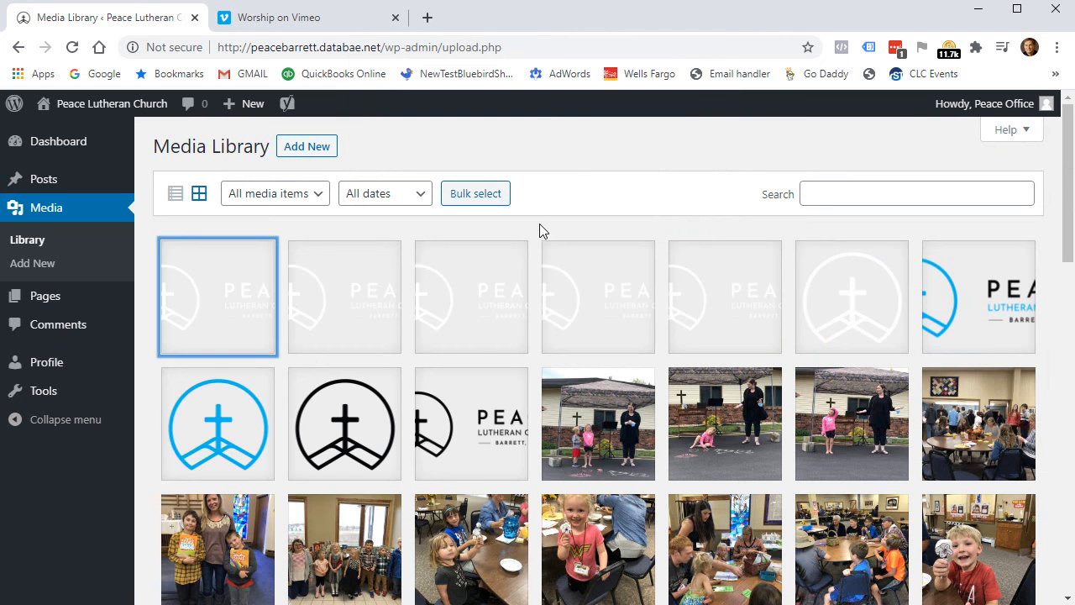
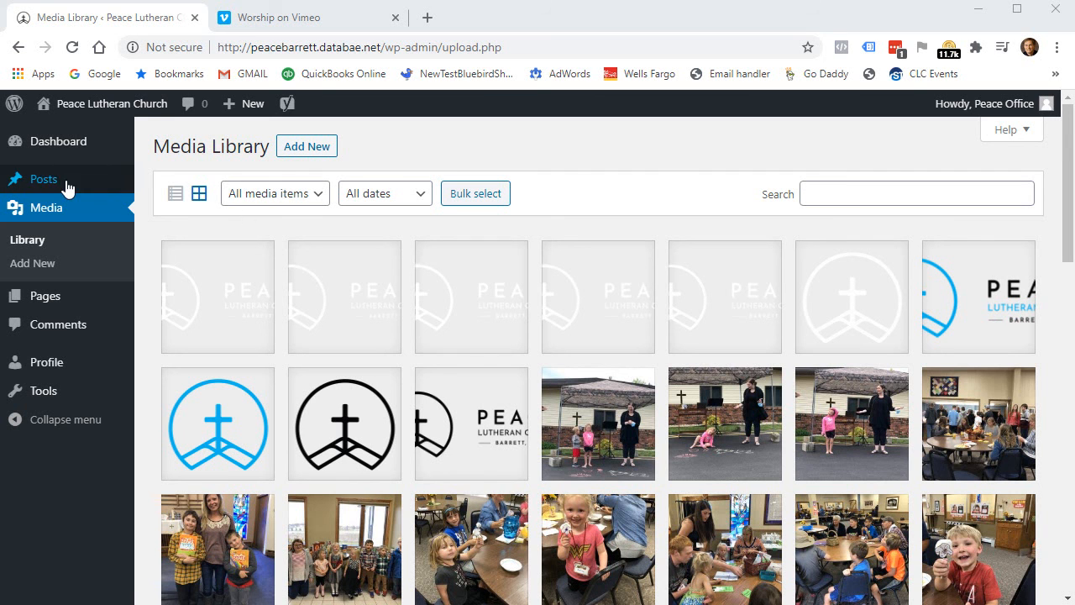
# Open the All Posts list showing This is post 3, Post 2 and Hello world!
pyautogui.click(42, 183)
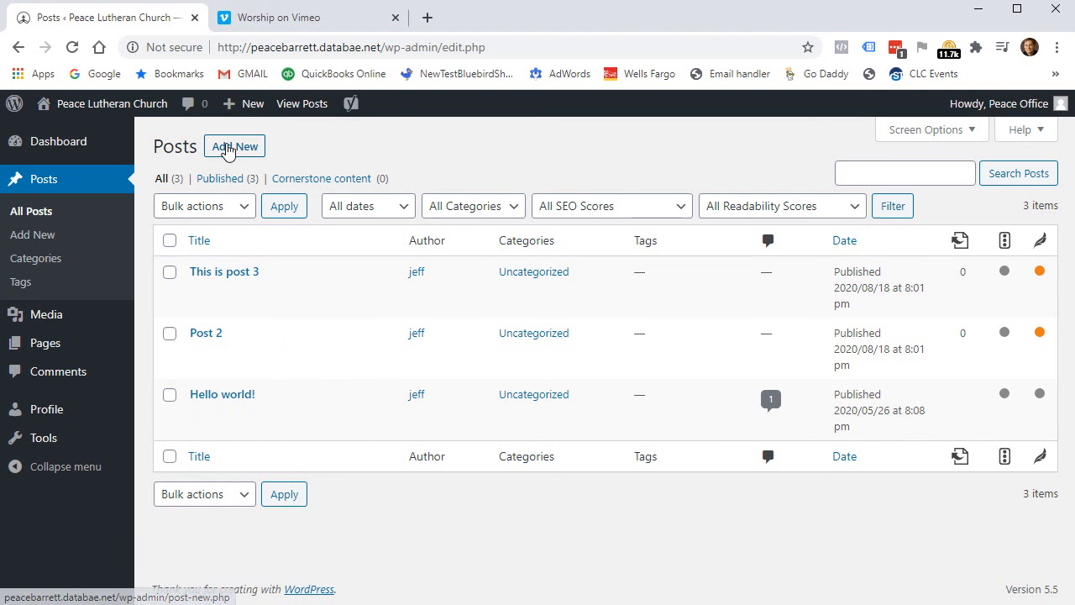
pyautogui.moveTo(241, 109)
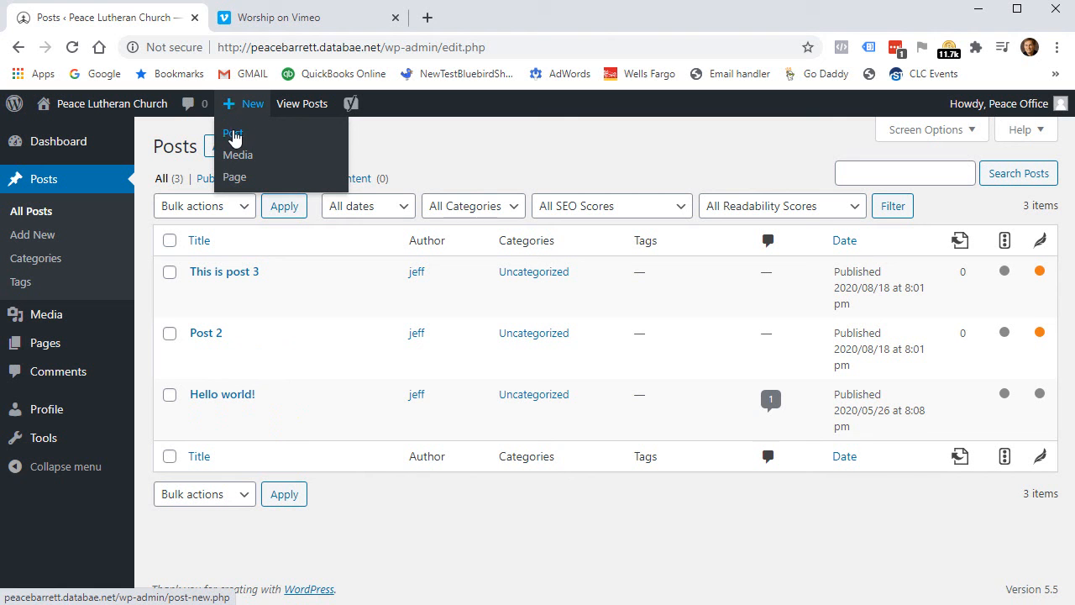
# Start a new post titled 'This is my post about whatever'.
pyautogui.click(233, 137)
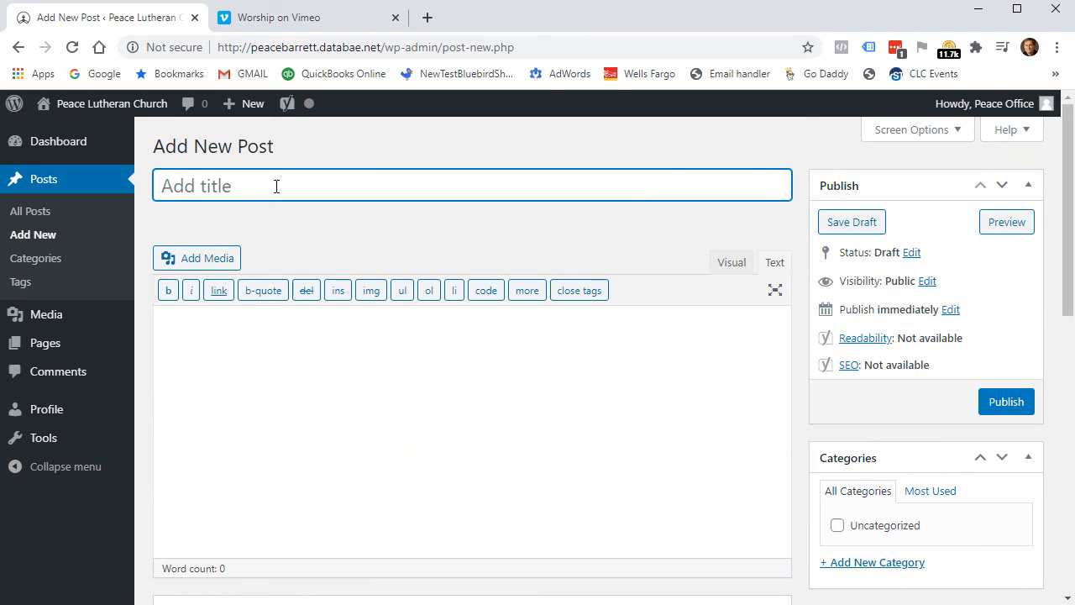
pyautogui.write('S')
pyautogui.press('BackSpace')
pyautogui.write('This is my post about')
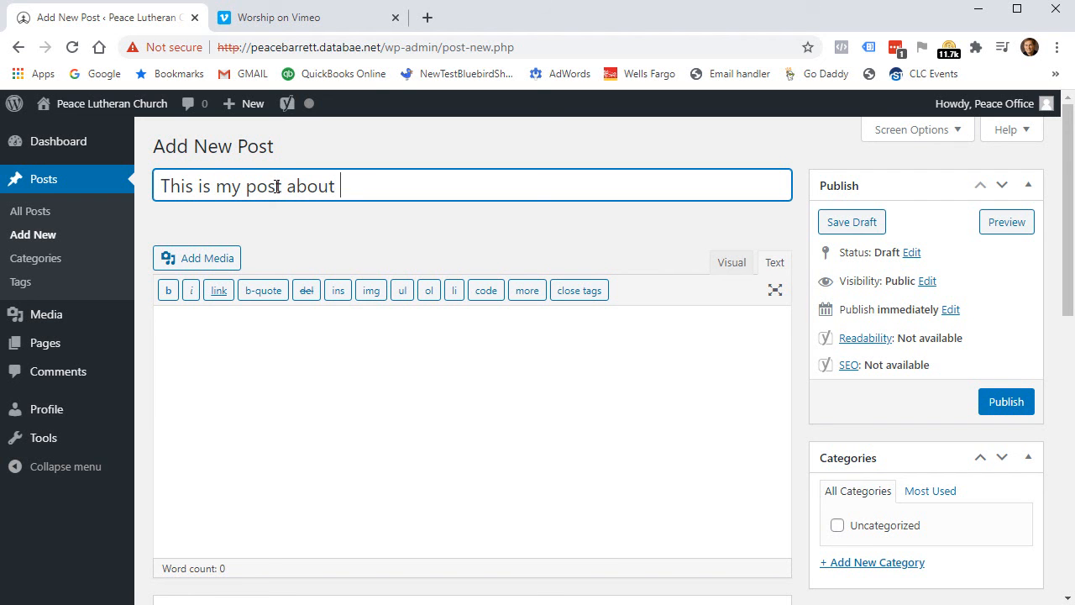
pyautogui.write(' whatever')
# Enter the body text 'This is the content. s lasdfj asdlfjk' and switch to the Visual editor.
pyautogui.click(266, 381)
pyautogui.write('This is the content. s lasdfj asdlfjk')
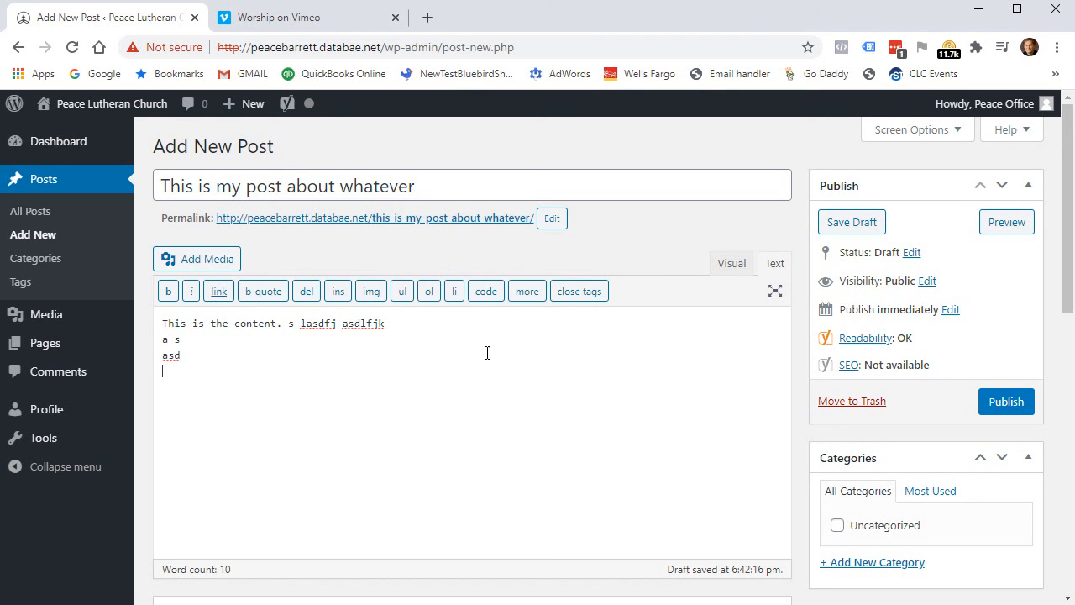
pyautogui.click(732, 265)
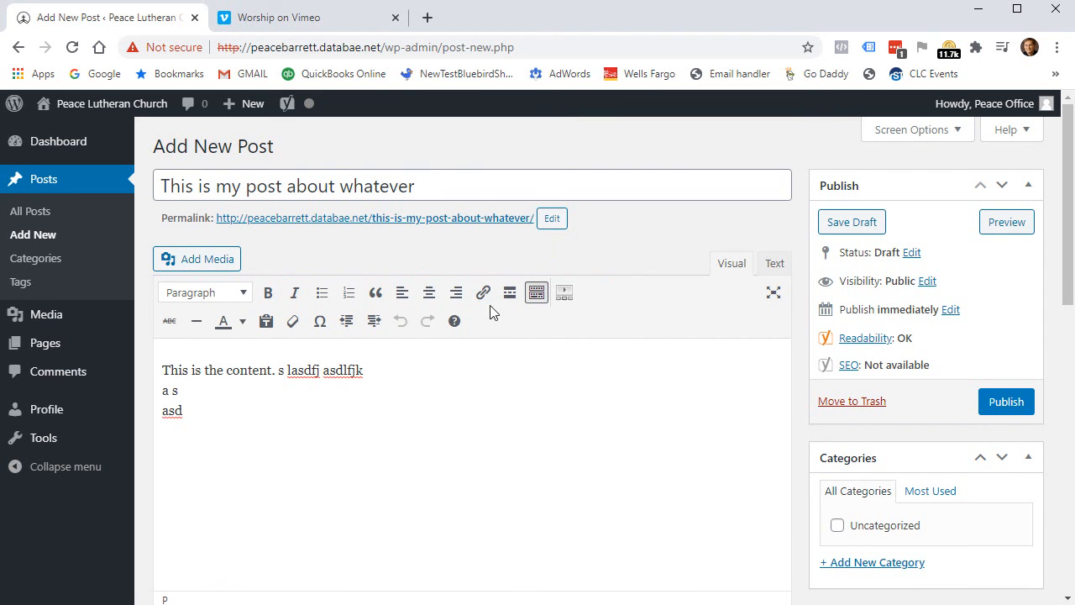
# Bold the words 'lasdfj asdlfjk' and publish 'This is my post about whatever'.
pyautogui.click(536, 294)
pyautogui.moveTo(288, 372); pyautogui.dragTo(357, 370)
pyautogui.click(268, 293)
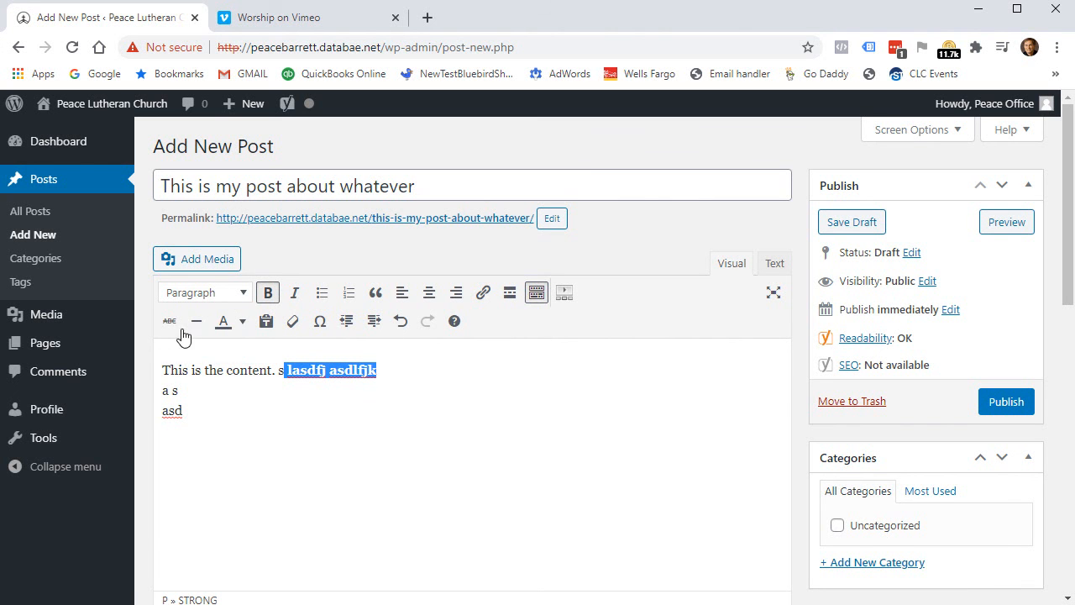
pyautogui.click(235, 376)
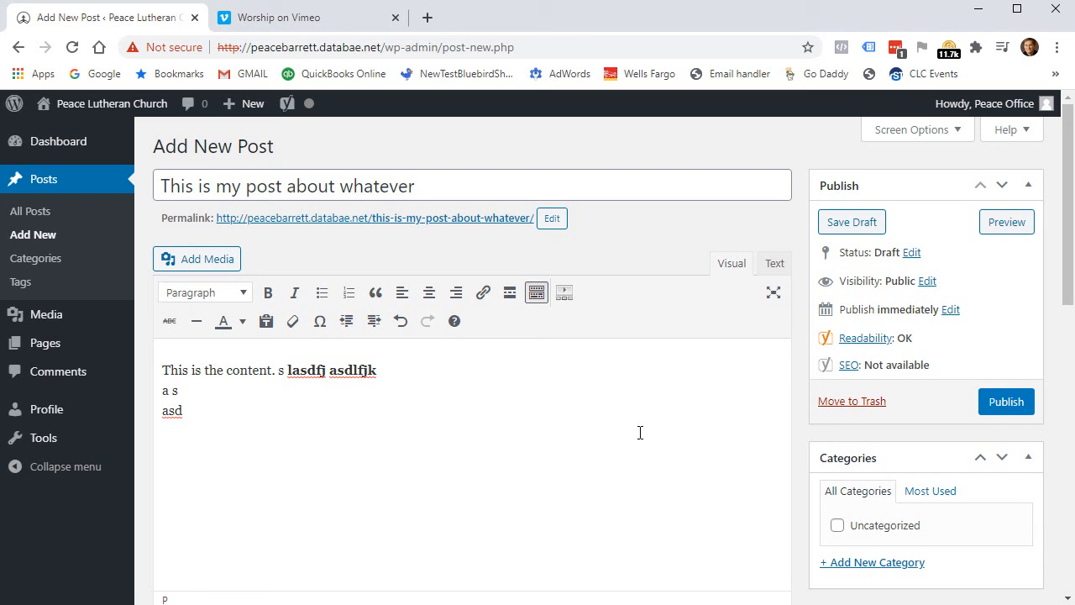
pyautogui.click(1004, 405)
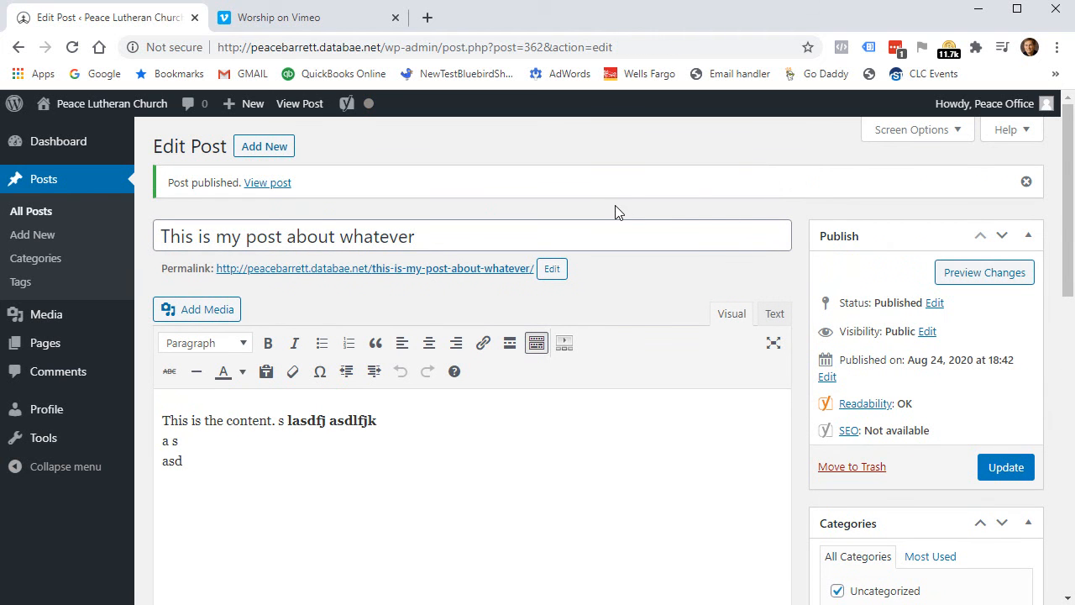
pyautogui.click(269, 183)
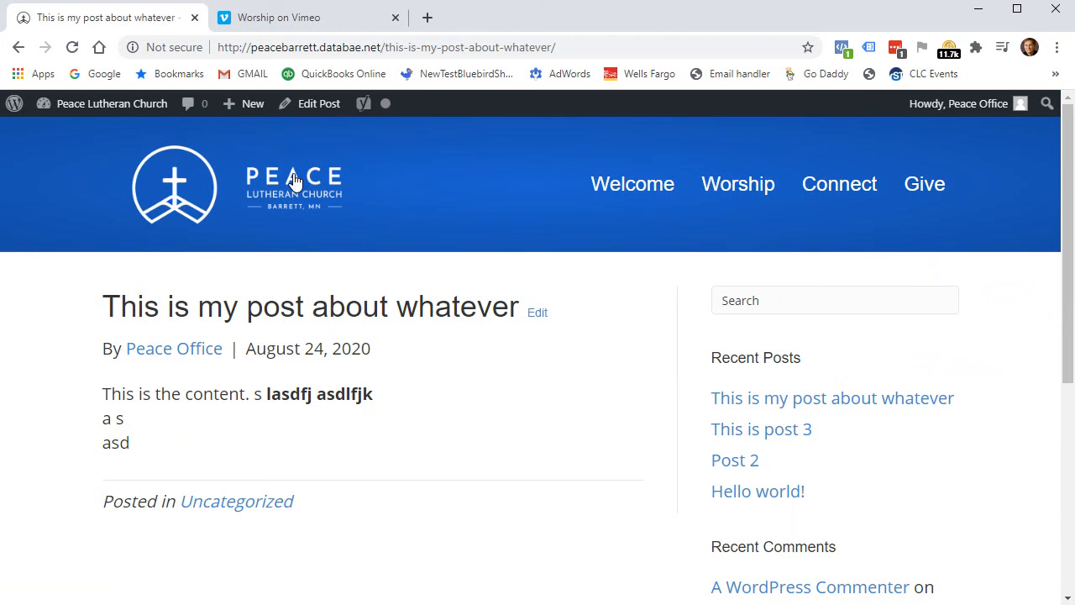
pyautogui.click(295, 180)
pyautogui.scroll(-2, 778, 444)
pyautogui.scroll(-15, 780, 440)
pyautogui.scroll(5, 689, 451)
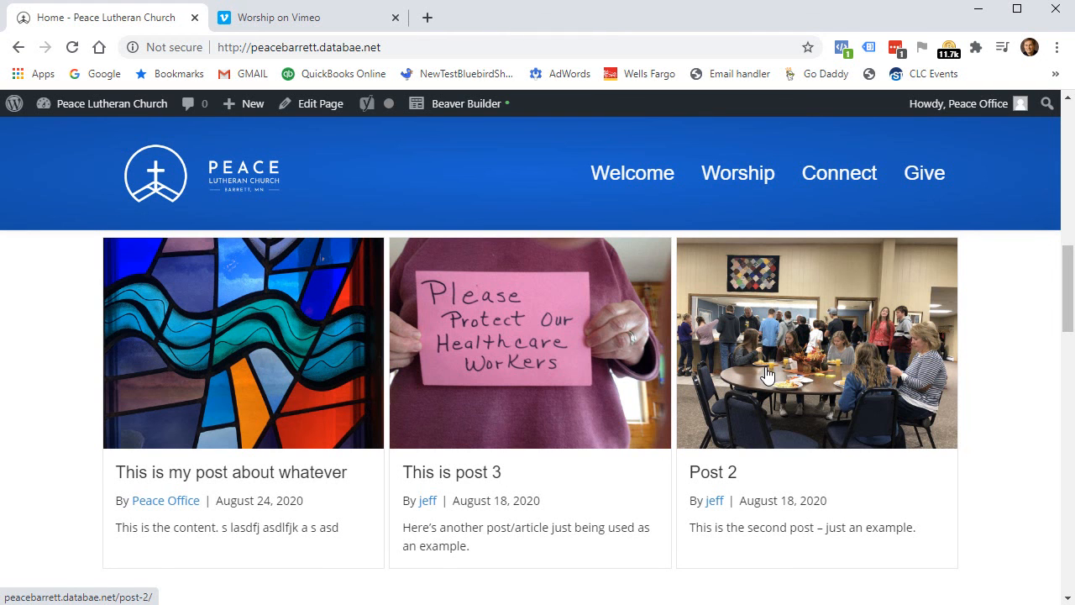
pyautogui.click(250, 479)
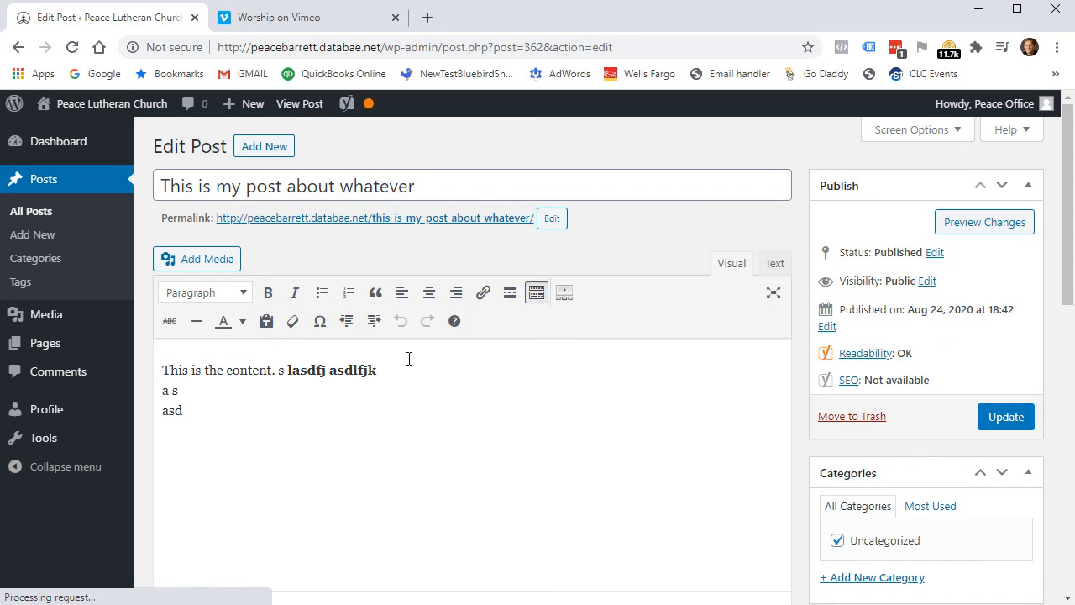
# Set IMG_1394, the smiling boy photo, as the post's featured image.
pyautogui.click(324, 445)
pyautogui.scroll(-7, 473, 418)
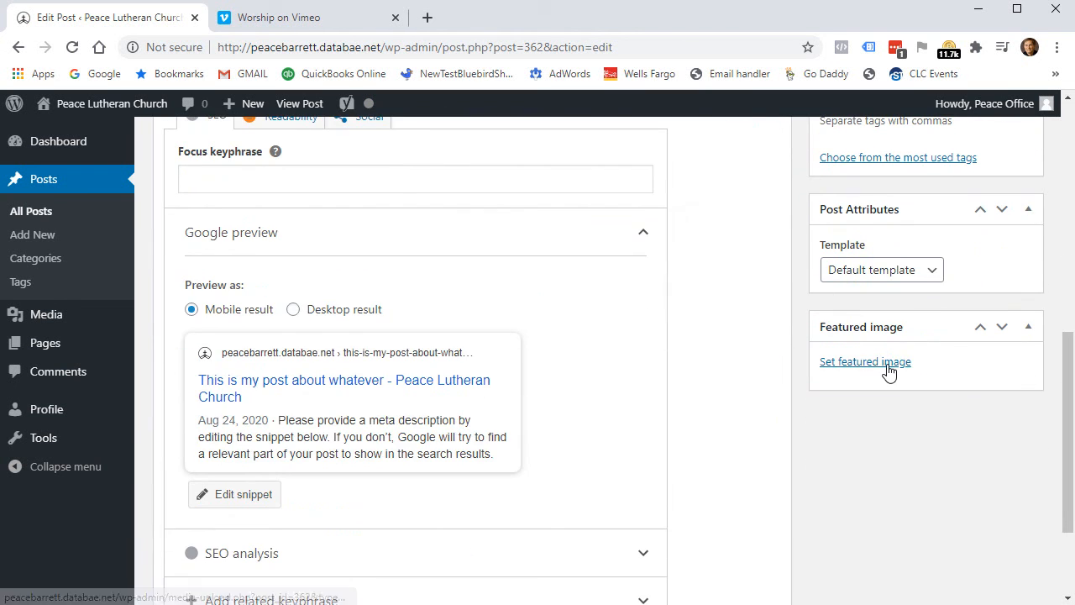
pyautogui.click(888, 372)
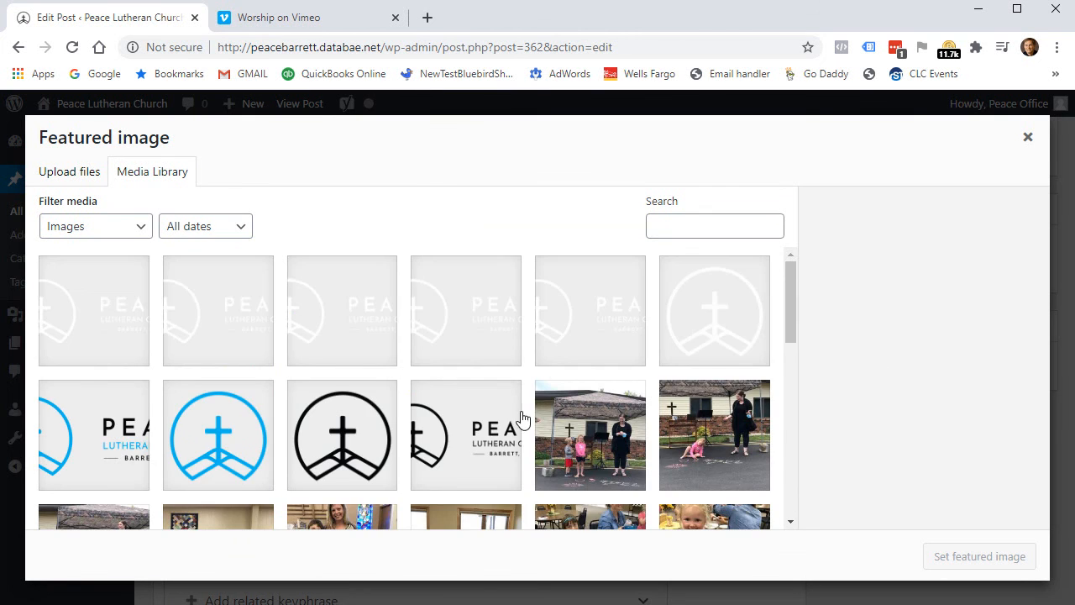
pyautogui.scroll(-3, 518, 453)
pyautogui.click(343, 424)
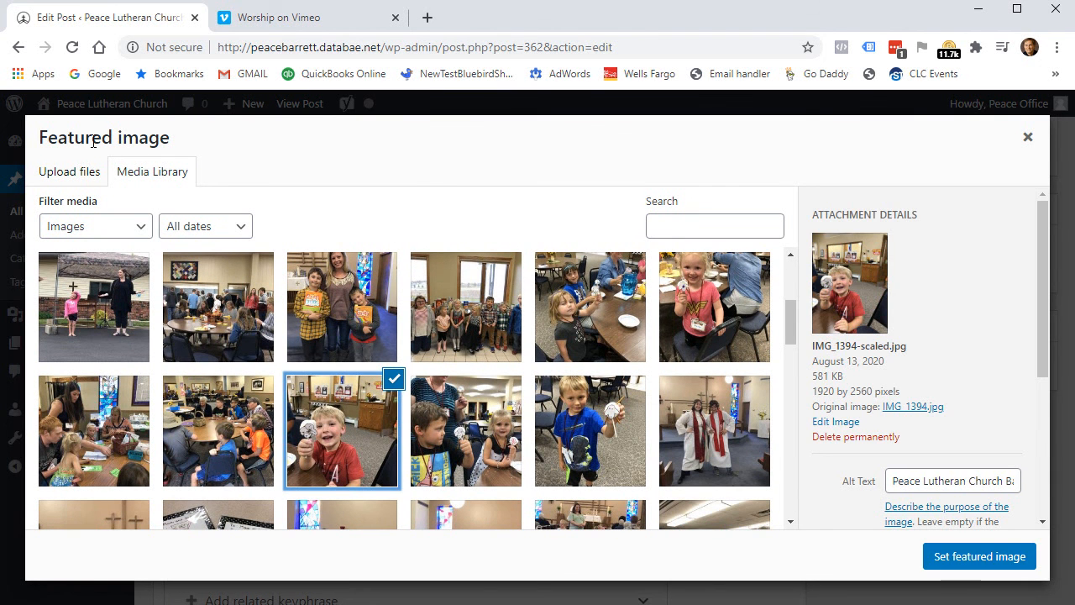
pyautogui.click(984, 561)
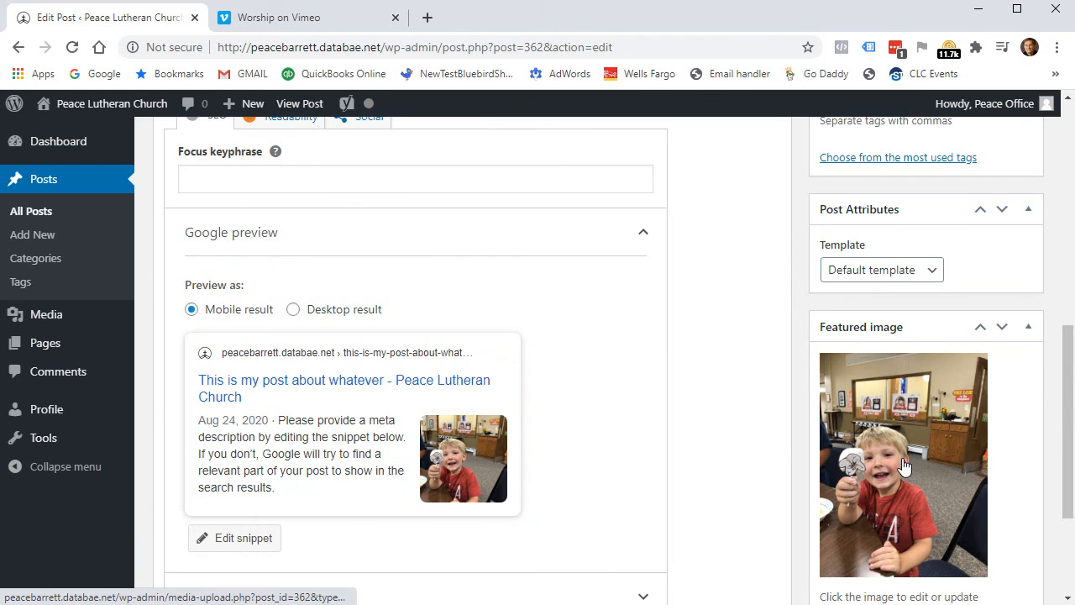
# Update the post and return to the All Posts list.
pyautogui.scroll(6, 899, 395)
pyautogui.click(1006, 334)
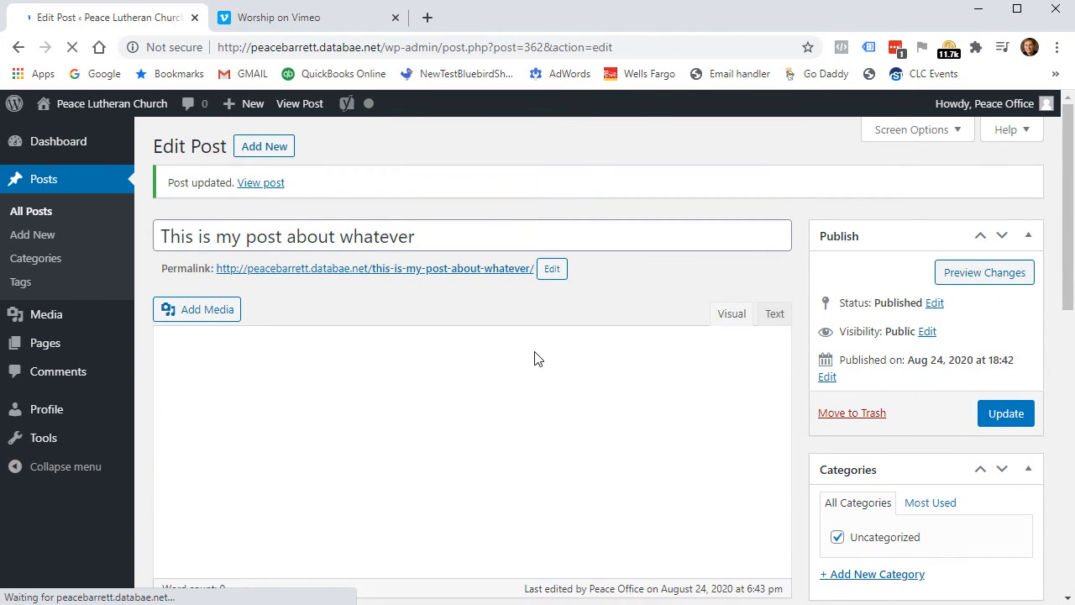
pyautogui.click(44, 214)
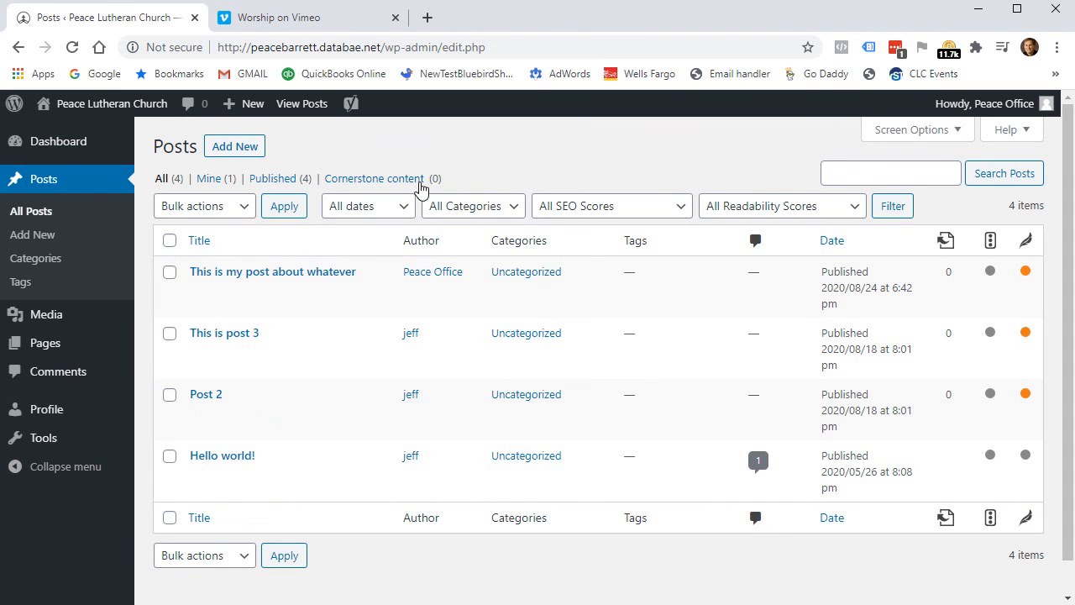
# Visit the live site's home page and go to the next page of posts.
pyautogui.click(95, 117)
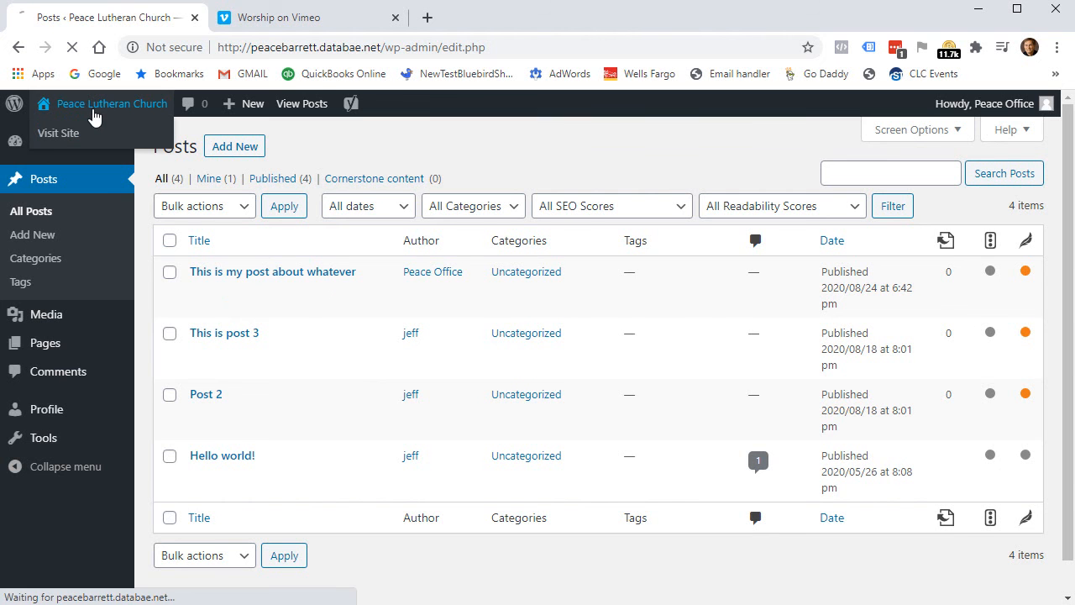
pyautogui.scroll(-4, 488, 306)
pyautogui.scroll(-8, 491, 310)
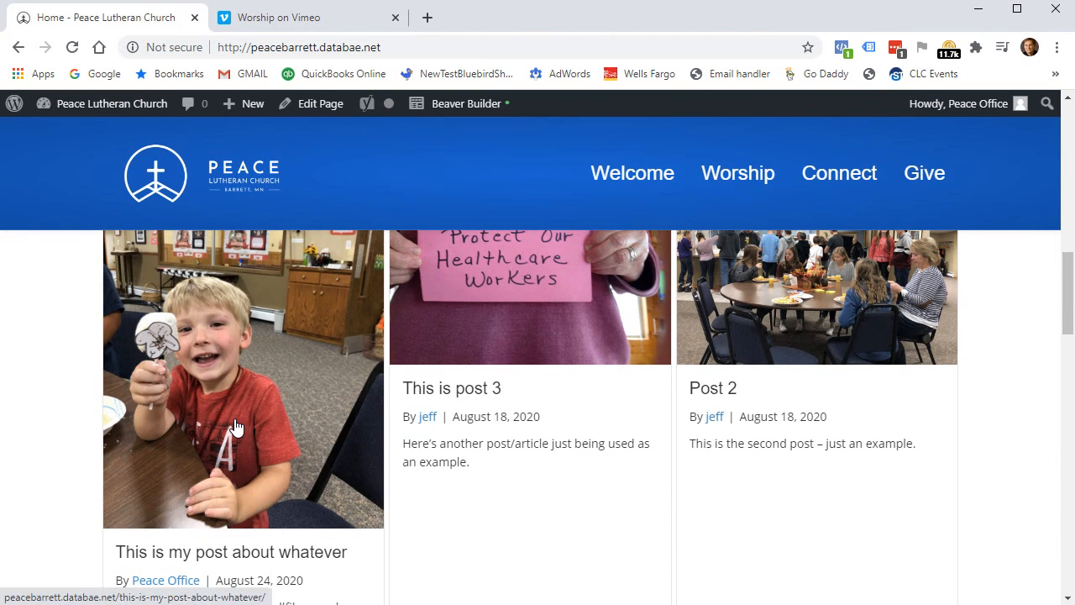
pyautogui.scroll(2, 515, 439)
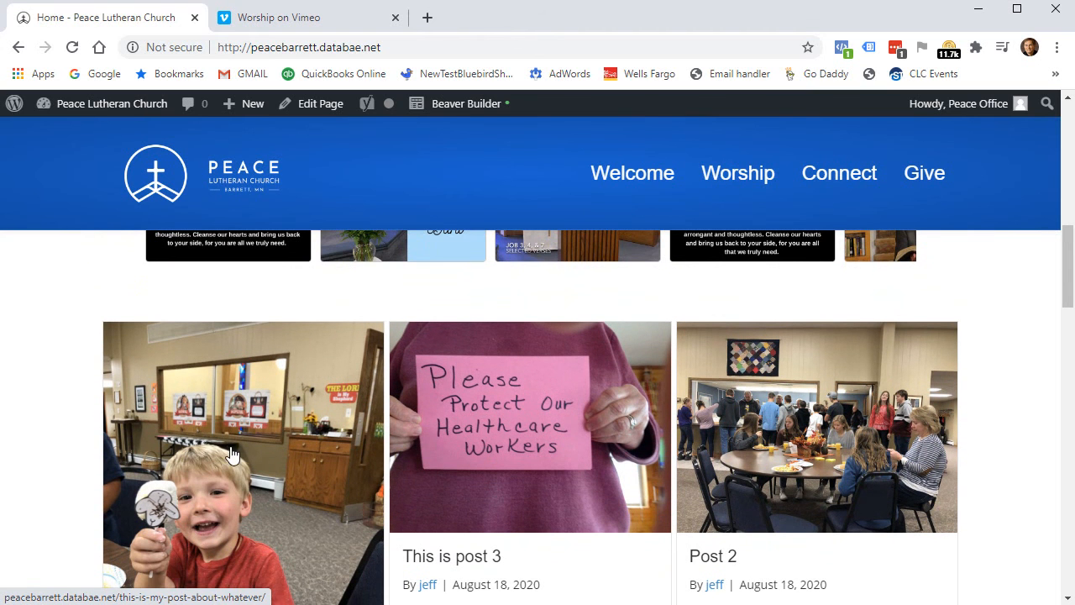
pyautogui.scroll(-2, 361, 428)
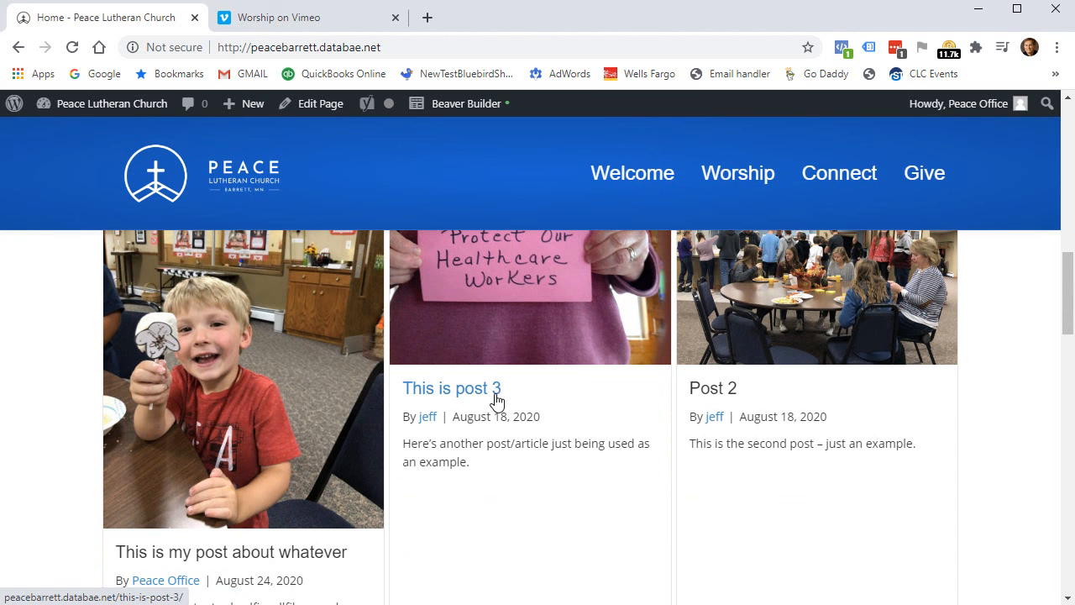
pyautogui.scroll(-3, 798, 445)
pyautogui.scroll(3, 823, 439)
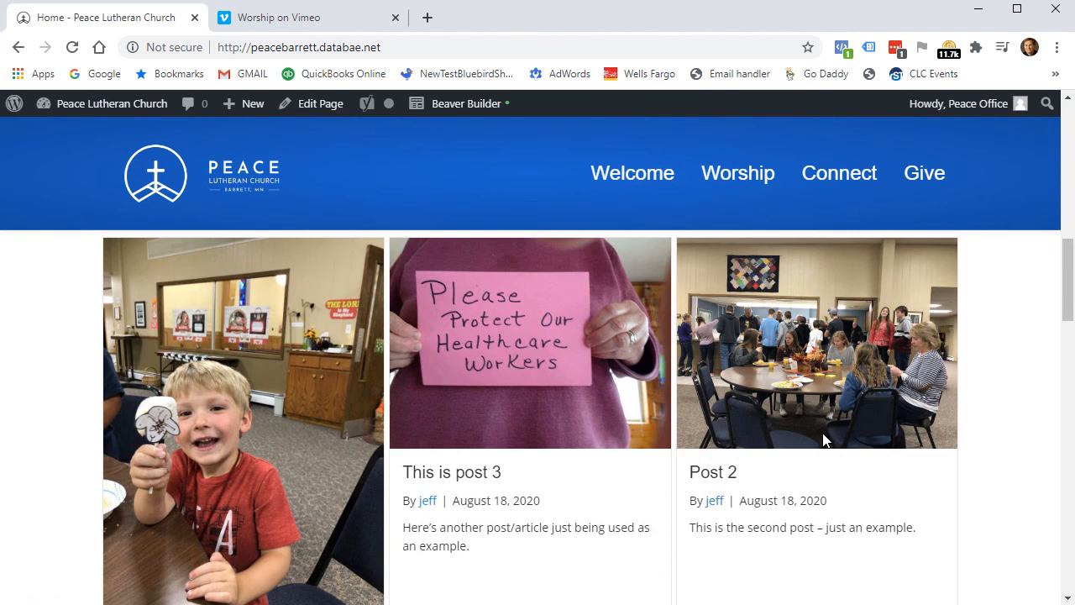
pyautogui.scroll(-2, 823, 439)
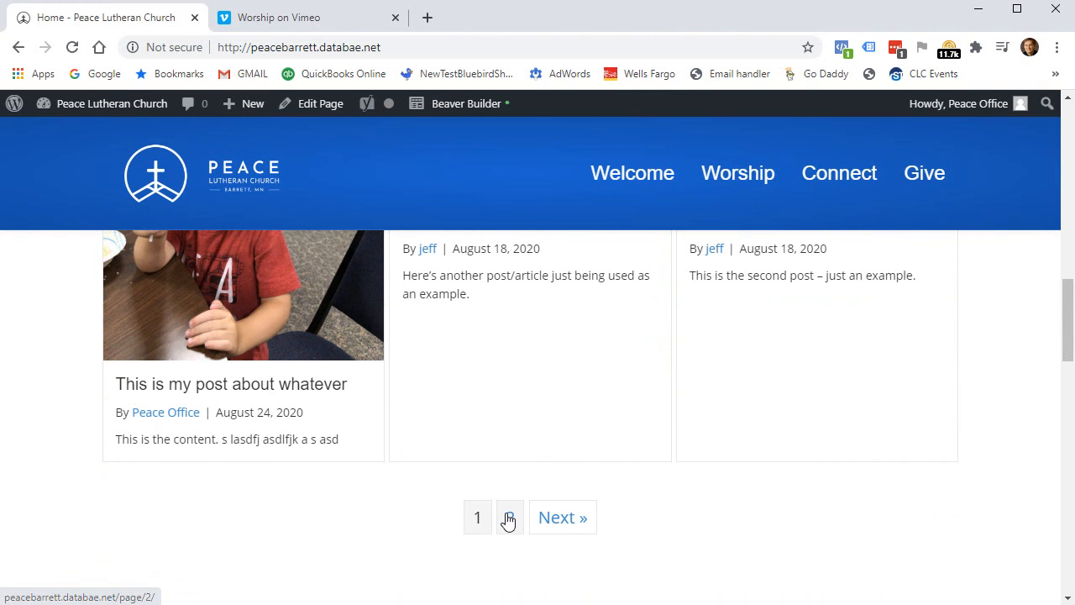
pyautogui.click(559, 519)
# Open the Hello world! post from the second page of posts.
pyautogui.scroll(-8, 334, 419)
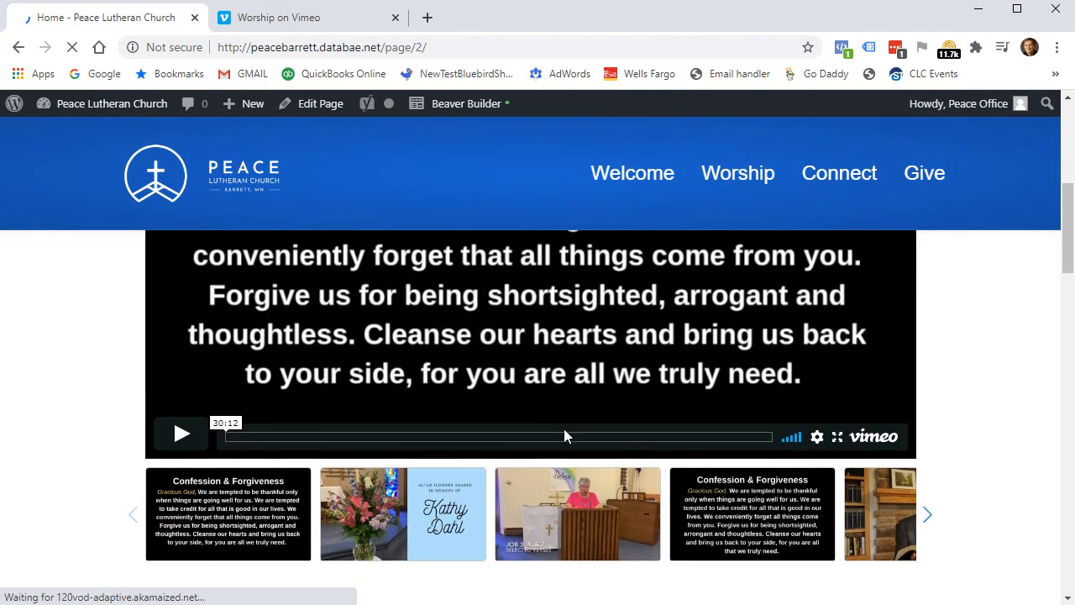
pyautogui.scroll(-2, 210, 433)
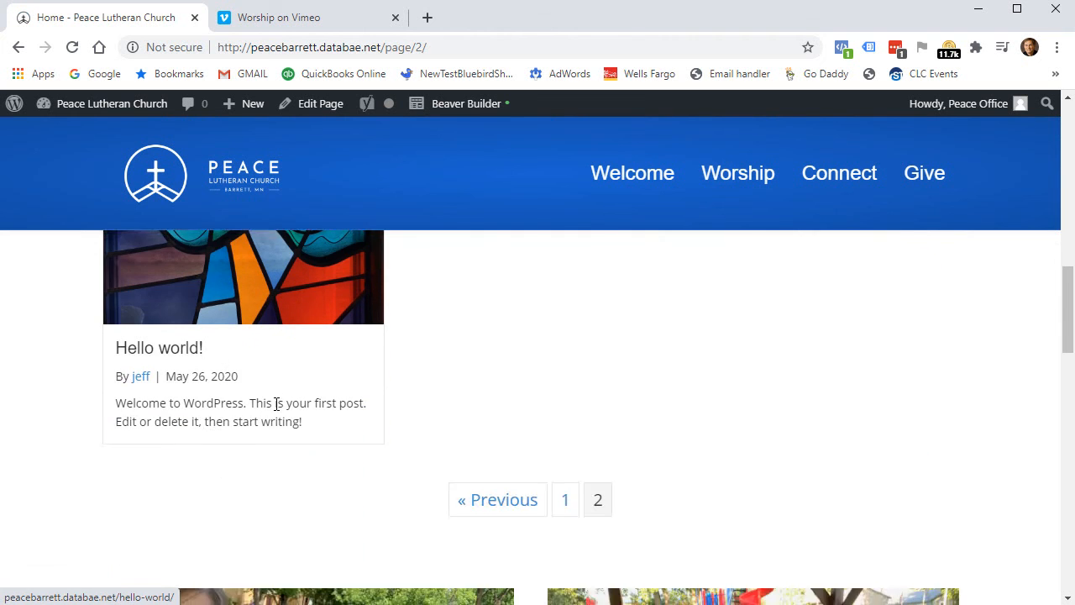
pyautogui.scroll(2, 259, 403)
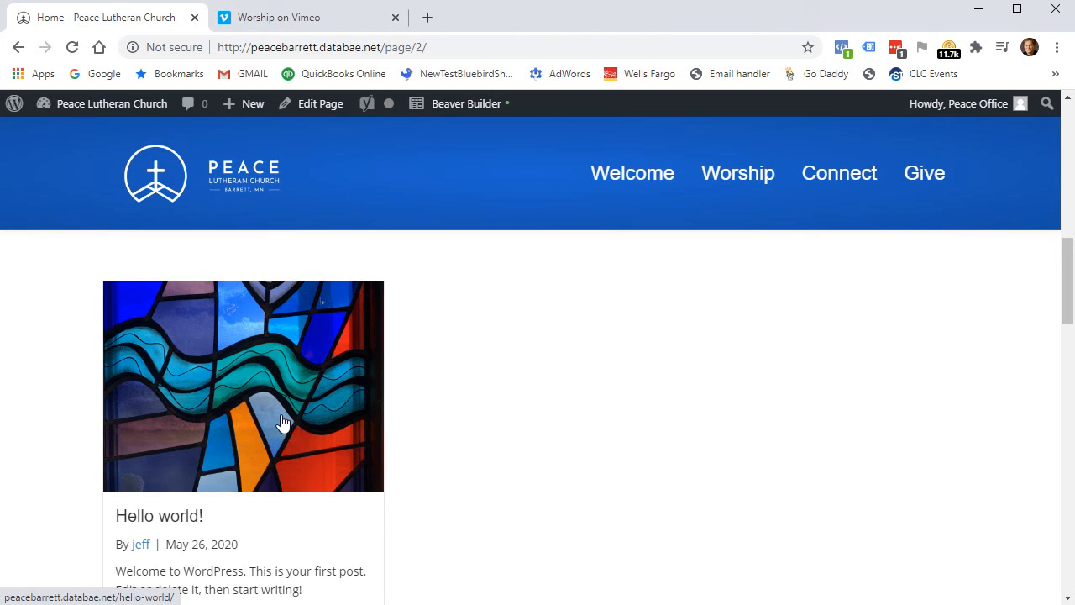
pyautogui.scroll(-2, 514, 449)
pyautogui.click(206, 293)
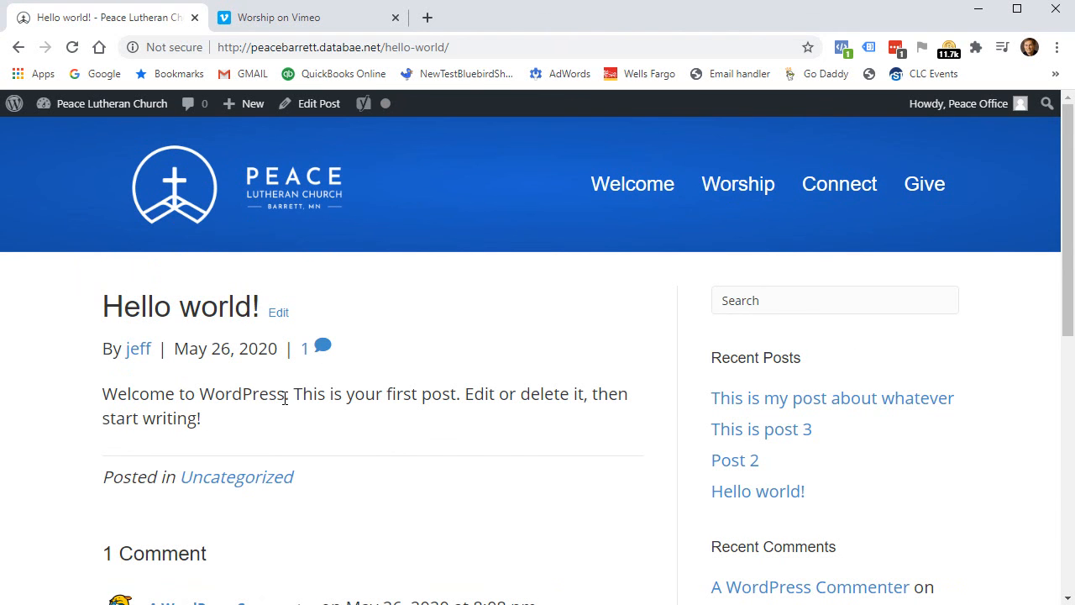
# Scroll through the Hello world! post and return to the Peace Lutheran Church home page.
pyautogui.scroll(-1, 383, 399)
pyautogui.scroll(1, 395, 381)
pyautogui.scroll(-1, 293, 434)
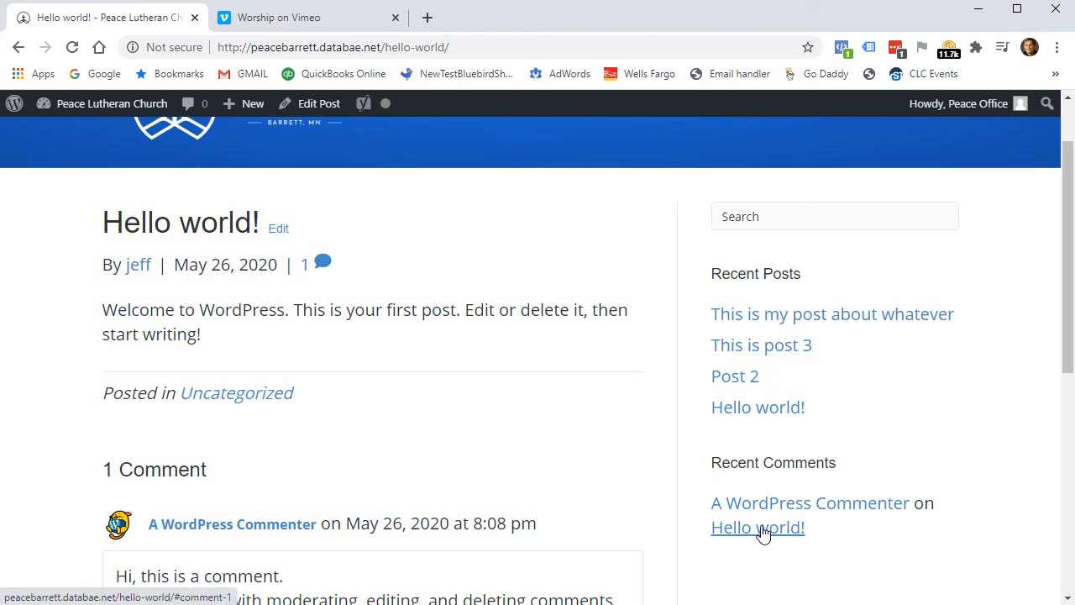
pyautogui.scroll(-2, 497, 470)
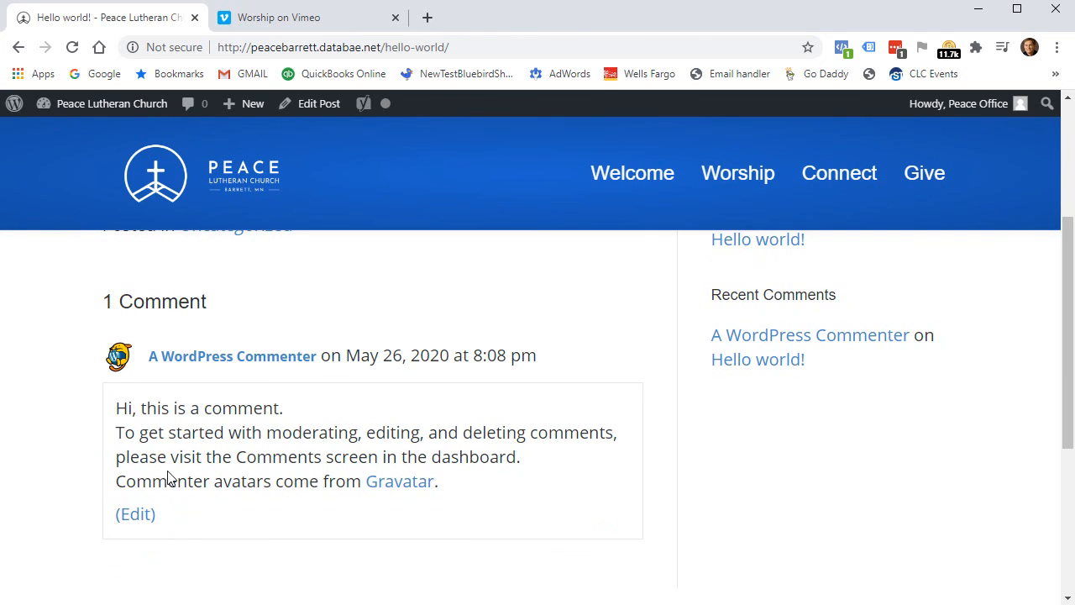
pyautogui.scroll(2, 492, 420)
pyautogui.scroll(-4, 491, 420)
pyautogui.scroll(4, 492, 420)
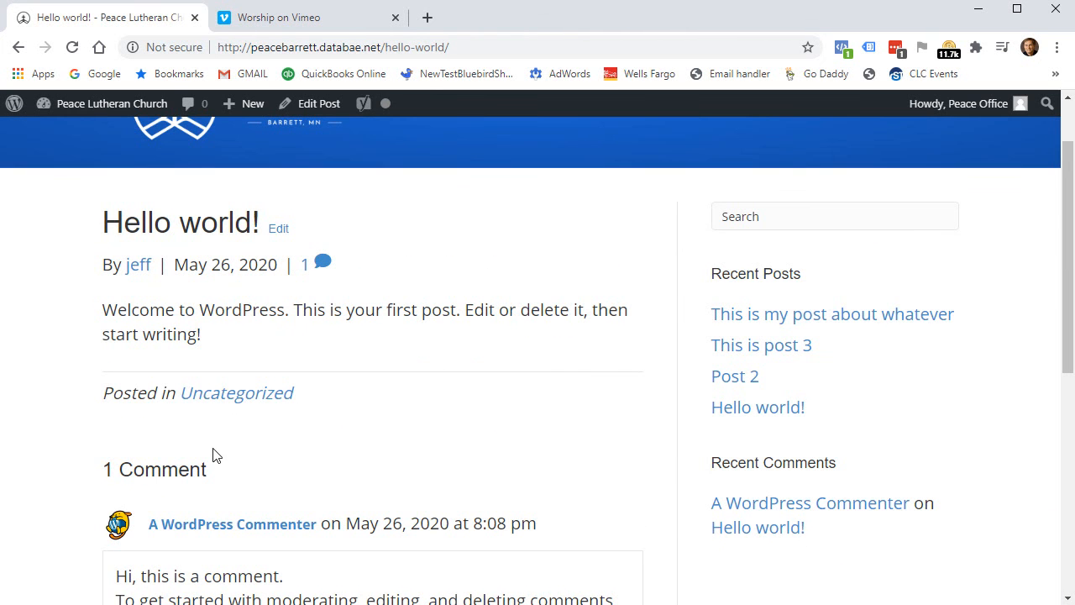
pyautogui.scroll(-2, 212, 452)
pyautogui.scroll(1, 210, 449)
pyautogui.scroll(2, 336, 461)
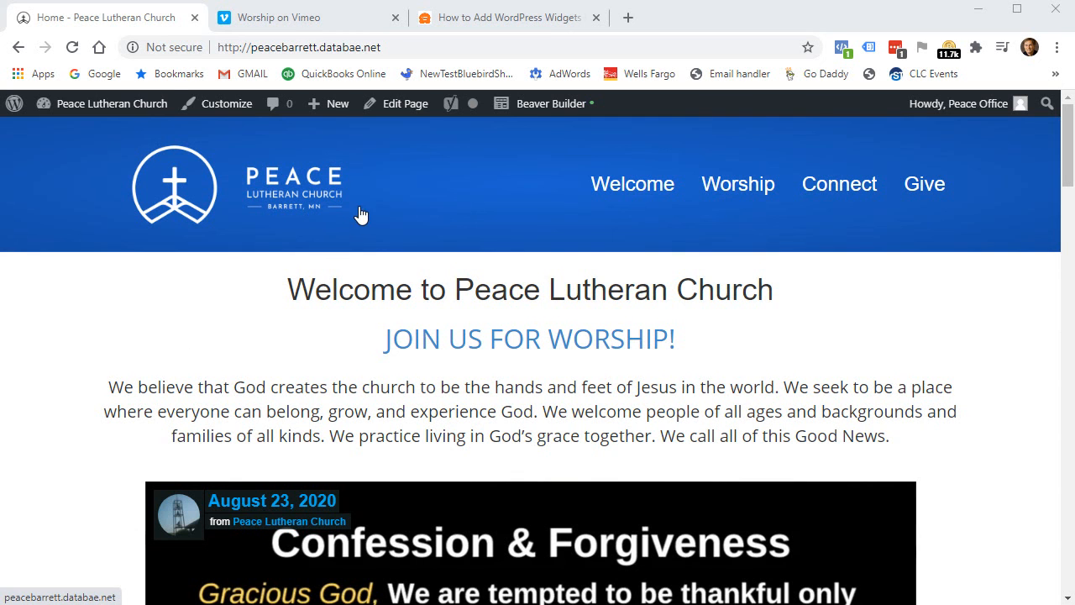
# Go to the dashboard and browse the 22 pages, starting with Calendar, Connect and Bible Study.
pyautogui.click(111, 108)
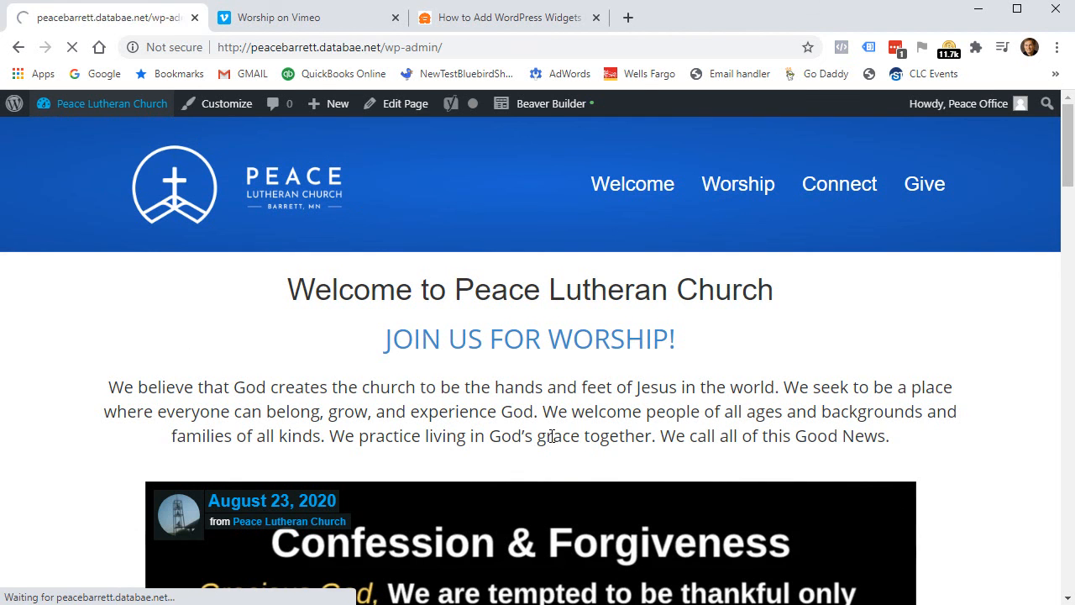
pyautogui.click(45, 236)
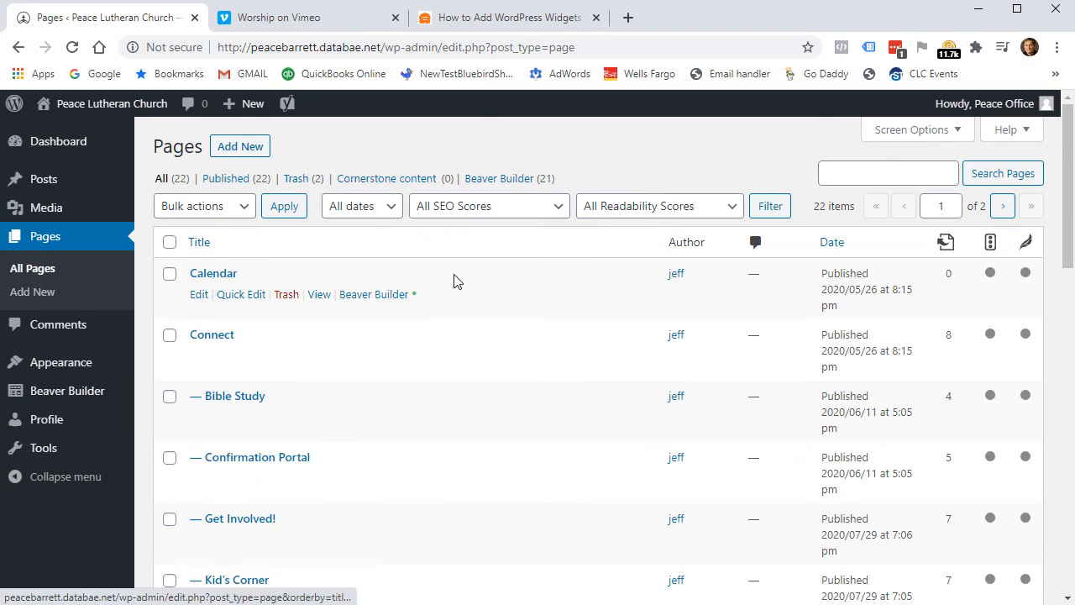
pyautogui.scroll(-9, 456, 281)
pyautogui.scroll(-4, 461, 303)
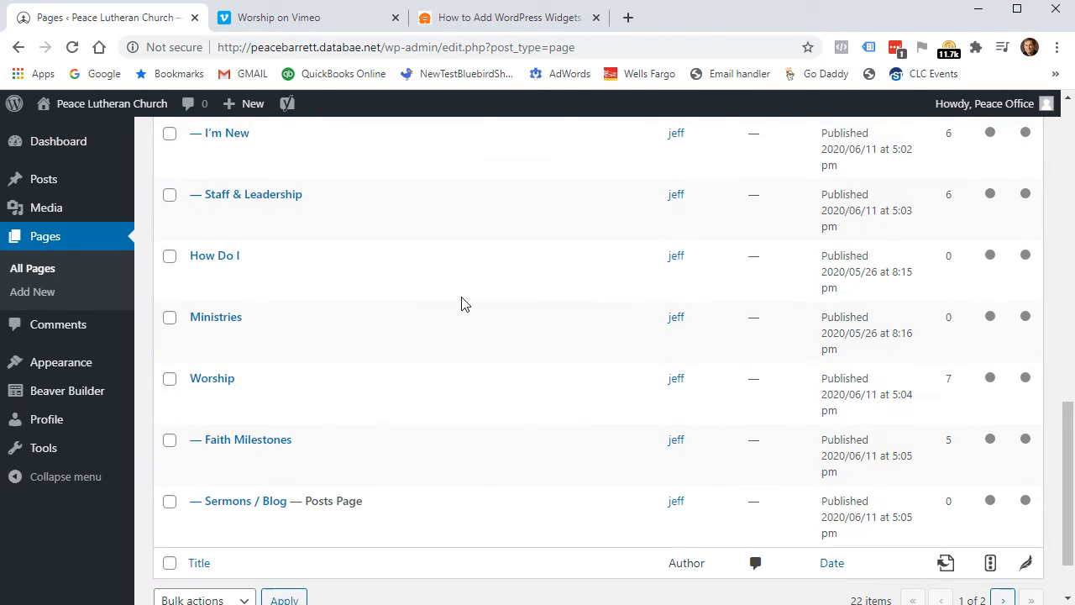
pyautogui.scroll(8, 461, 304)
pyautogui.scroll(5, 461, 303)
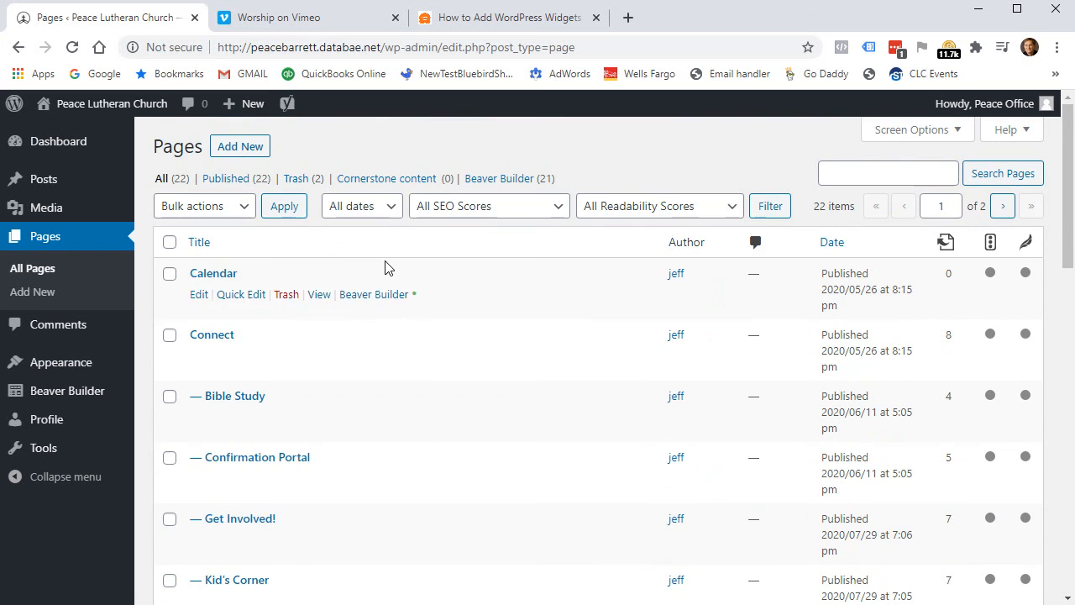
pyautogui.scroll(-4, 260, 396)
pyautogui.scroll(4, 243, 336)
pyautogui.moveTo(244, 108)
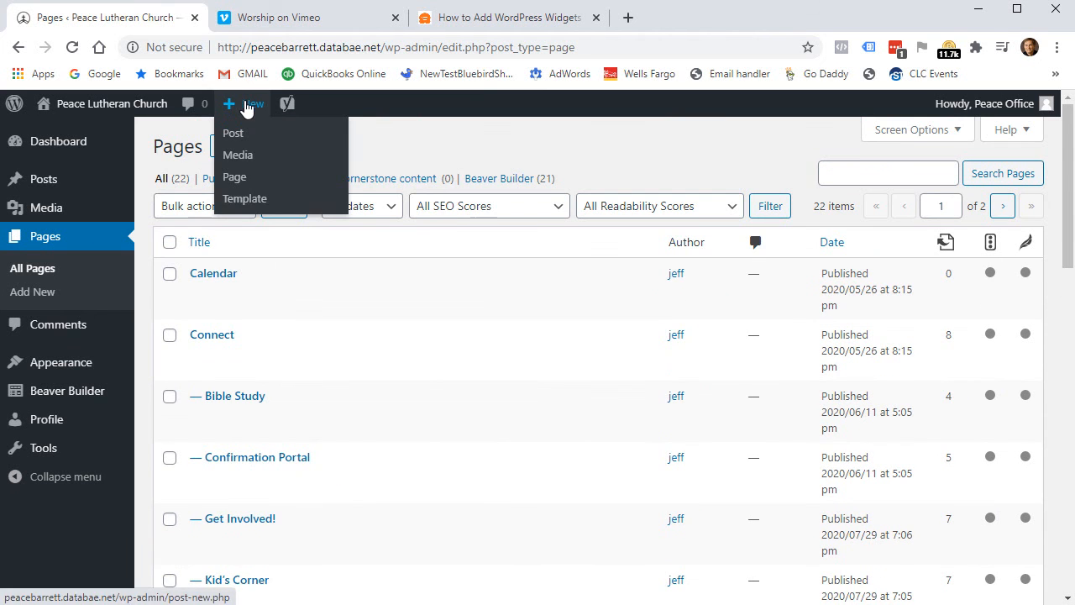
# Publish a new page 'Test Page' with body 'this is content of the test page.'.
pyautogui.click(235, 183)
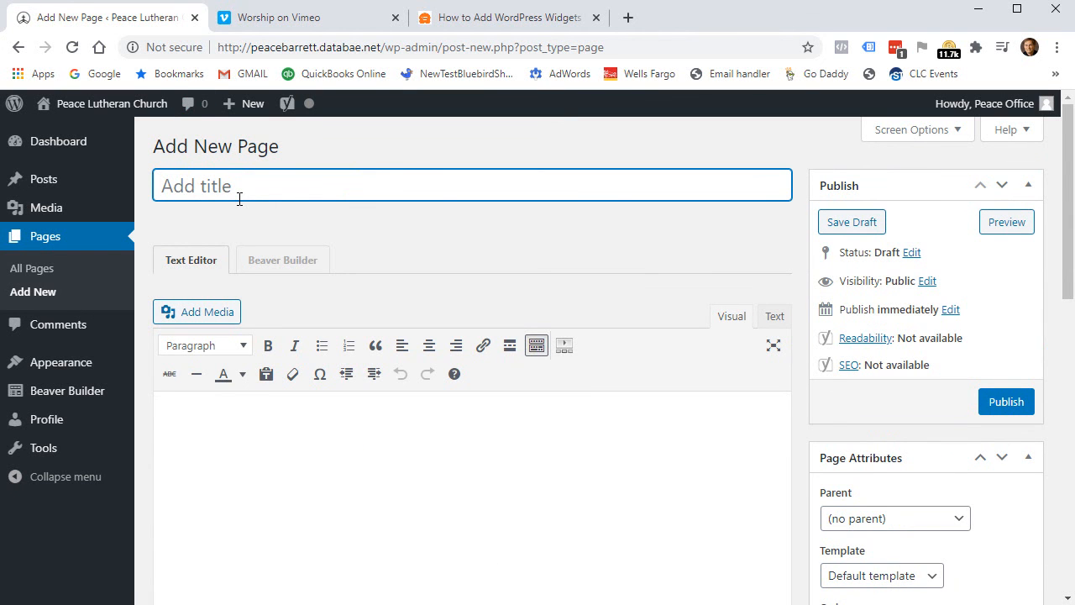
pyautogui.write('Test Page')
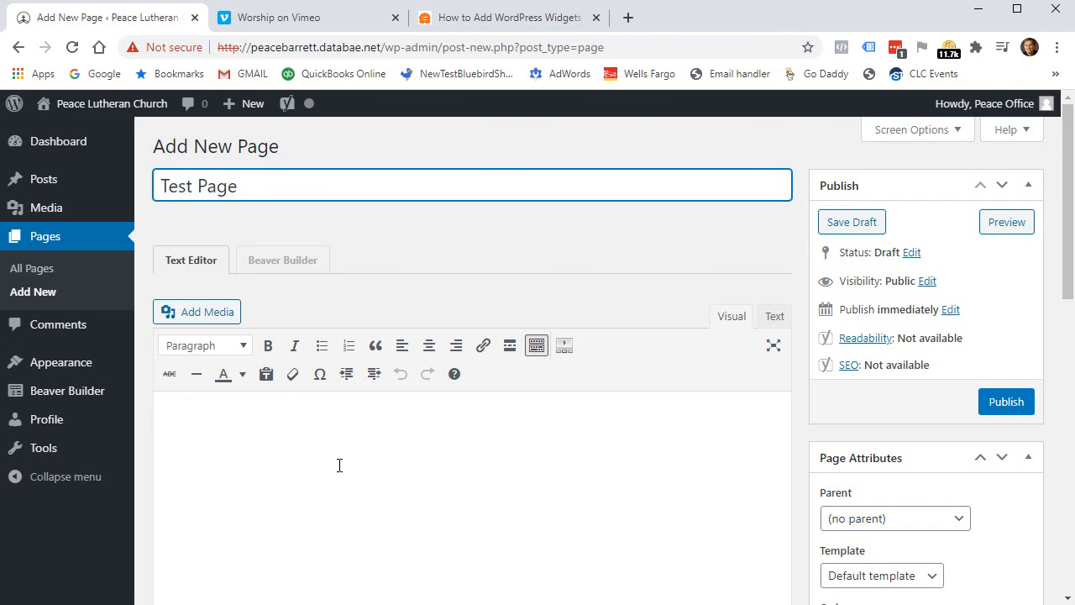
pyautogui.click(339, 466)
pyautogui.write('this is content of the test page.')
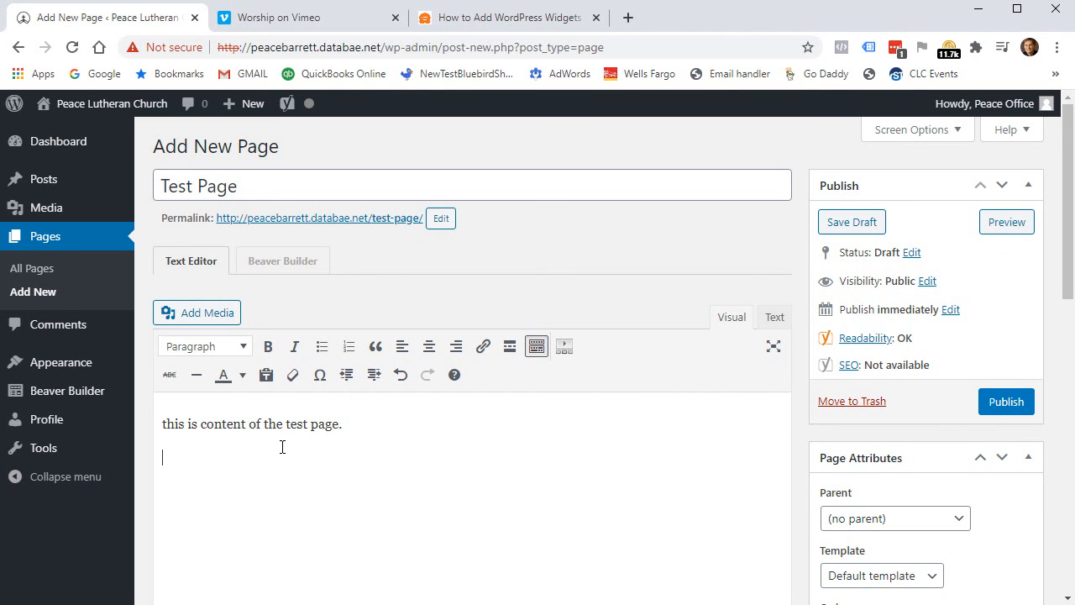
pyautogui.scroll(-4, 319, 492)
pyautogui.scroll(4, 319, 487)
pyautogui.click(1006, 403)
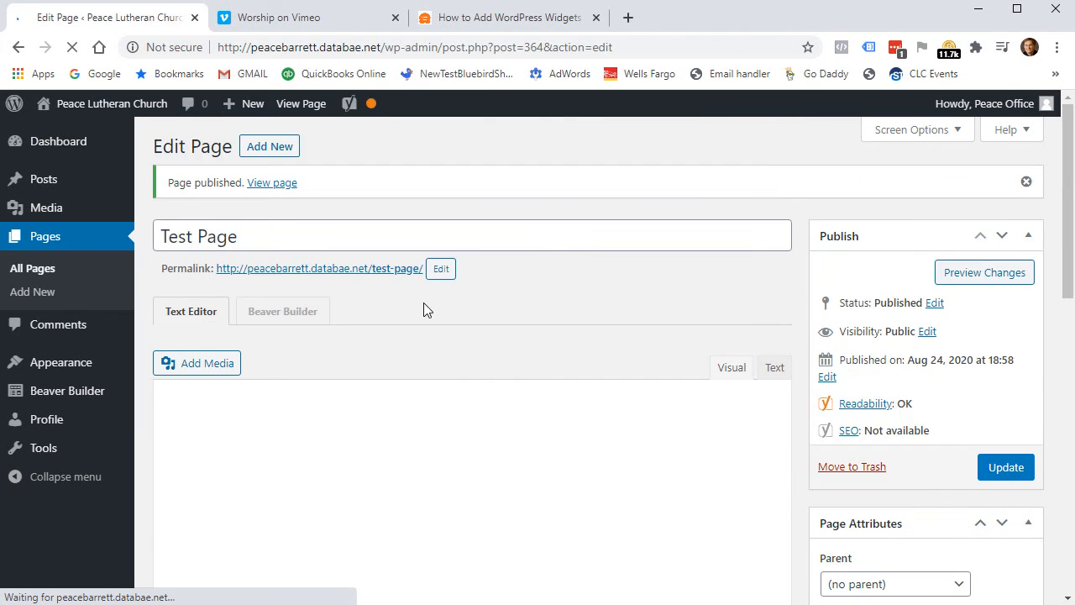
# Visit the live site, then open the Menus editor on MainMenu from the admin bar.
pyautogui.click(115, 105)
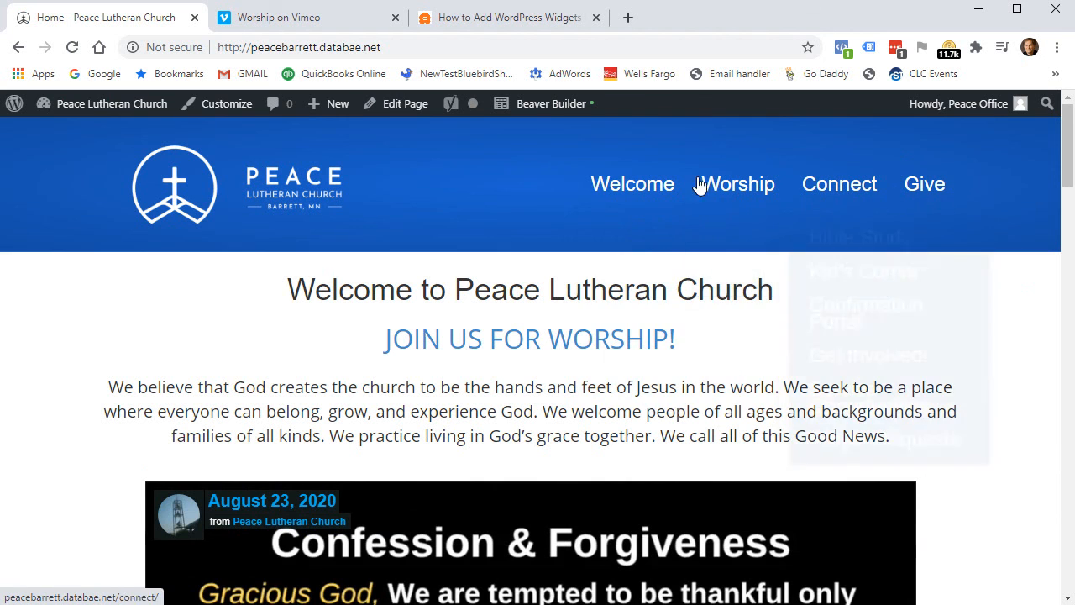
pyautogui.moveTo(106, 109)
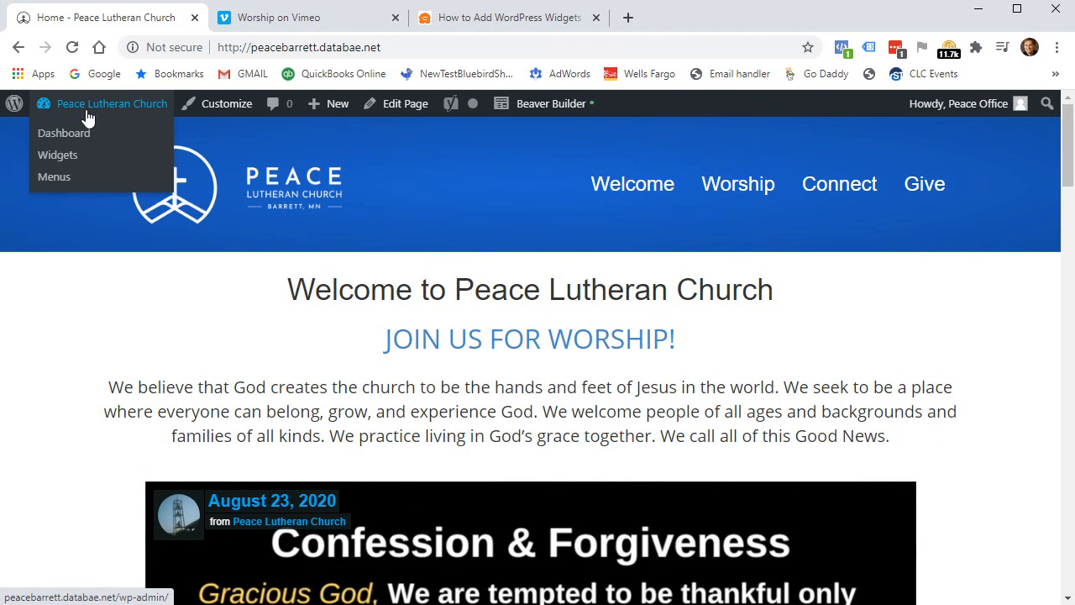
pyautogui.click(55, 178)
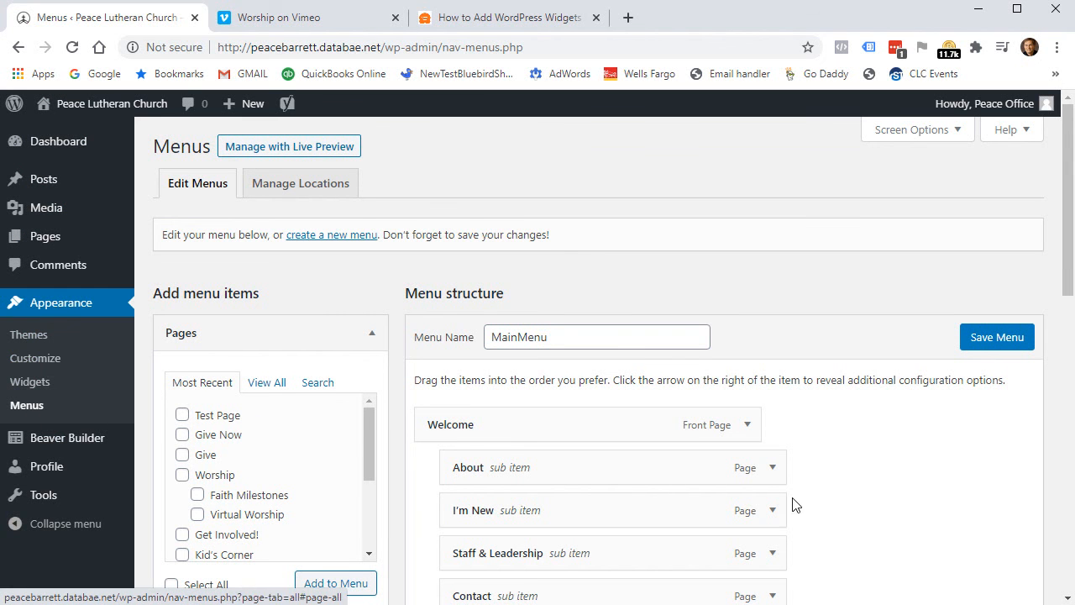
# Add Test Page to MainMenu from the Pages box.
pyautogui.scroll(-1, 895, 499)
pyautogui.click(207, 336)
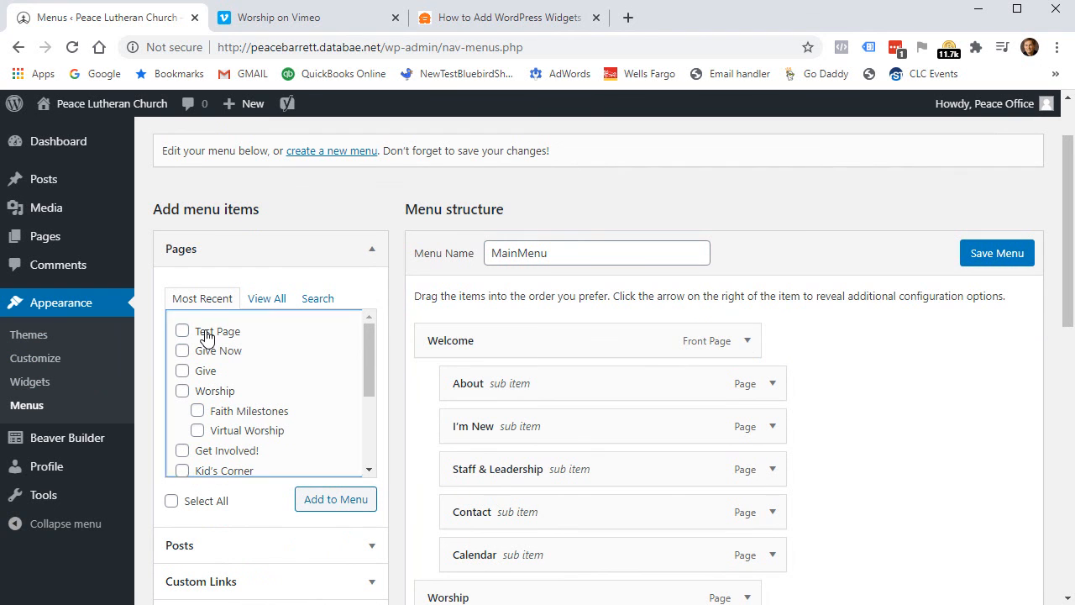
pyautogui.click(338, 498)
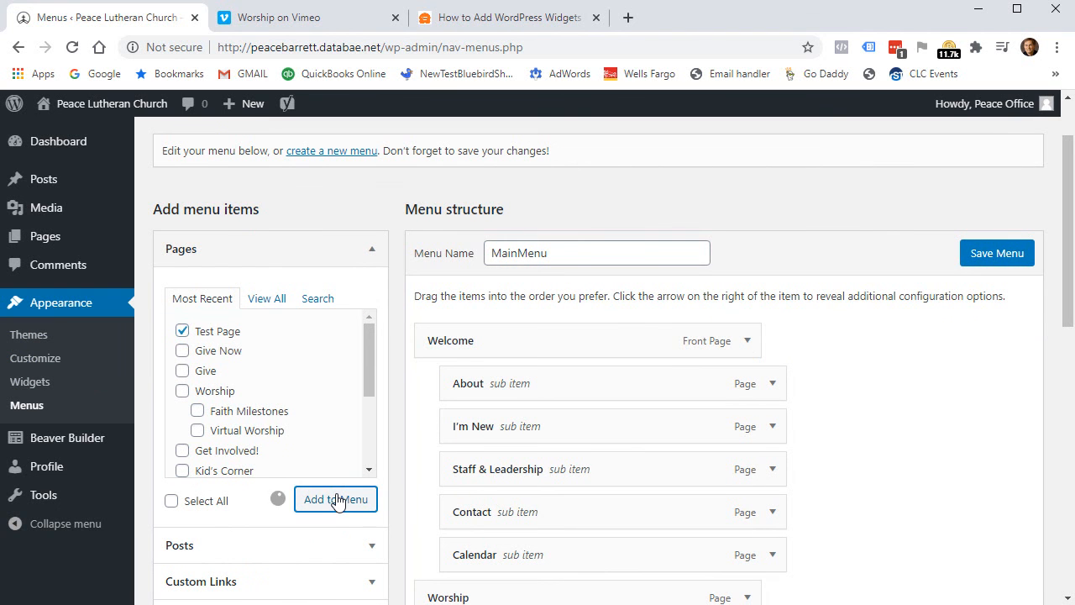
# Nest Test Page under Welcome just after Calendar and save MainMenu.
pyautogui.scroll(-3, 933, 485)
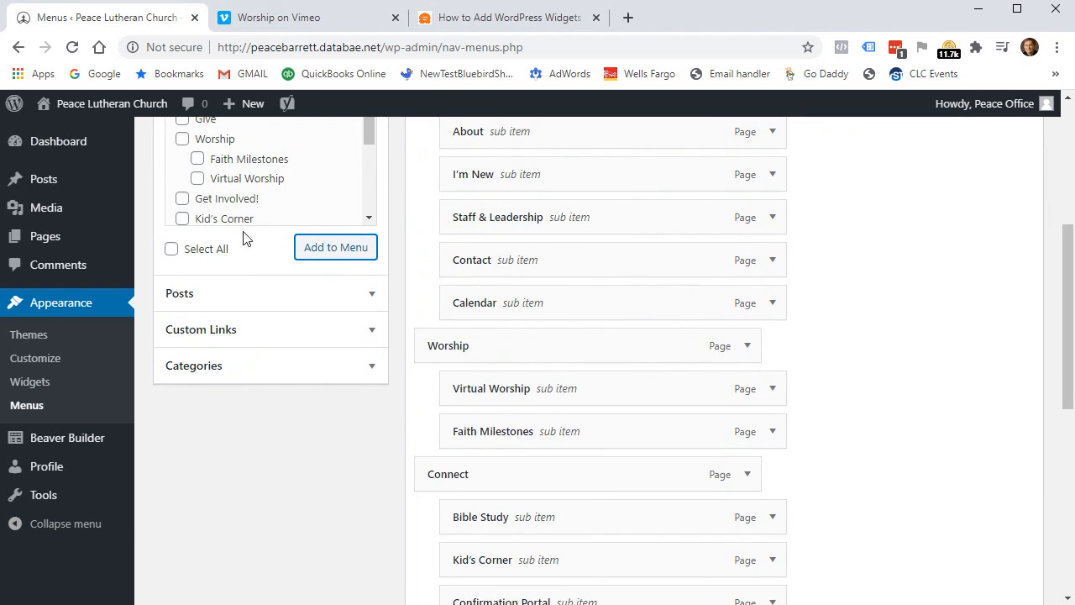
pyautogui.scroll(-5, 872, 399)
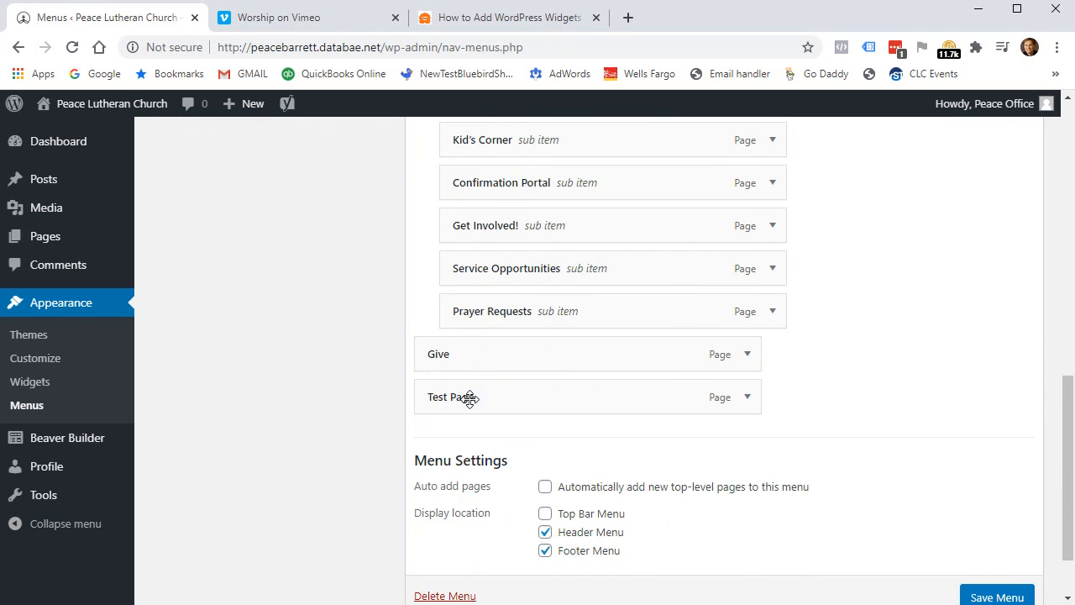
pyautogui.scroll(2, 878, 384)
pyautogui.scroll(-1, 756, 430)
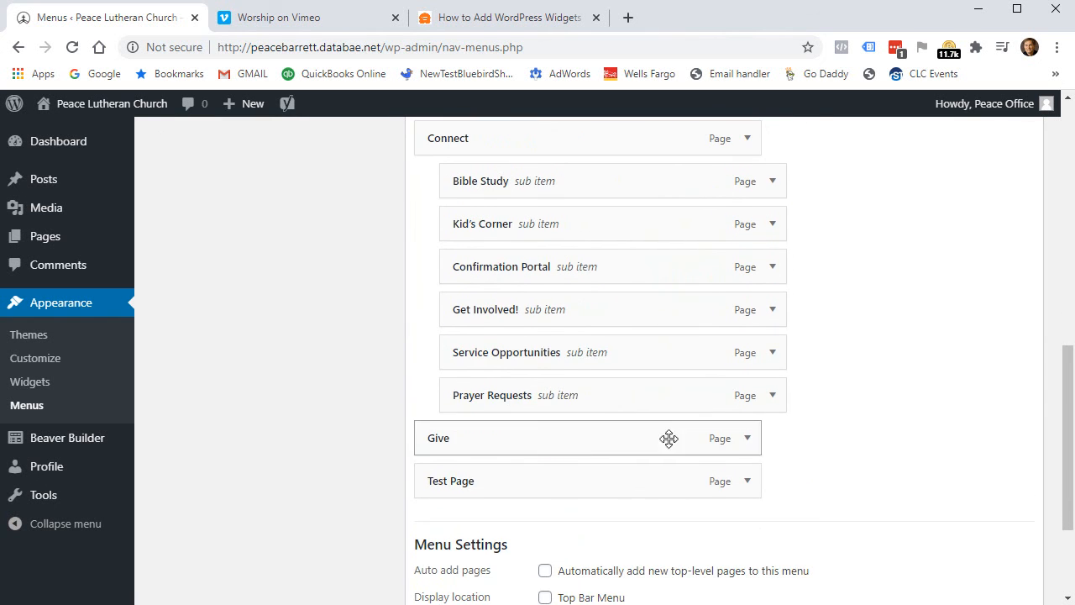
pyautogui.moveTo(520, 484); pyautogui.dragTo(549, 446)
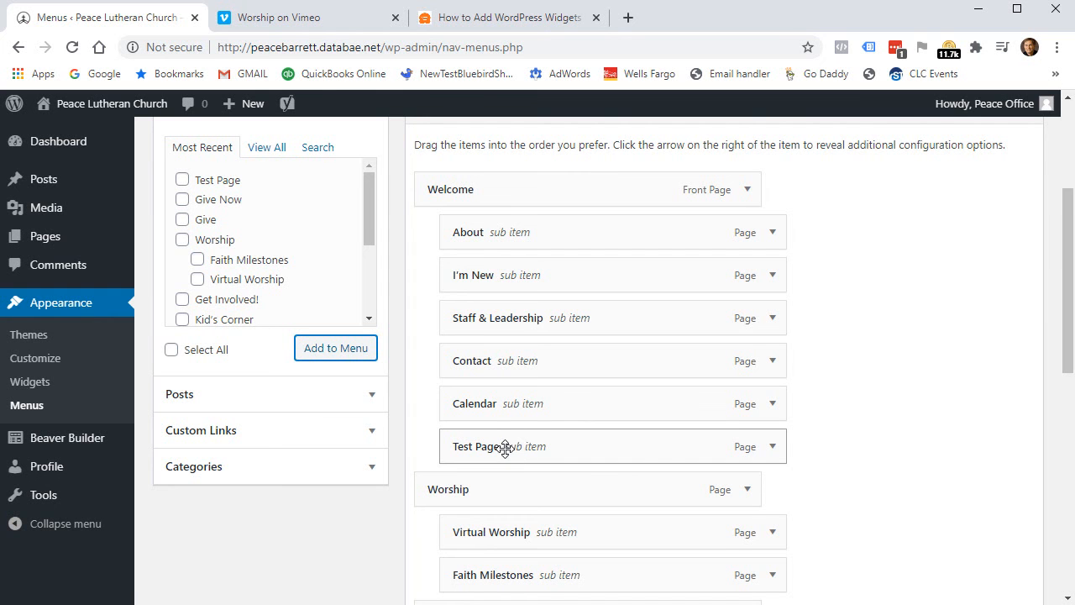
pyautogui.scroll(3, 879, 464)
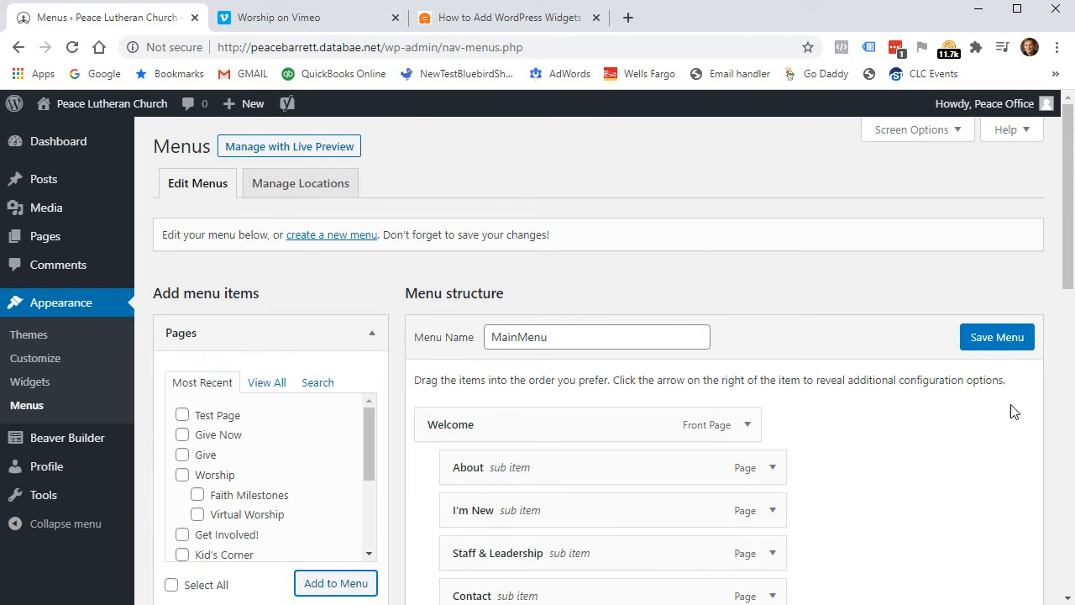
pyautogui.click(997, 339)
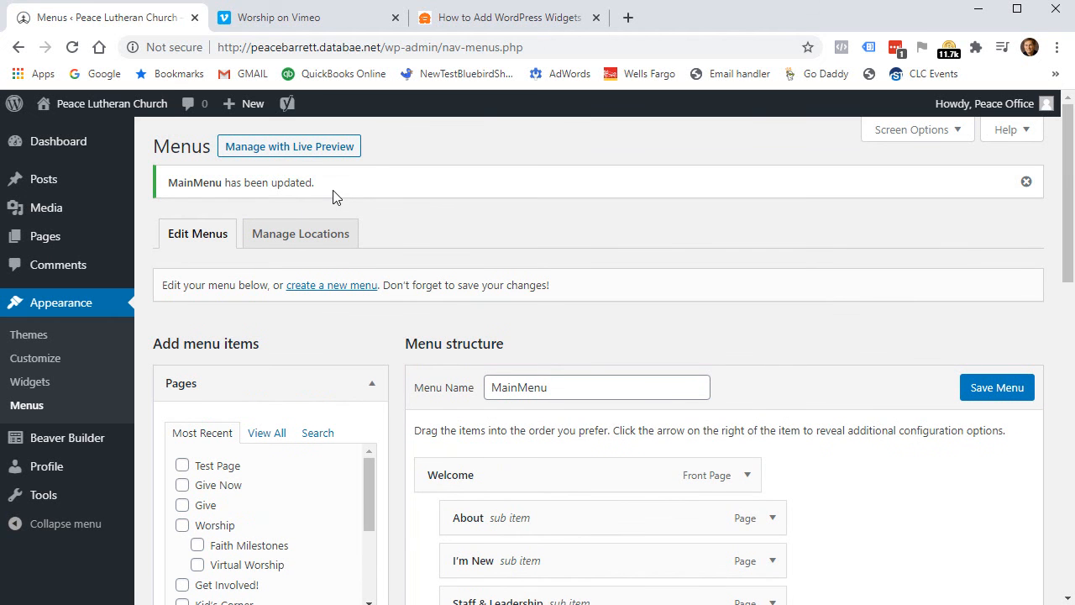
# Open Test Page from the live site's Welcome menu and launch Beaver Builder on it.
pyautogui.click(88, 109)
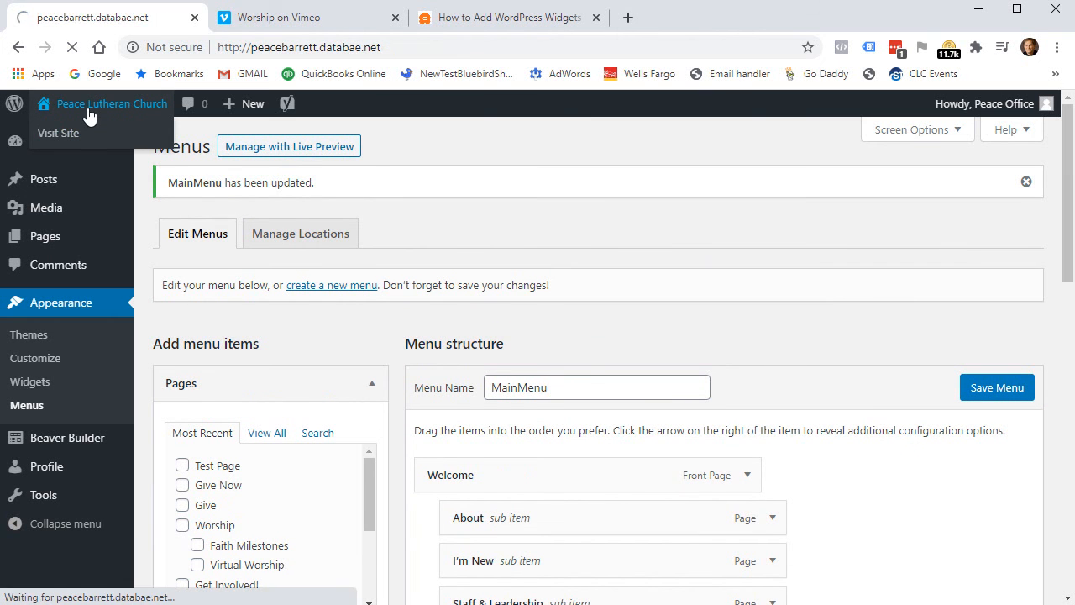
pyautogui.moveTo(631, 192)
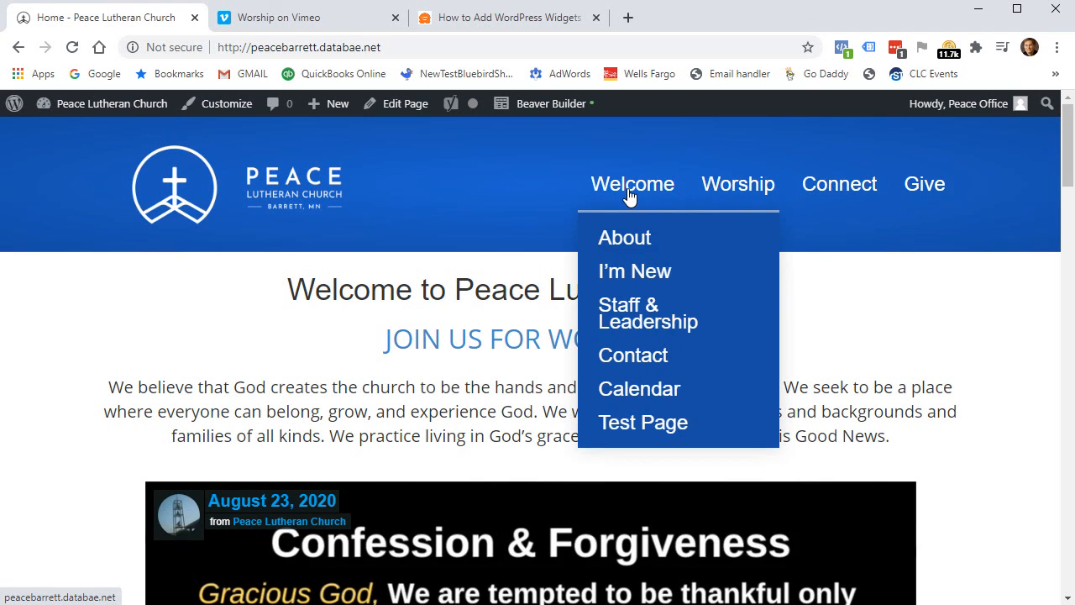
pyautogui.click(657, 425)
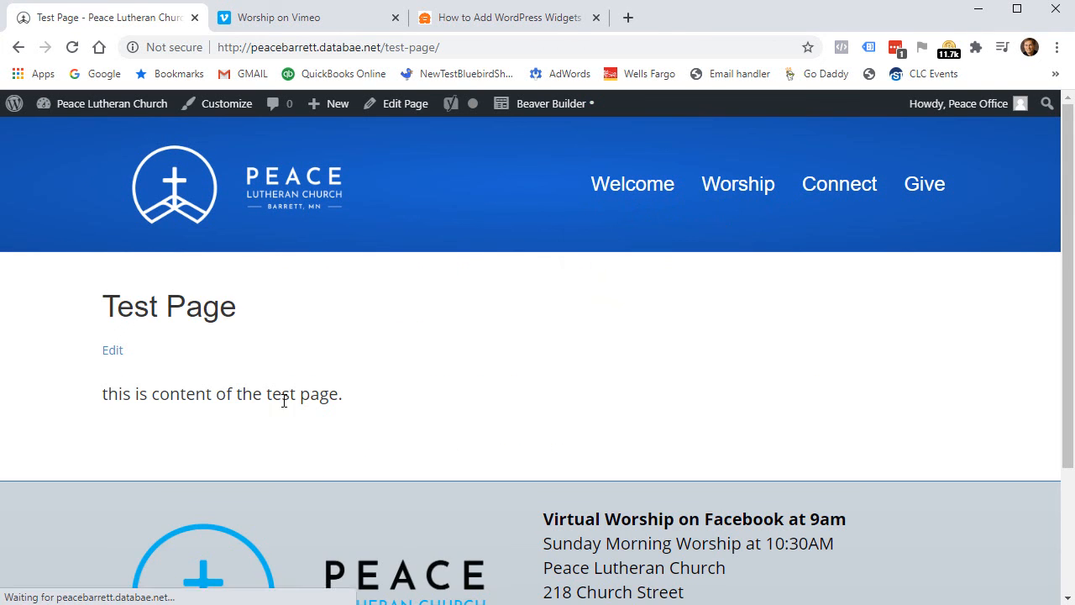
pyautogui.moveTo(128, 396); pyautogui.dragTo(349, 409)
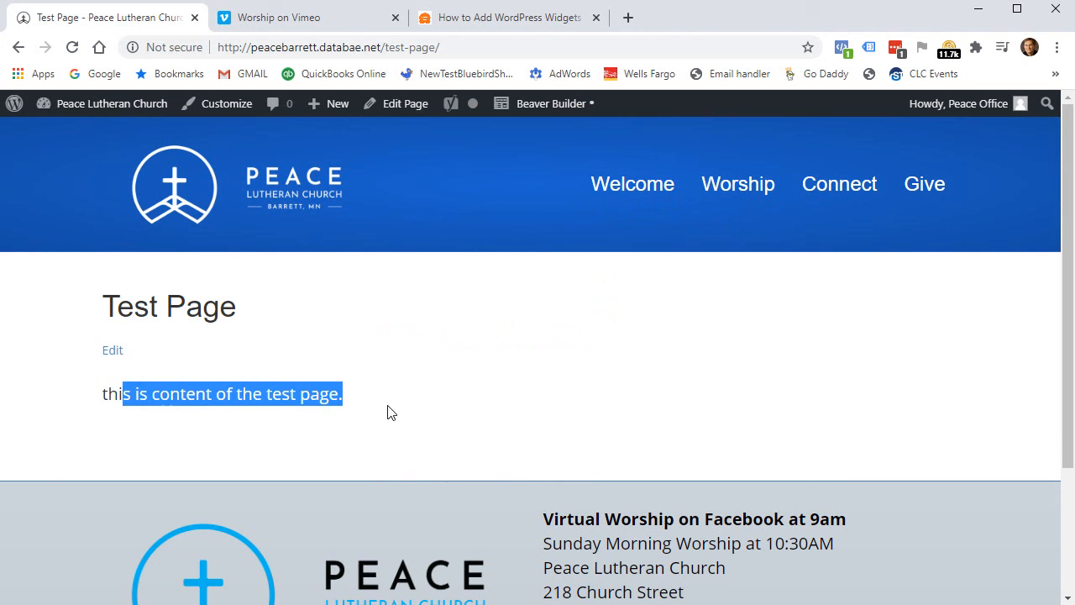
pyautogui.click(526, 102)
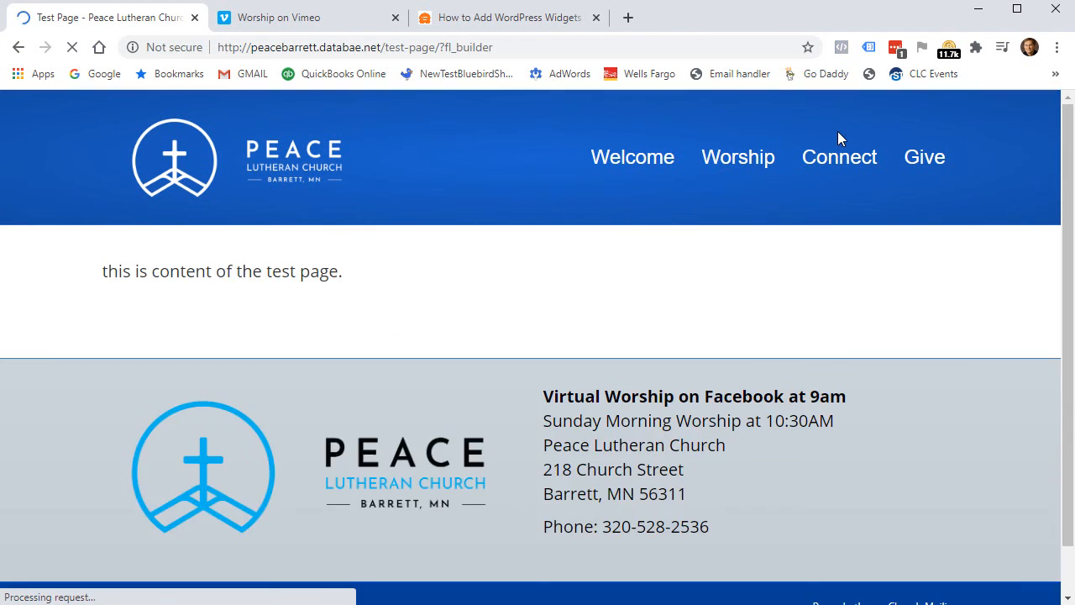
# Place a Heading module reading 'Test Page' above the existing page text.
pyautogui.moveTo(240, 307)
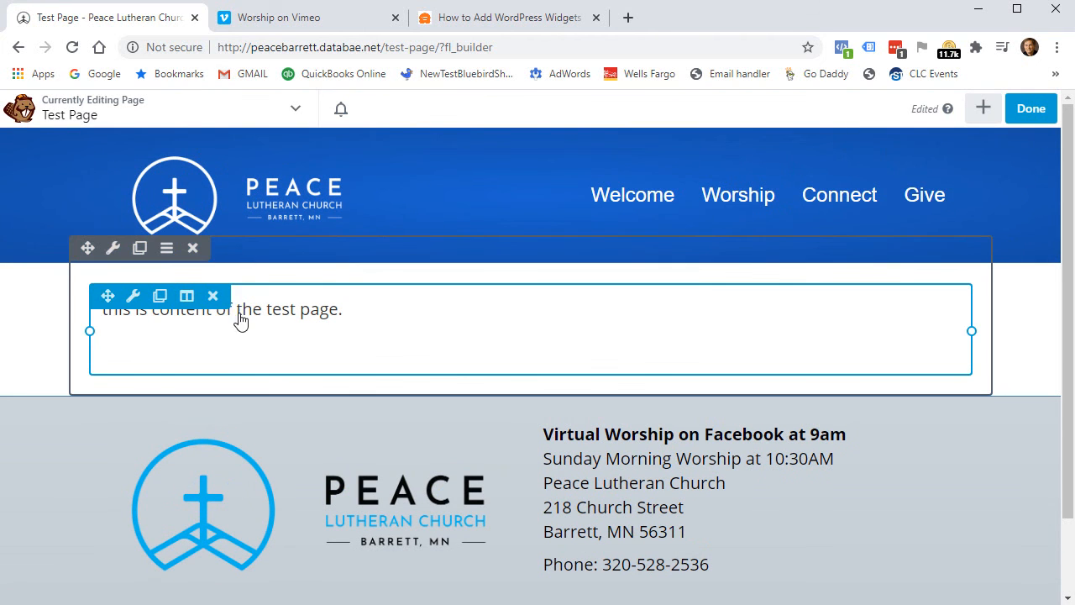
pyautogui.moveTo(263, 333)
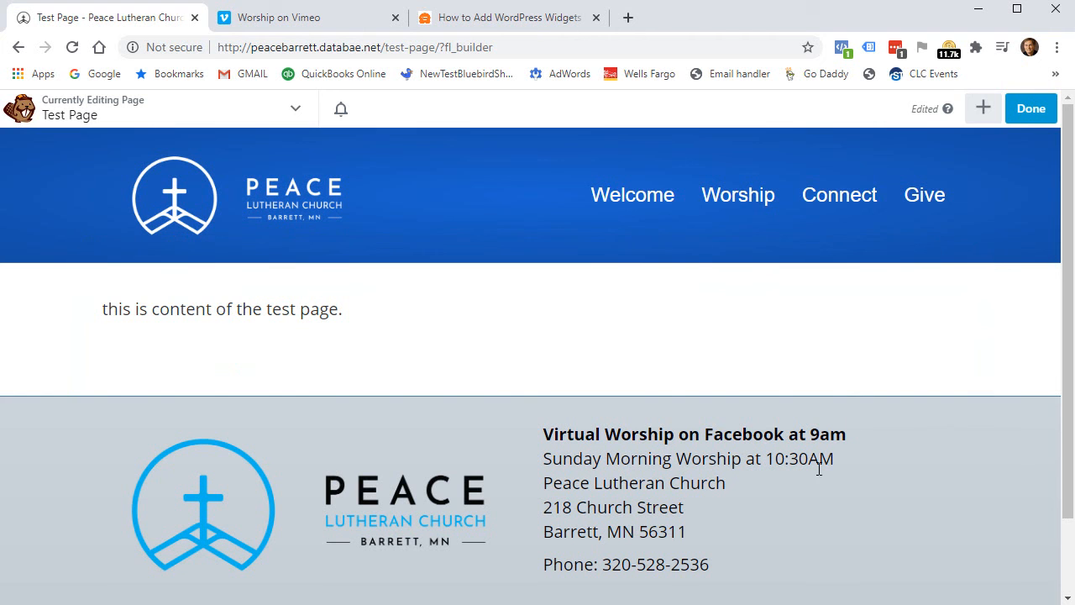
pyautogui.click(983, 107)
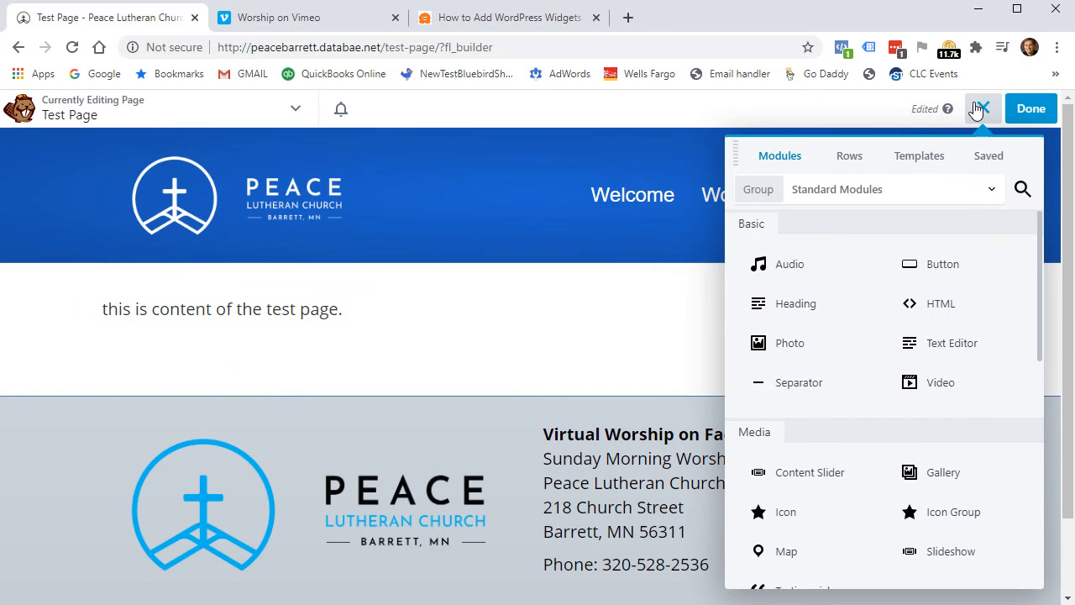
pyautogui.click(986, 157)
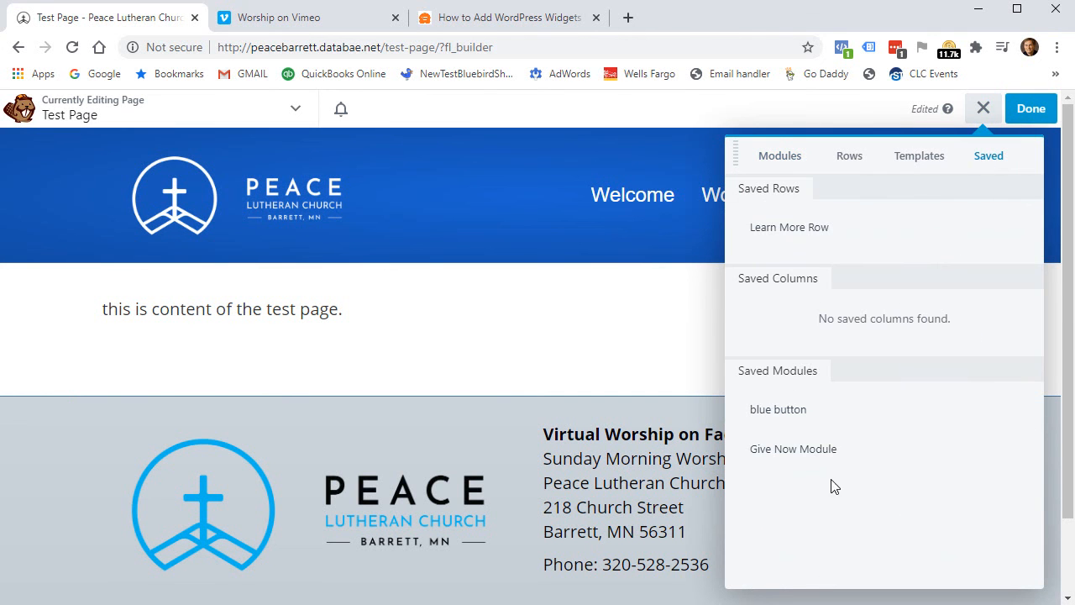
pyautogui.click(782, 158)
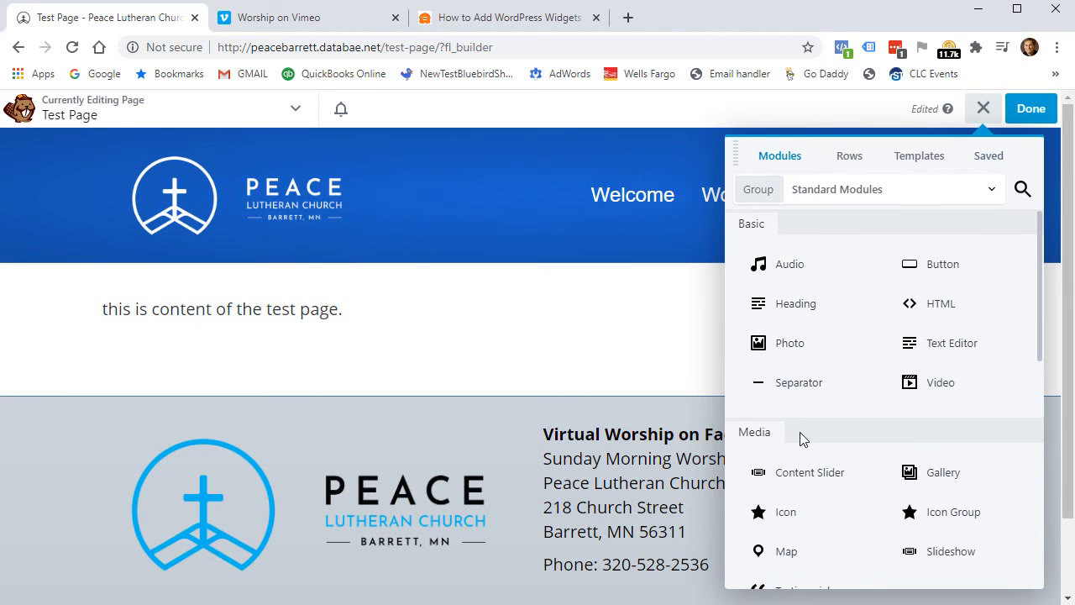
pyautogui.moveTo(818, 314); pyautogui.dragTo(310, 300)
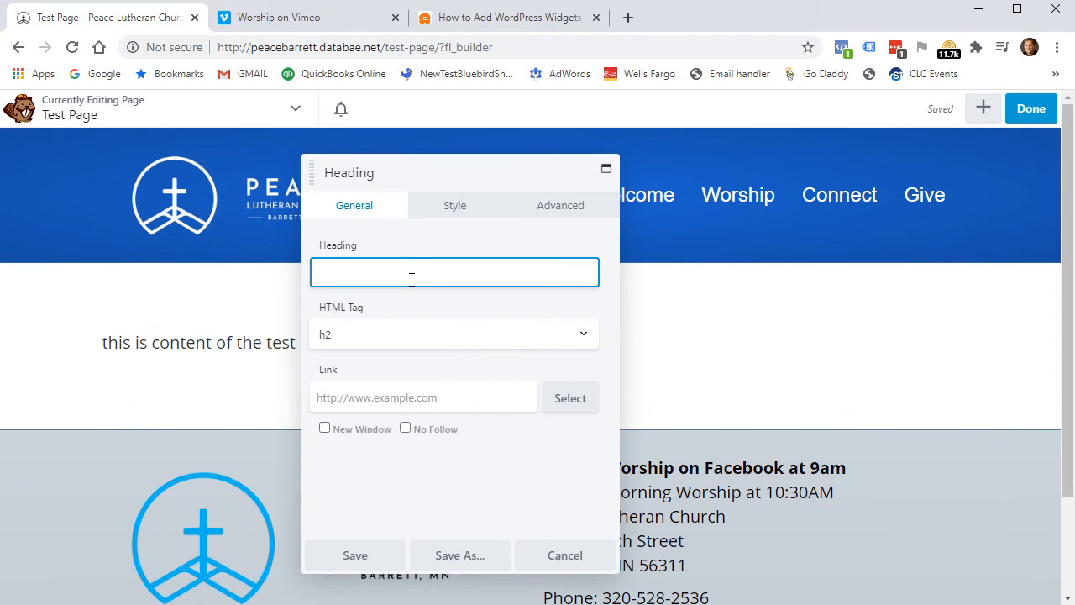
pyautogui.write('Test Page')
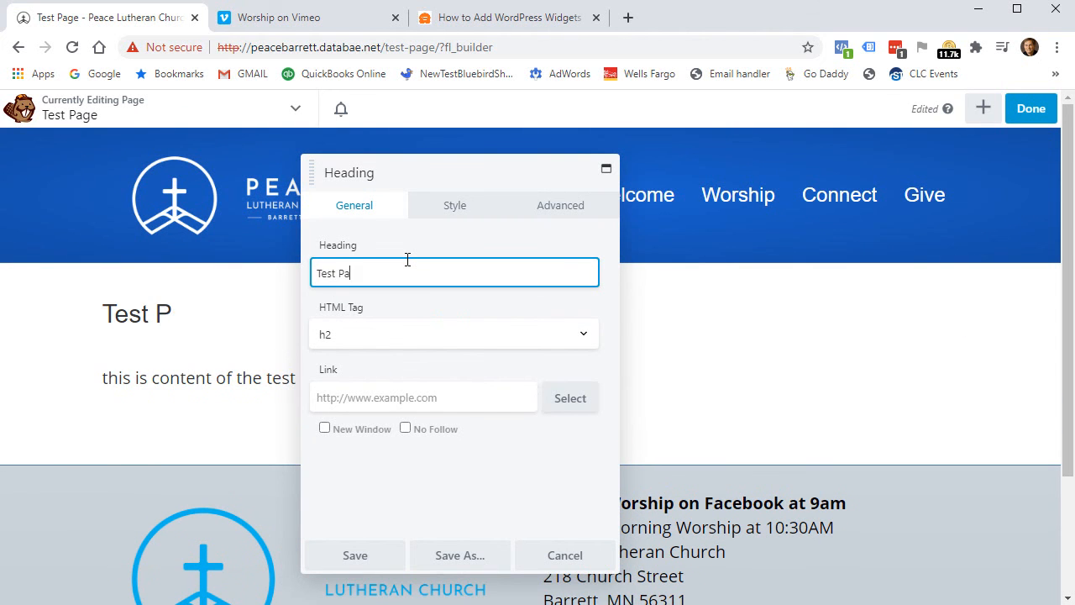
# Make the heading an h1 with 0 top and bottom margins and save it.
pyautogui.click(373, 339)
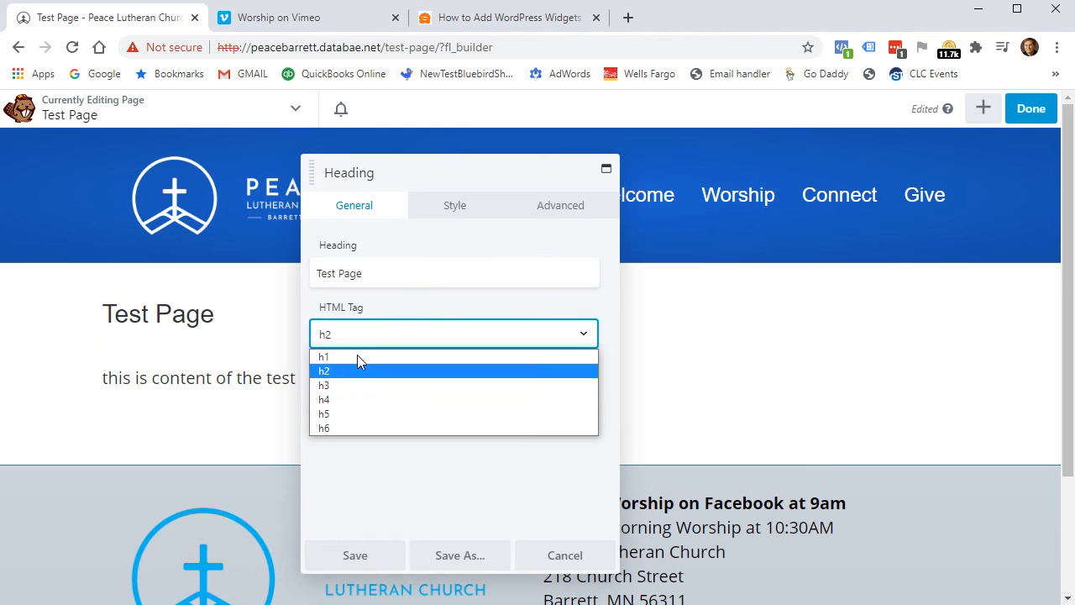
pyautogui.click(357, 362)
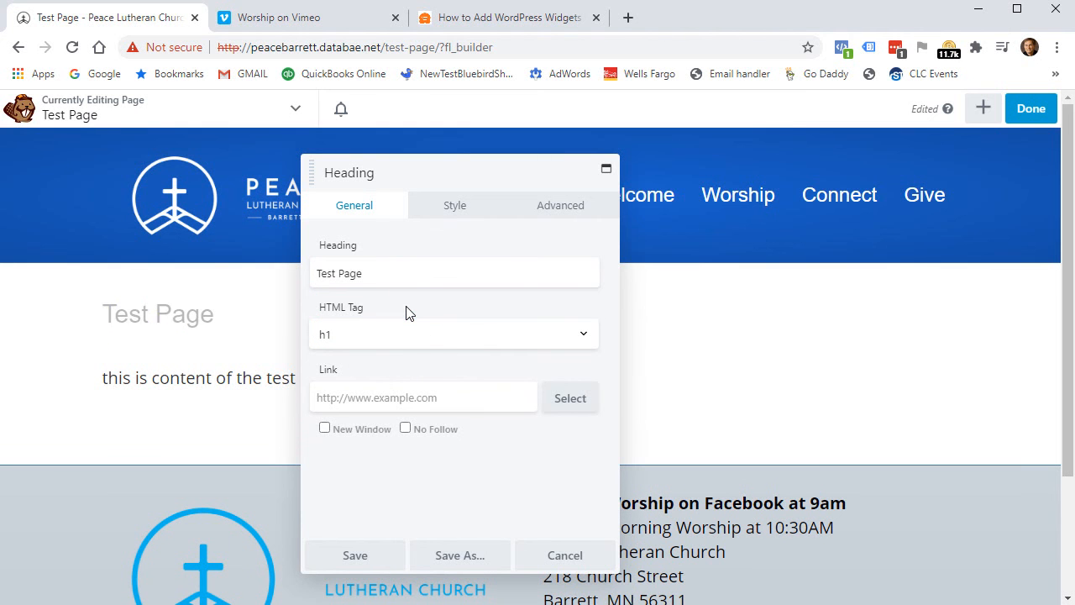
pyautogui.click(567, 208)
pyautogui.click(336, 305)
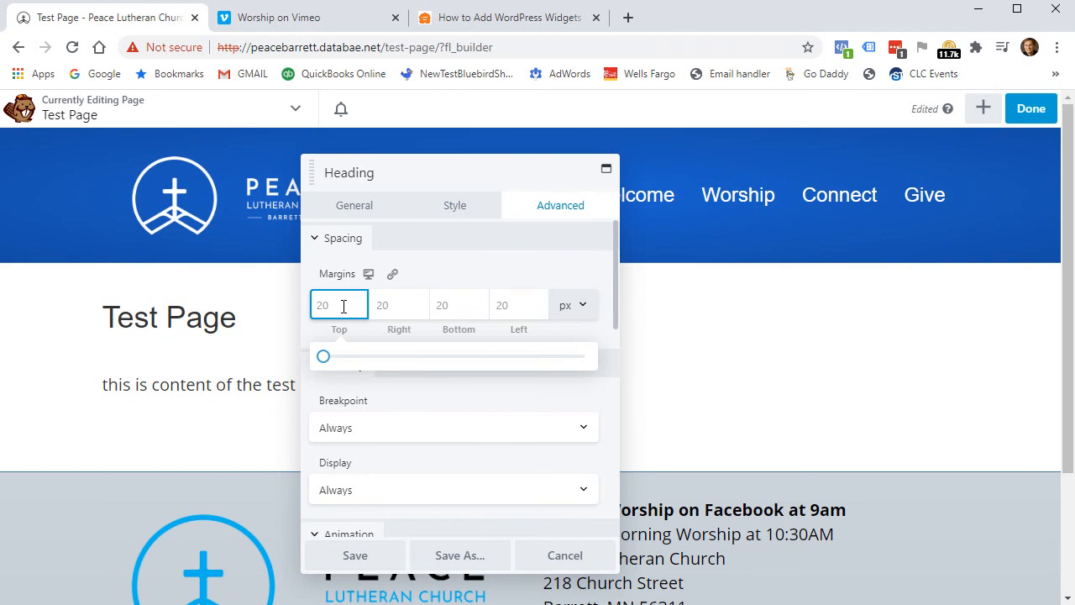
pyautogui.write('0')
pyautogui.click(449, 308)
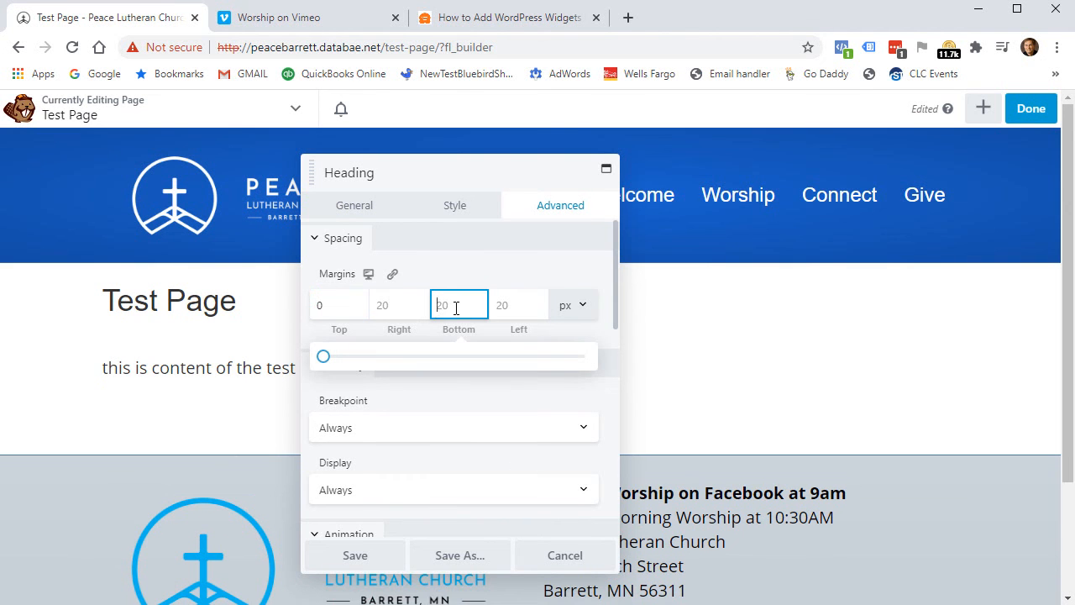
pyautogui.write('0')
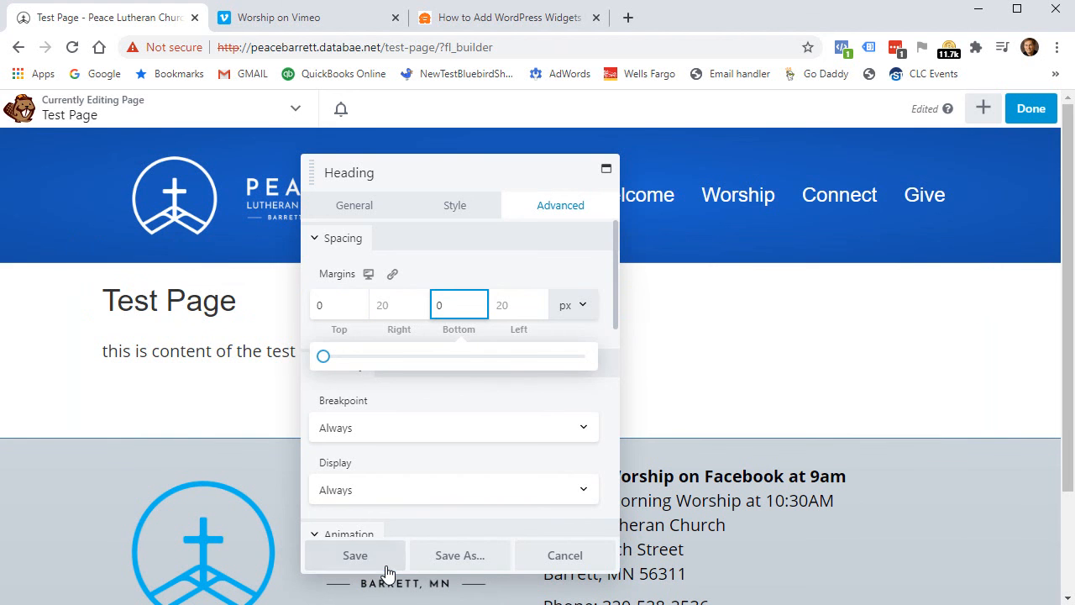
pyautogui.click(360, 559)
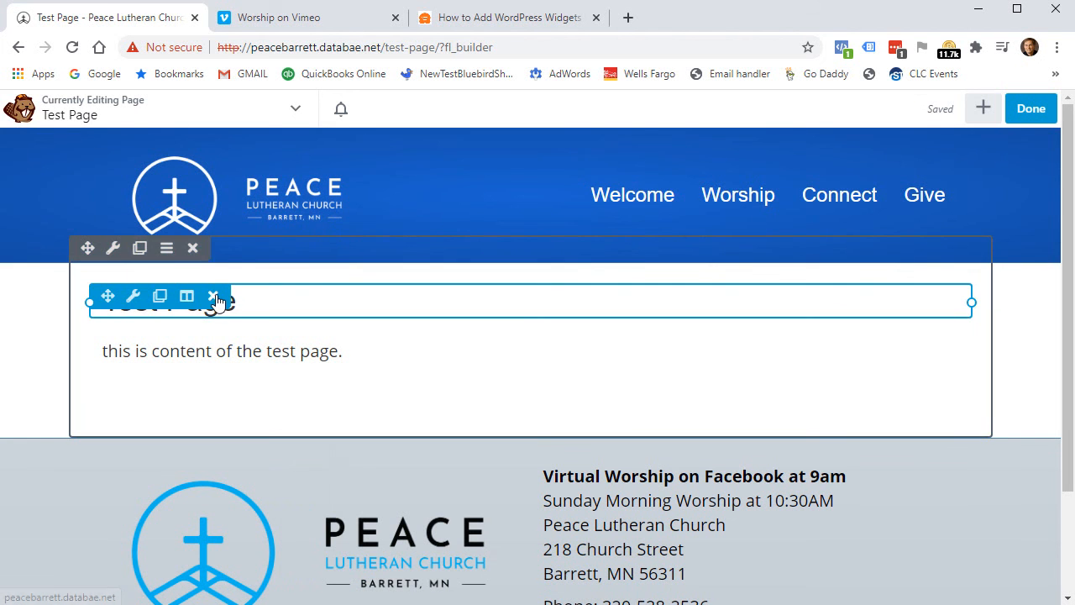
pyautogui.click(285, 359)
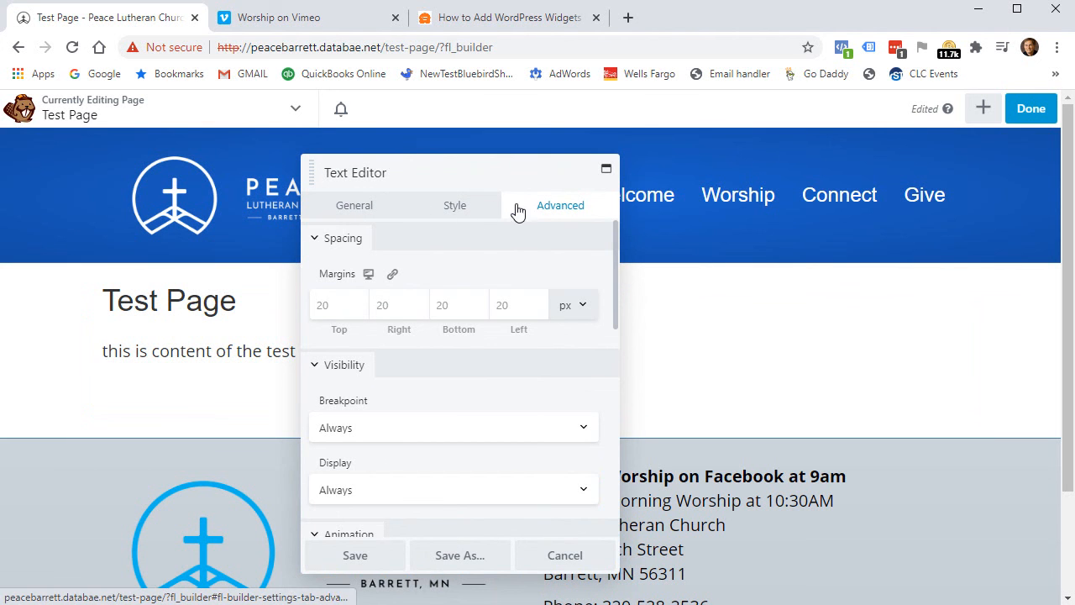
# Add the paragraph 'add more content here.' below the original sentence in the text module.
pyautogui.click(466, 209)
pyautogui.click(354, 208)
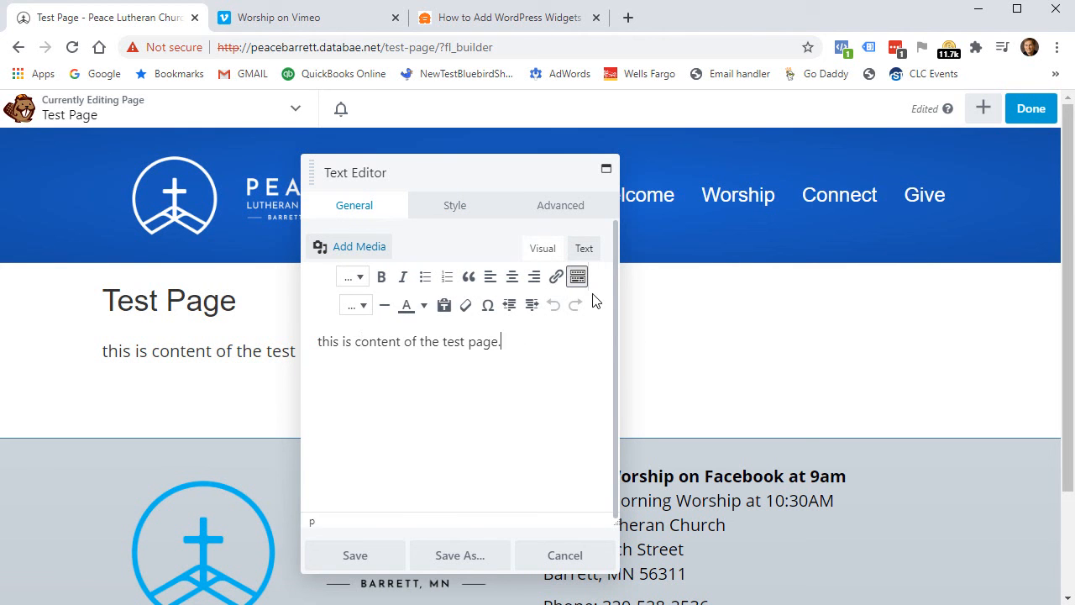
pyautogui.press('Return')
pyautogui.write('add more con')
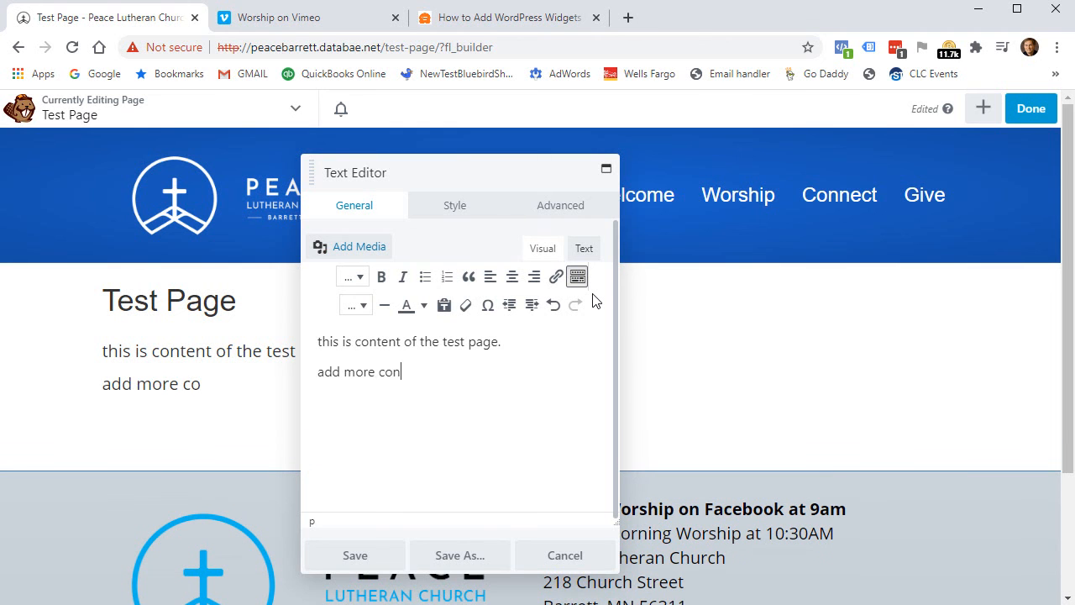
pyautogui.write('tent here.')
pyautogui.press('Return')
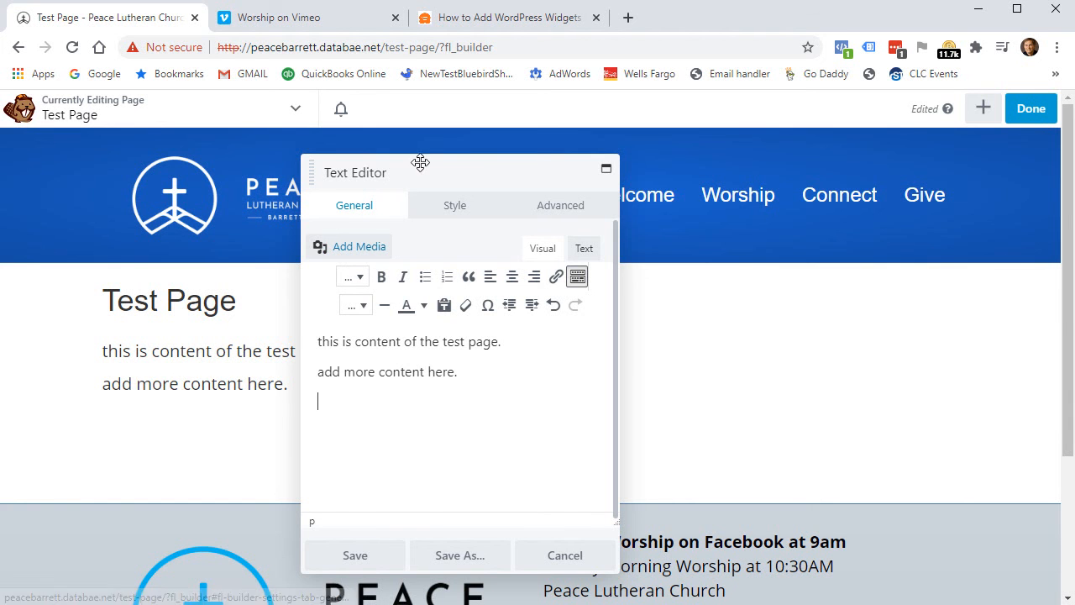
pyautogui.moveTo(422, 173); pyautogui.dragTo(214, 176)
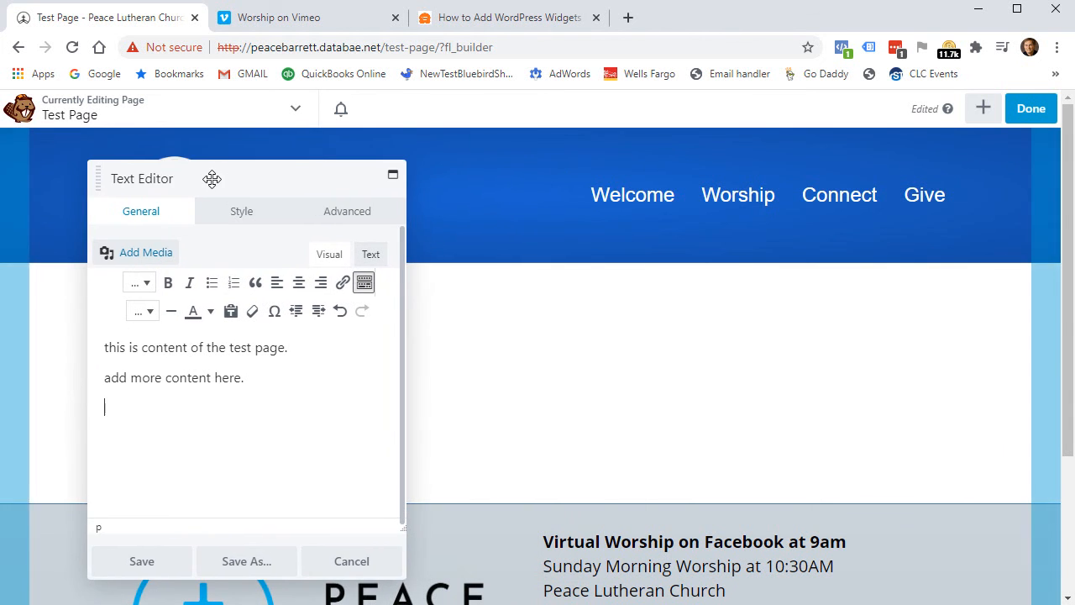
# Copy the theevangelicalchurch.org address in a new tab and return to the Test Page editor.
pyautogui.click(628, 18)
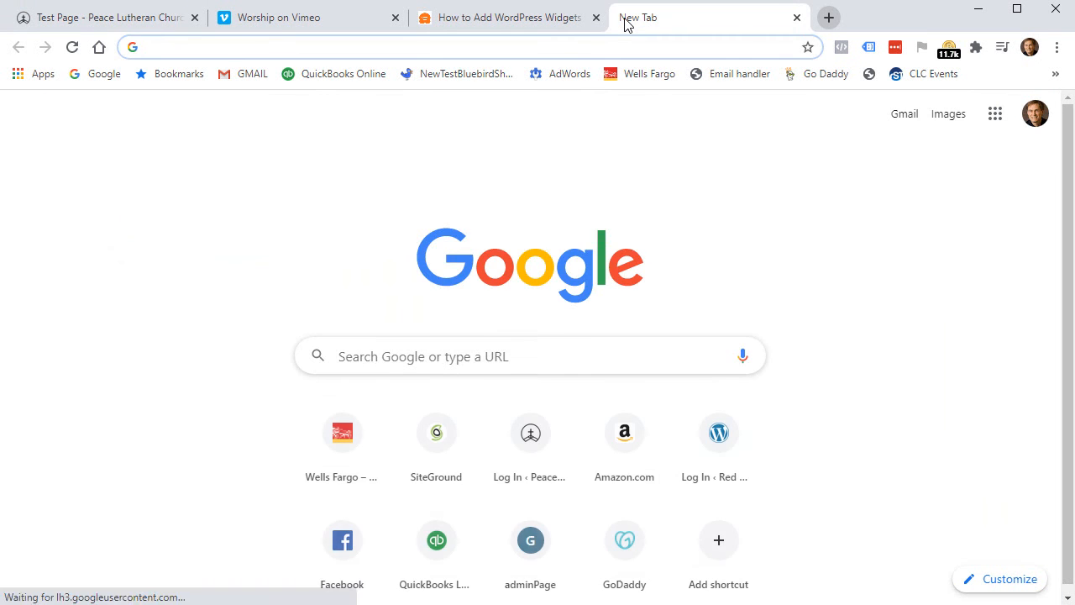
pyautogui.write('evangelicalchurch.org')
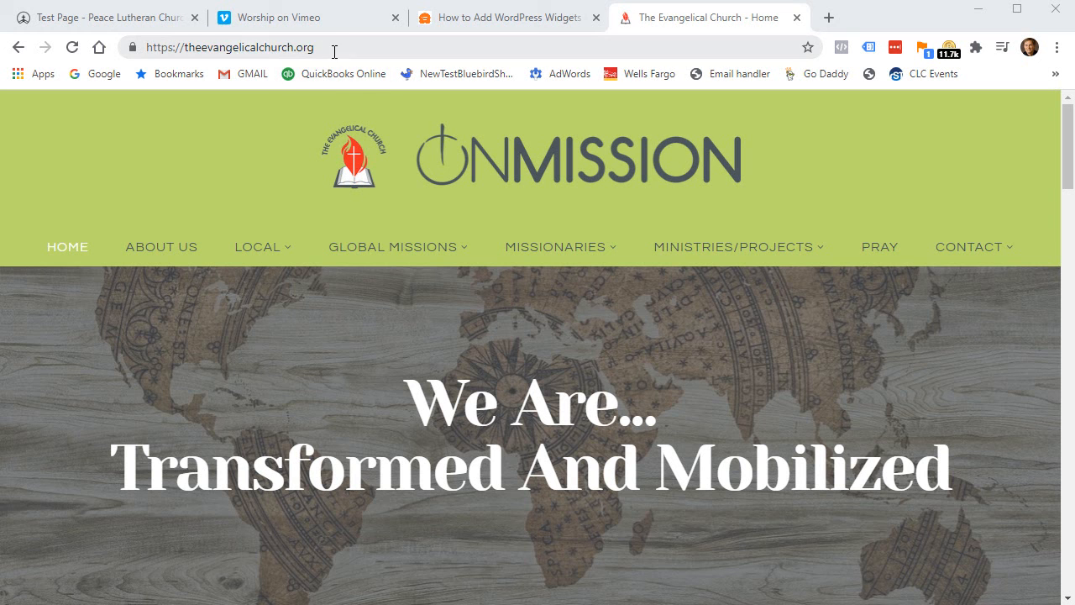
pyautogui.click(332, 48)
pyautogui.hotkey('ctrl', 'c')
pyautogui.scroll(-5, 395, 529)
pyautogui.scroll(5, 403, 471)
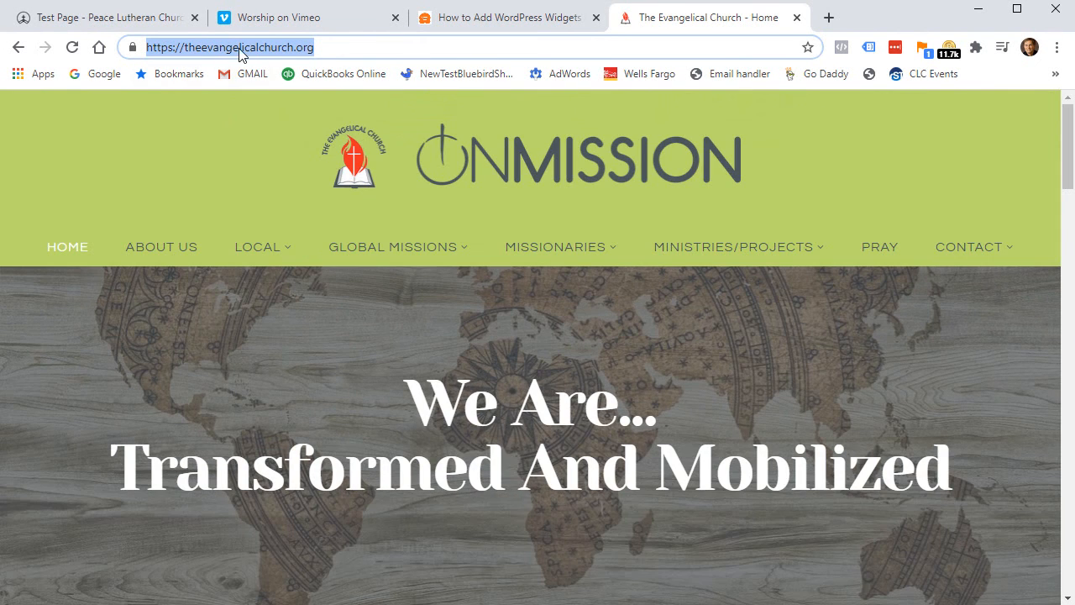
pyautogui.rightClick(238, 48)
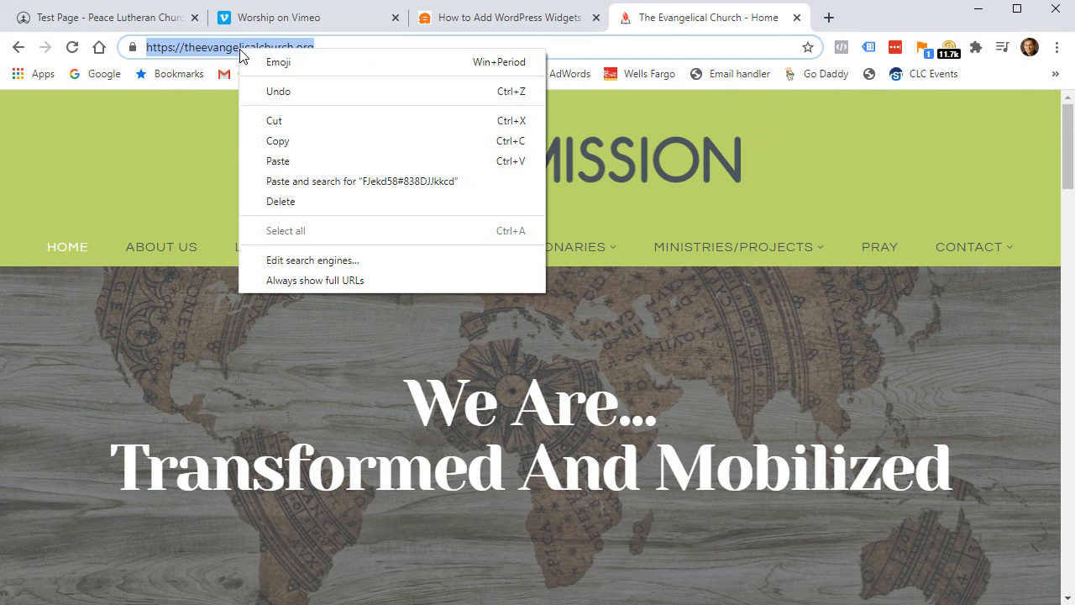
pyautogui.click(291, 142)
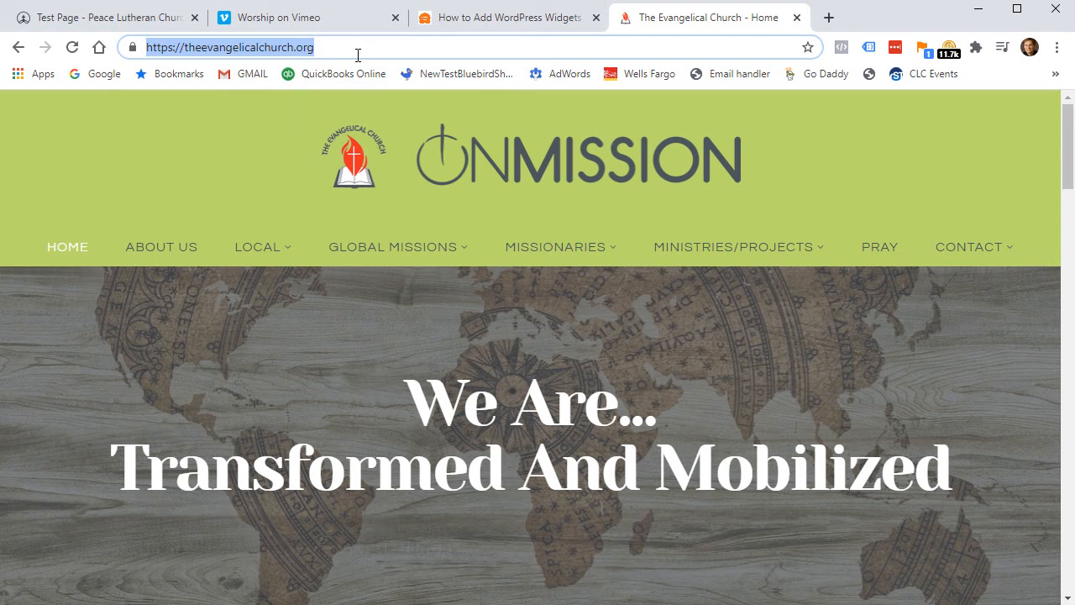
pyautogui.click(304, 19)
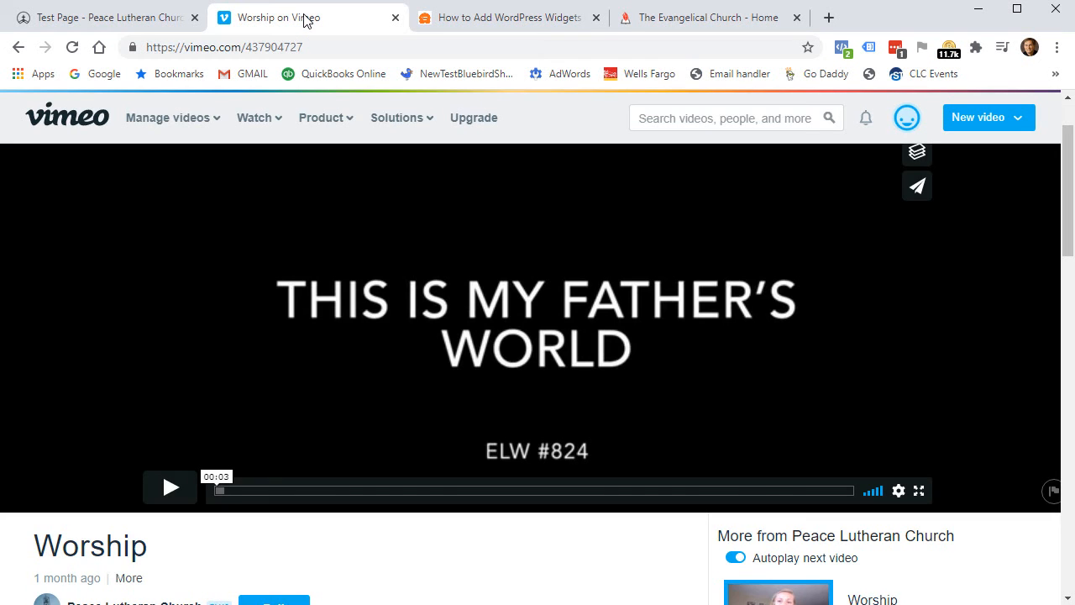
pyautogui.click(118, 22)
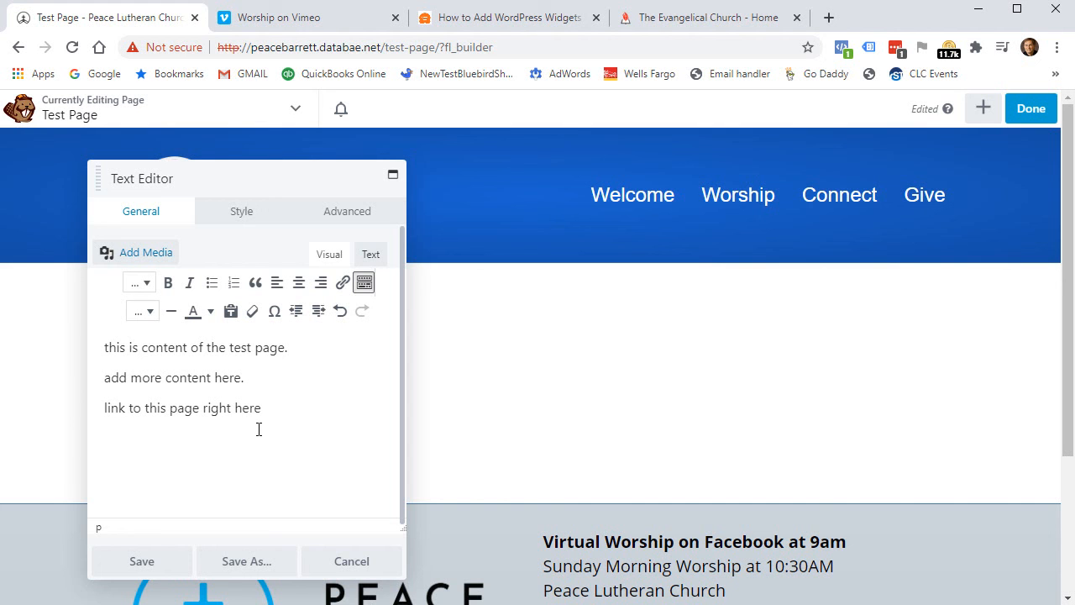
pyautogui.moveTo(261, 409); pyautogui.dragTo(103, 400)
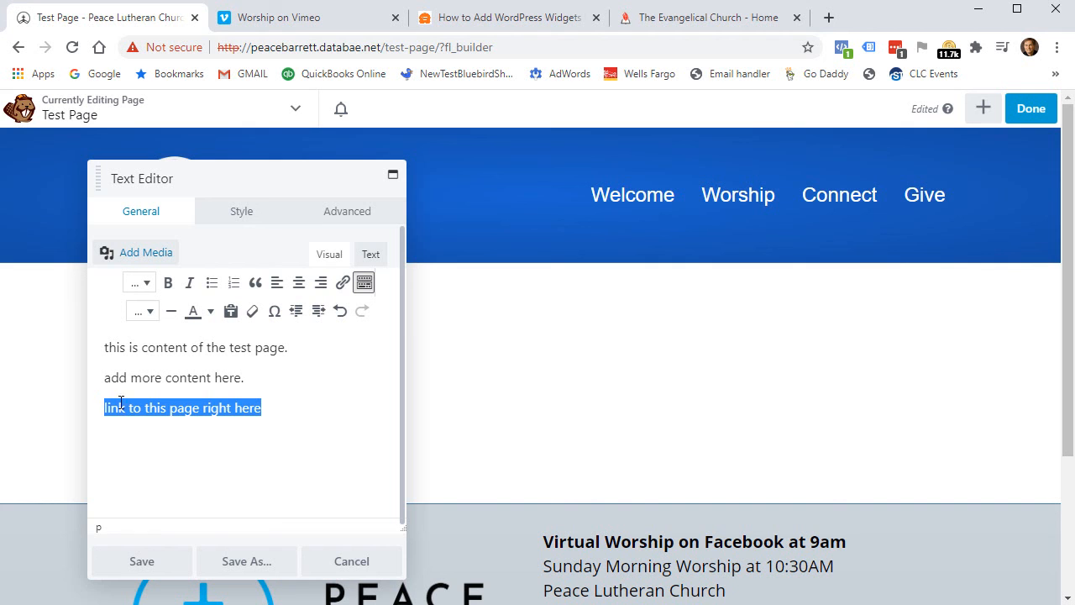
pyautogui.click(235, 408)
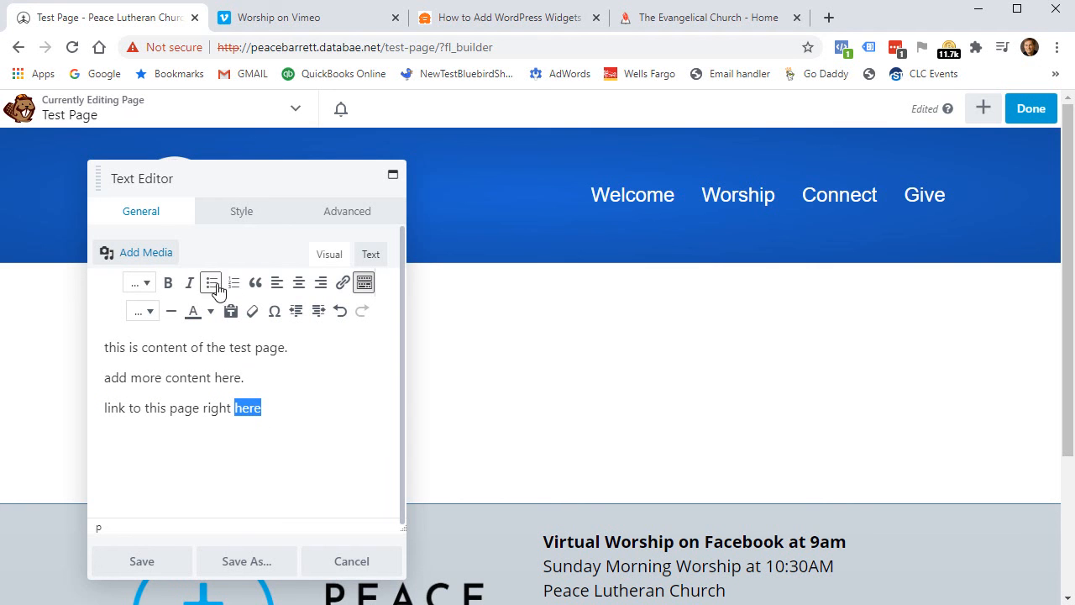
pyautogui.click(342, 285)
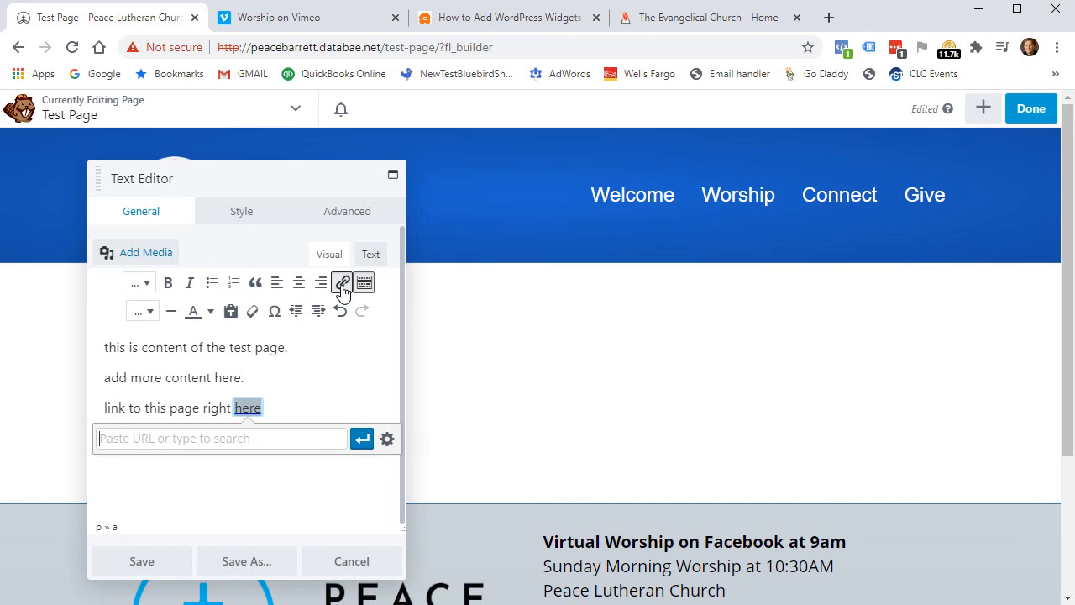
pyautogui.rightClick(196, 439)
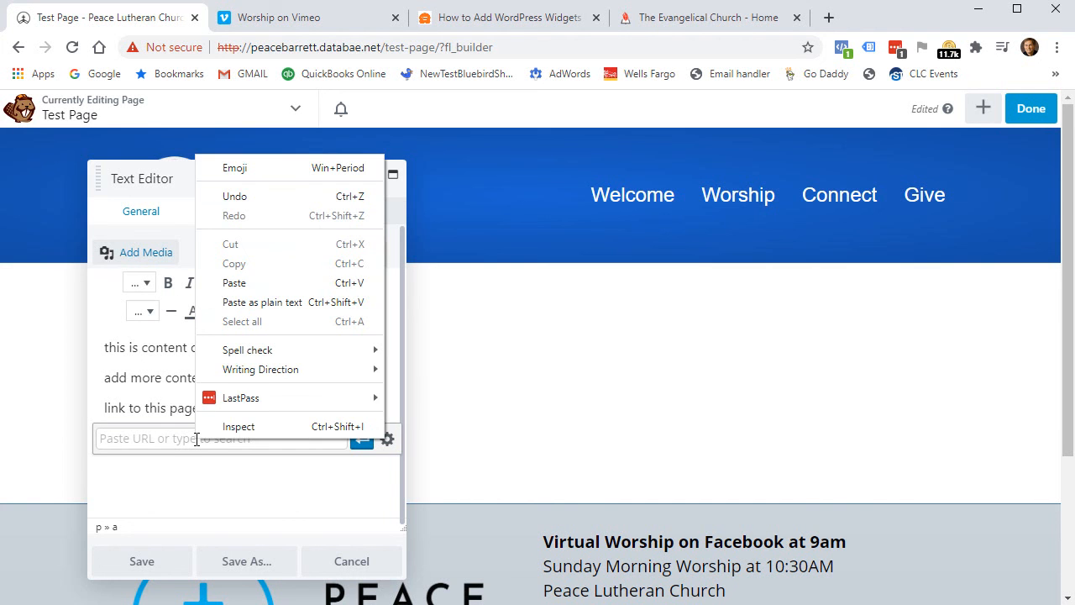
pyautogui.click(238, 284)
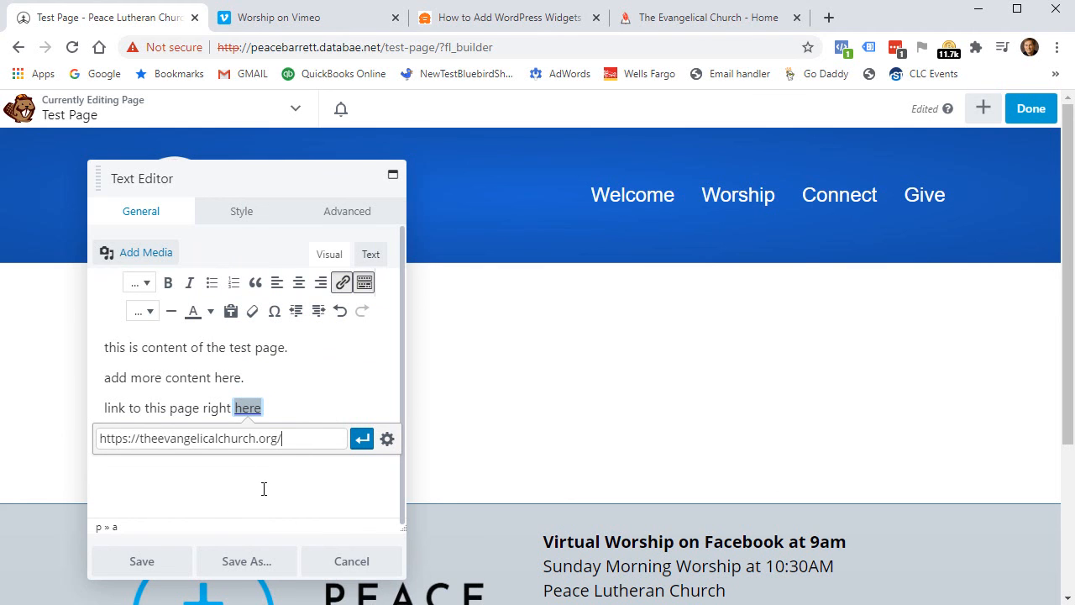
# Set the link to open in a new tab, apply it, and save the text module.
pyautogui.click(387, 439)
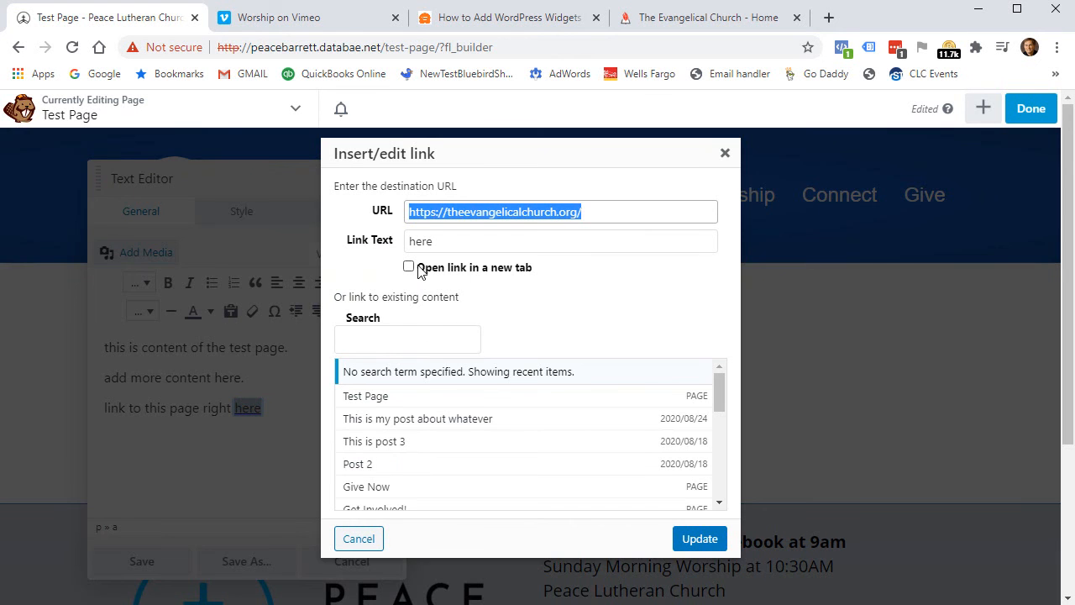
pyautogui.click(409, 267)
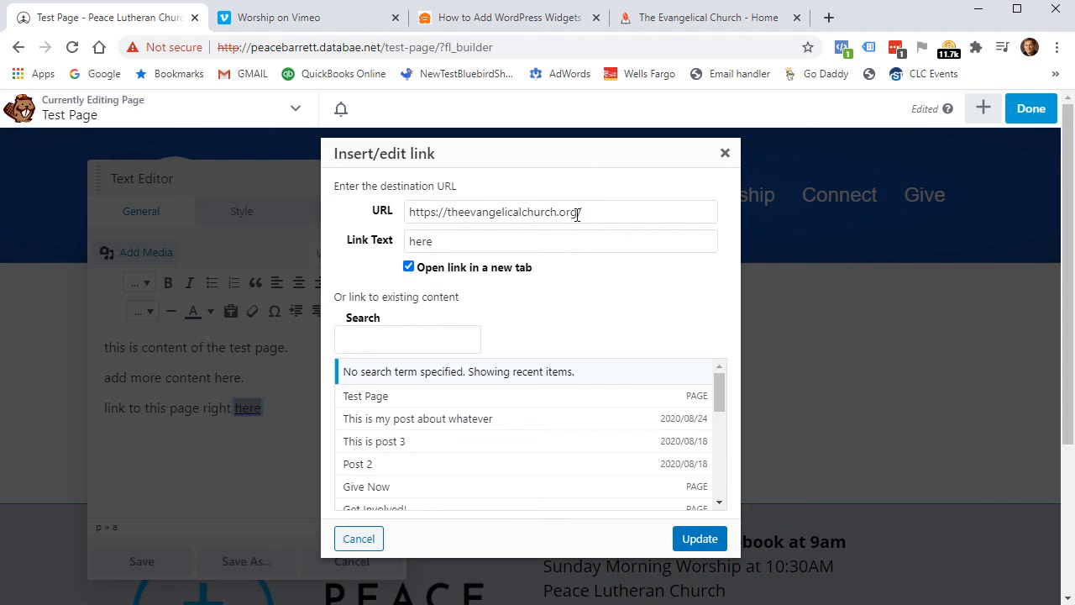
pyautogui.click(677, 538)
pyautogui.click(131, 561)
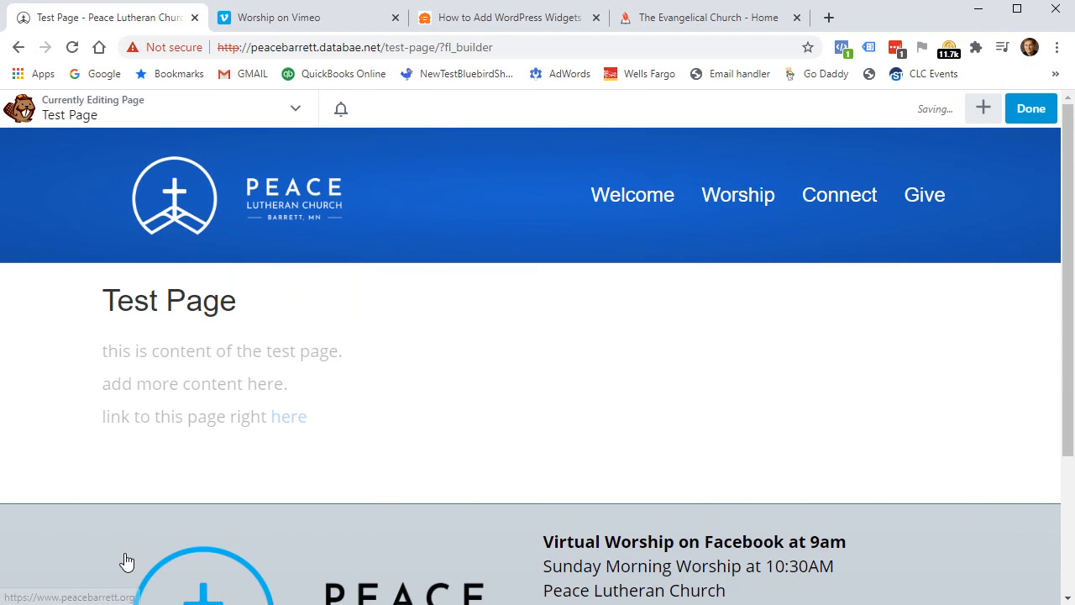
# Publish the Test Page changes and verify the 'here' link opens the church site in a new tab.
pyautogui.click(1033, 116)
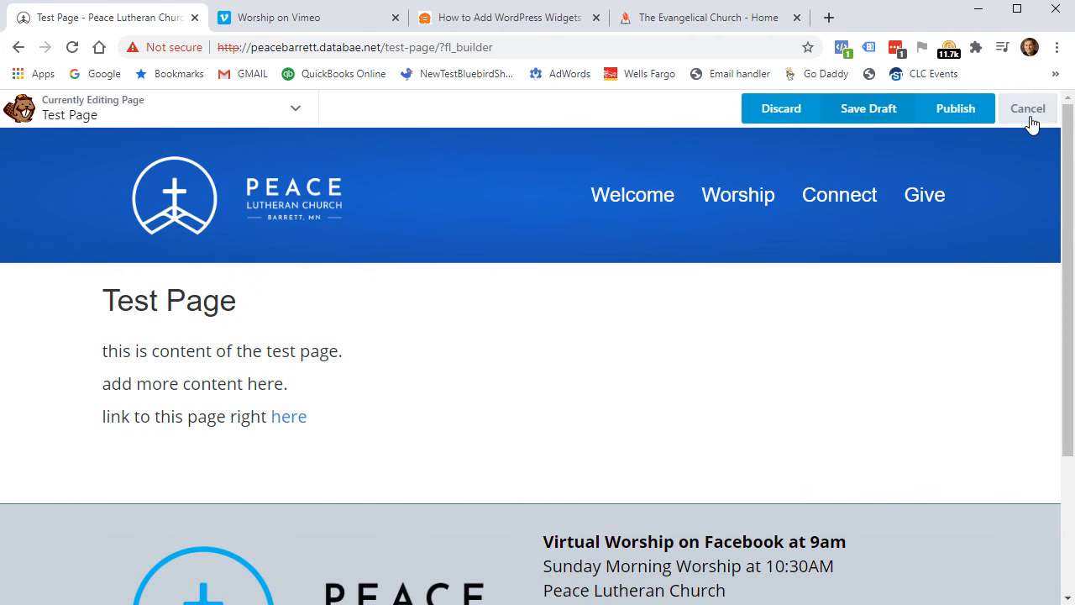
pyautogui.click(949, 112)
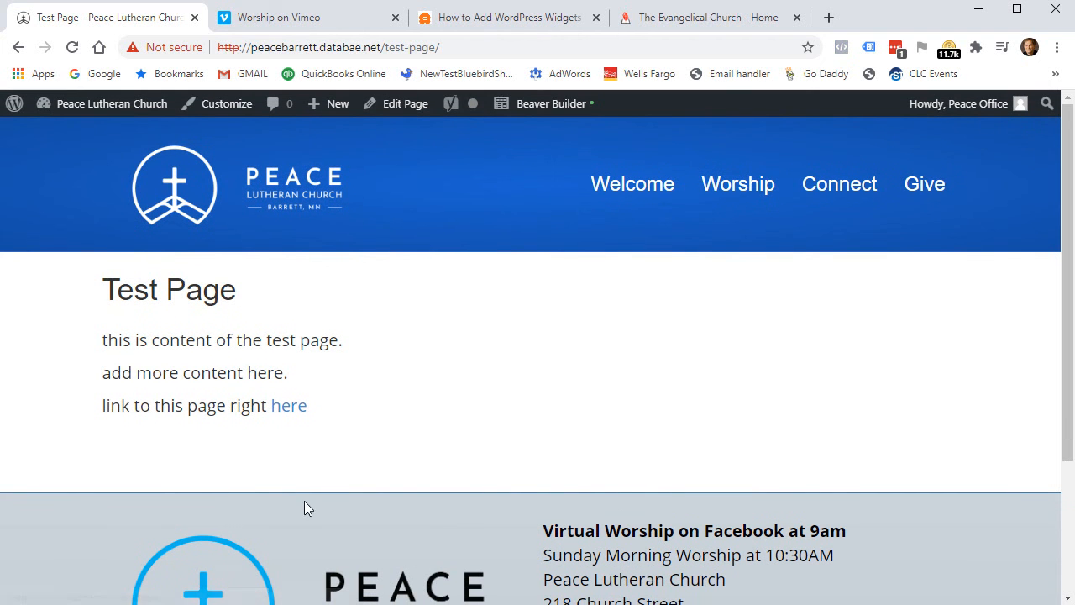
pyautogui.click(288, 411)
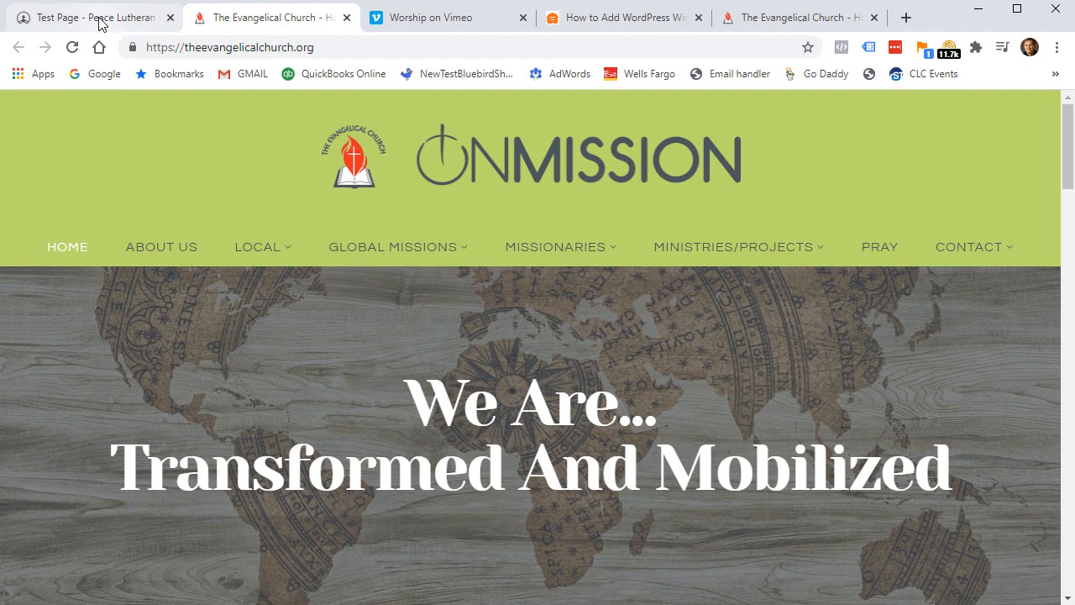
pyautogui.click(99, 23)
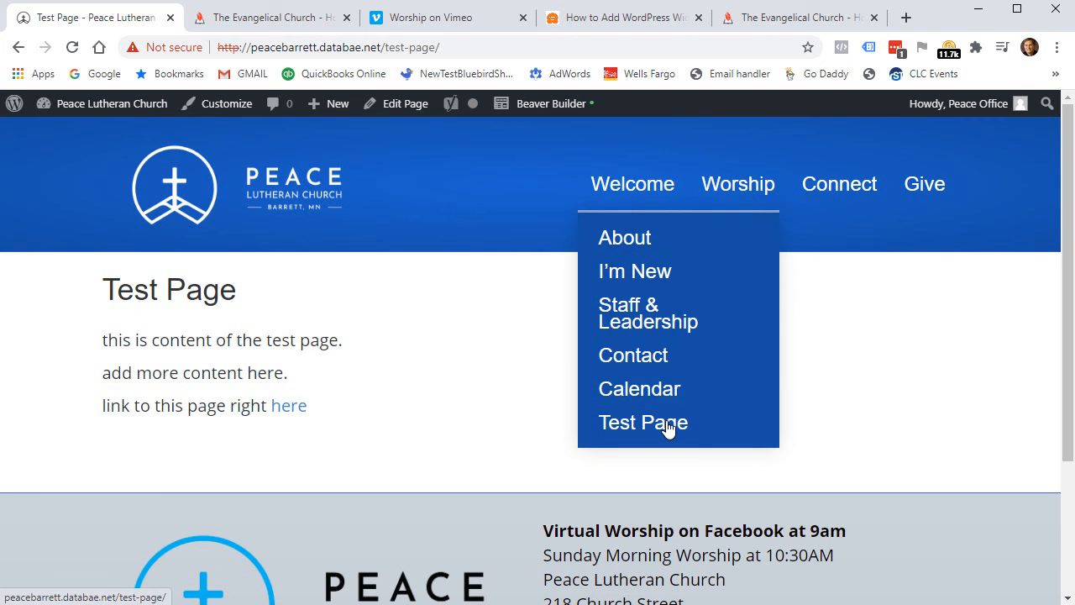
pyautogui.moveTo(94, 113)
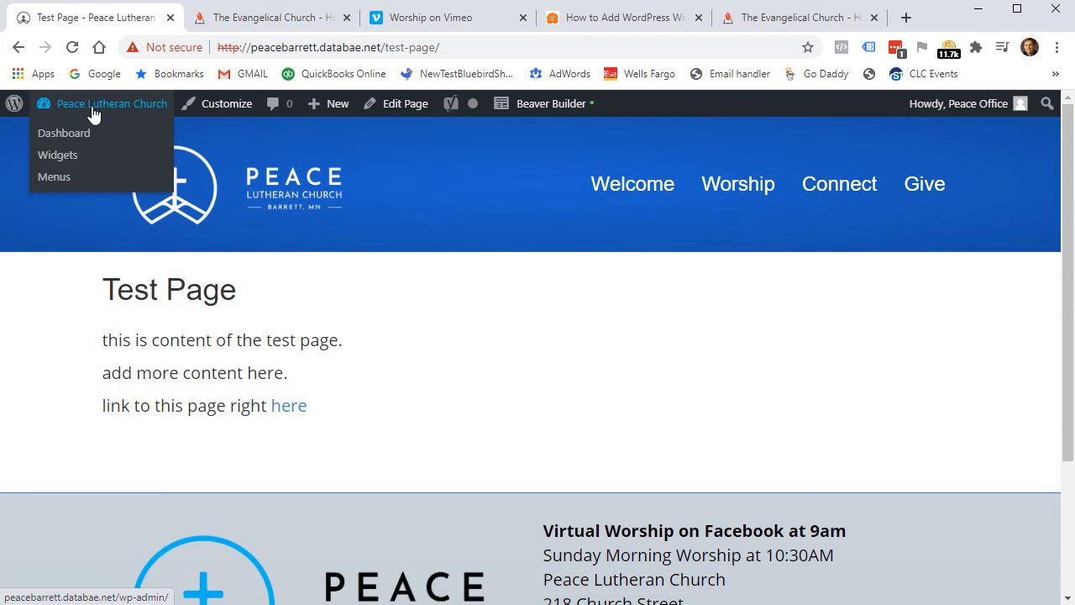
# Go to Appearance > Menus from the dashboard and review the MainMenu items.
pyautogui.click(93, 113)
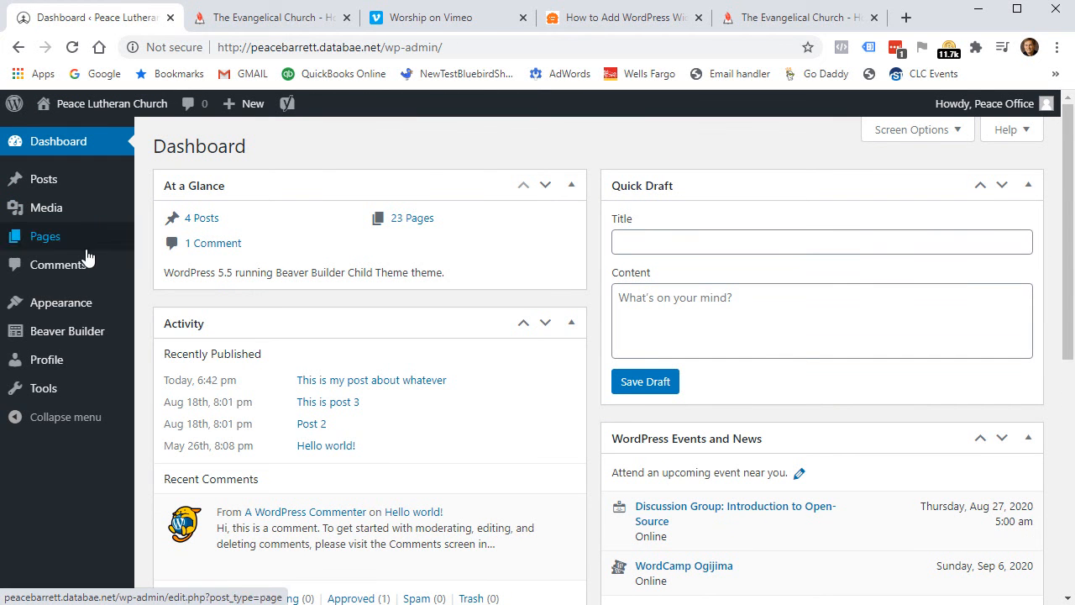
pyautogui.click(66, 310)
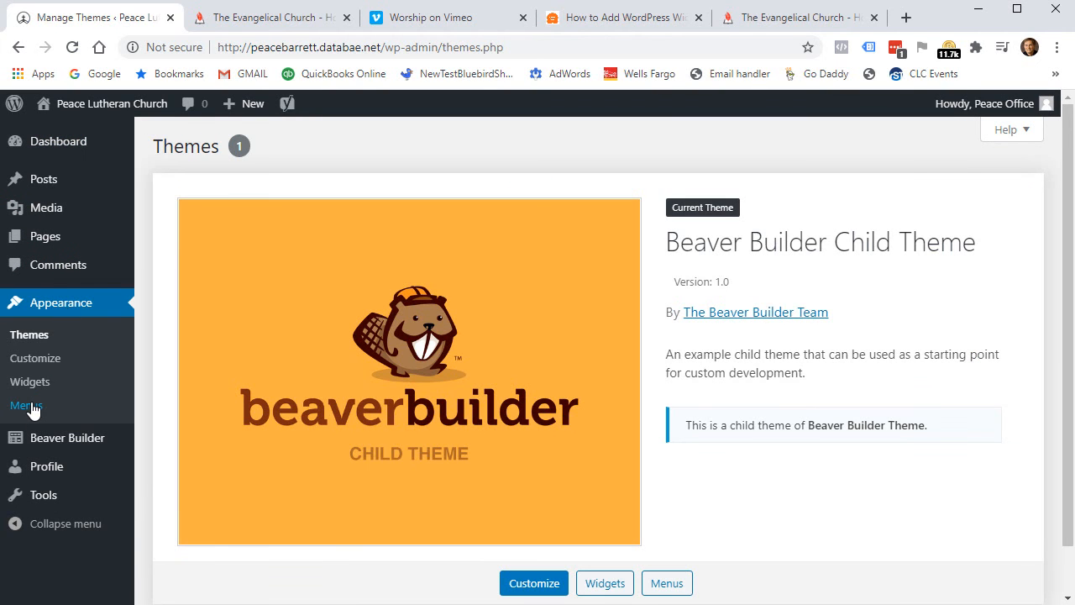
pyautogui.click(27, 406)
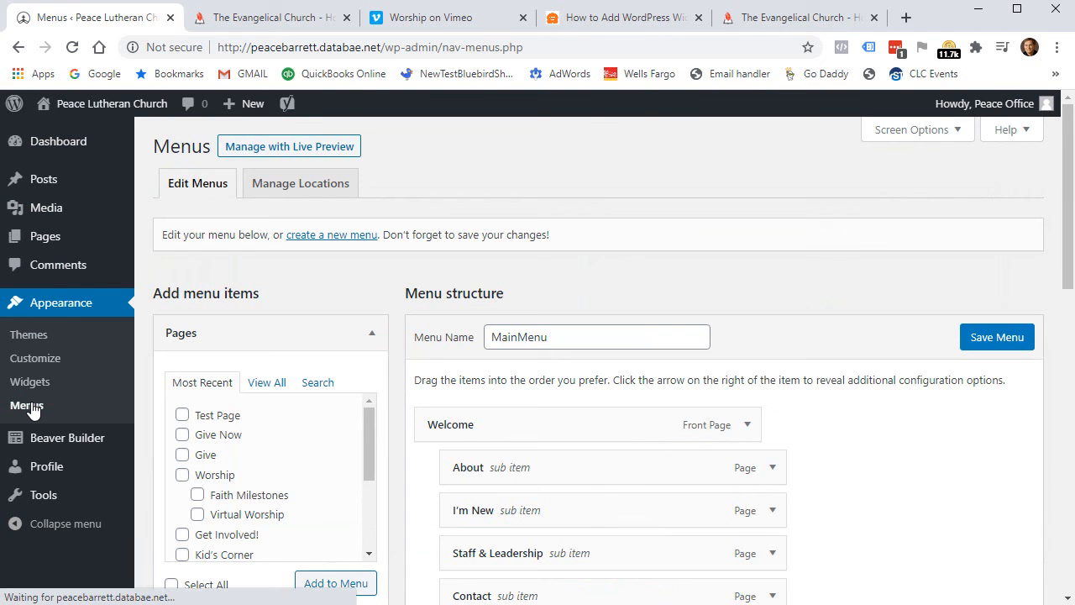
pyautogui.scroll(-10, 825, 470)
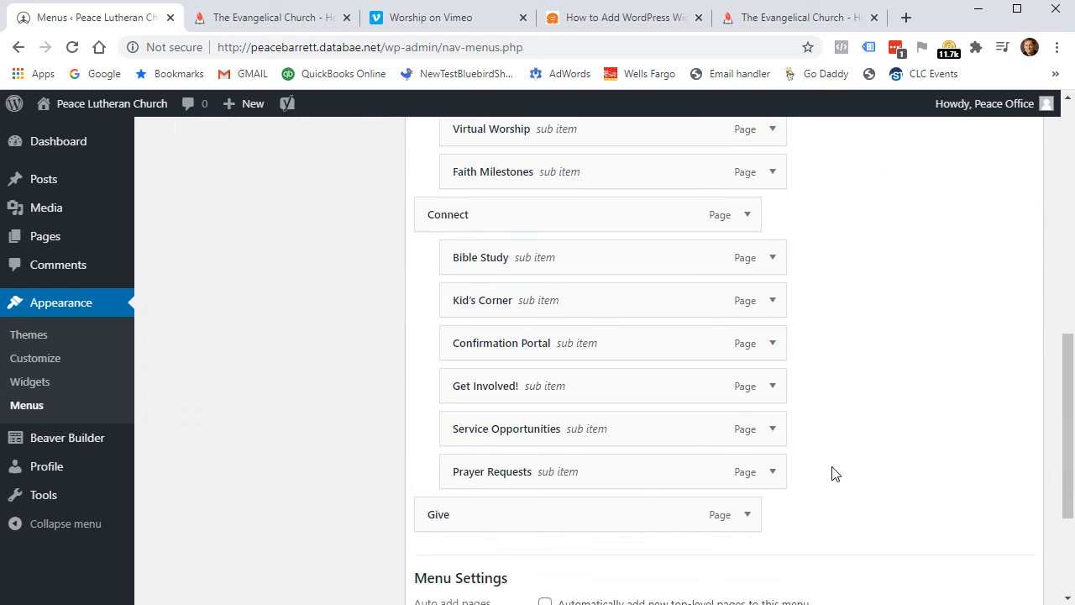
pyautogui.scroll(10, 833, 475)
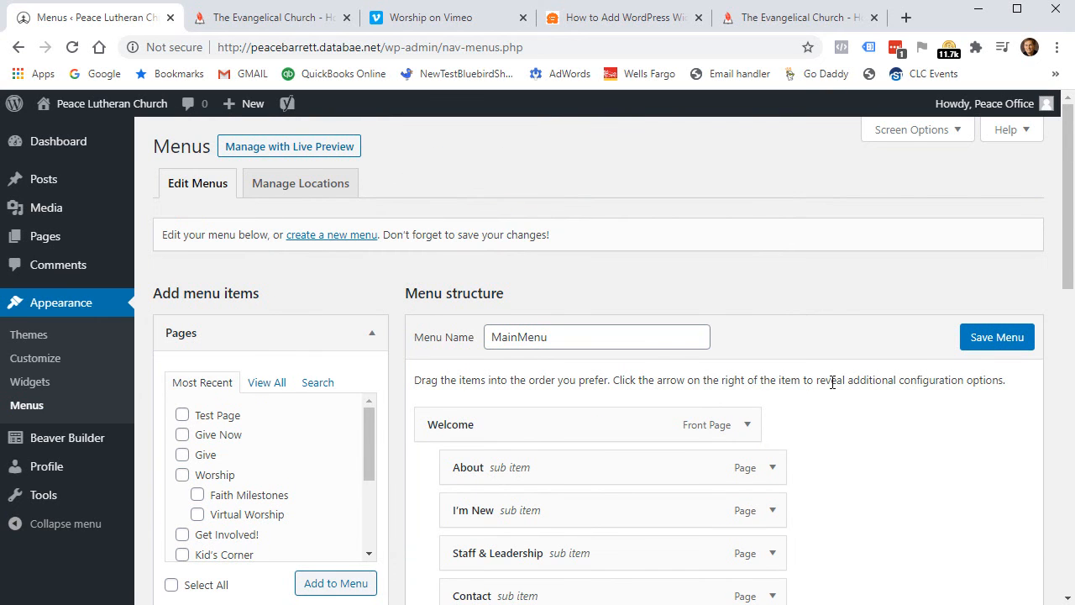
pyautogui.scroll(-9, 832, 382)
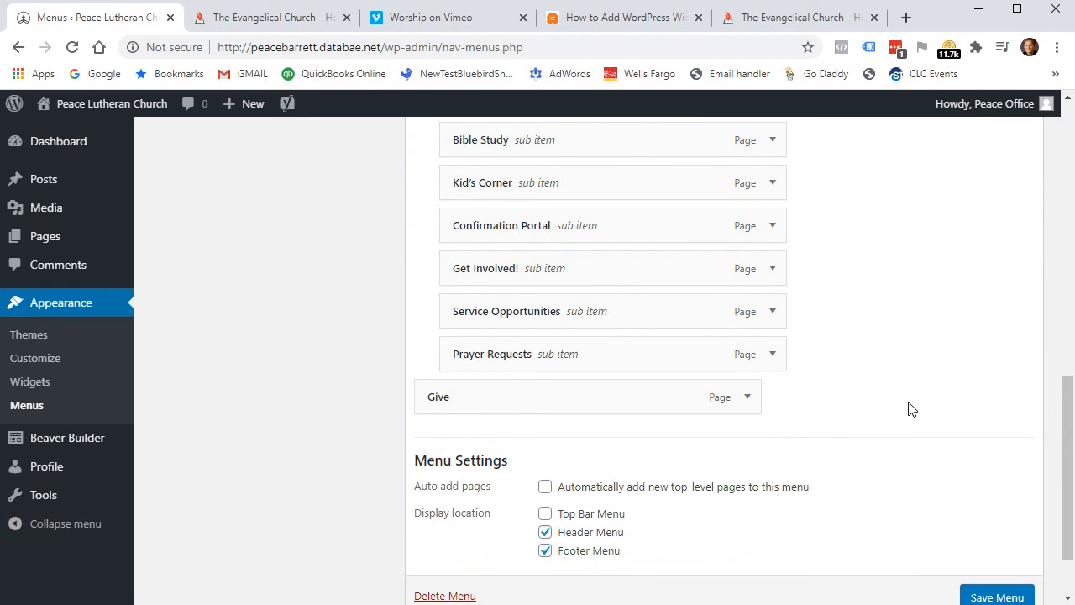
pyautogui.scroll(4, 912, 409)
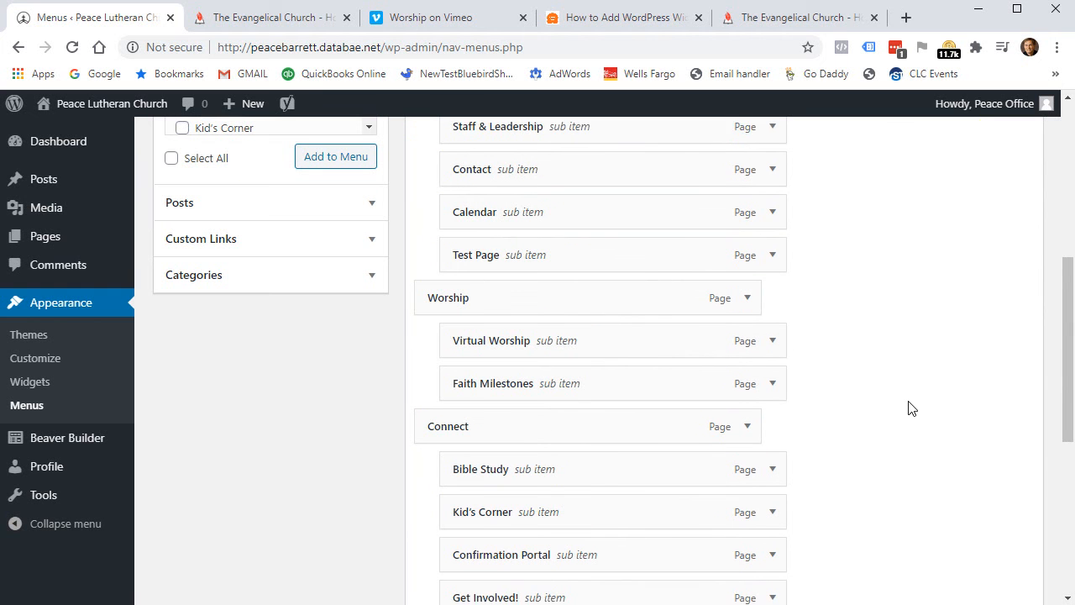
# Remove the Test Page item from MainMenu and save the menu.
pyautogui.click(774, 263)
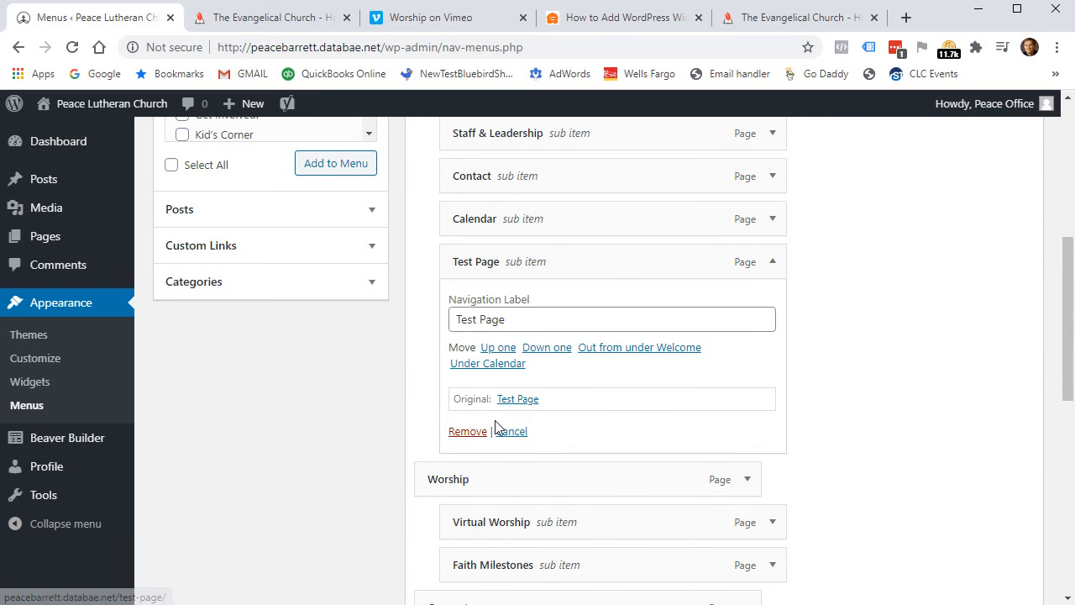
pyautogui.click(468, 431)
pyautogui.scroll(5, 813, 393)
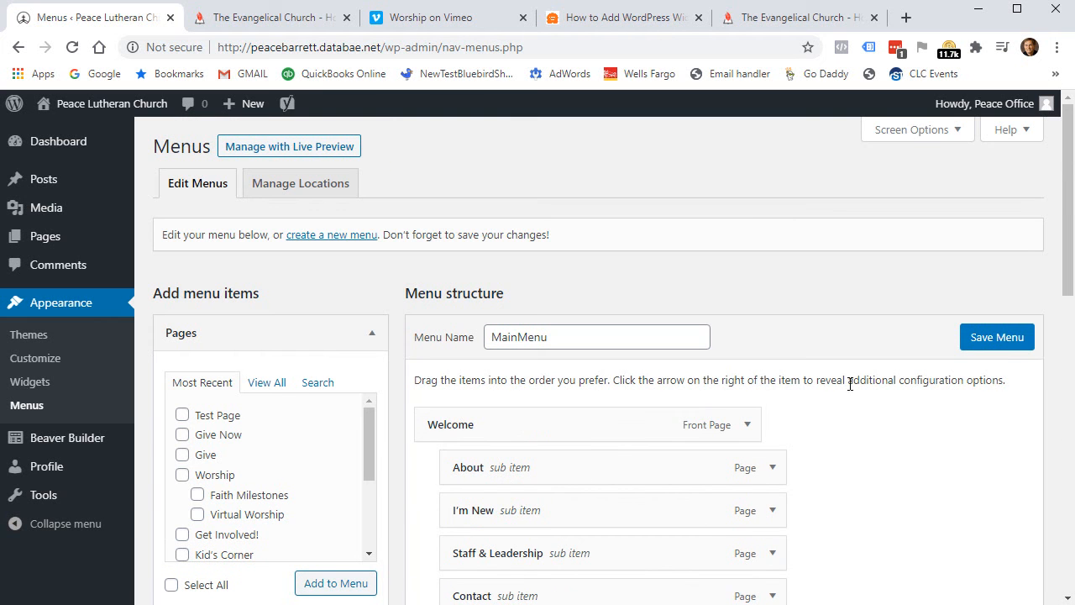
pyautogui.click(1026, 346)
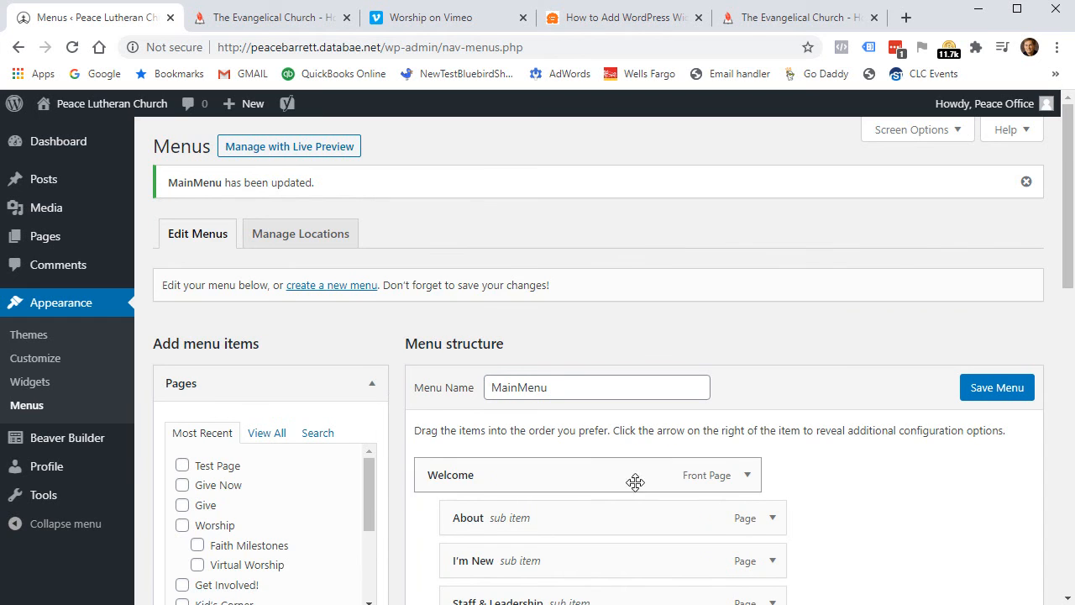
pyautogui.scroll(-2, 399, 487)
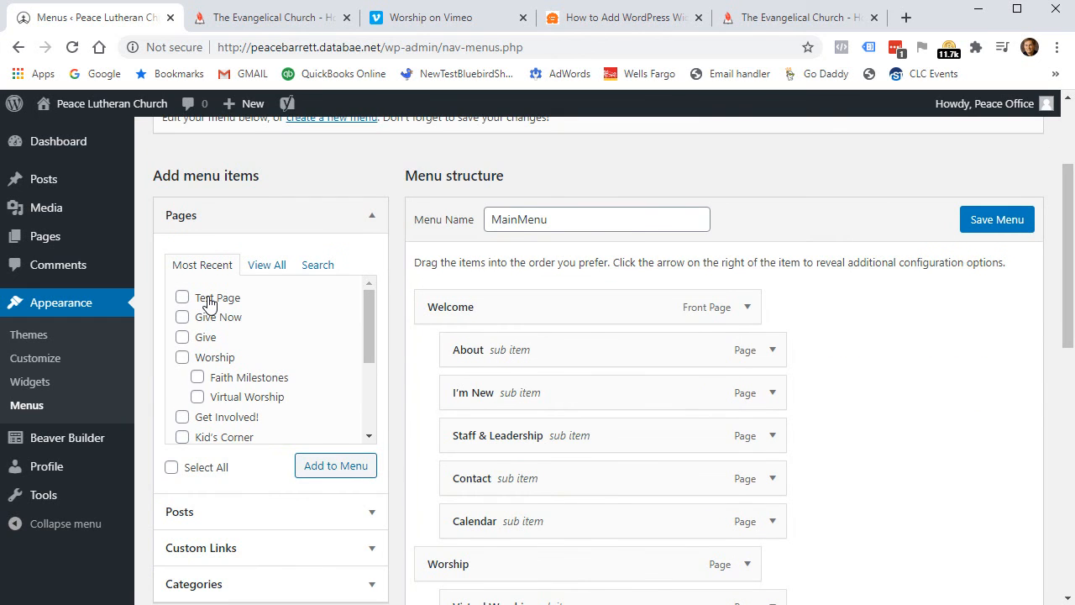
# Trash Test Page from All Pages and view the Trash (3) list.
pyautogui.moveTo(44, 243)
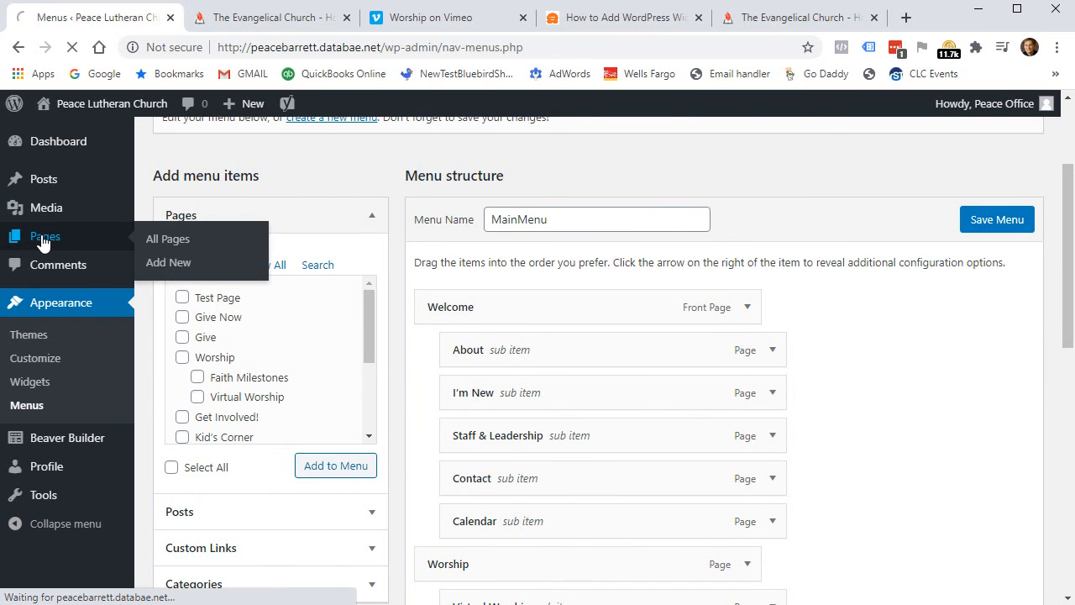
pyautogui.scroll(-5, 418, 308)
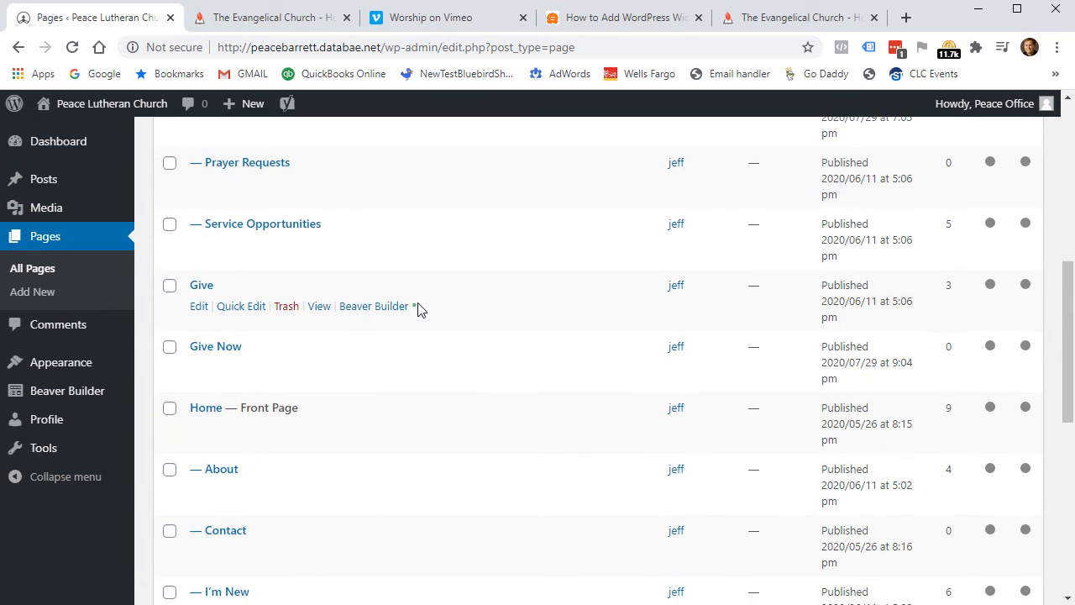
pyautogui.scroll(-5, 418, 307)
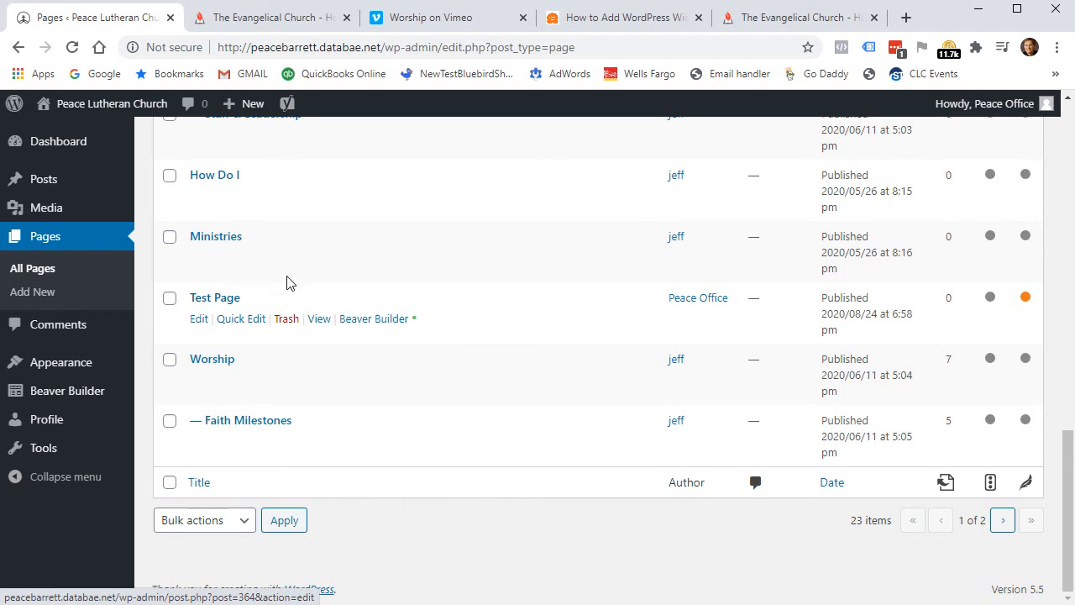
pyautogui.click(286, 319)
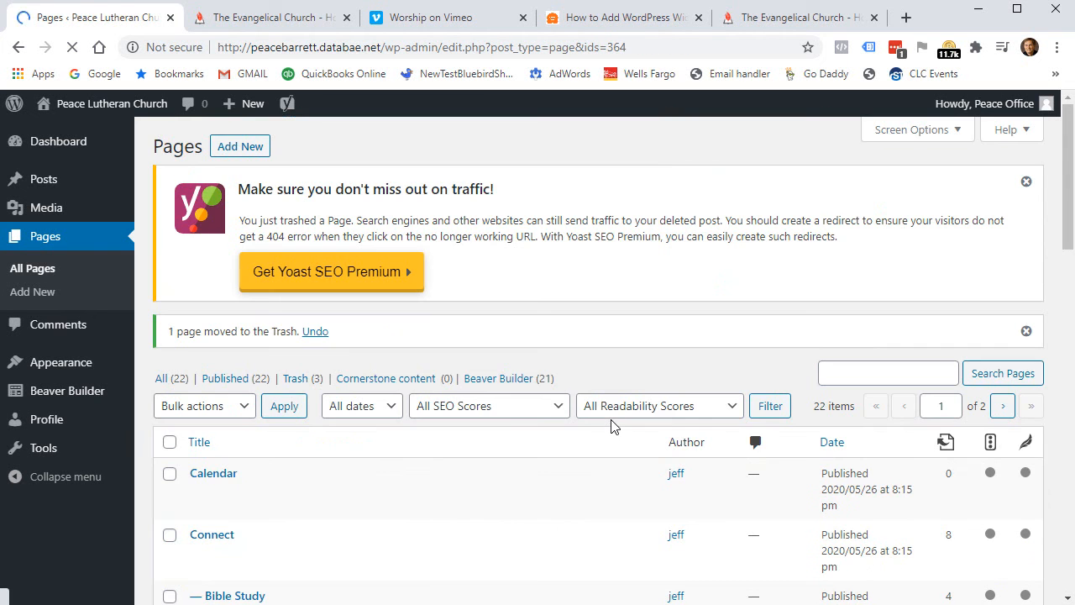
pyautogui.click(296, 379)
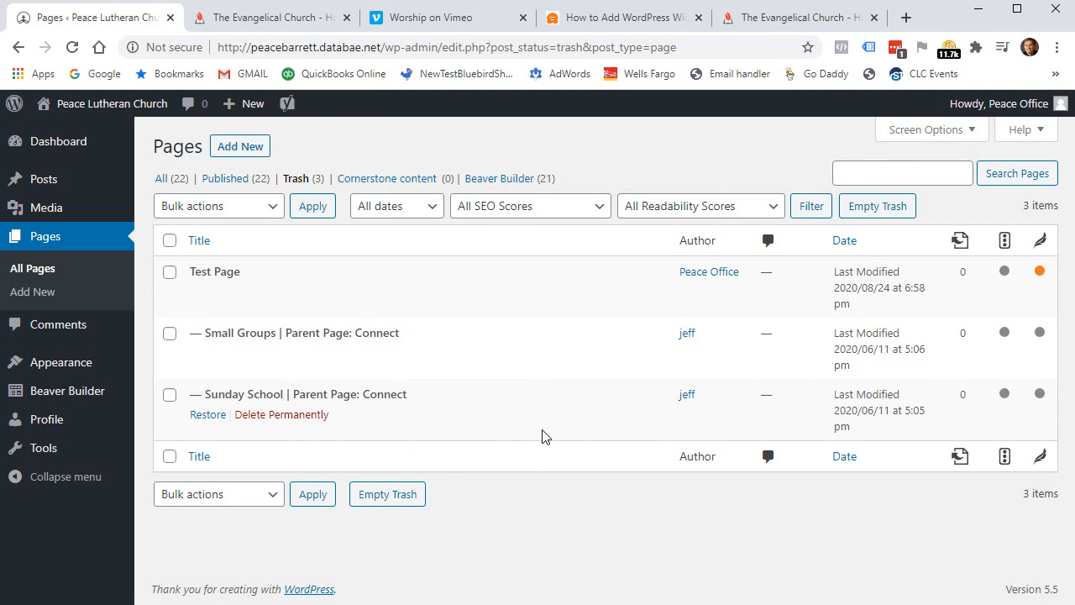
pyautogui.click(88, 105)
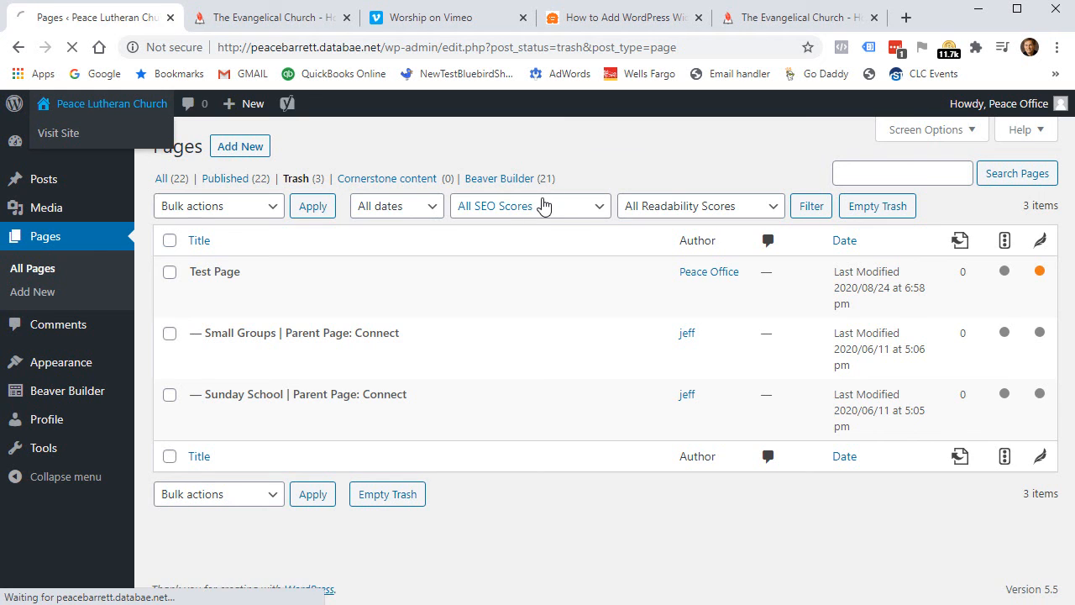
# Scroll through the live Peace Lutheran Church home page and back up to the top.
pyautogui.scroll(-4, 168, 319)
pyautogui.scroll(-10, 166, 304)
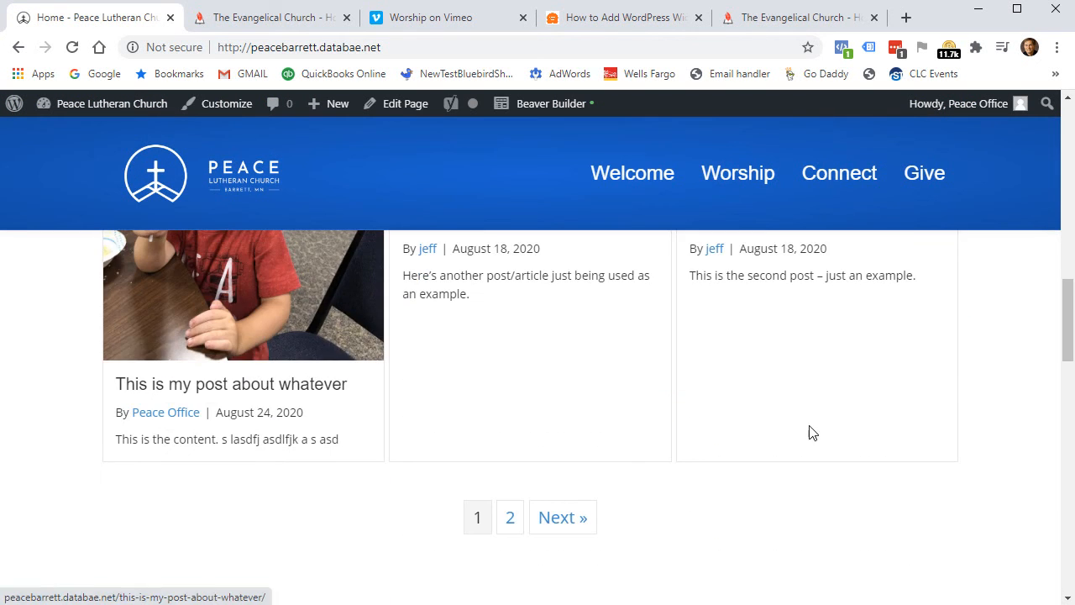
pyautogui.scroll(-5, 838, 431)
pyautogui.scroll(-10, 953, 425)
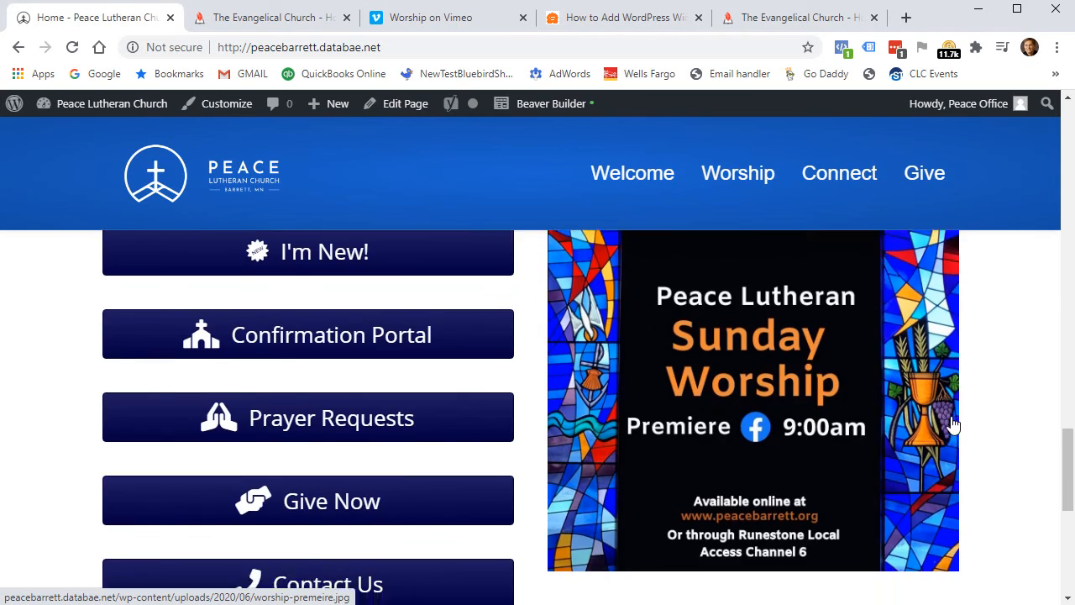
pyautogui.scroll(-3, 953, 425)
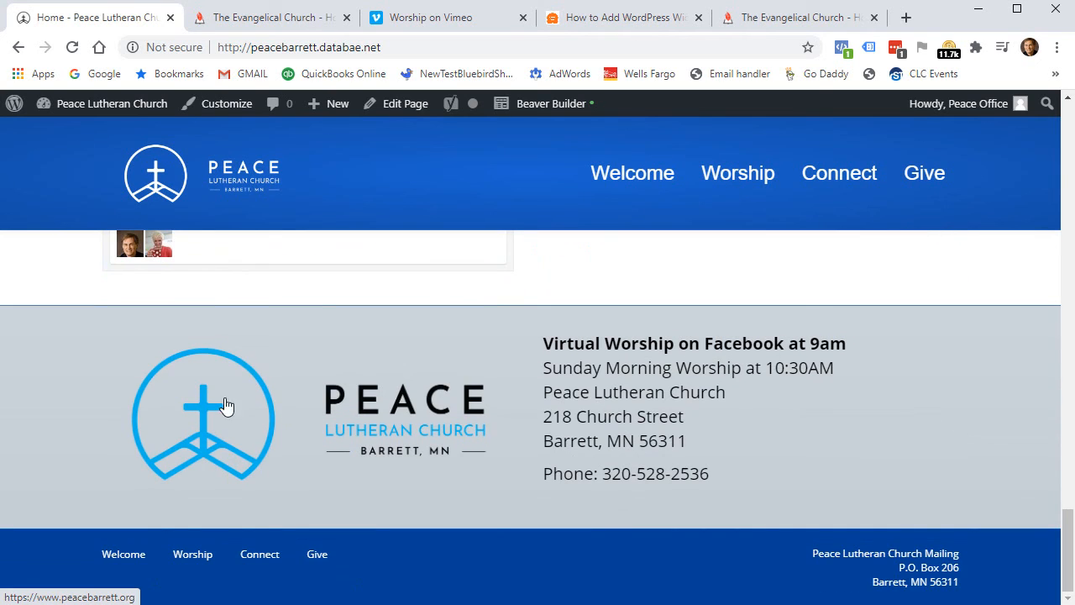
pyautogui.scroll(2, 521, 386)
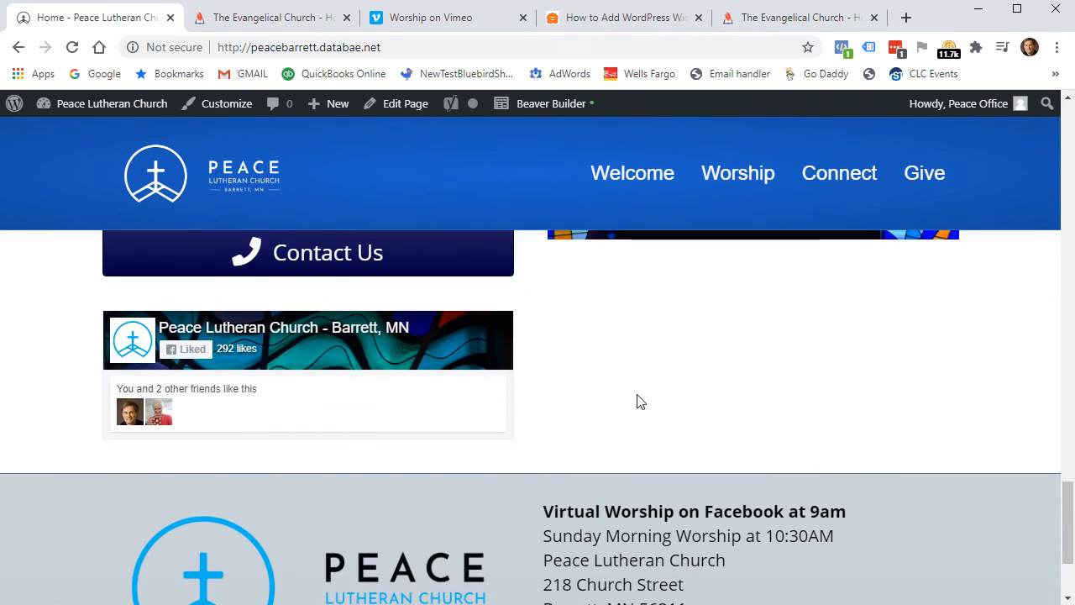
pyautogui.scroll(8, 845, 437)
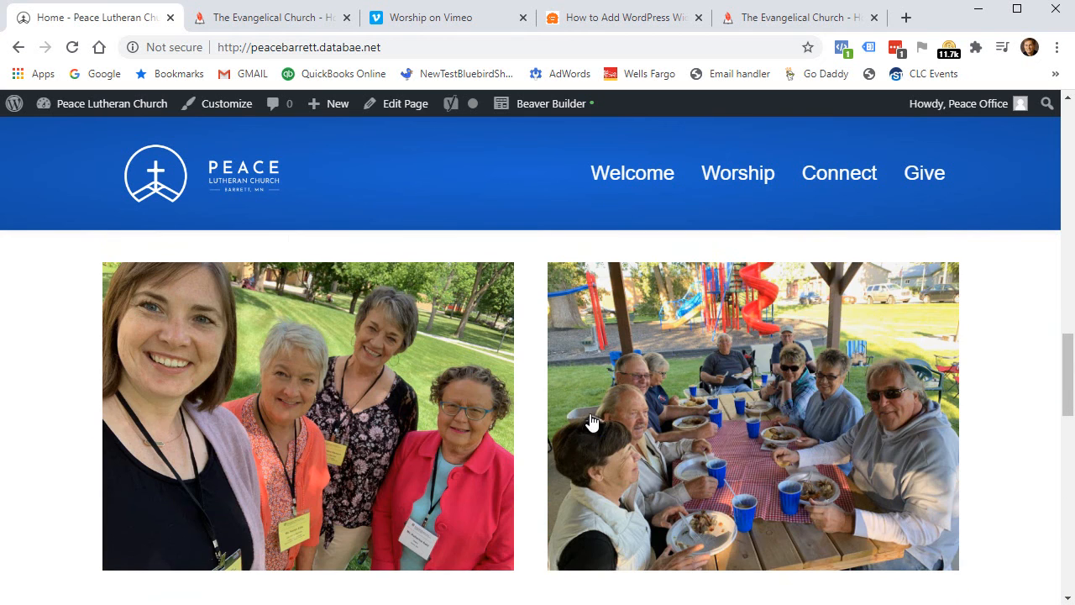
pyautogui.scroll(15, 856, 407)
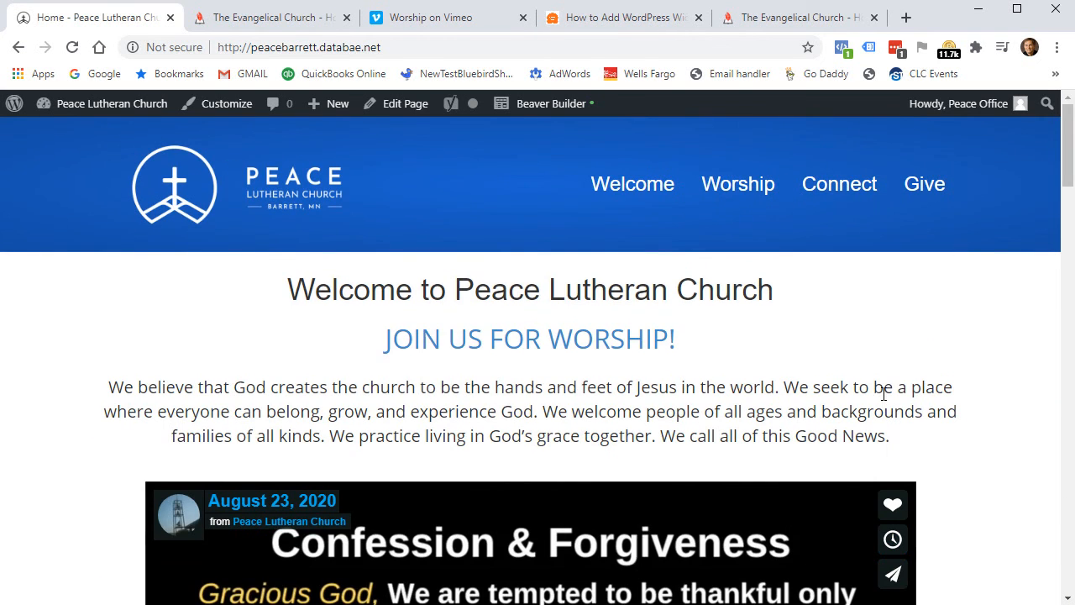